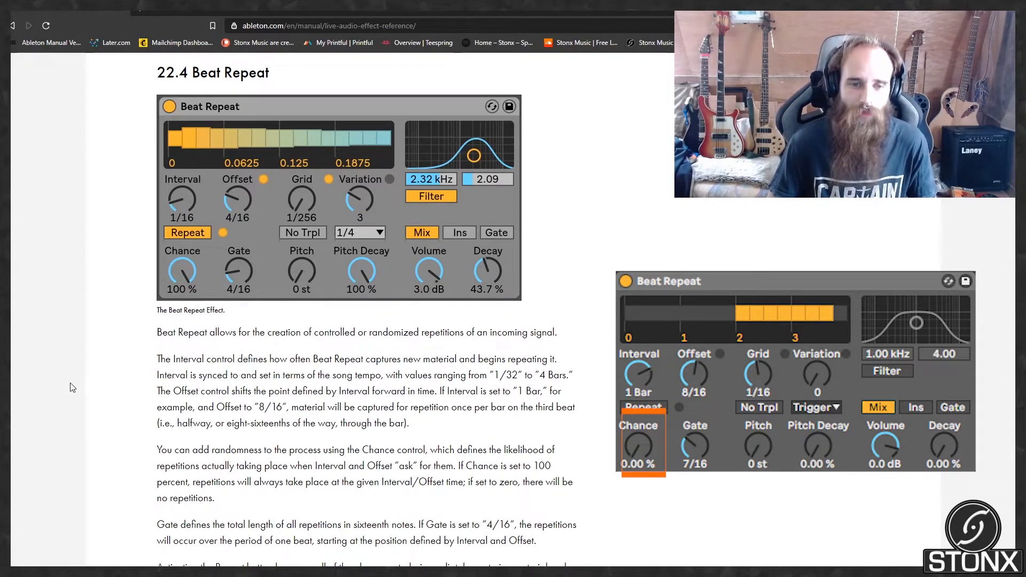
Step: Read through the Beat Repeat section of the Ableton manual, from the Interval control to the mix modes
{"action": "scroll", "coordinate": [73, 388], "scroll_direction": "down", "scroll_amount": 4}
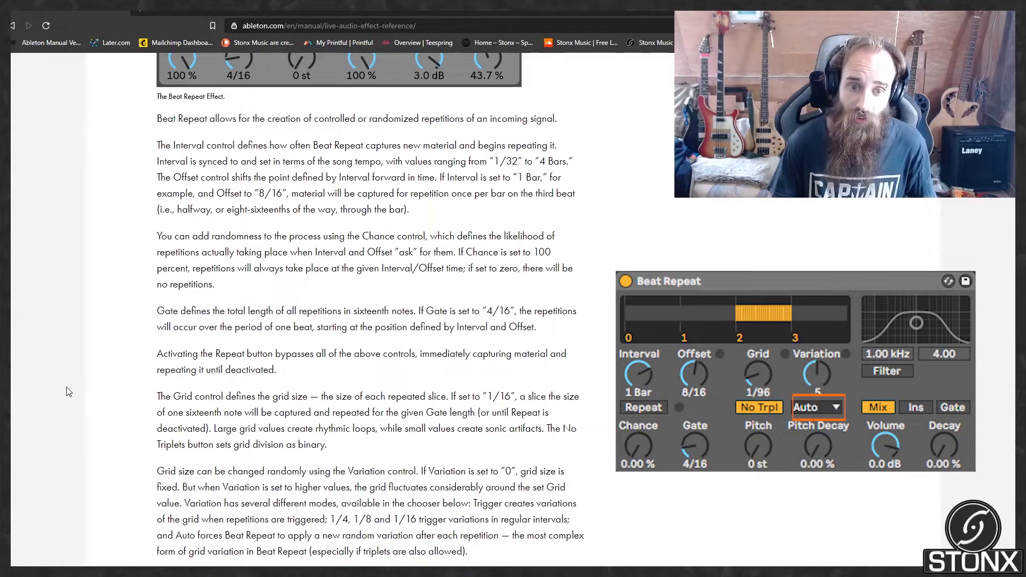
{"action": "scroll", "coordinate": [68, 391], "scroll_direction": "down", "scroll_amount": 5}
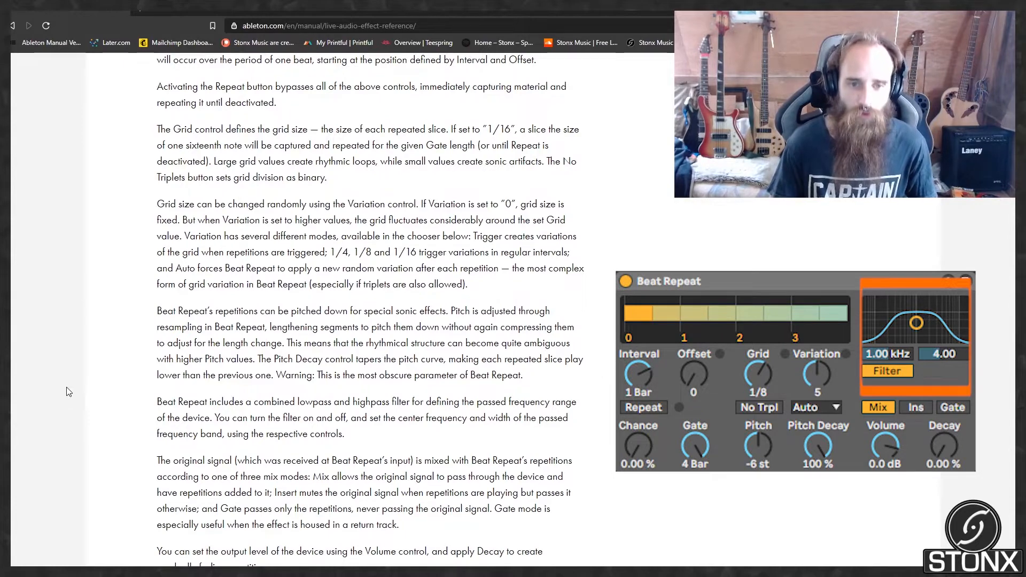
{"action": "scroll", "coordinate": [69, 391], "scroll_direction": "down", "scroll_amount": 4}
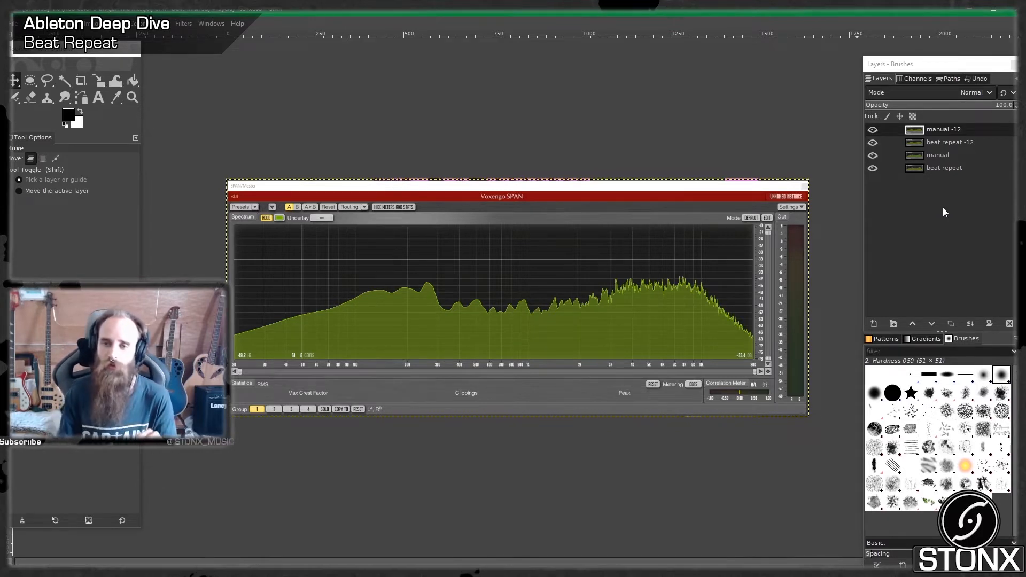
Step: In GIMP, hide the "manual -12", "beat repeat -12" and "manual" layers and select the "beat repeat" layer
{"action": "left_click", "coordinate": [871, 131]}
{"action": "left_click", "coordinate": [873, 142]}
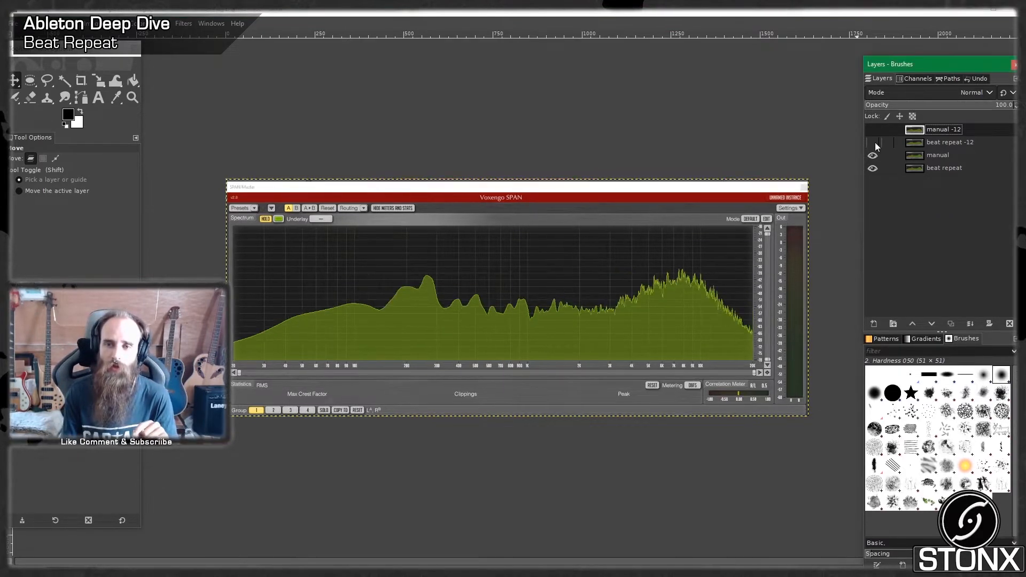
{"action": "left_click", "coordinate": [872, 156]}
{"action": "left_click", "coordinate": [942, 168]}
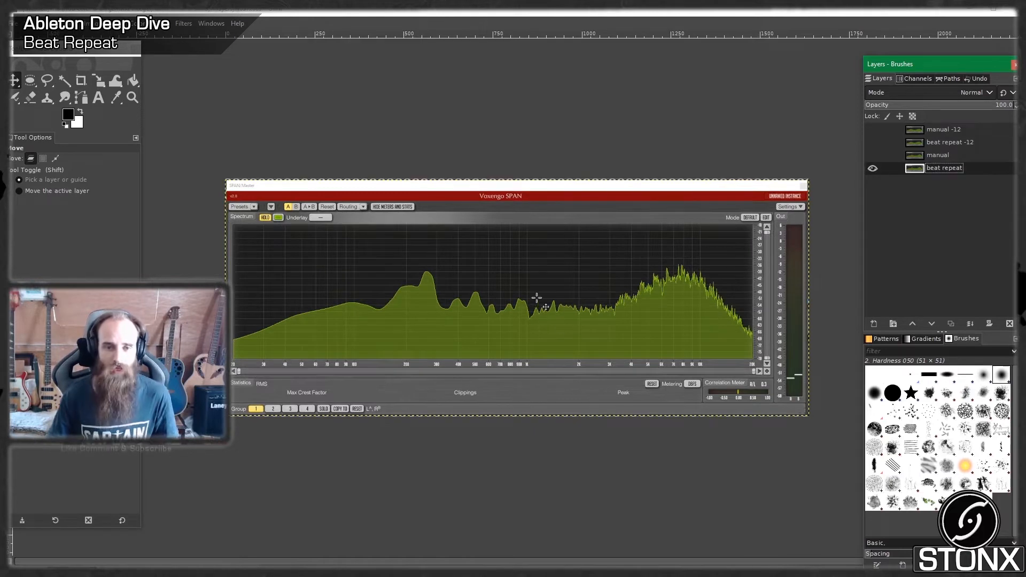
Step: Switch to Ableton Live, close the SPAN window and reset Beat Repeat's Pitch to 0 st
{"action": "mouse_move", "coordinate": [223, 567]}
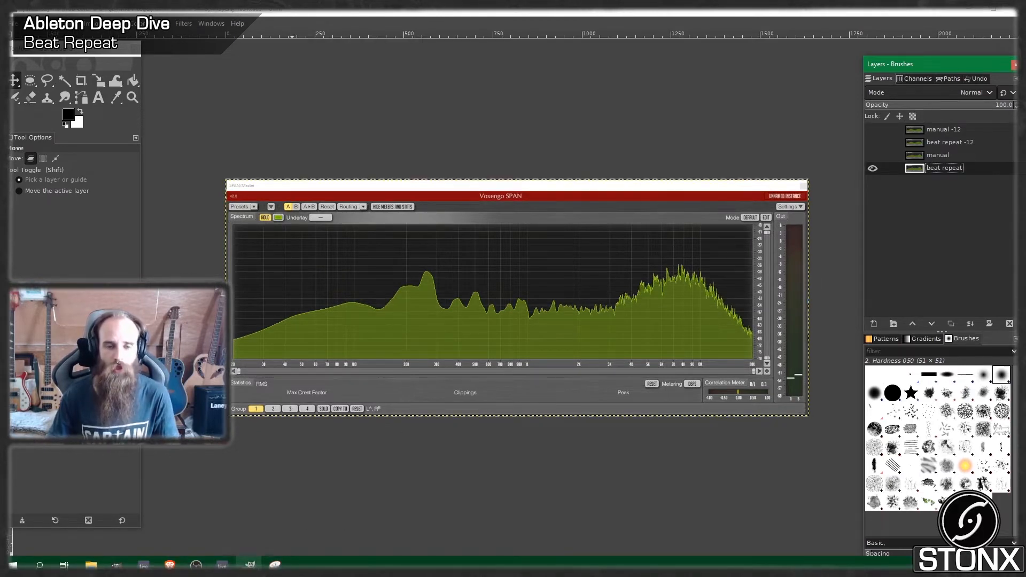
{"action": "left_click", "coordinate": [222, 565]}
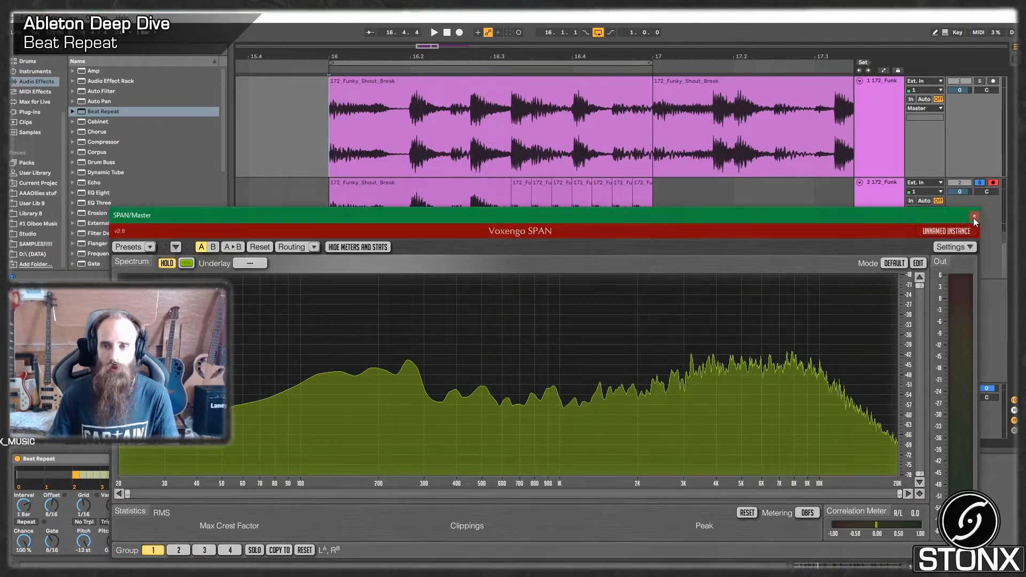
{"action": "left_click", "coordinate": [974, 215]}
{"action": "double_click", "coordinate": [84, 542]}
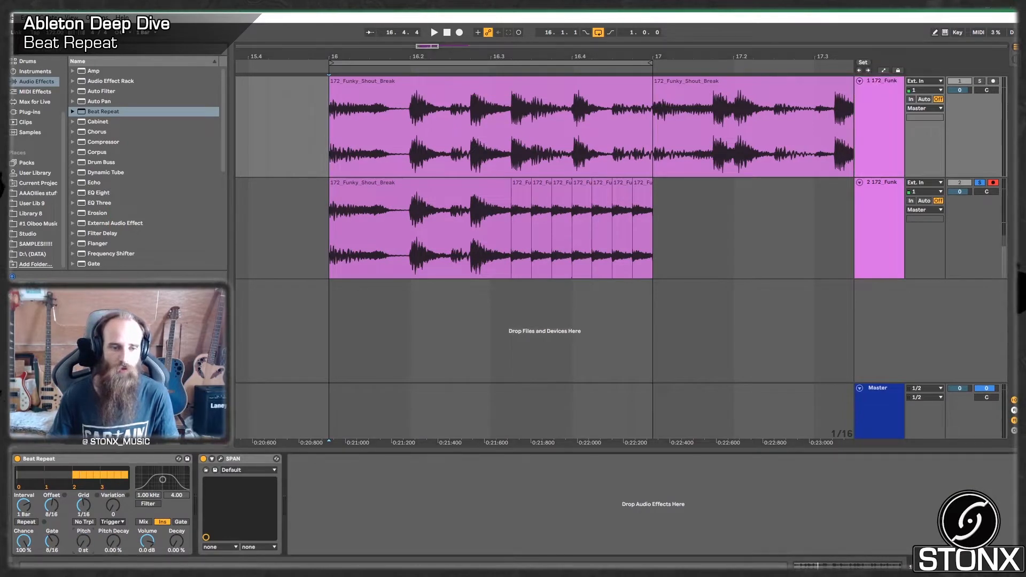
Step: Play the looped bar, solo the first track and play it again to hear Beat Repeat
{"action": "key", "text": "space"}
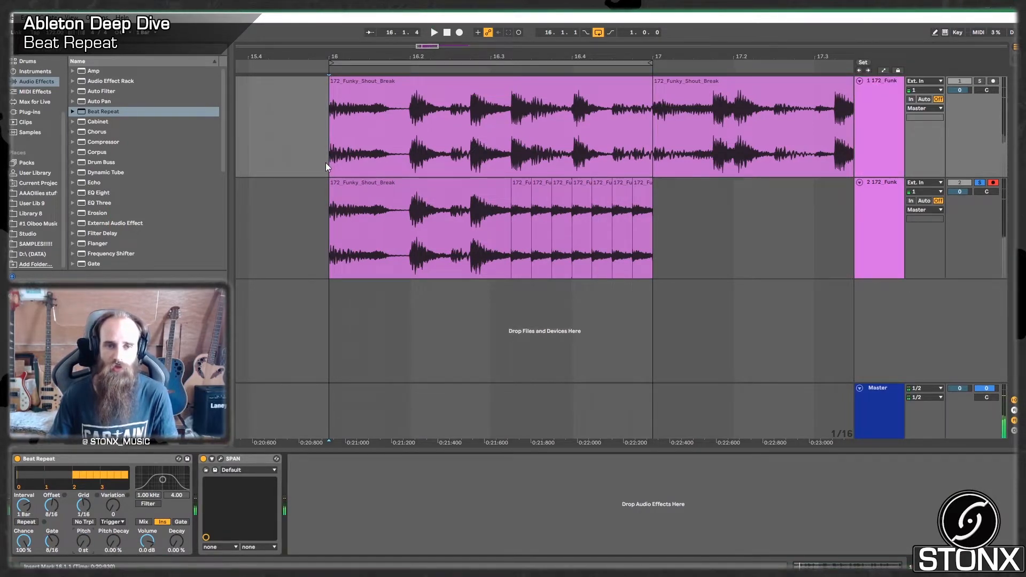
{"action": "key", "text": "space"}
{"action": "left_click", "coordinate": [979, 81]}
{"action": "key", "text": "space"}
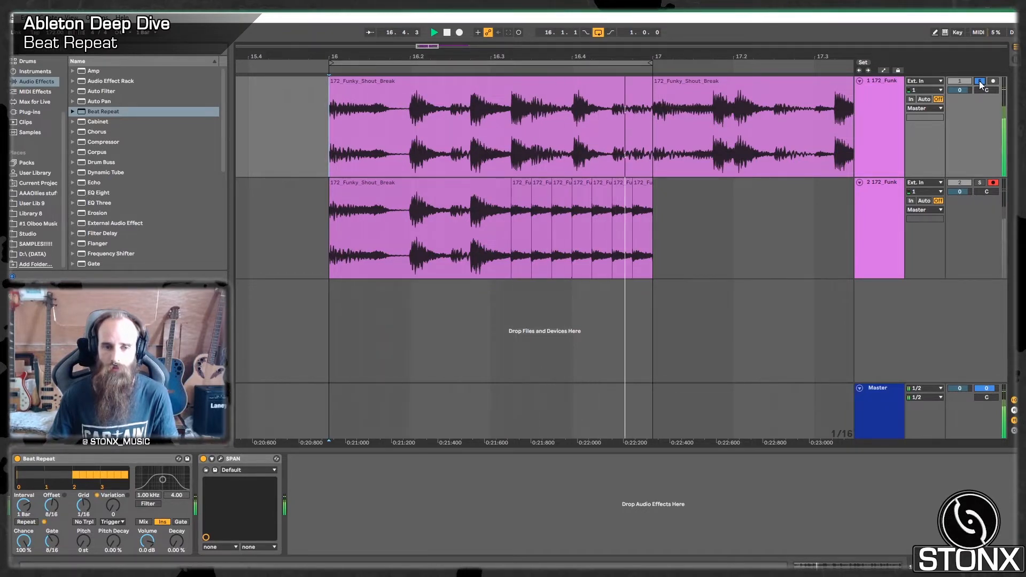
{"action": "key", "text": "space"}
Step: Select the last six sliced clips on the second track and reset their Transpose to 0 st
{"action": "left_click", "coordinate": [879, 205]}
{"action": "left_click", "coordinate": [541, 224]}
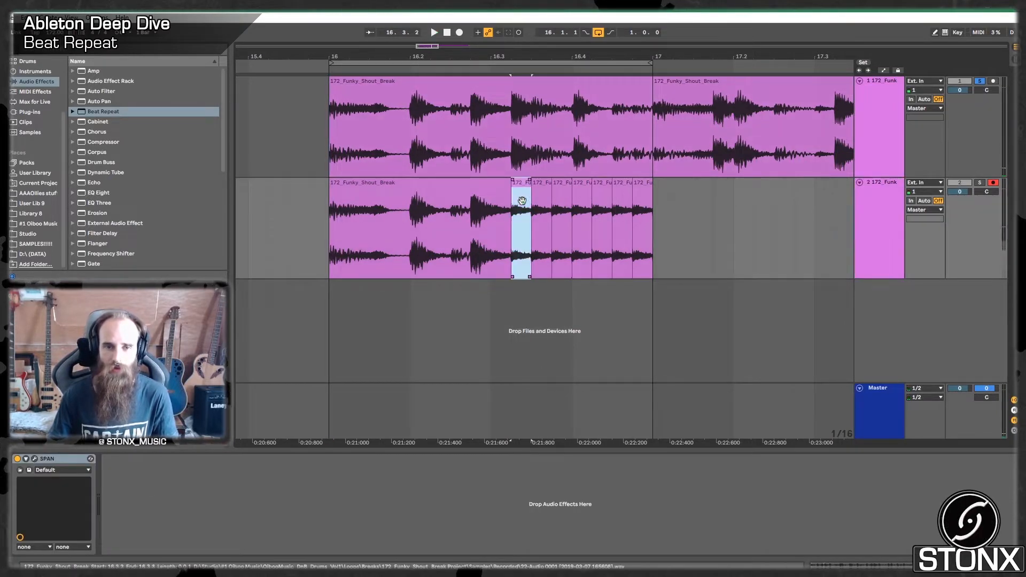
{"action": "double_click", "coordinate": [545, 187]}
{"action": "left_click", "coordinate": [642, 183], "text": "shift"}
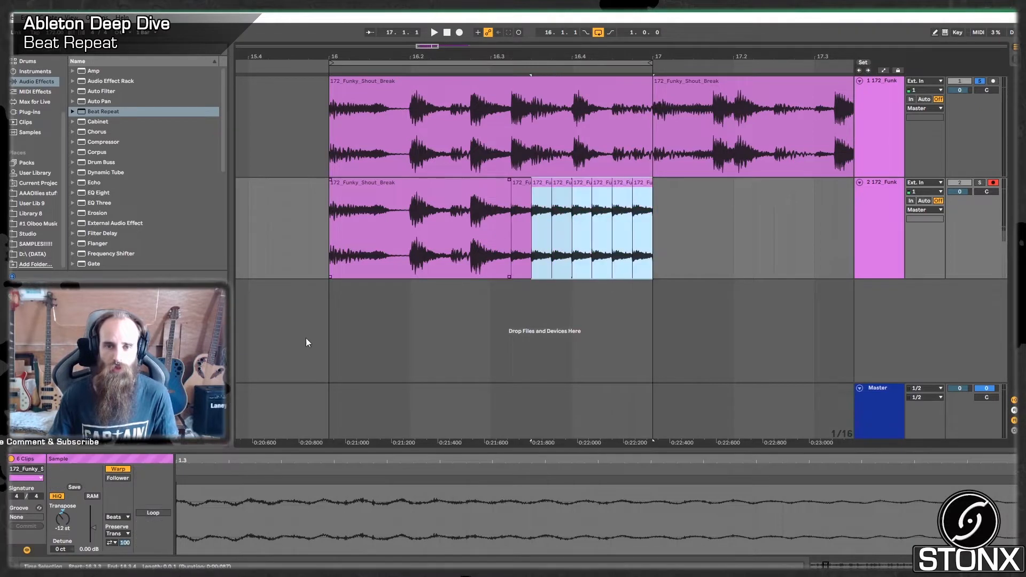
{"action": "left_click", "coordinate": [63, 522]}
{"action": "key", "text": "Delete"}
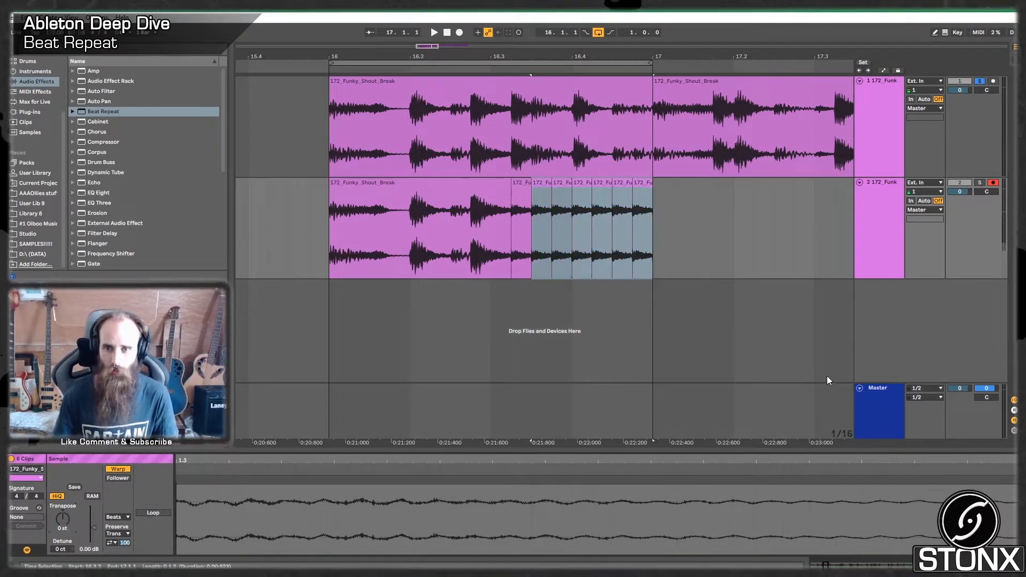
Step: Compare the manual repeats with Beat Repeat by playing the loop while alternating solo between the two tracks
{"action": "left_click", "coordinate": [981, 184]}
{"action": "key", "text": "space"}
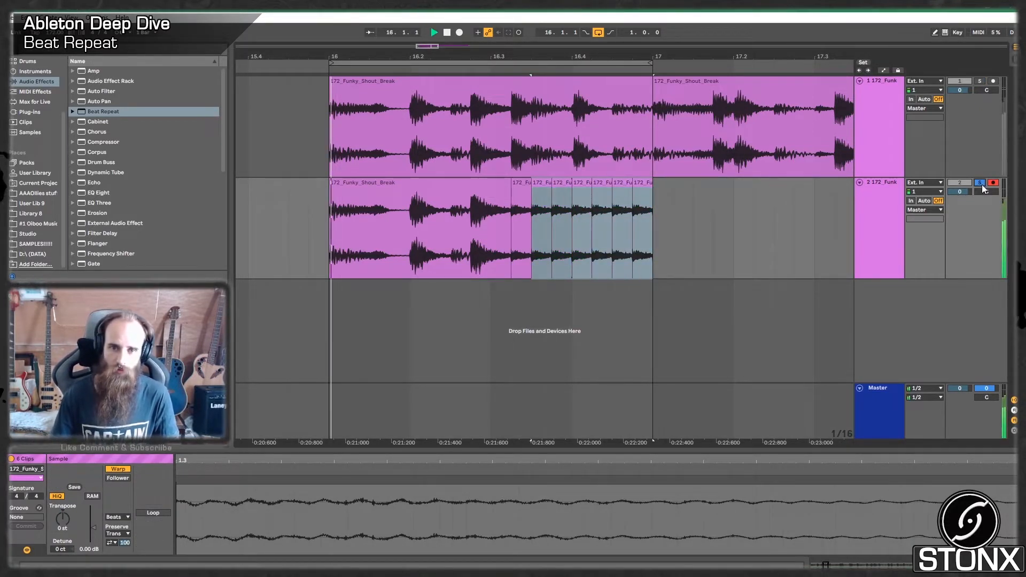
{"action": "left_click", "coordinate": [980, 80]}
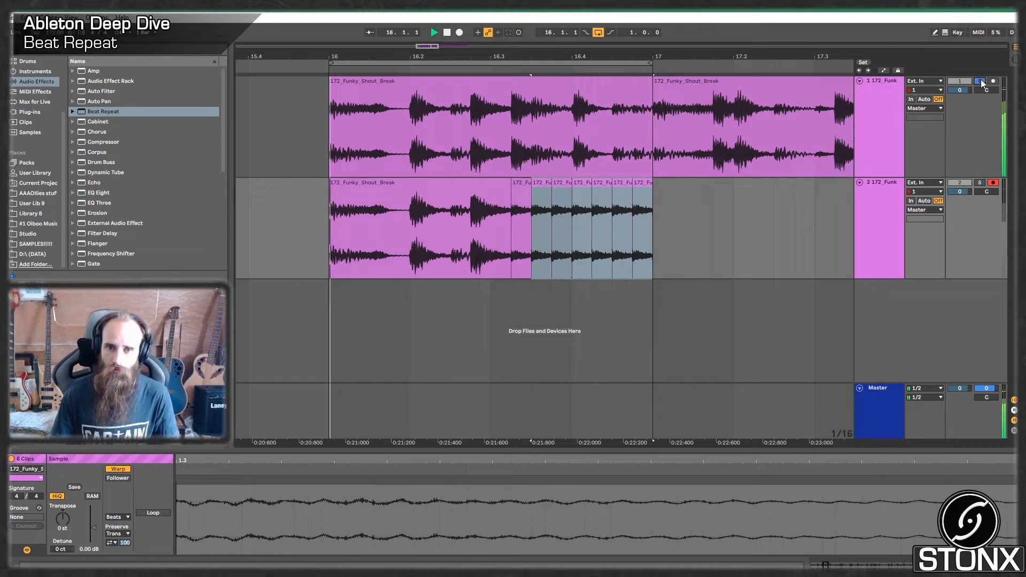
{"action": "key", "text": "space"}
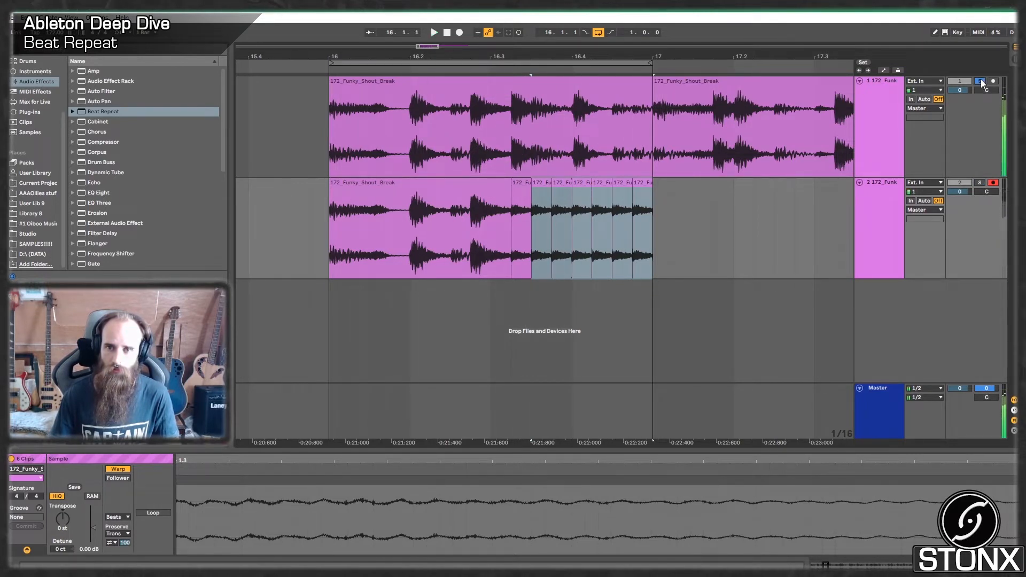
{"action": "left_click", "coordinate": [980, 183]}
{"action": "key", "text": "space"}
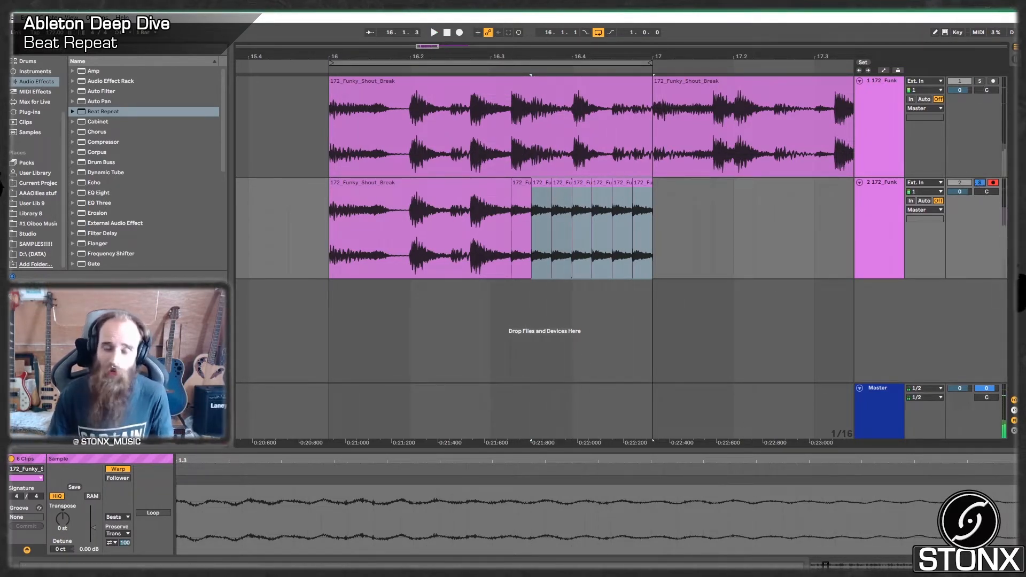
Step: Switch to GIMP and repeatedly toggle the "manual" layer's visibility to compare its spectrum with "beat repeat", leaving it shown
{"action": "left_click", "coordinate": [250, 565]}
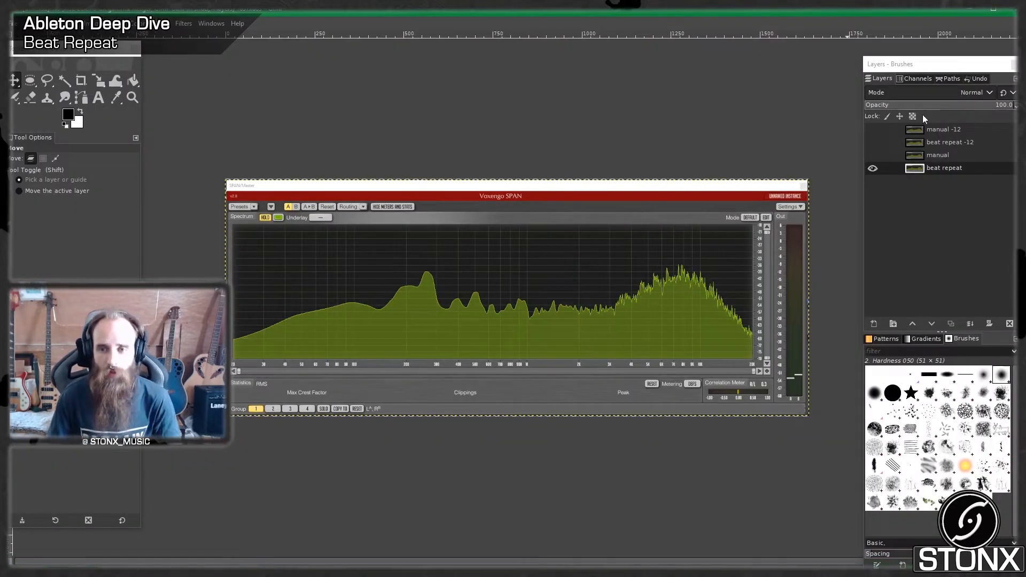
{"action": "left_click", "coordinate": [876, 155]}
{"action": "left_click", "coordinate": [876, 155]}
{"action": "left_click", "coordinate": [876, 155]}
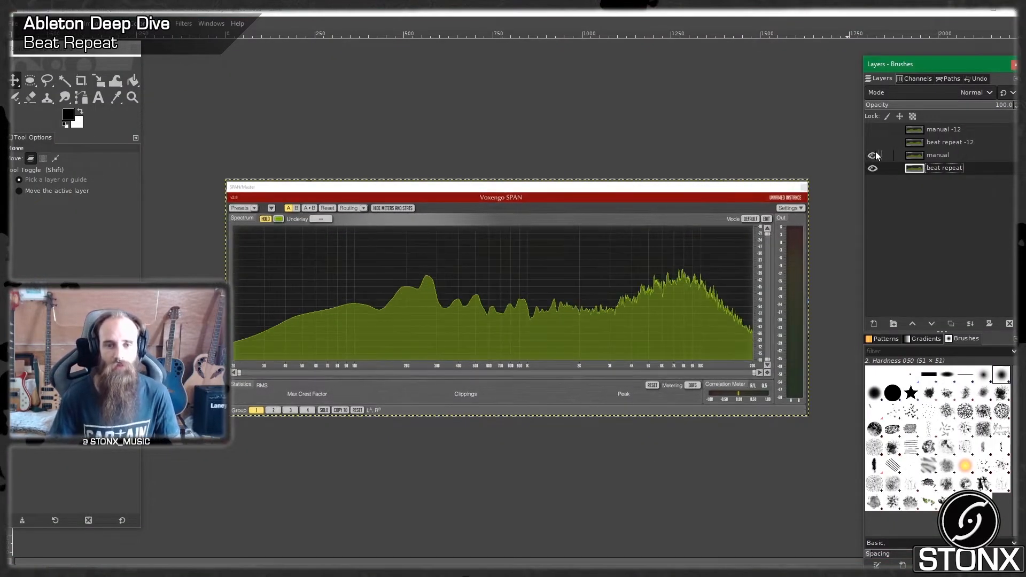
{"action": "left_click", "coordinate": [876, 155]}
{"action": "left_click", "coordinate": [876, 154]}
{"action": "left_click", "coordinate": [875, 155]}
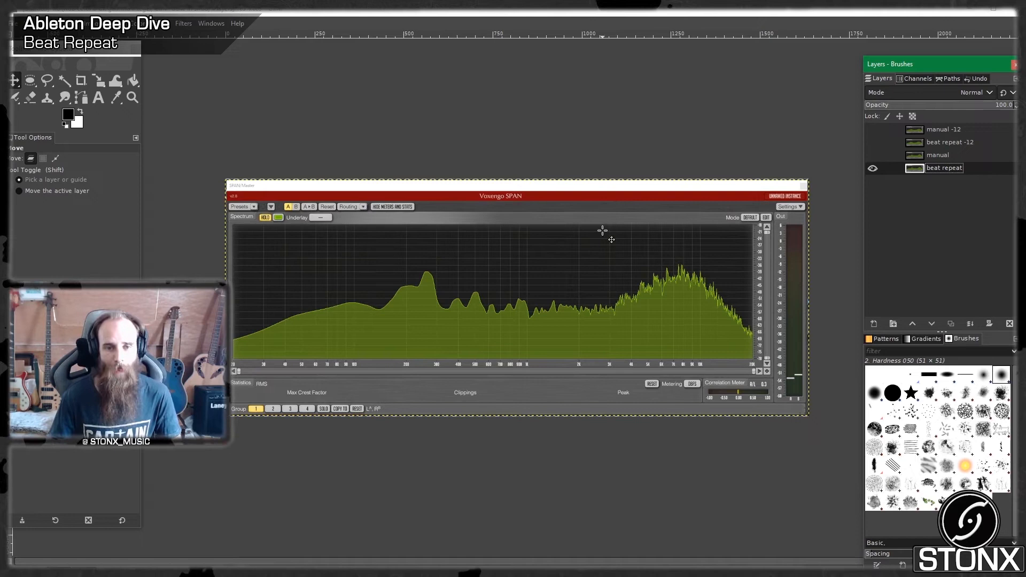
{"action": "left_click", "coordinate": [873, 156]}
{"action": "left_click", "coordinate": [873, 156]}
{"action": "left_click", "coordinate": [873, 156]}
{"action": "left_click", "coordinate": [874, 157]}
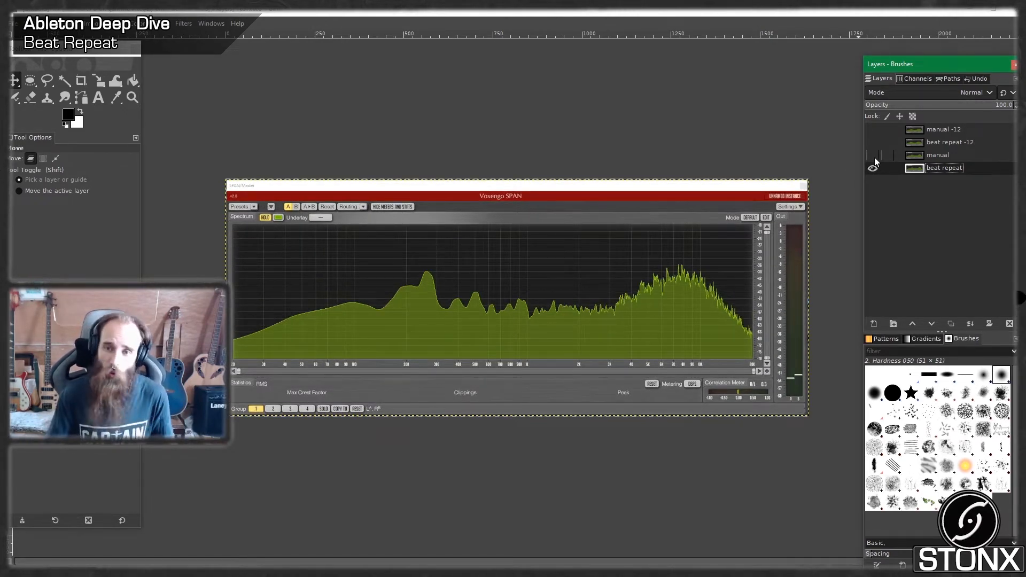
{"action": "left_click", "coordinate": [875, 157]}
{"action": "left_click", "coordinate": [875, 158]}
{"action": "left_click", "coordinate": [875, 158]}
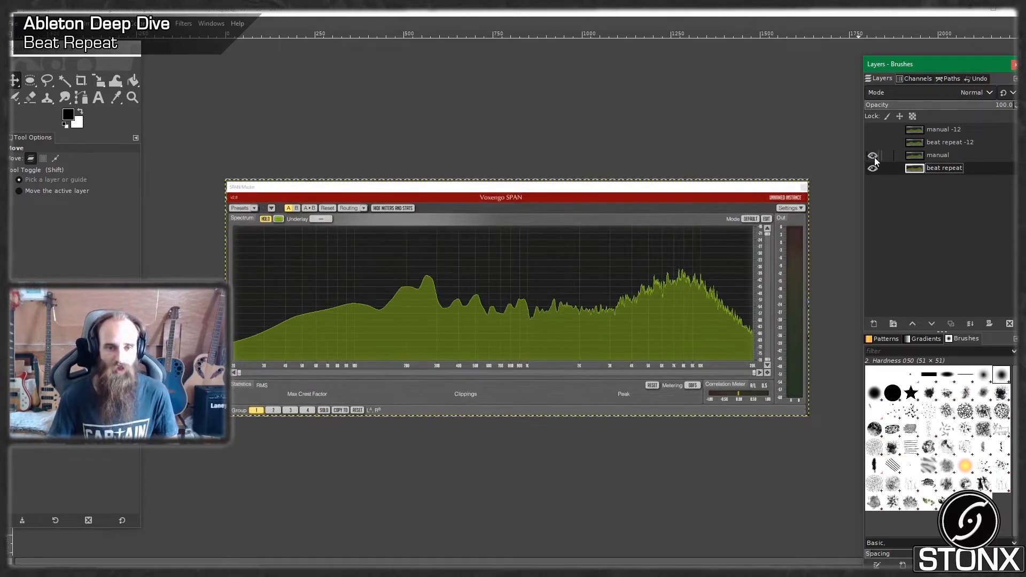
{"action": "left_click", "coordinate": [875, 159]}
{"action": "left_click", "coordinate": [875, 158]}
{"action": "left_click", "coordinate": [874, 158]}
{"action": "left_click", "coordinate": [875, 159]}
{"action": "left_click", "coordinate": [874, 158]}
{"action": "left_click", "coordinate": [874, 159]}
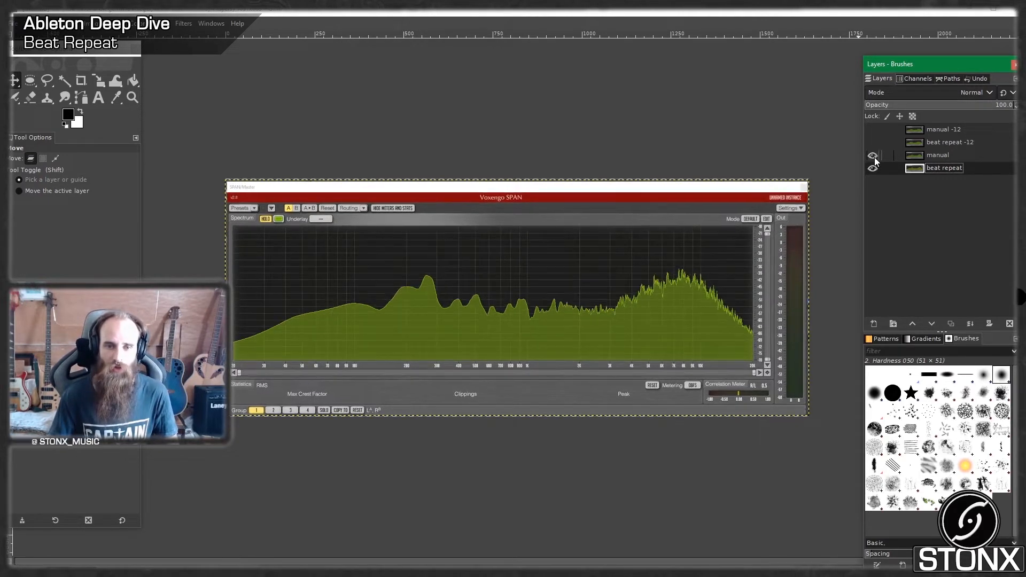
{"action": "left_click", "coordinate": [875, 158]}
{"action": "left_click", "coordinate": [875, 159]}
{"action": "left_click", "coordinate": [874, 158]}
{"action": "left_click", "coordinate": [875, 158]}
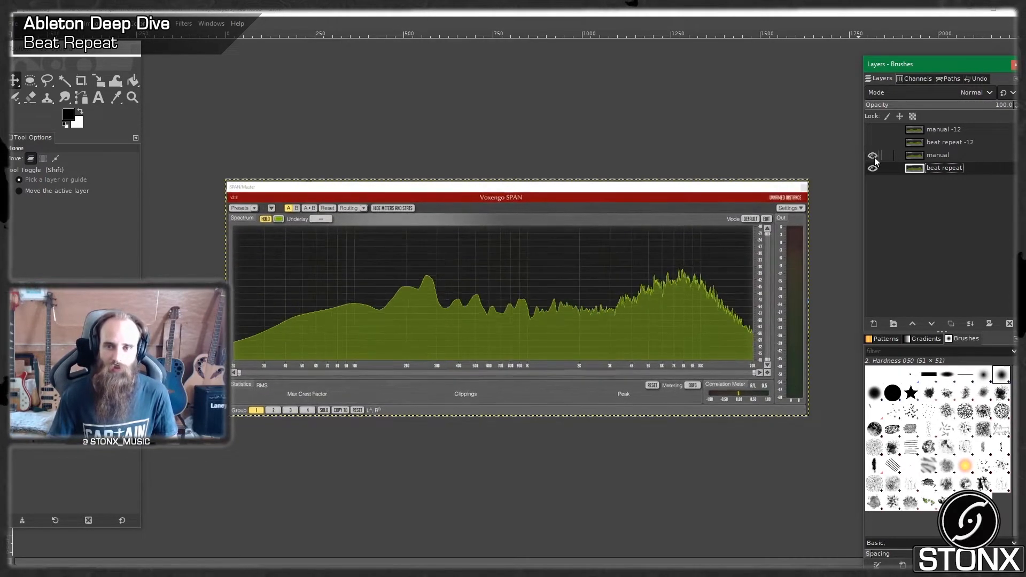
Step: Show the "beat repeat -12" layer and make it the active layer
{"action": "left_click", "coordinate": [872, 145]}
{"action": "left_click", "coordinate": [915, 143]}
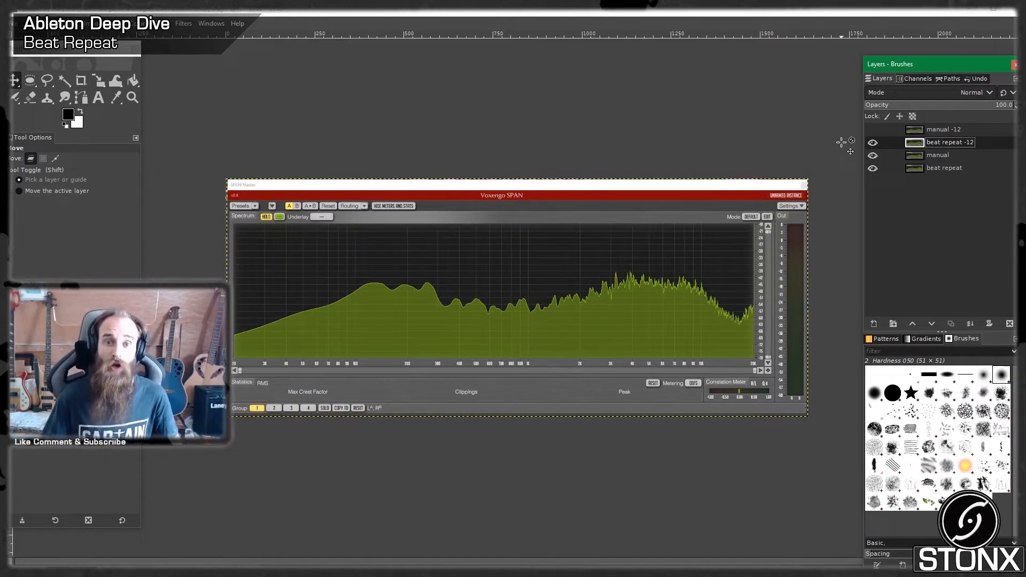
Step: Switch to Ableton Live and display the first track's devices
{"action": "left_click", "coordinate": [230, 566]}
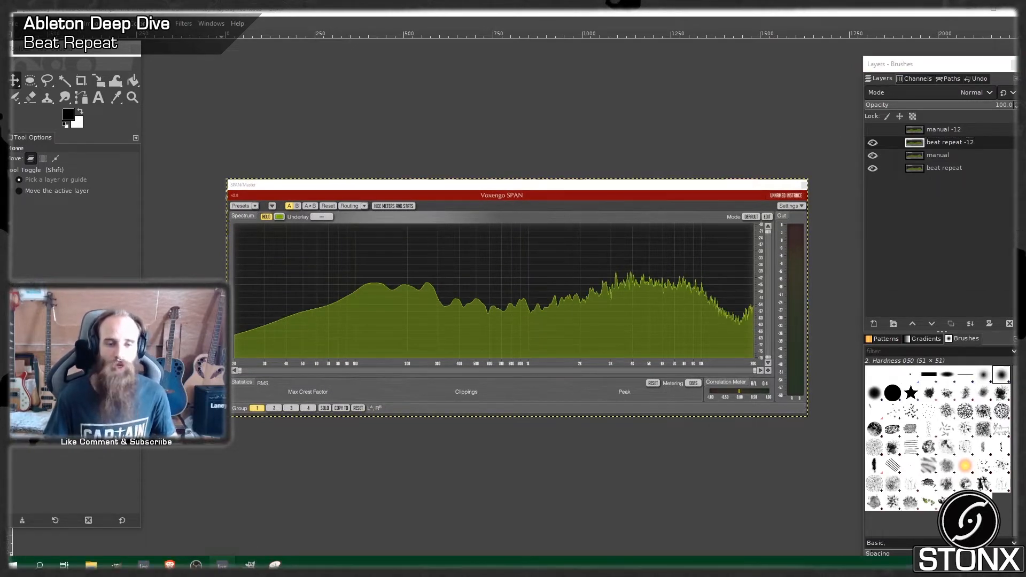
{"action": "left_click", "coordinate": [870, 129]}
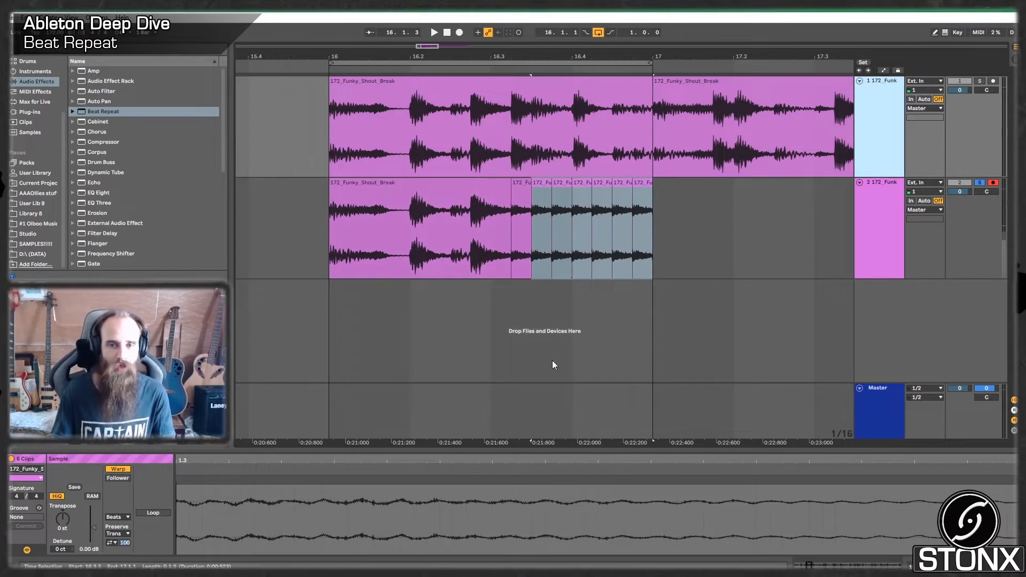
{"action": "double_click", "coordinate": [884, 113]}
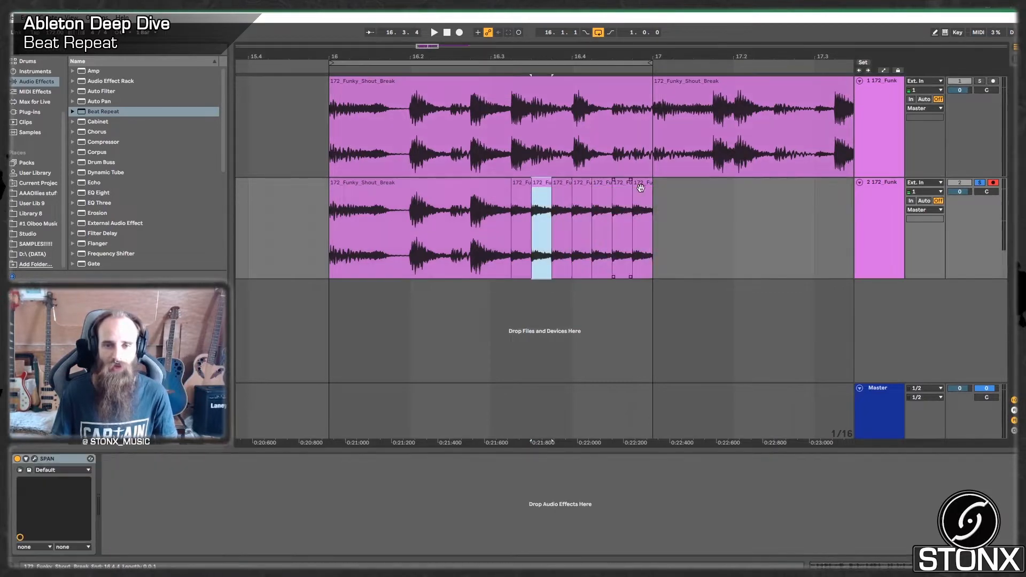
Step: Select the last six sliced clips on the second track and set their Transpose to -12 st
{"action": "left_click", "coordinate": [641, 184]}
{"action": "left_click", "coordinate": [641, 183], "text": "shift"}
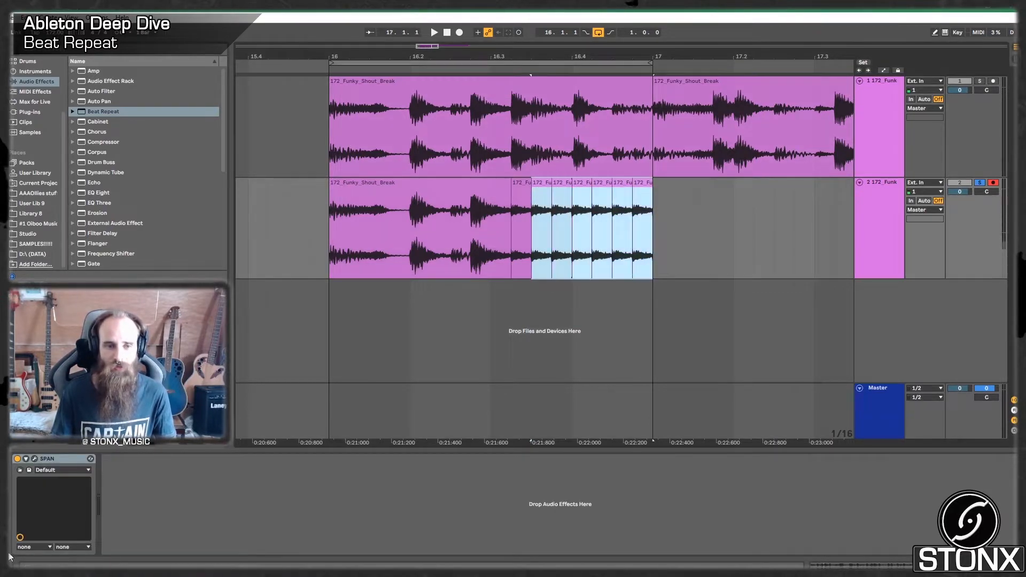
{"action": "double_click", "coordinate": [542, 184]}
{"action": "left_click", "coordinate": [640, 183], "text": "shift"}
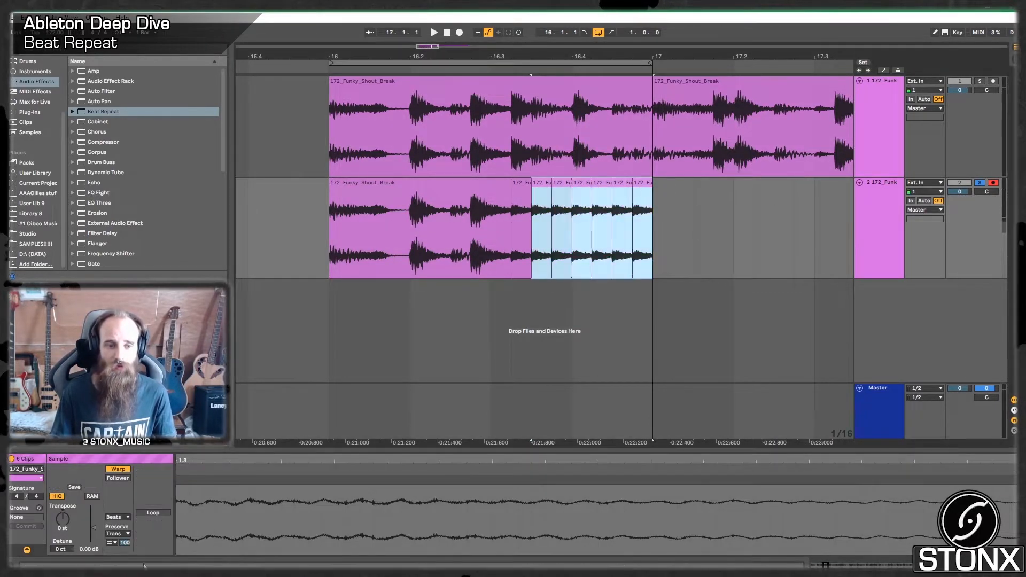
{"action": "left_click_drag", "start_coordinate": [63, 518], "coordinate": [62, 517]}
{"action": "type", "text": "-12"}
{"action": "key", "text": "Return"}
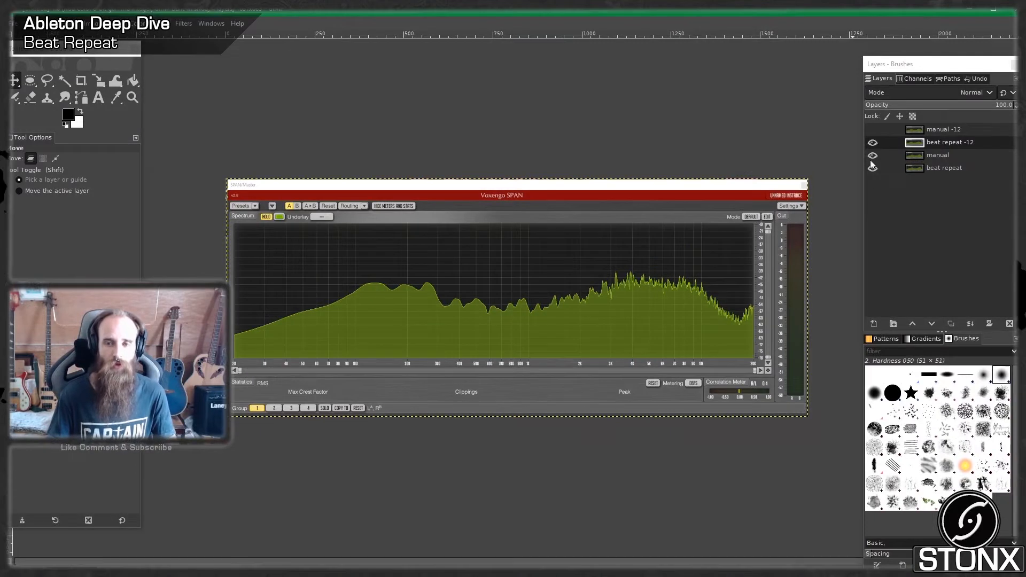
Step: In GIMP, repeatedly toggle the "manual -12" layer's visibility to compare its spectrum with "beat repeat -12", leaving it shown
{"action": "left_click", "coordinate": [873, 131]}
{"action": "left_click", "coordinate": [873, 132]}
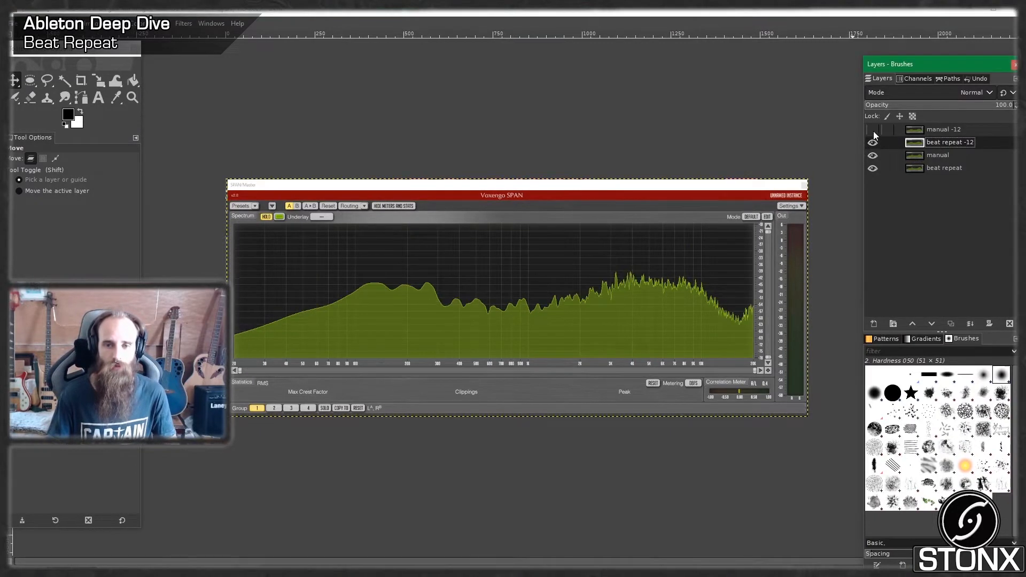
{"action": "left_click", "coordinate": [873, 132]}
{"action": "left_click", "coordinate": [874, 132]}
{"action": "left_click", "coordinate": [873, 132]}
{"action": "left_click", "coordinate": [873, 131]}
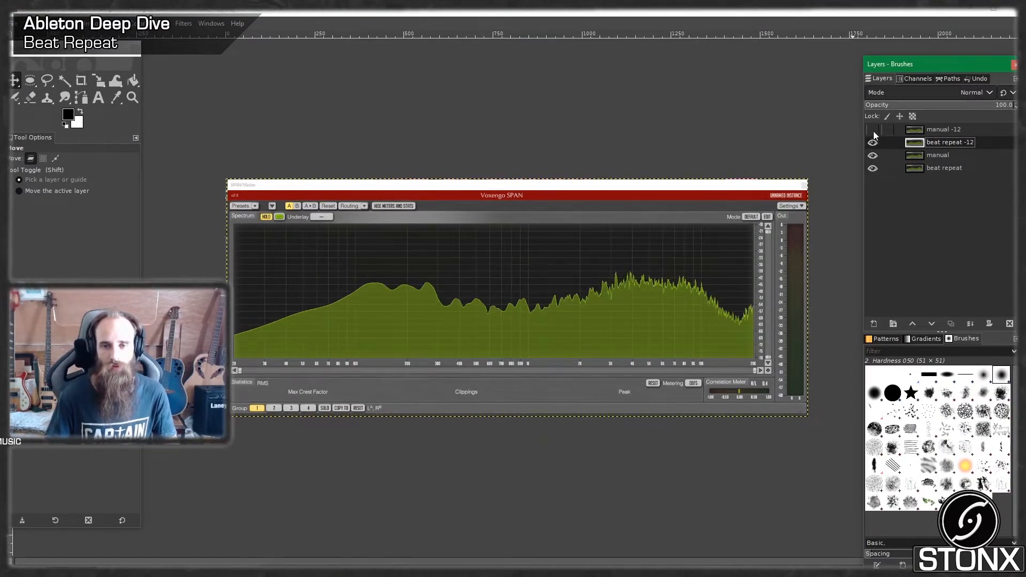
{"action": "left_click", "coordinate": [873, 132]}
{"action": "left_click", "coordinate": [873, 132]}
{"action": "left_click", "coordinate": [873, 131]}
{"action": "left_click", "coordinate": [873, 132]}
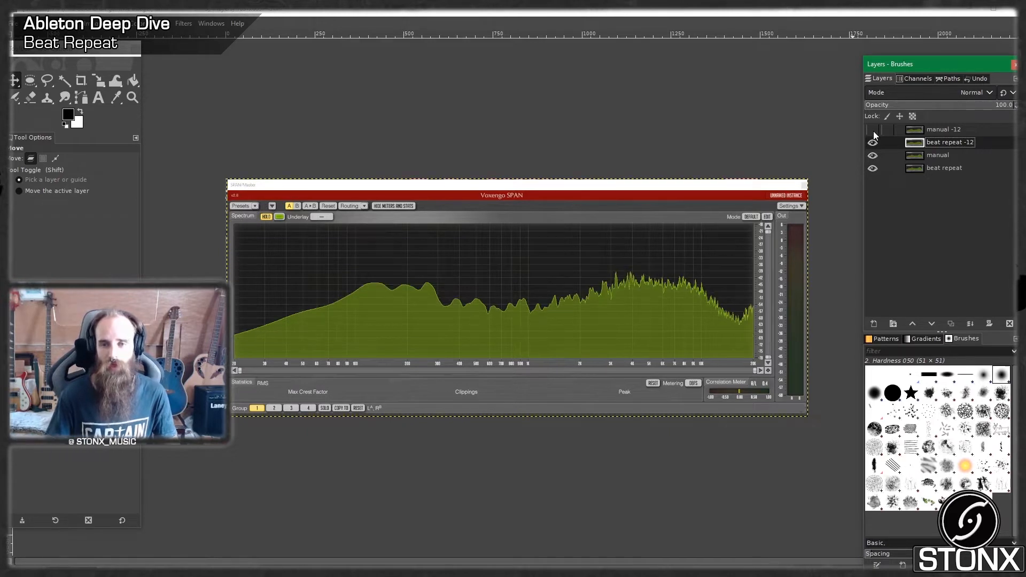
{"action": "left_click", "coordinate": [873, 132]}
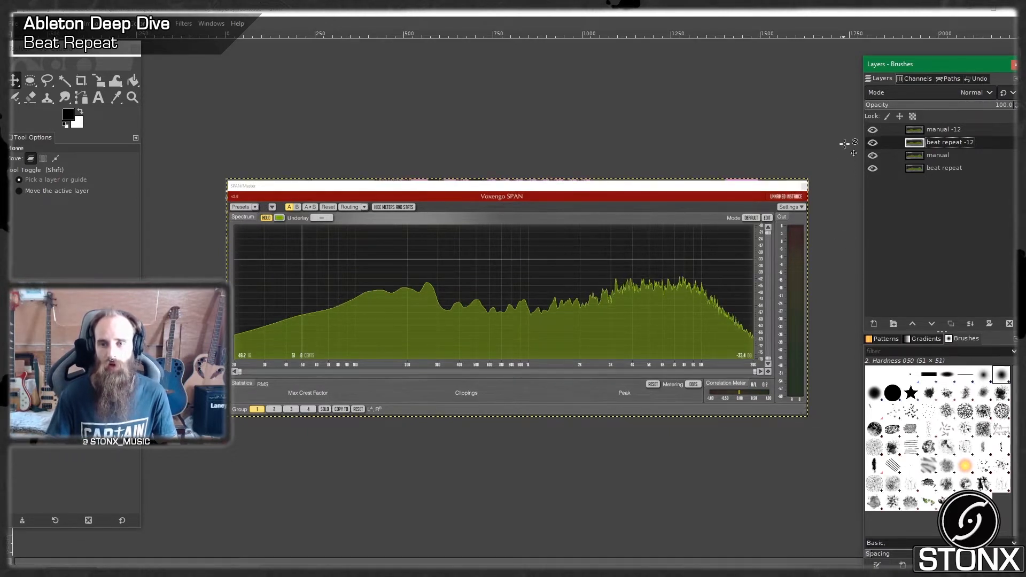
Step: Hide and reshow the "manual -12" layer to compare the two -12 spectra once more
{"action": "left_click", "coordinate": [875, 131]}
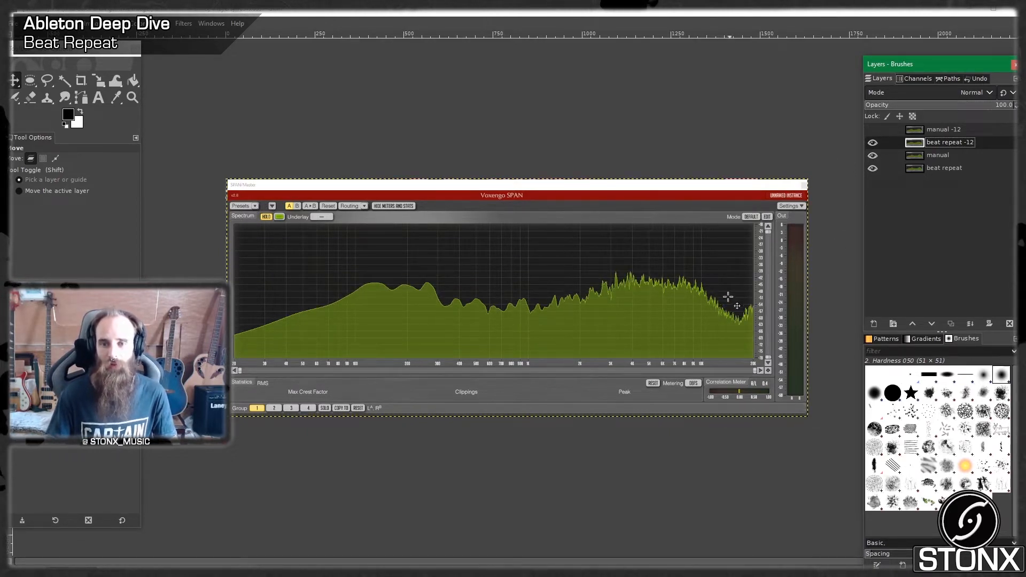
{"action": "left_click", "coordinate": [873, 132]}
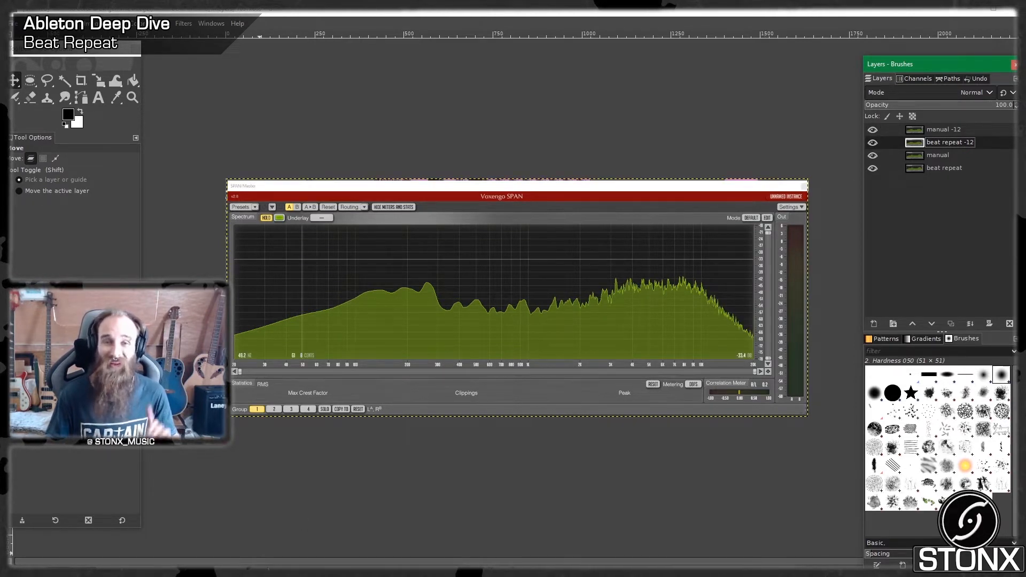
Step: Switch to Ableton Live, solo the first track and display its devices
{"action": "left_click", "coordinate": [249, 563]}
{"action": "left_click", "coordinate": [328, 155]}
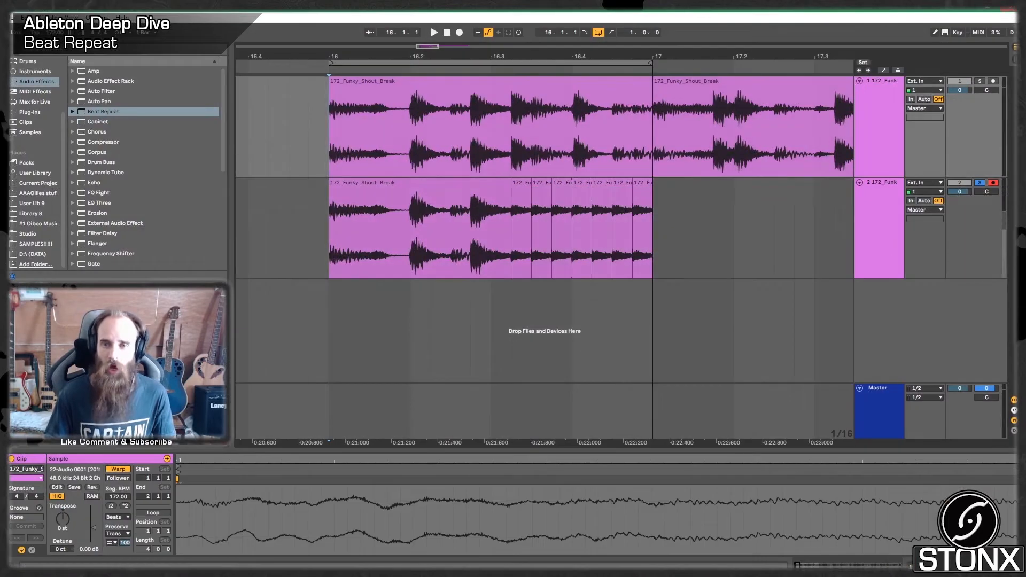
{"action": "left_click", "coordinate": [980, 81]}
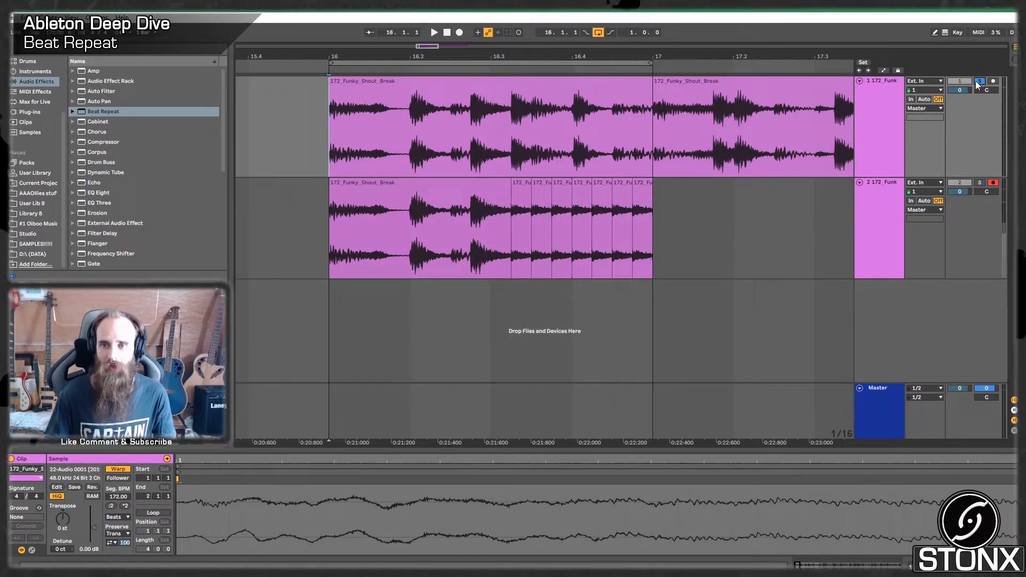
{"action": "left_click", "coordinate": [850, 215]}
{"action": "double_click", "coordinate": [877, 209]}
{"action": "left_click", "coordinate": [890, 134]}
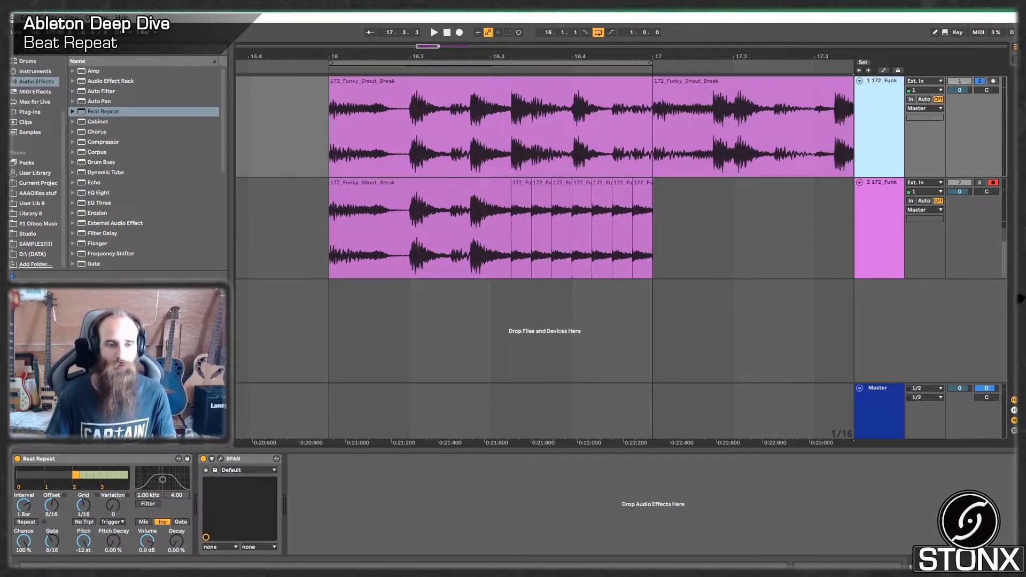
Step: Play bar 16 with the first track soloed and again with the second track soloed to compare their sound
{"action": "left_click", "coordinate": [329, 155]}
{"action": "key", "text": "space"}
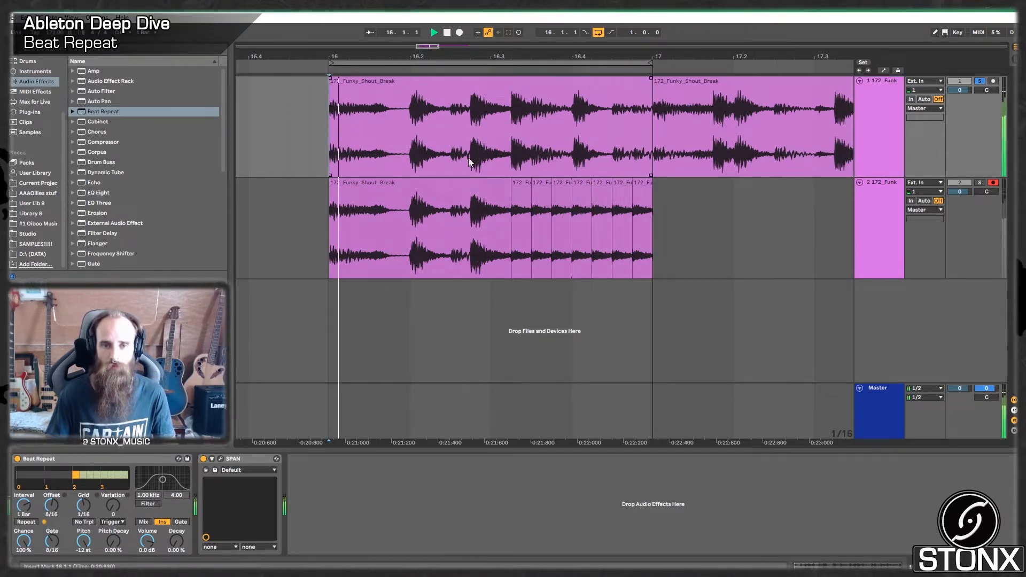
{"action": "key", "text": "space"}
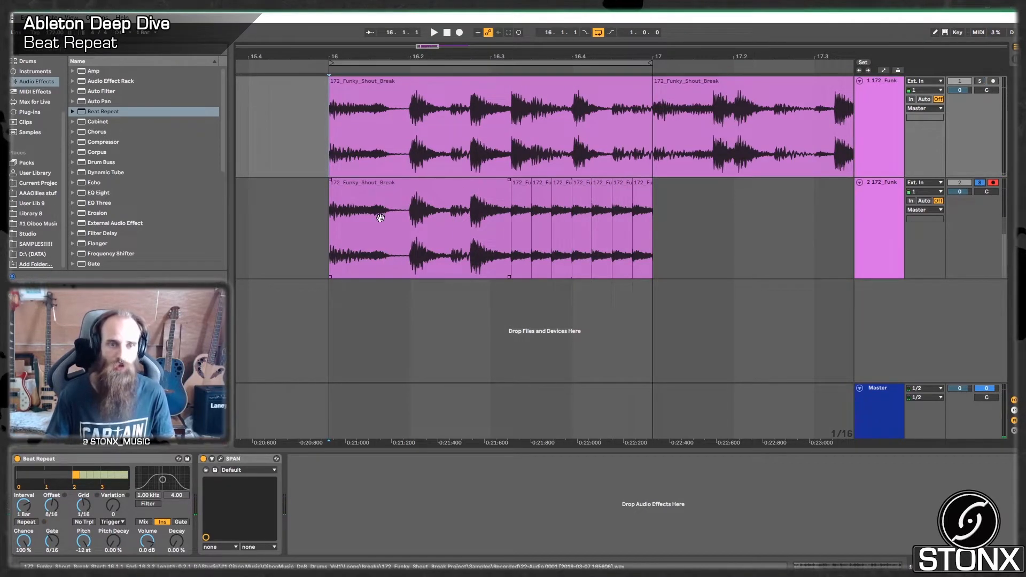
{"action": "key", "text": "space"}
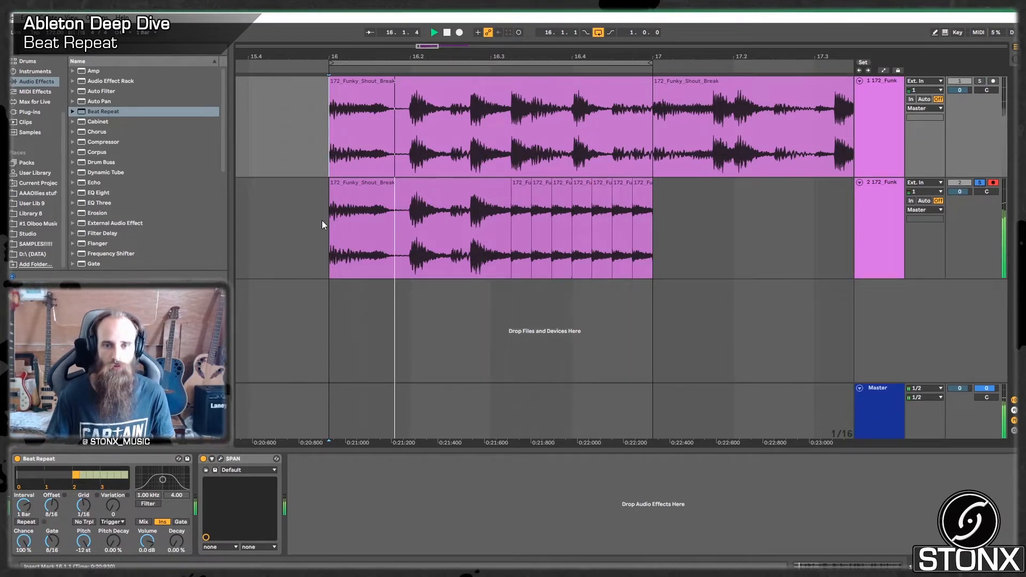
{"action": "key", "text": "space"}
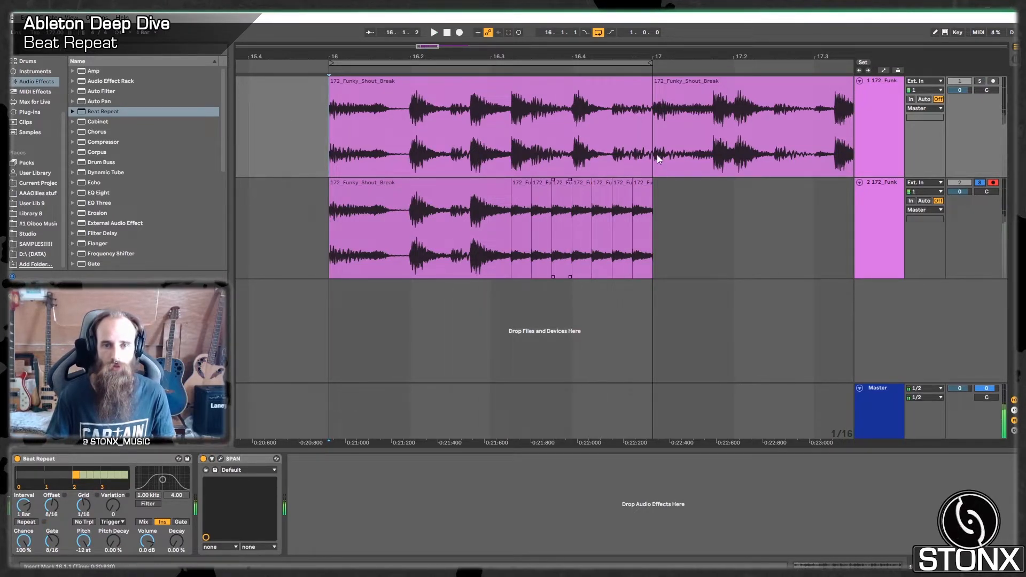
Step: Set the warp mode of the last six sliced clips on the second track to Complex and play the track
{"action": "left_click", "coordinate": [882, 210]}
{"action": "left_click", "coordinate": [543, 192]}
{"action": "double_click", "coordinate": [544, 192]}
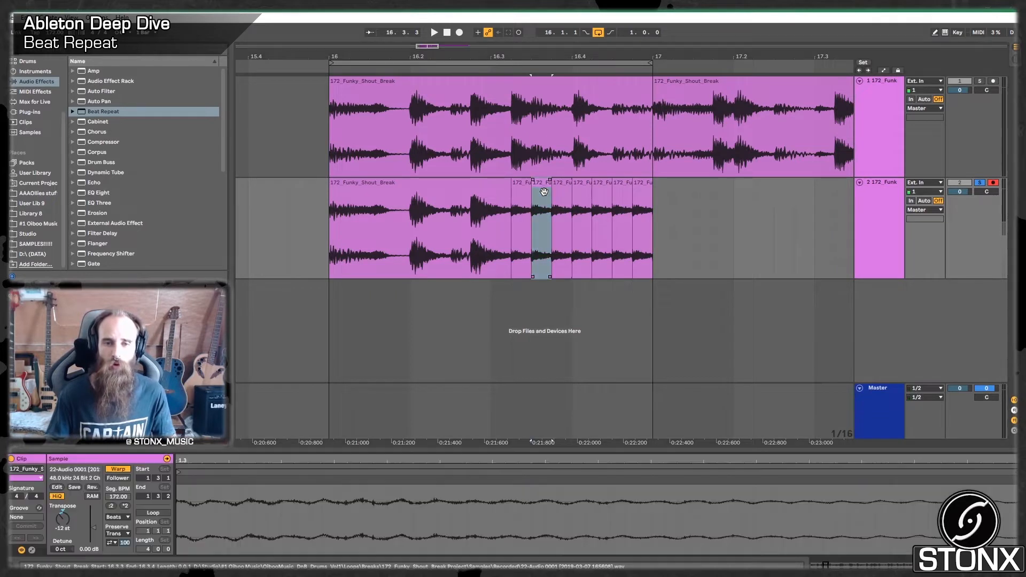
{"action": "left_click", "coordinate": [524, 186]}
{"action": "left_click", "coordinate": [540, 185]}
{"action": "left_click", "coordinate": [644, 194], "text": "shift"}
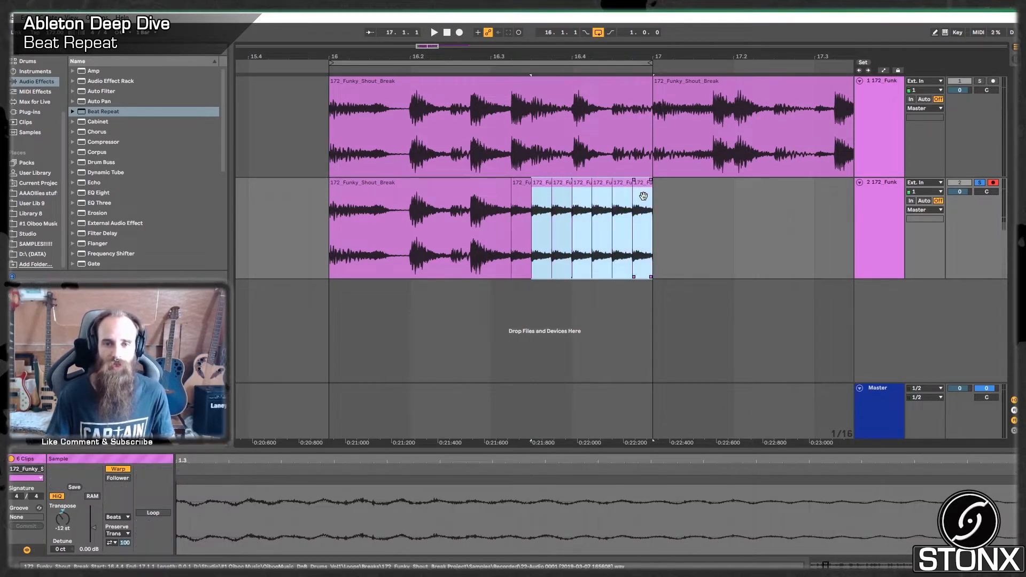
{"action": "left_click", "coordinate": [115, 517]}
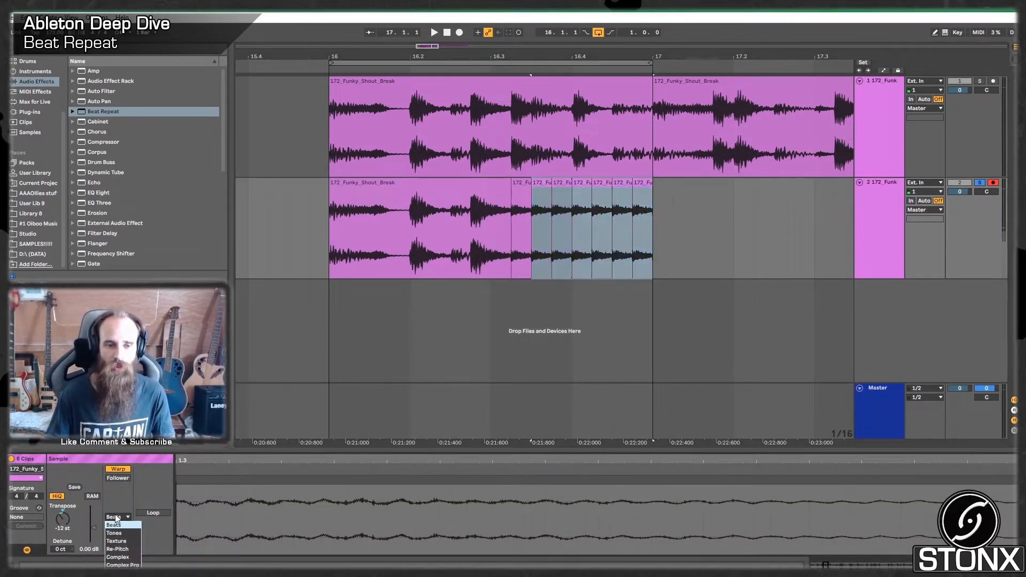
{"action": "left_click", "coordinate": [128, 557]}
{"action": "left_click", "coordinate": [316, 261]}
{"action": "key", "text": "space"}
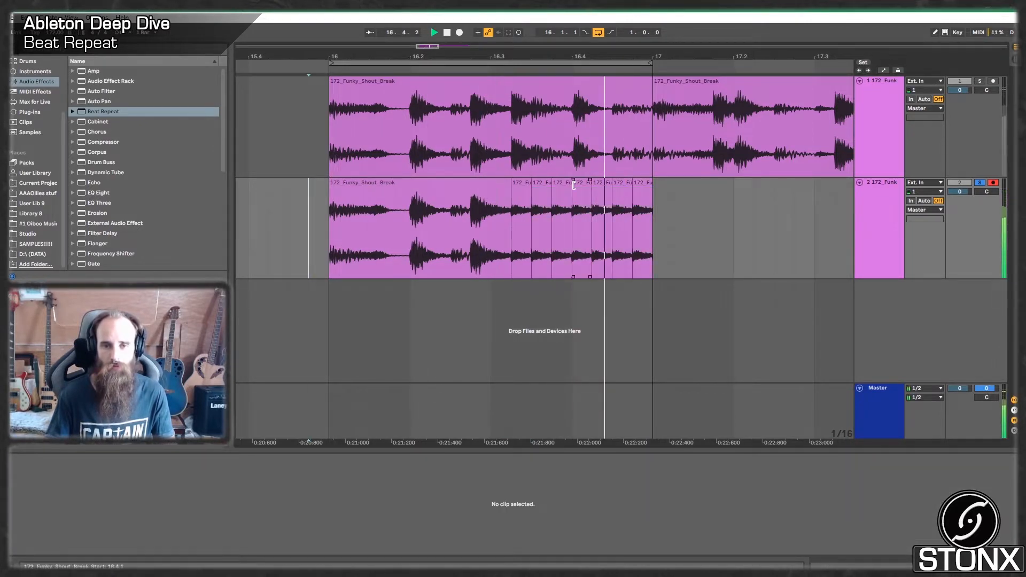
{"action": "key", "text": "space"}
Step: Try the Tones warp mode on the last six sliced clips, raising its grain size during playback
{"action": "left_click", "coordinate": [541, 193]}
{"action": "left_click", "coordinate": [641, 197], "text": "shift"}
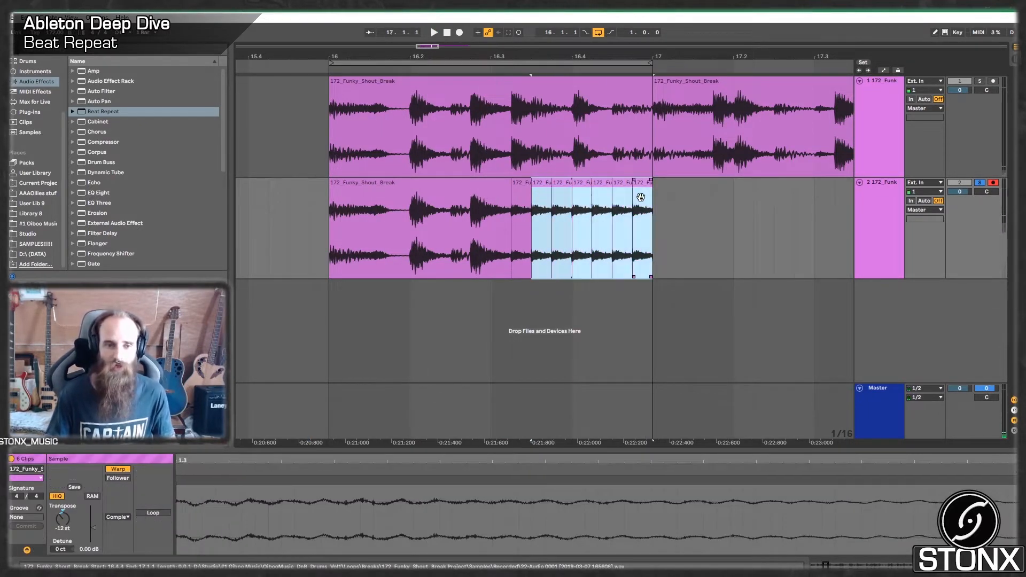
{"action": "left_click", "coordinate": [118, 516]}
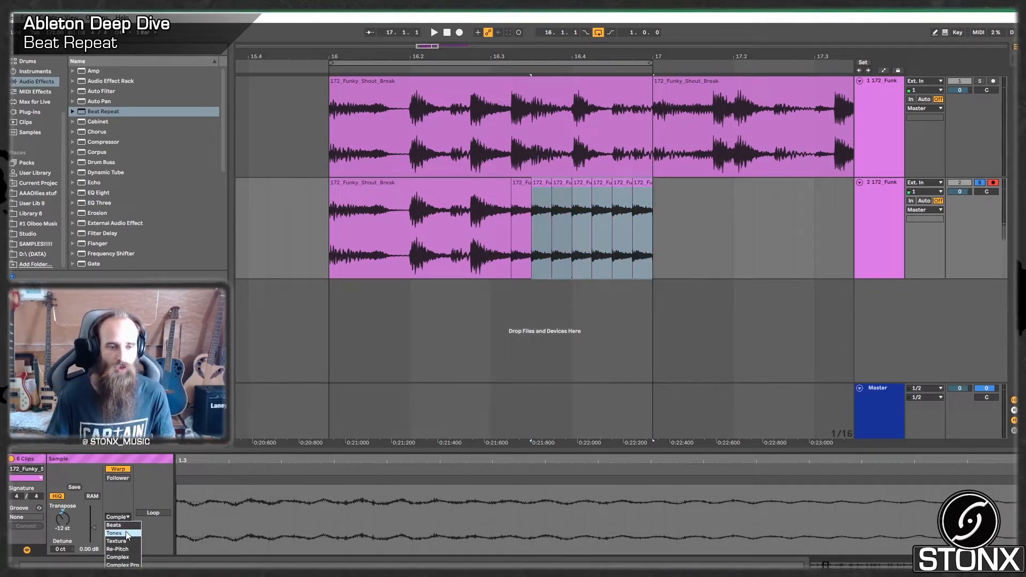
{"action": "left_click", "coordinate": [127, 533]}
{"action": "key", "text": "space"}
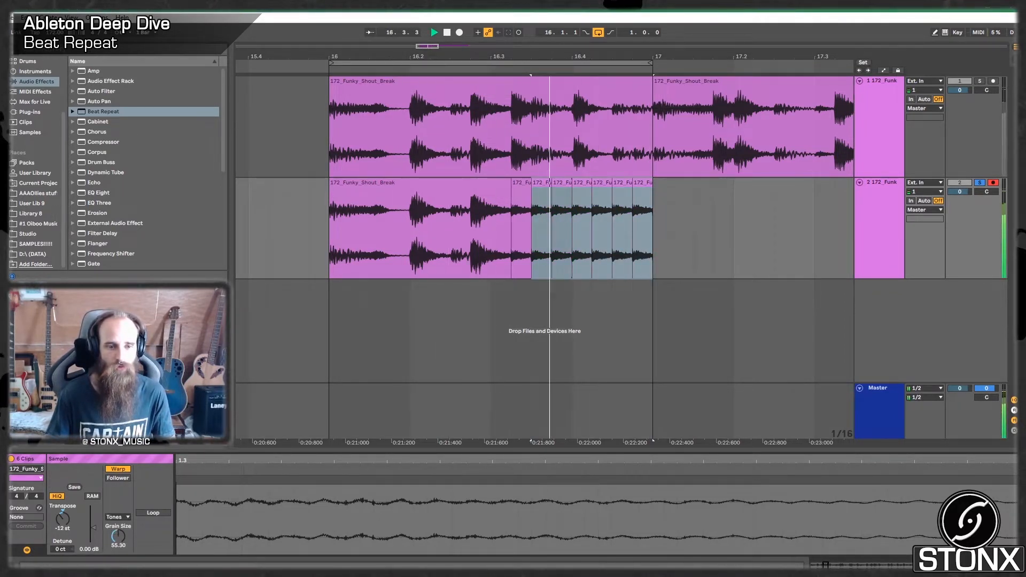
{"action": "left_click_drag", "start_coordinate": [118, 536], "coordinate": [118, 542]}
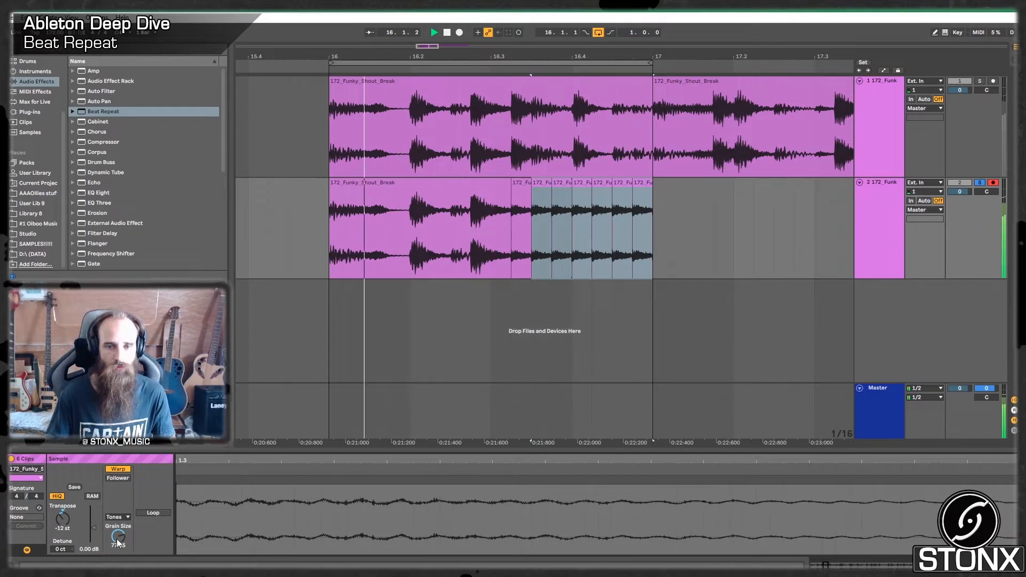
{"action": "key", "text": "space"}
Step: Set the six sliced clips' warp mode to Texture and adjust Flux to 66.41 while listening
{"action": "left_click", "coordinate": [122, 518]}
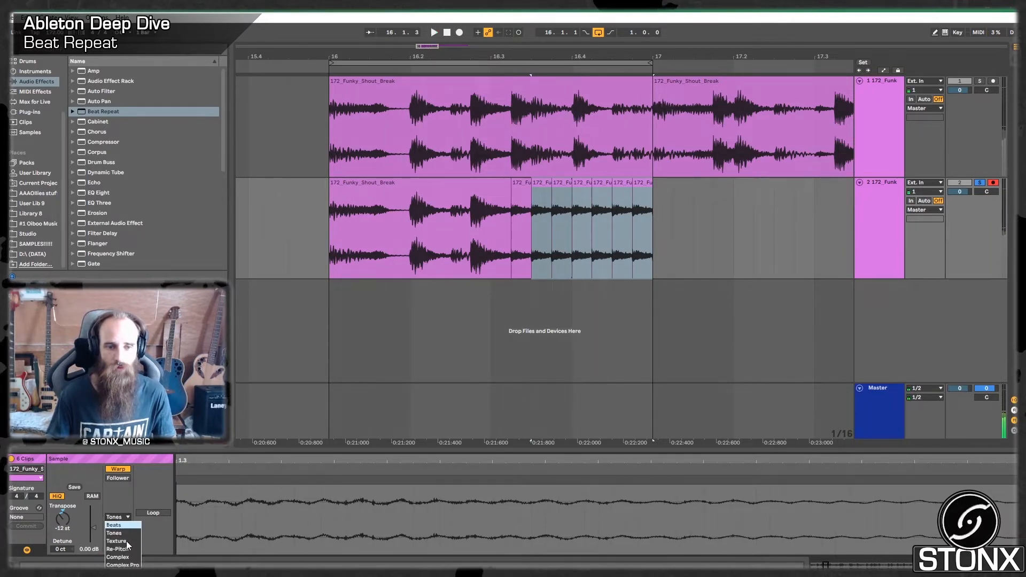
{"action": "left_click", "coordinate": [128, 541]}
{"action": "key", "text": "space"}
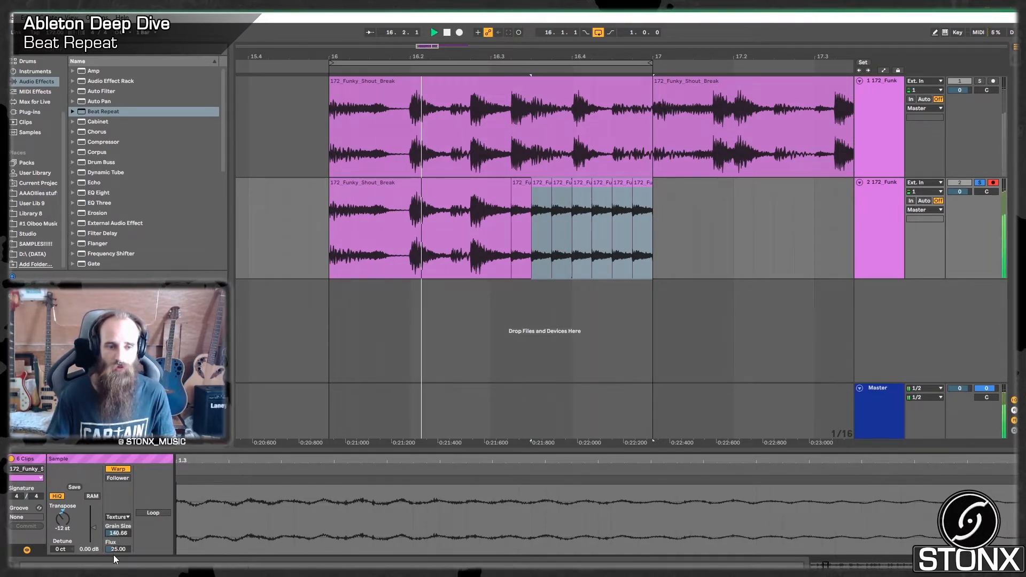
{"action": "left_click_drag", "start_coordinate": [118, 548], "coordinate": [118, 532]}
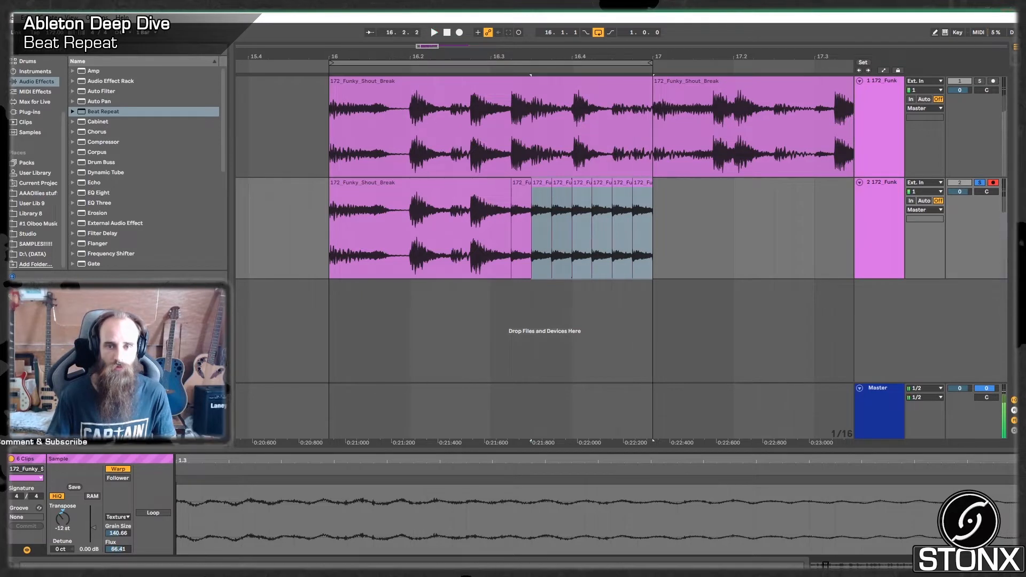
Step: Play bar 16 with the solo on the first track and then the second to compare Beat Repeat with the Texture slices
{"action": "left_click", "coordinate": [980, 81]}
{"action": "key", "text": "space"}
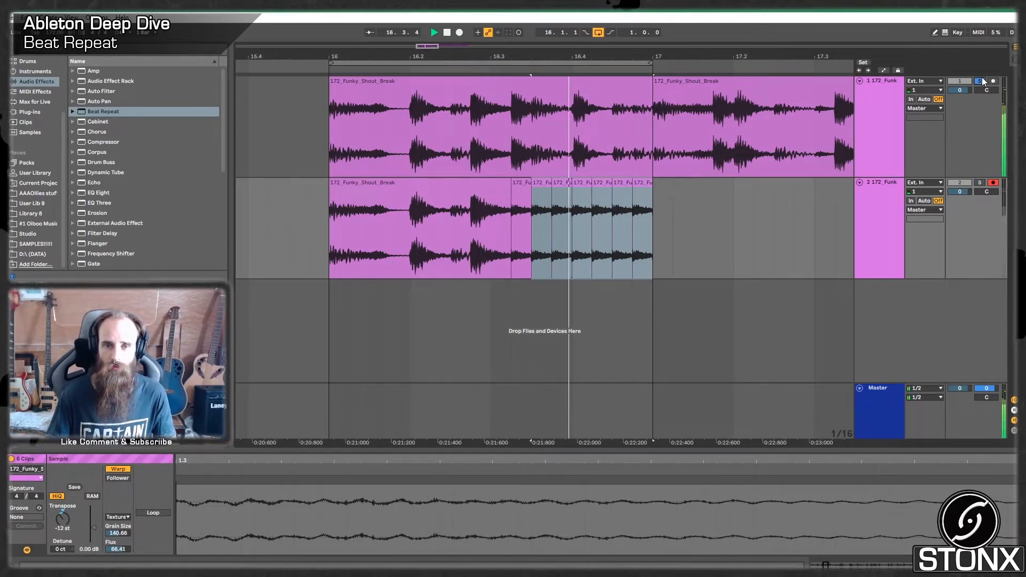
{"action": "left_click", "coordinate": [981, 183]}
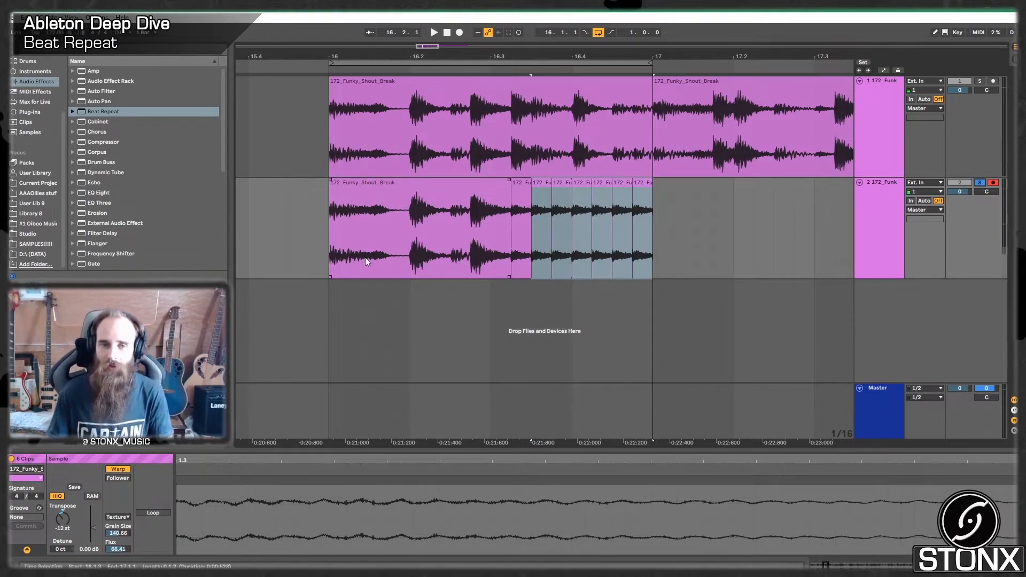
{"action": "left_click", "coordinate": [336, 254]}
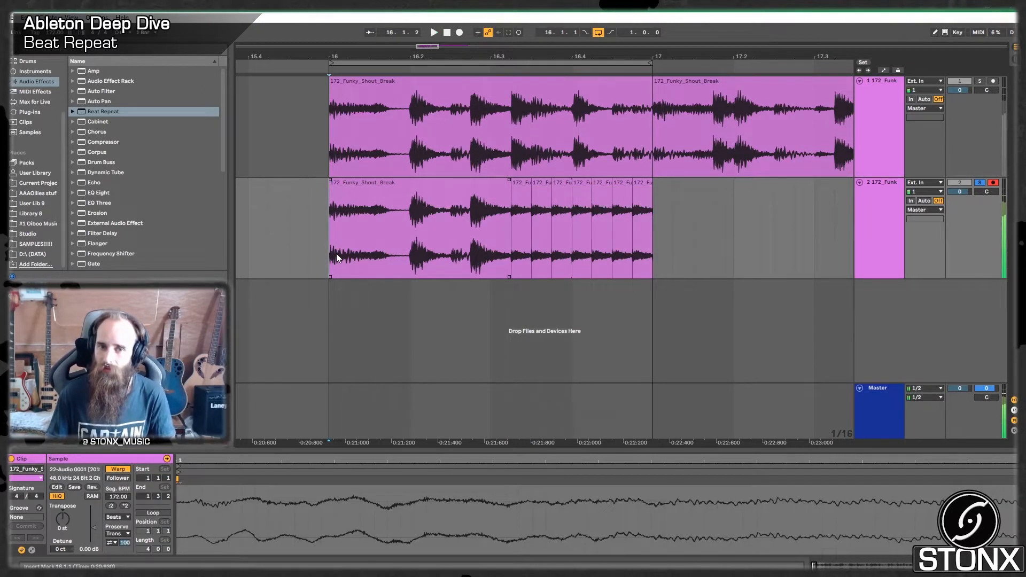
{"action": "key", "text": "space"}
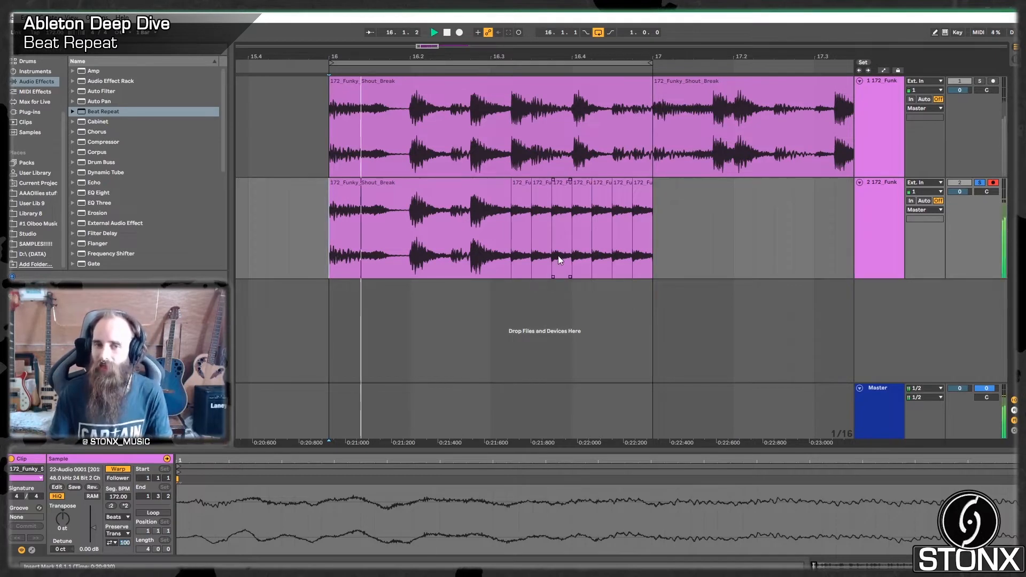
{"action": "left_click", "coordinate": [558, 255]}
{"action": "key", "text": "space"}
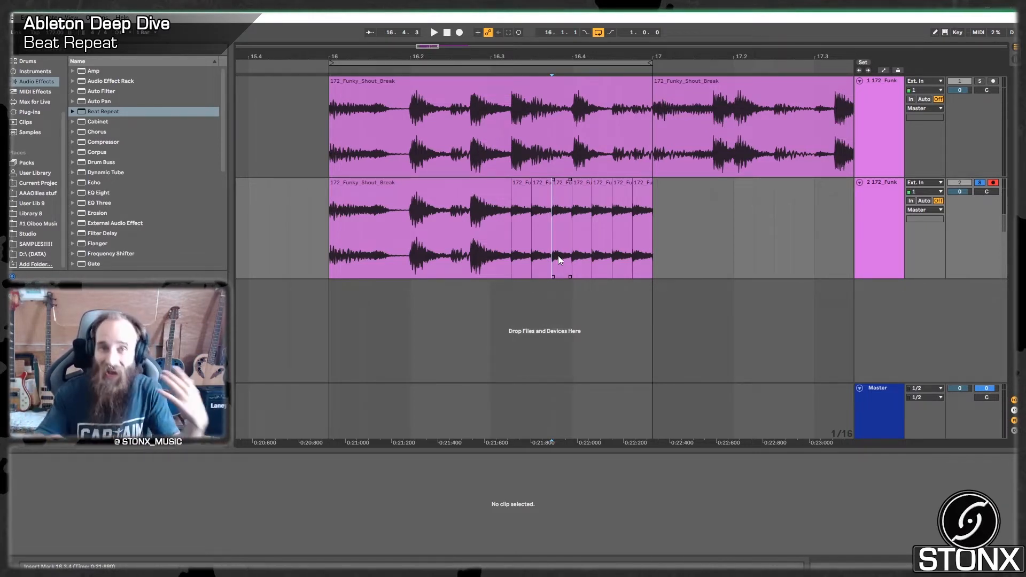
Step: Solo the first track and display its Beat Repeat device
{"action": "left_click", "coordinate": [866, 114]}
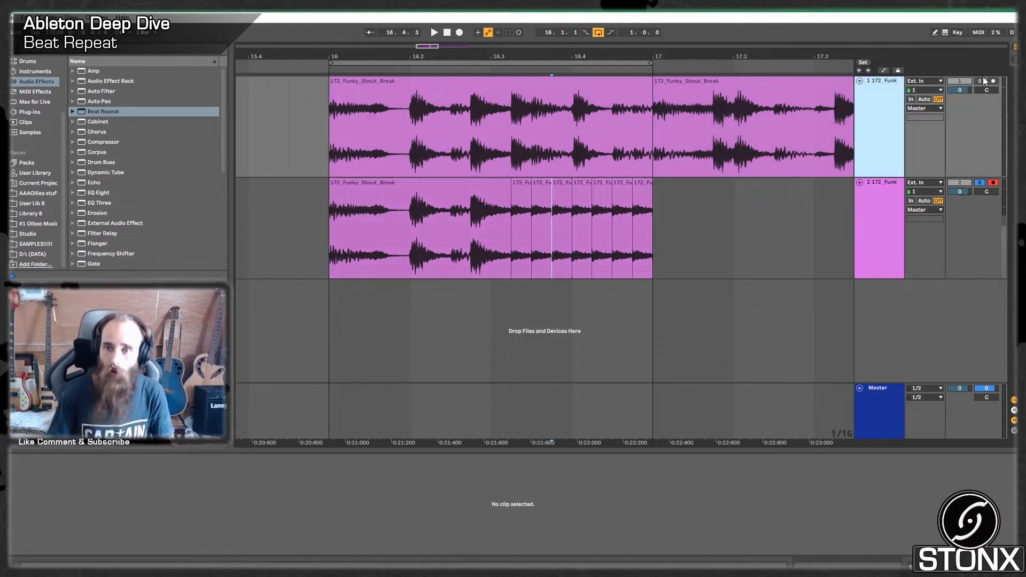
{"action": "left_click", "coordinate": [980, 81]}
{"action": "left_click", "coordinate": [886, 101]}
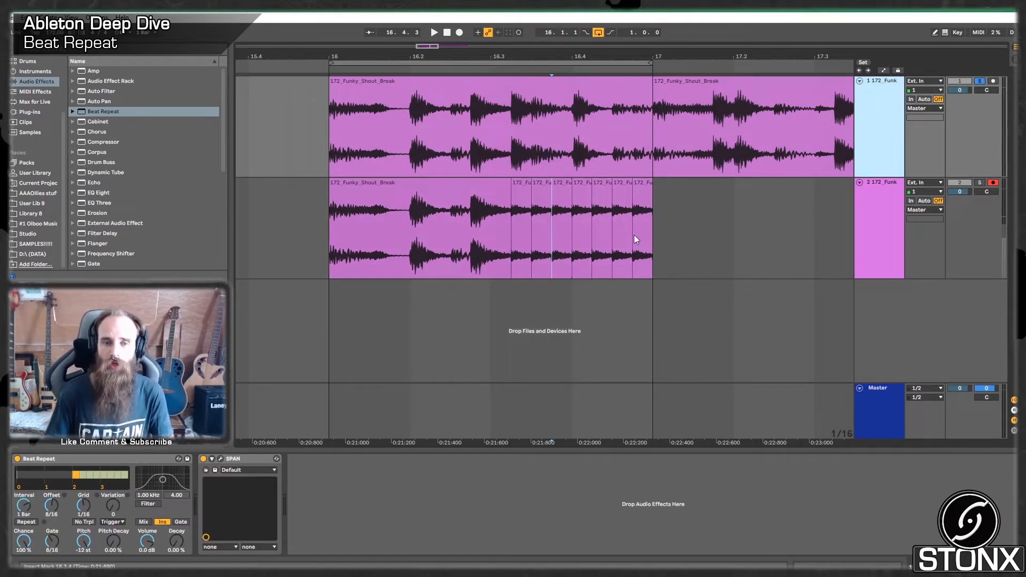
Step: Select the sliced clip at 16.4.1 on the second track, and play the soloed first track from bar 16
{"action": "left_click", "coordinate": [518, 258]}
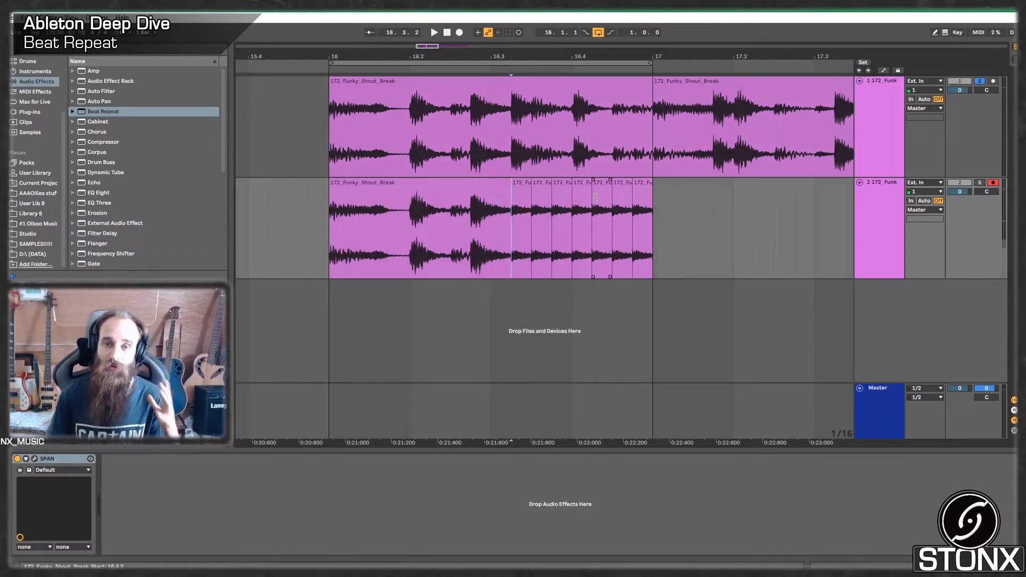
{"action": "left_click_drag", "start_coordinate": [586, 207], "coordinate": [582, 206]}
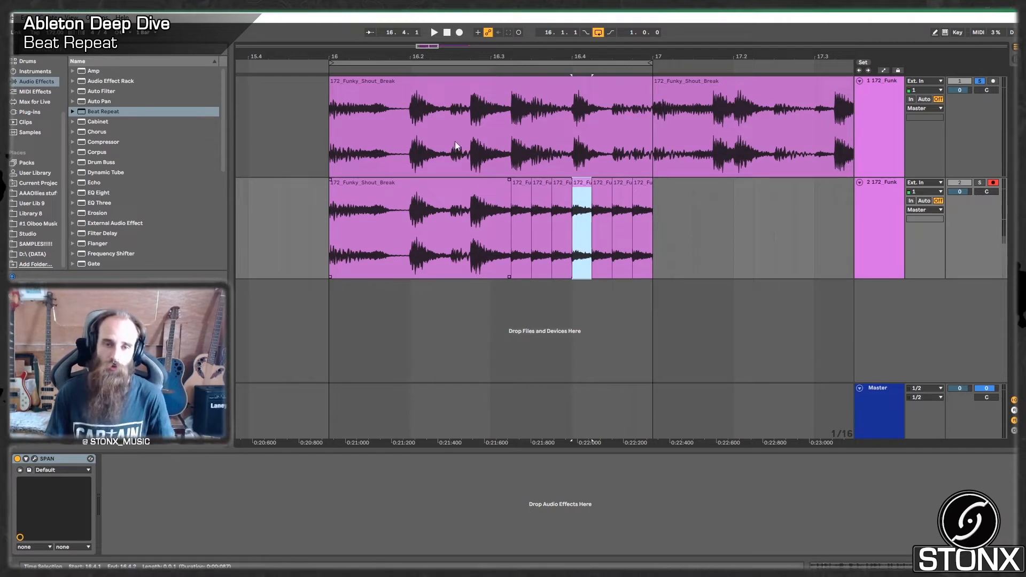
{"action": "left_click", "coordinate": [327, 136]}
{"action": "key", "text": "space"}
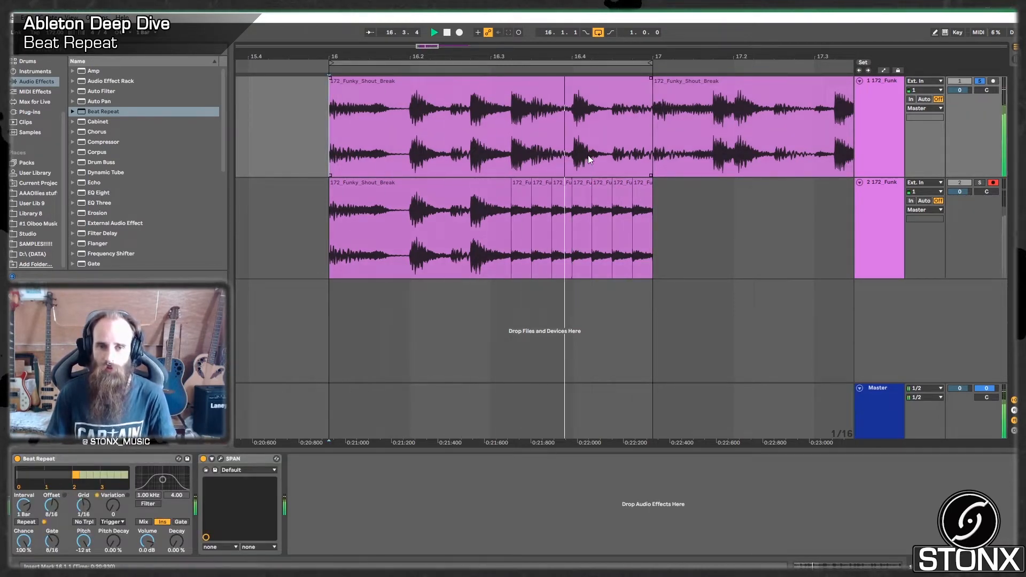
{"action": "key", "text": "space"}
Step: Reset Beat Repeat's Pitch to 0 st and play the first track
{"action": "double_click", "coordinate": [83, 546]}
{"action": "key", "text": "space"}
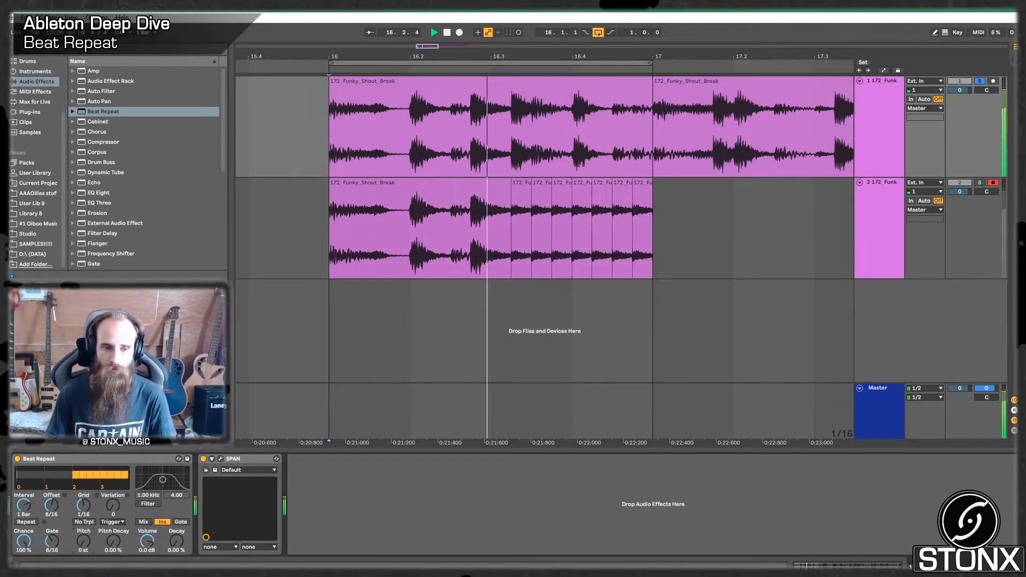
{"action": "key", "text": "space"}
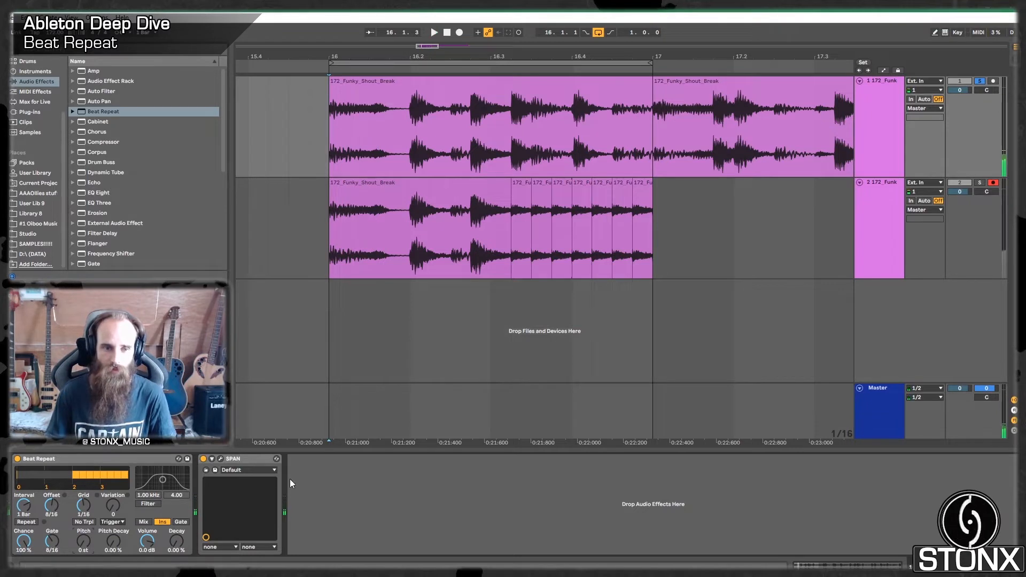
Step: Start playback and switch the solo from the first track to the second to compare them by ear
{"action": "left_click", "coordinate": [541, 195]}
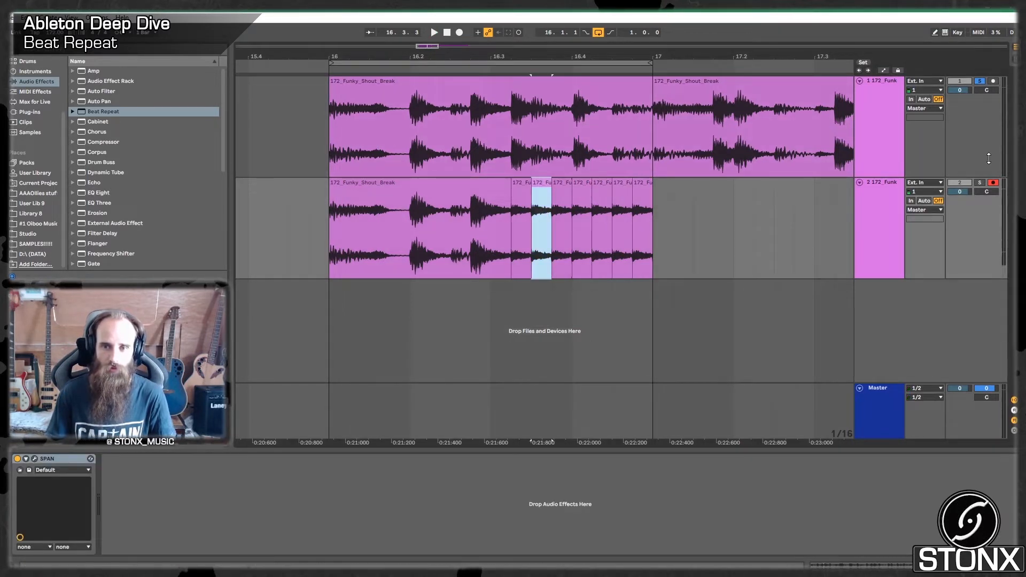
{"action": "left_click", "coordinate": [977, 187]}
{"action": "key", "text": "space"}
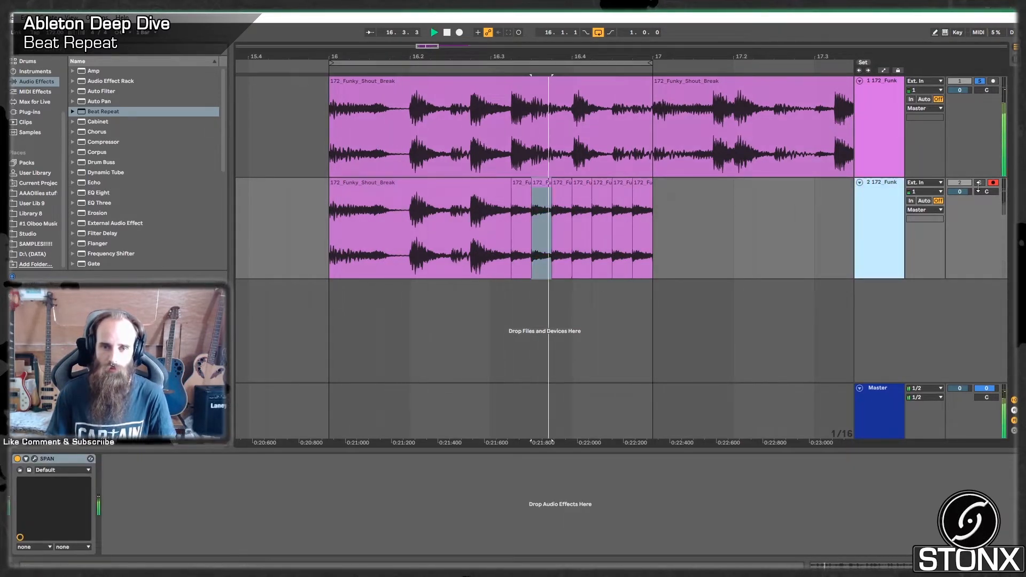
{"action": "left_click", "coordinate": [979, 183]}
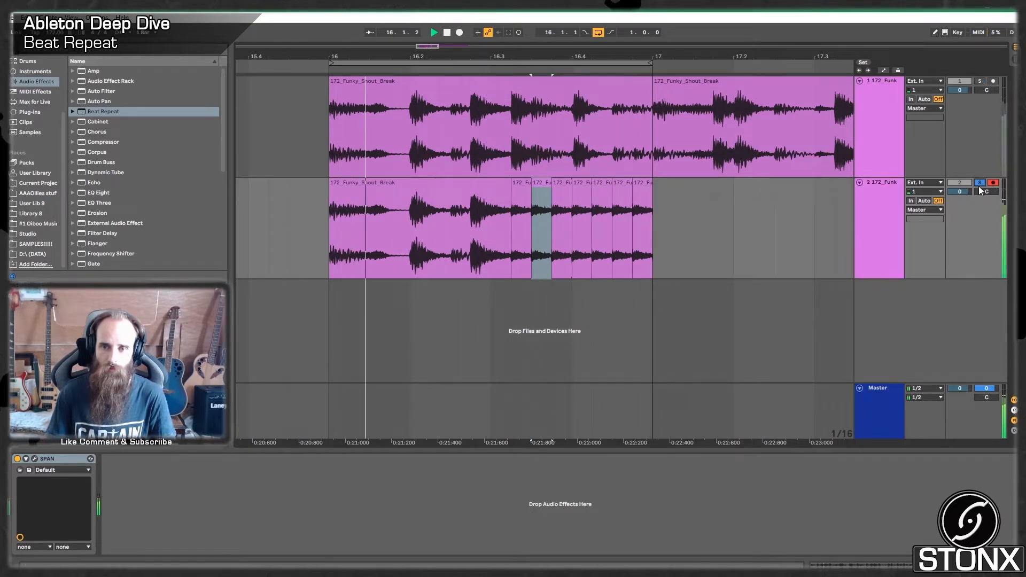
Step: Set the first track's Beat Repeat Pitch to -12 st, solo that track and play it to compare with the second track
{"action": "key", "text": "space"}
{"action": "left_click", "coordinate": [892, 123]}
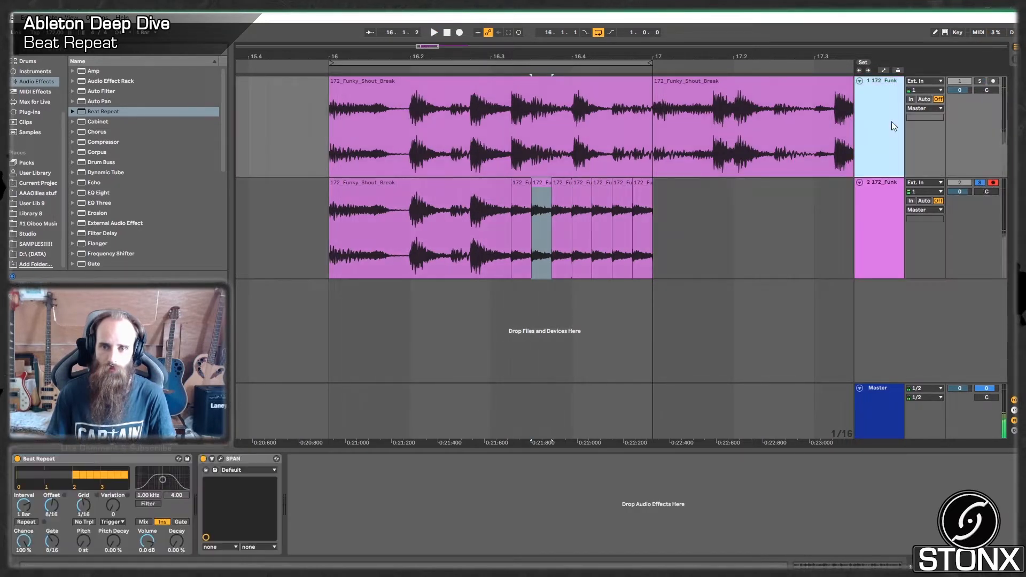
{"action": "left_click_drag", "start_coordinate": [84, 542], "coordinate": [84, 480]}
{"action": "key", "text": "space"}
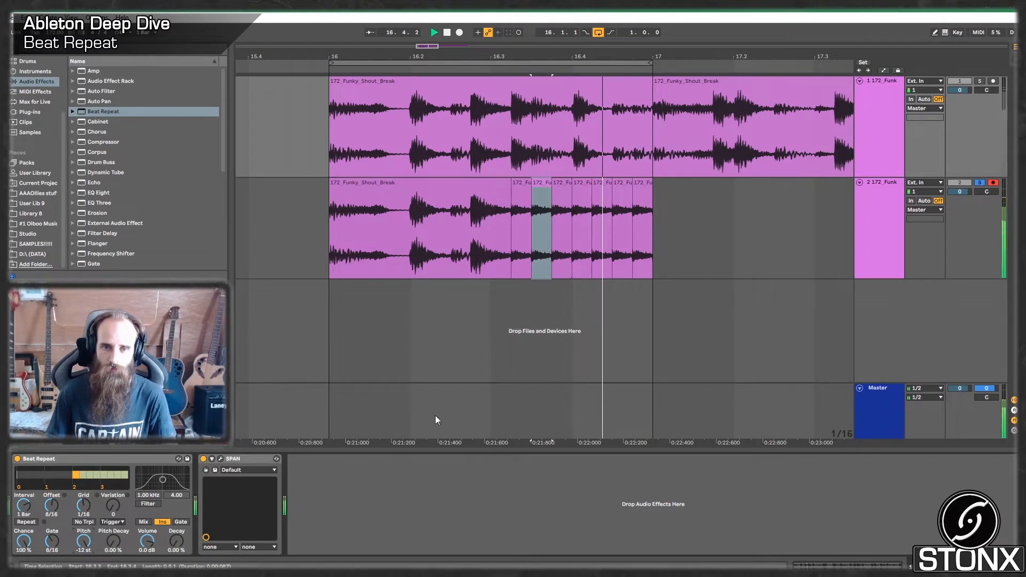
{"action": "key", "text": "space"}
{"action": "left_click", "coordinate": [979, 82]}
{"action": "key", "text": "space"}
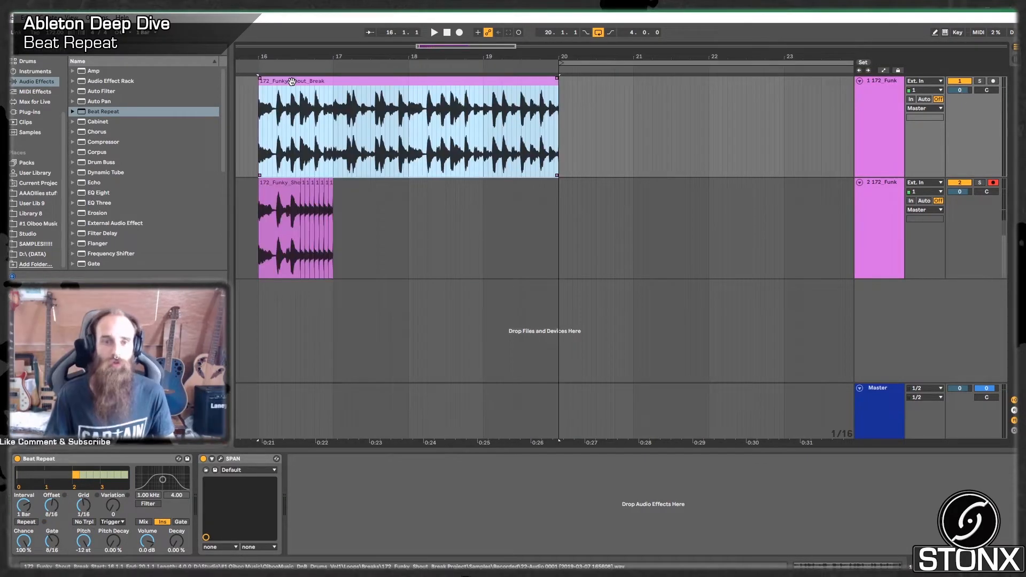
Step: Copy the first track's drum break and its effects to a new third track at bar 20 and play it
{"action": "left_click_drag", "start_coordinate": [292, 81], "coordinate": [594, 320]}
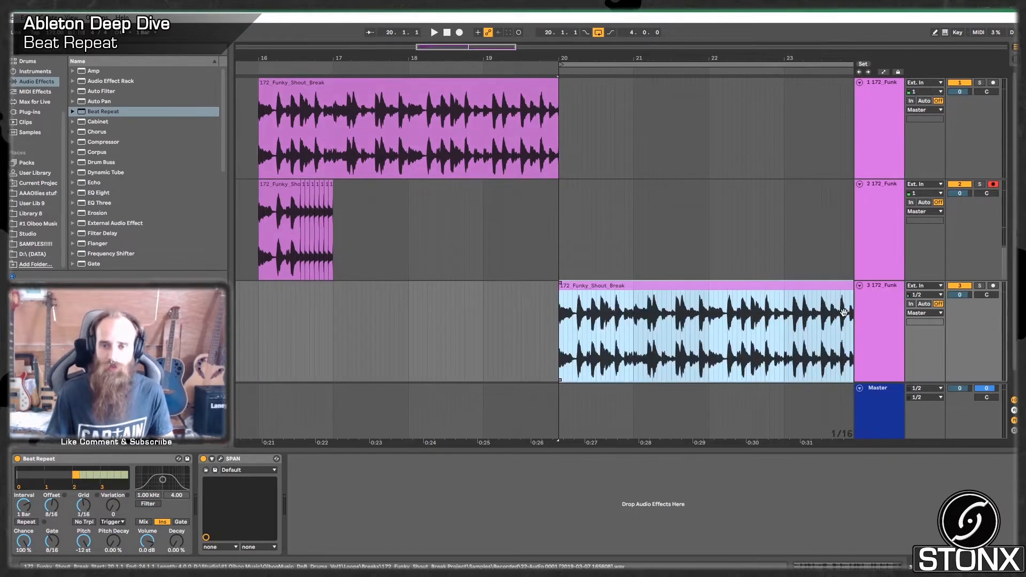
{"action": "left_click", "coordinate": [869, 320]}
{"action": "key", "text": "space"}
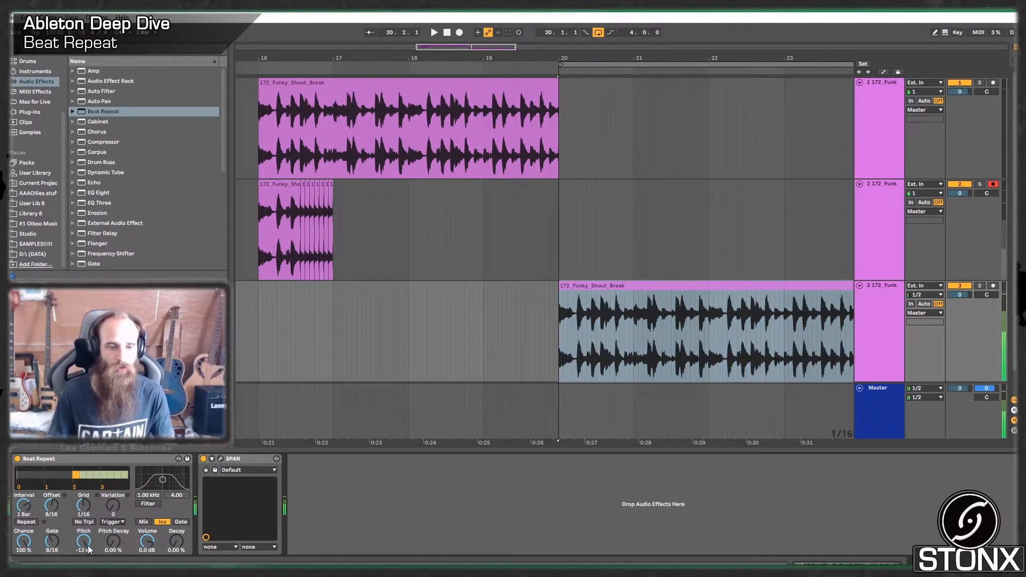
Step: Set the third track's Beat Repeat Pitch to 0 st and its Pitch Decay to 100 %
{"action": "double_click", "coordinate": [88, 545]}
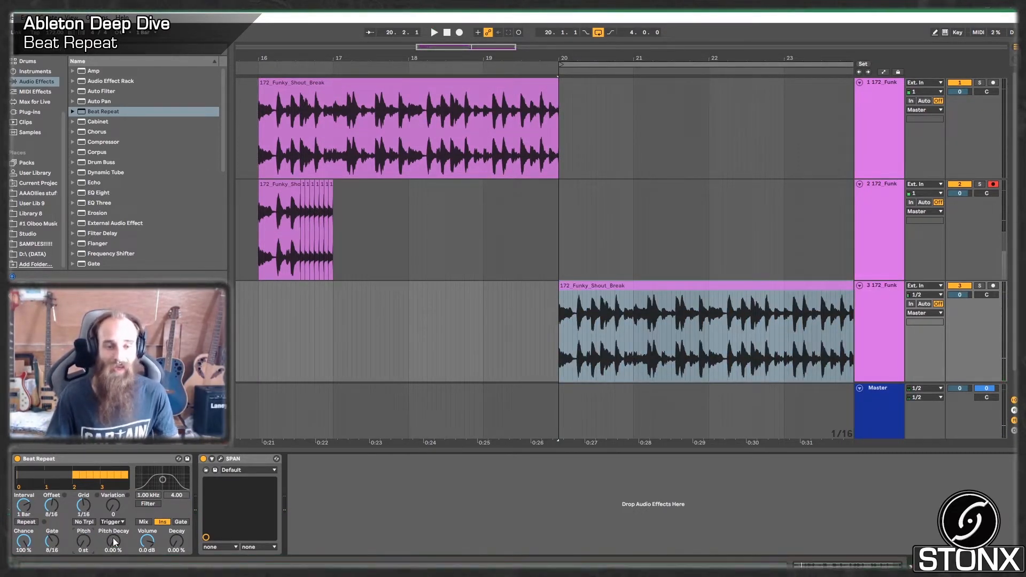
{"action": "left_click_drag", "start_coordinate": [113, 539], "coordinate": [113, 492]}
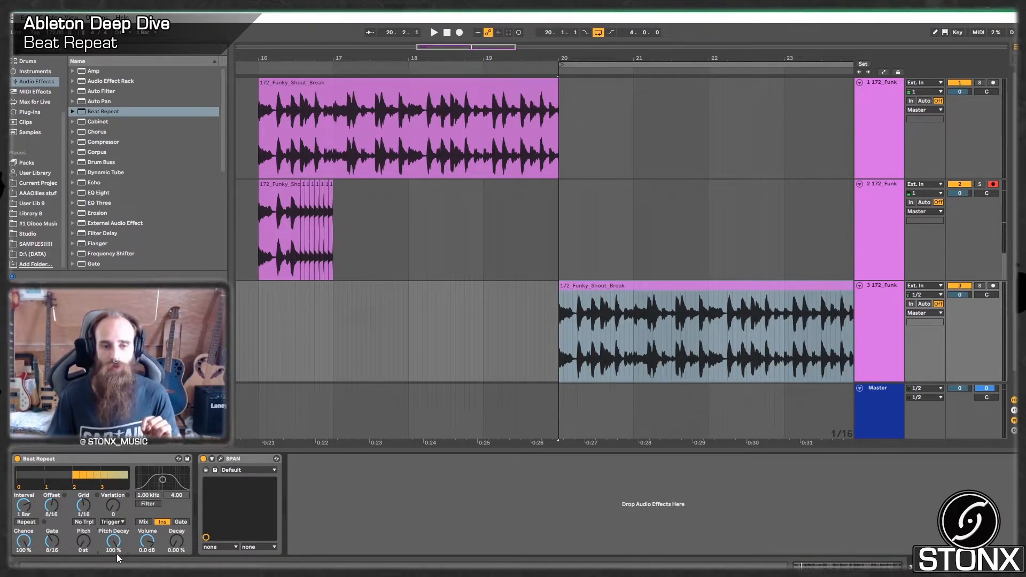
{"action": "left_click_drag", "start_coordinate": [117, 554], "coordinate": [117, 575]}
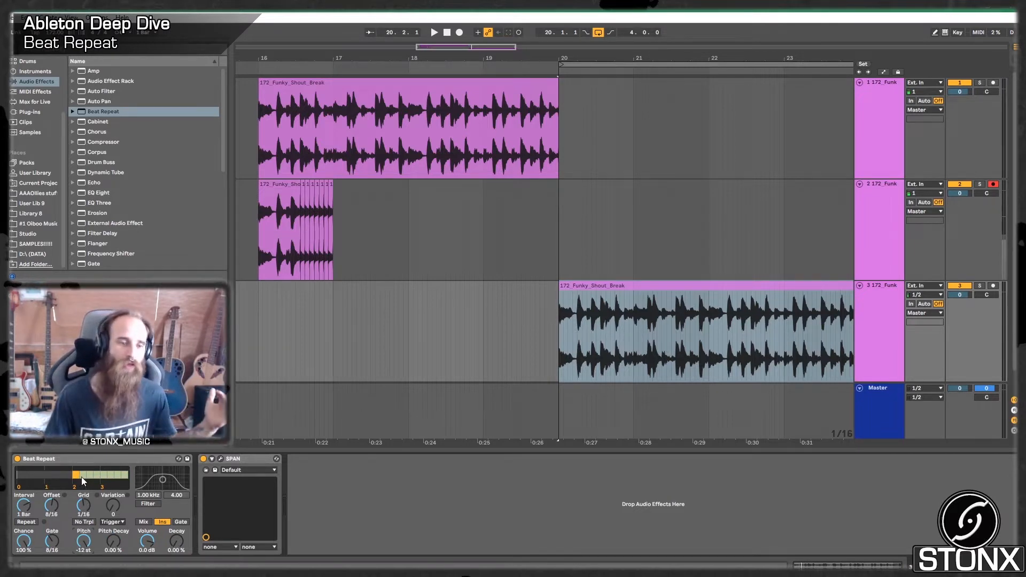
{"action": "left_click_drag", "start_coordinate": [84, 541], "coordinate": [113, 513]}
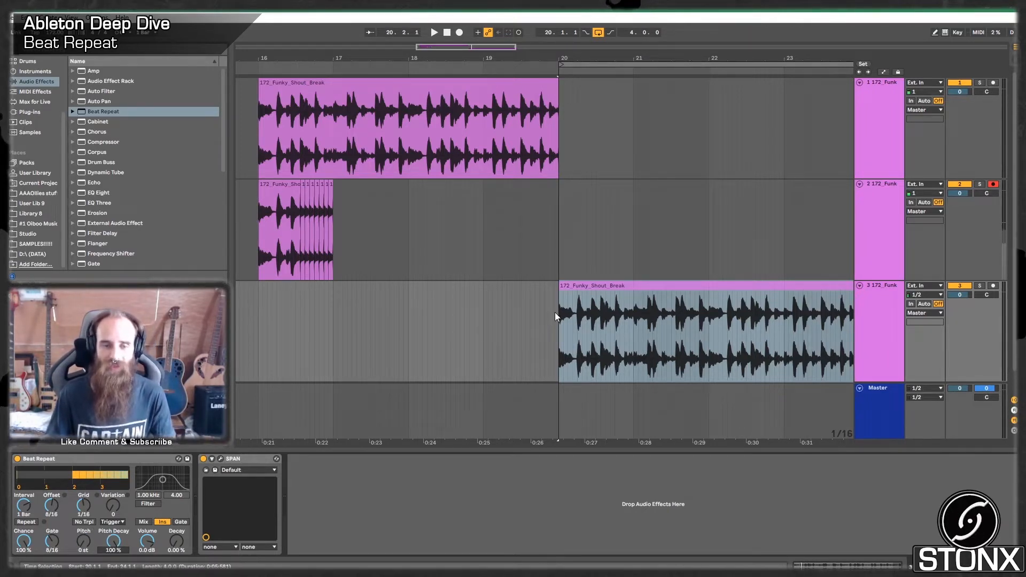
Step: Play the third track's break from bar 20 to hear the pitch decay, and return the start position to bar 20
{"action": "left_click", "coordinate": [567, 286]}
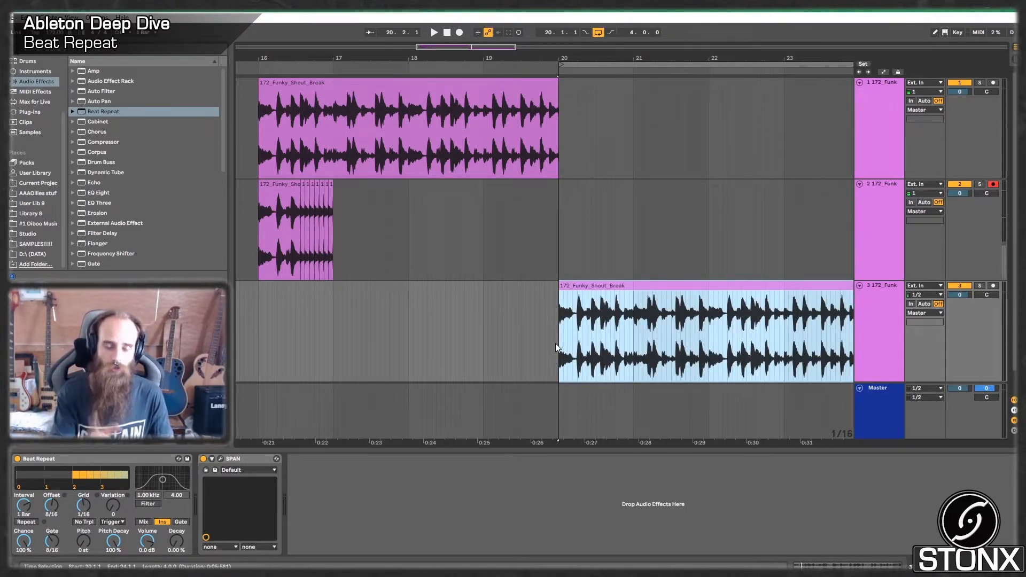
{"action": "key", "text": "space"}
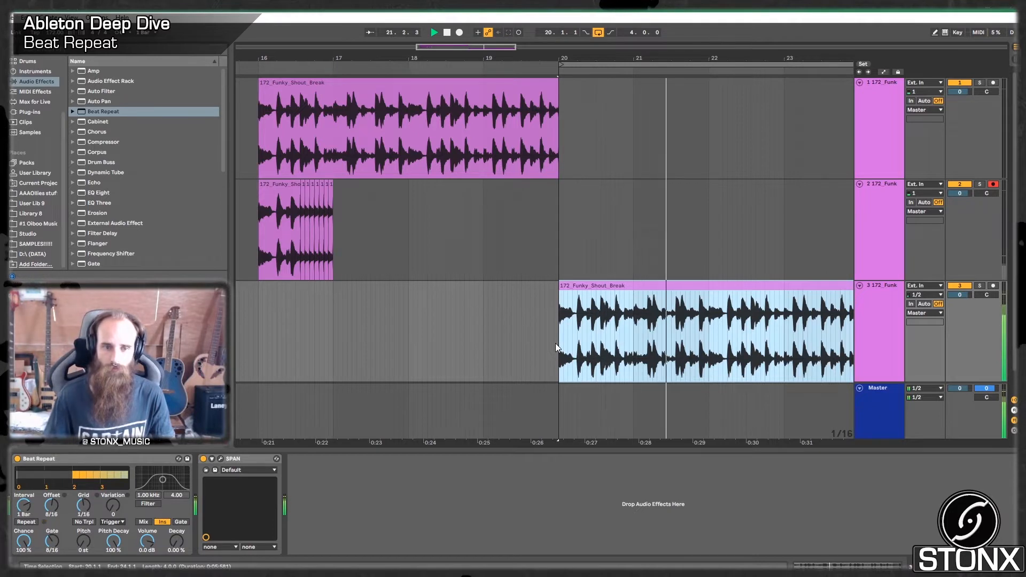
{"action": "key", "text": "space"}
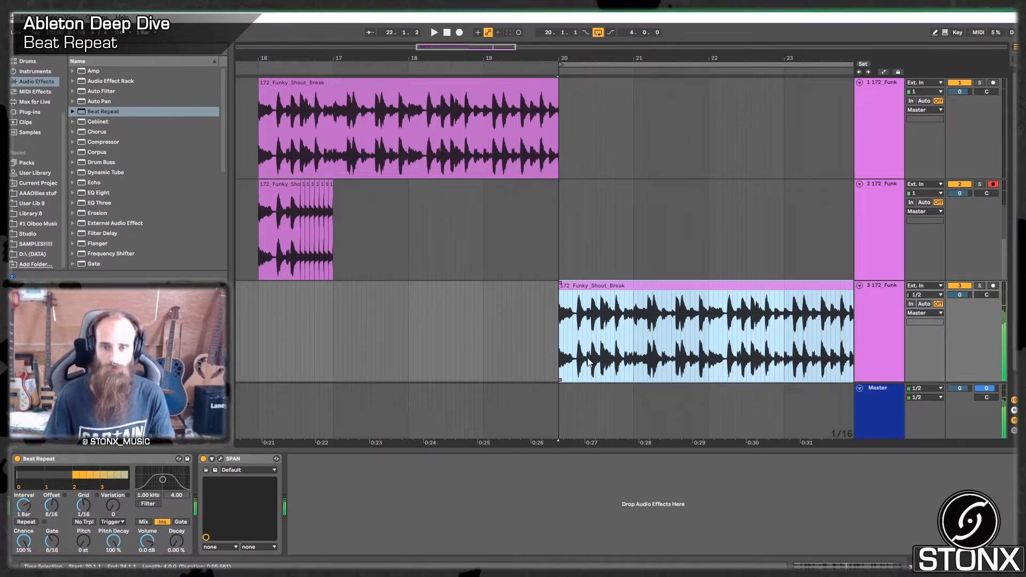
{"action": "left_click", "coordinate": [560, 353]}
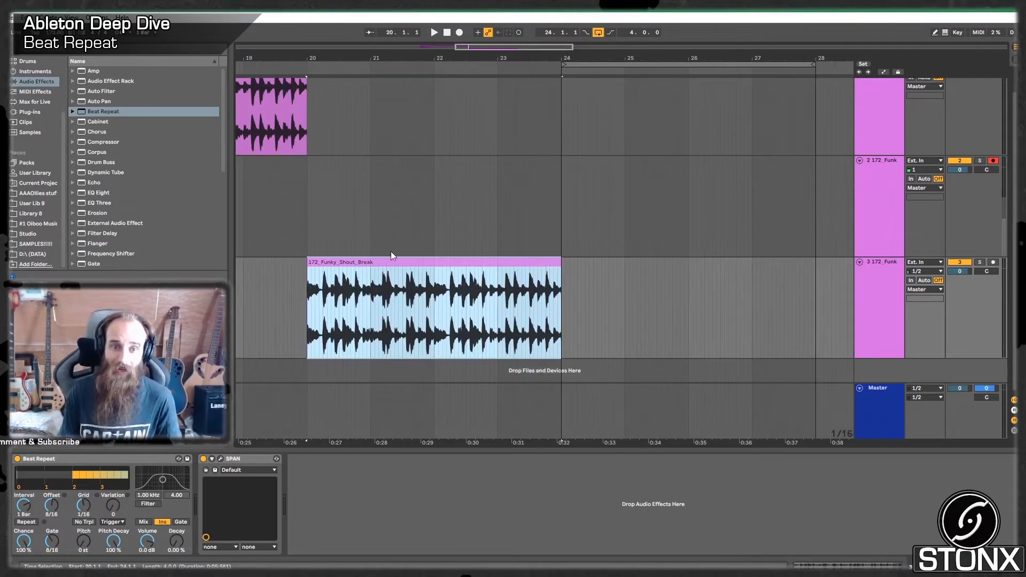
Step: Copy the third track's break and its effects to a new fourth track at bar 24 and play it
{"action": "left_click_drag", "start_coordinate": [393, 258], "coordinate": [627, 374]}
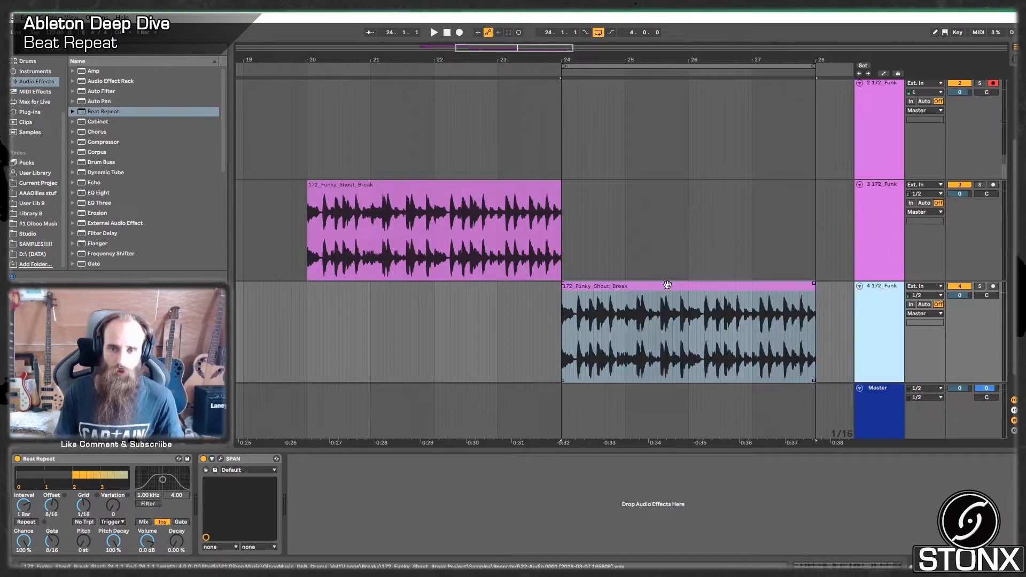
{"action": "left_click", "coordinate": [667, 284]}
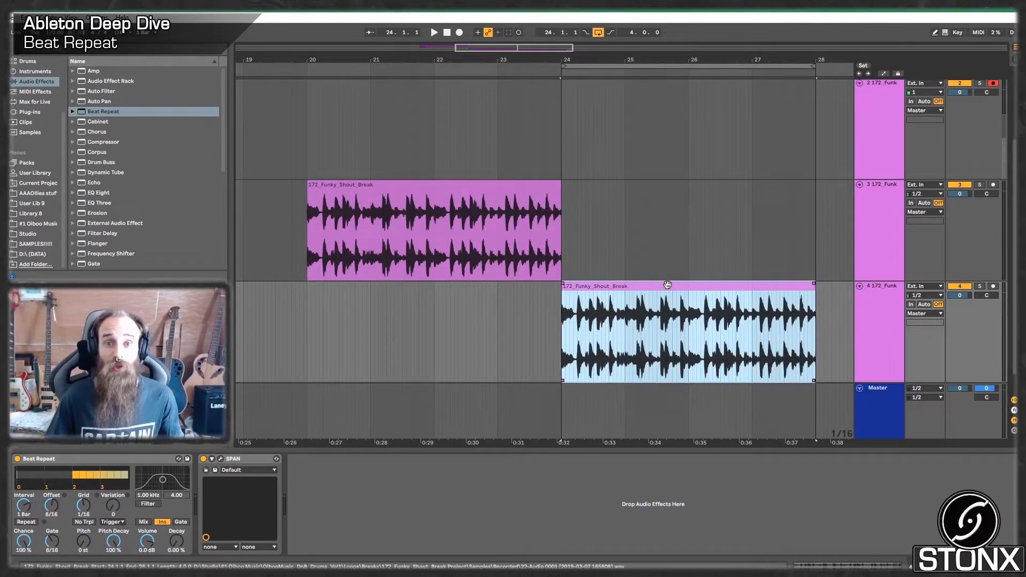
{"action": "left_click", "coordinate": [561, 356]}
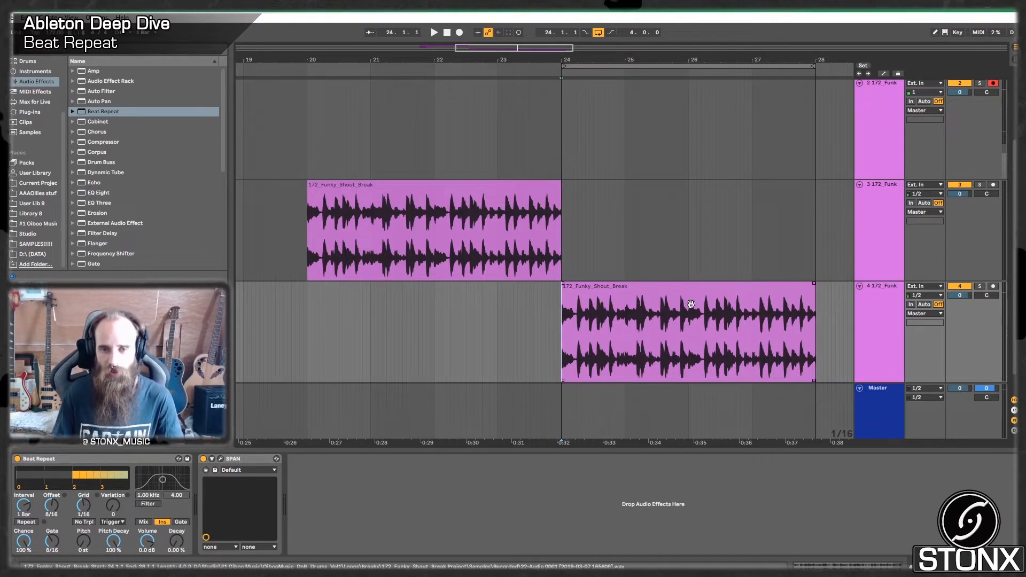
{"action": "key", "text": "space"}
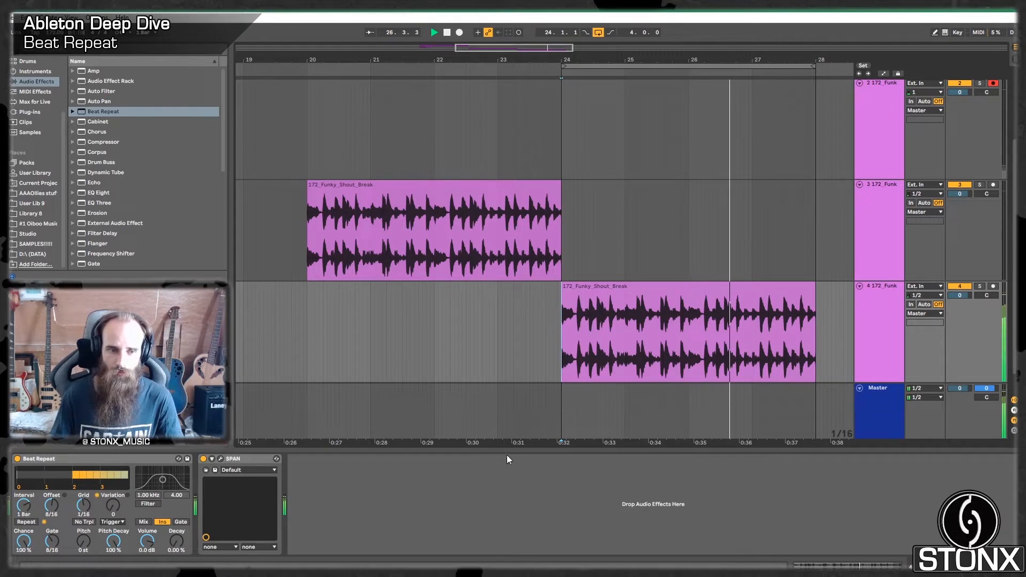
{"action": "key", "text": "space"}
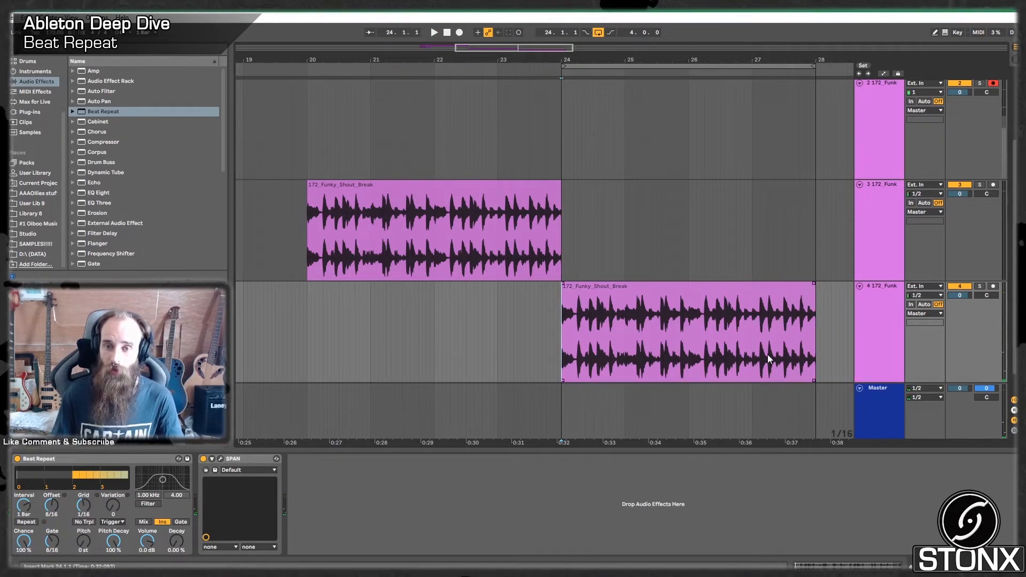
Step: Automate the fourth track's Beat Repeat Chance at 0 % until bar 27 and 100 % from there, and play the result
{"action": "left_click_drag", "start_coordinate": [22, 542], "coordinate": [21, 566]}
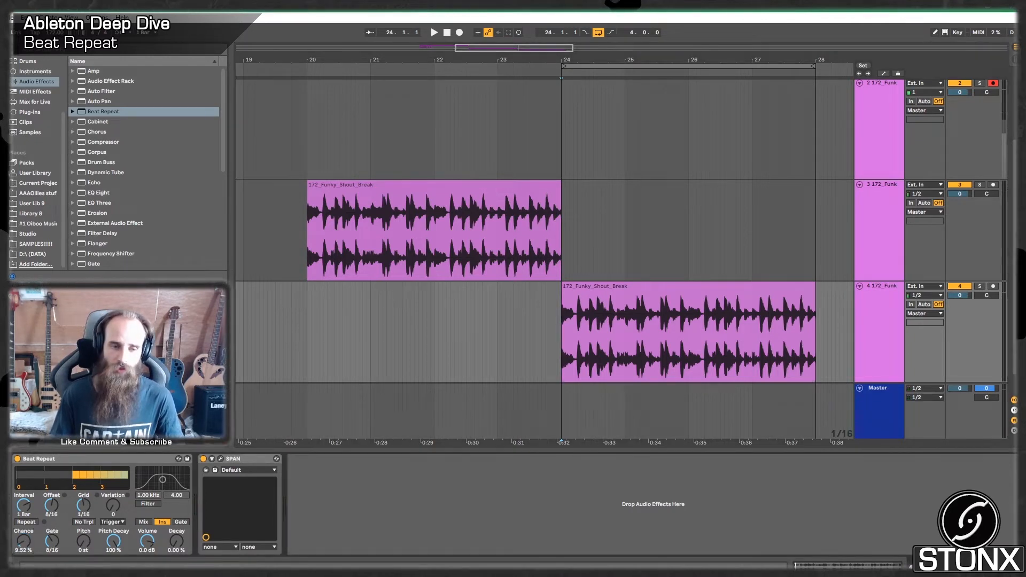
{"action": "right_click", "coordinate": [22, 544]}
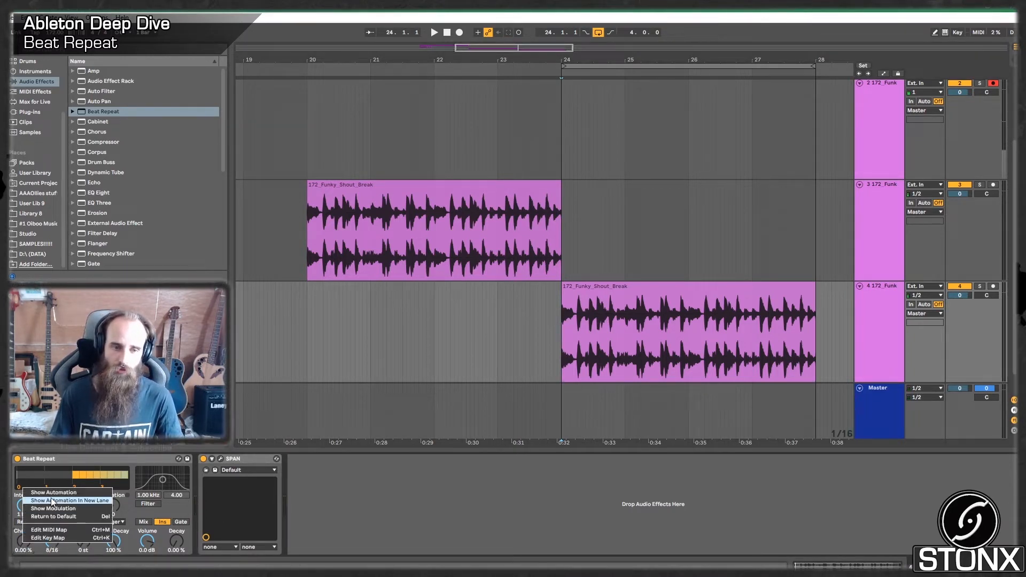
{"action": "left_click", "coordinate": [48, 492]}
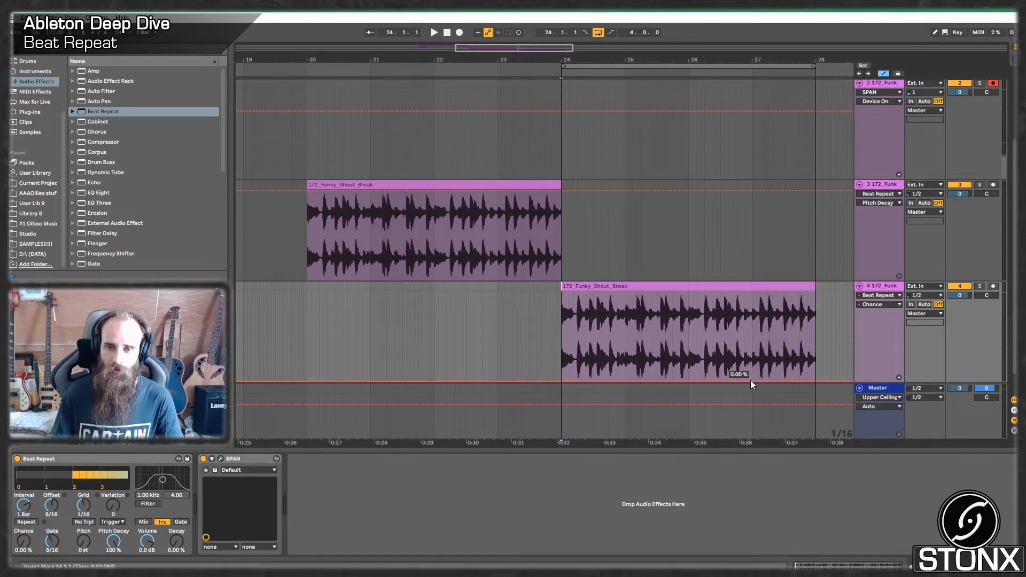
{"action": "left_click_drag", "start_coordinate": [776, 383], "coordinate": [776, 292]}
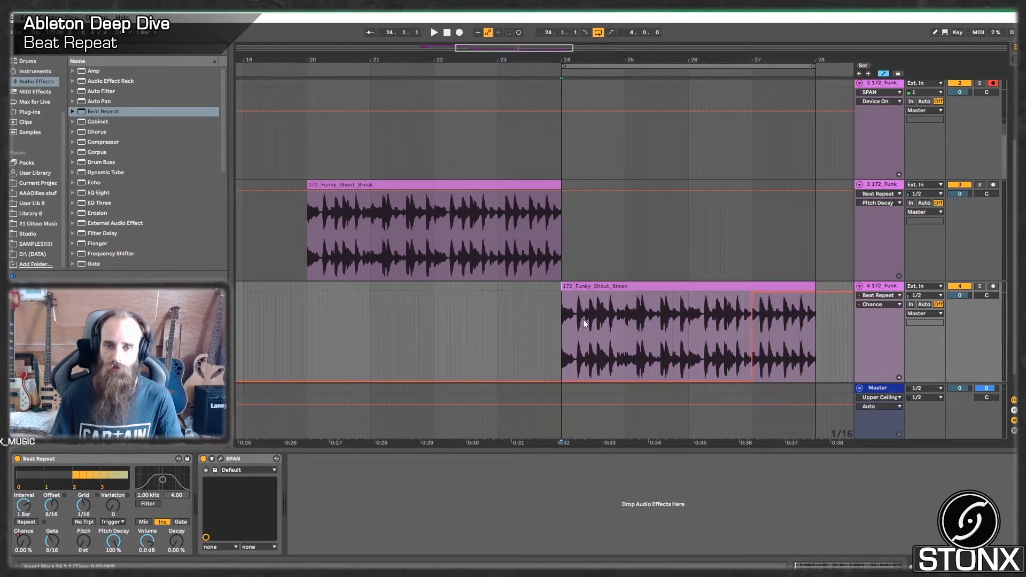
{"action": "key", "text": "space"}
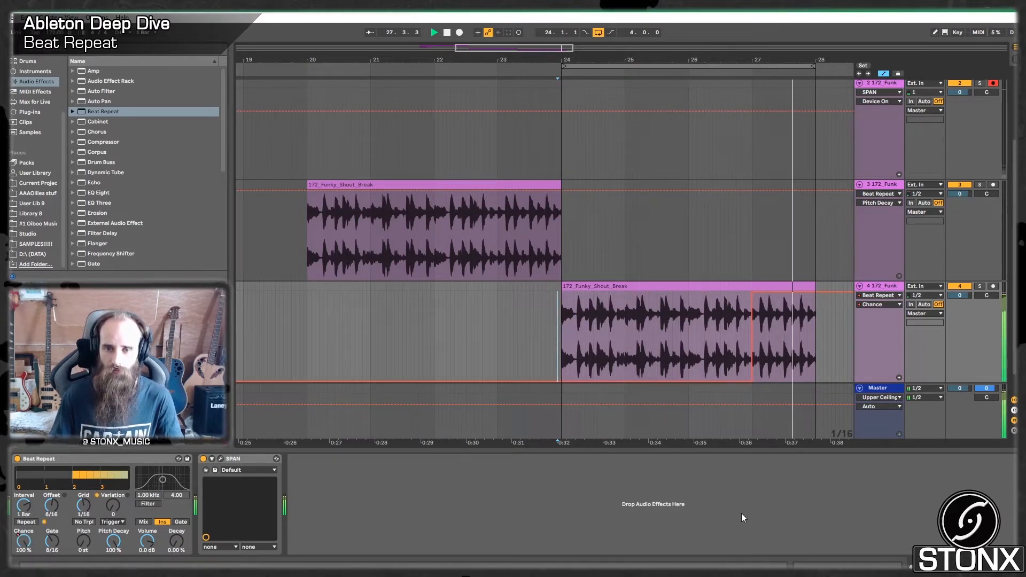
{"action": "key", "text": "space"}
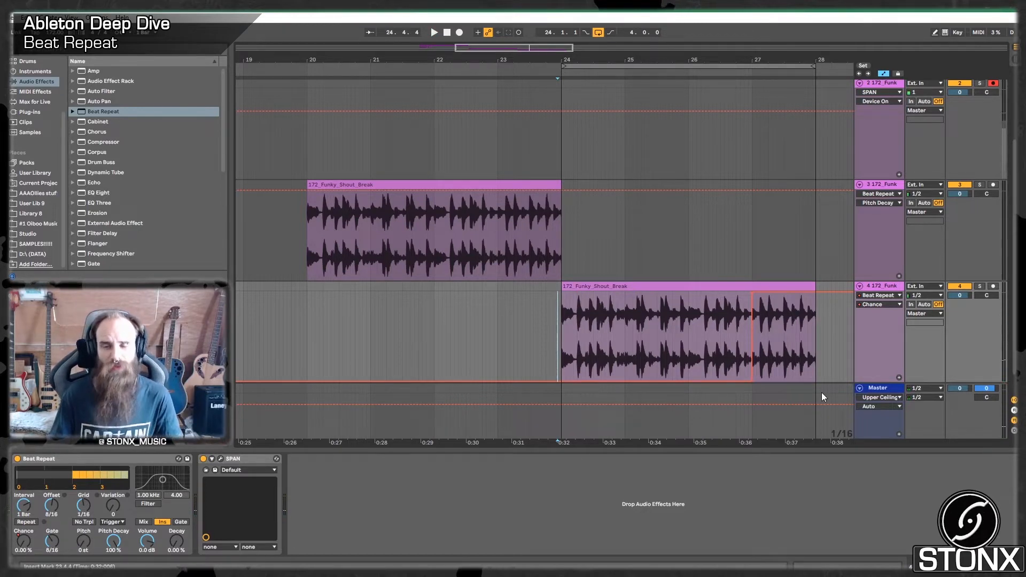
Step: Lower the fourth track's Beat Repeat Volume to about -8.4 dB and play the break
{"action": "left_click", "coordinate": [142, 546]}
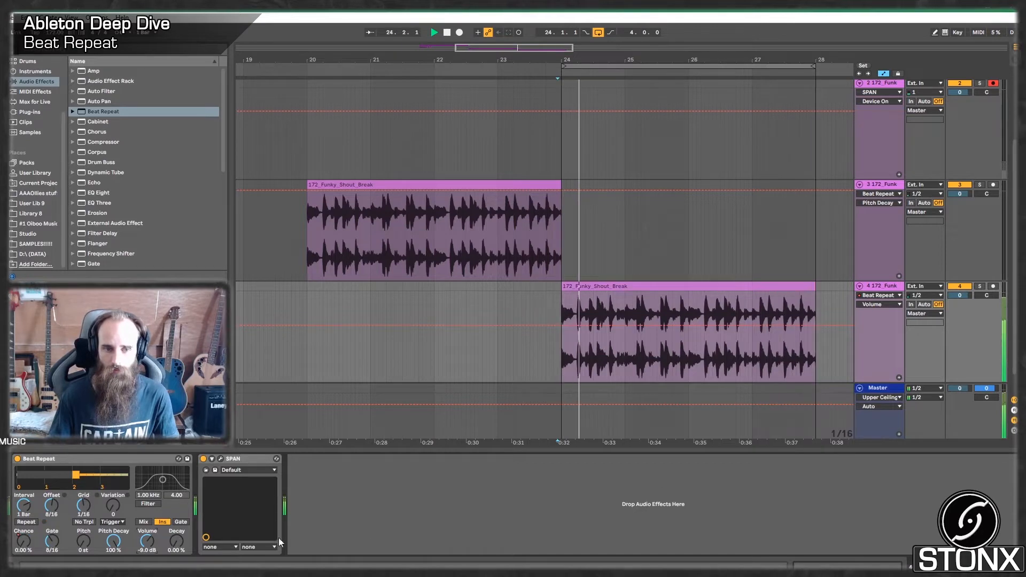
{"action": "key", "text": "space"}
{"action": "left_click", "coordinate": [729, 262]}
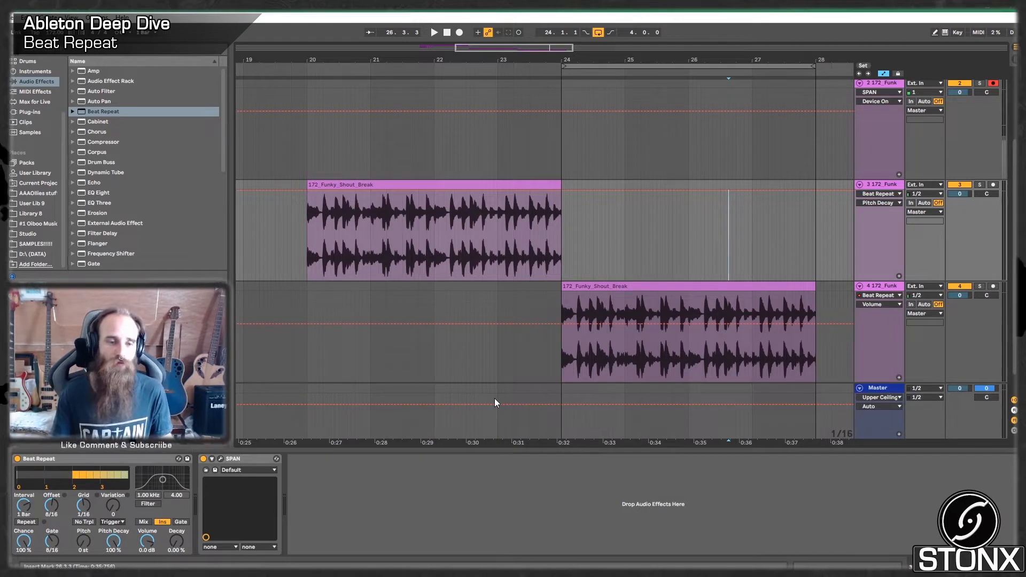
Step: Select the fourth track's break and delete the automation of Beat Repeat's Chance
{"action": "left_click", "coordinate": [604, 342]}
{"action": "left_click", "coordinate": [709, 286]}
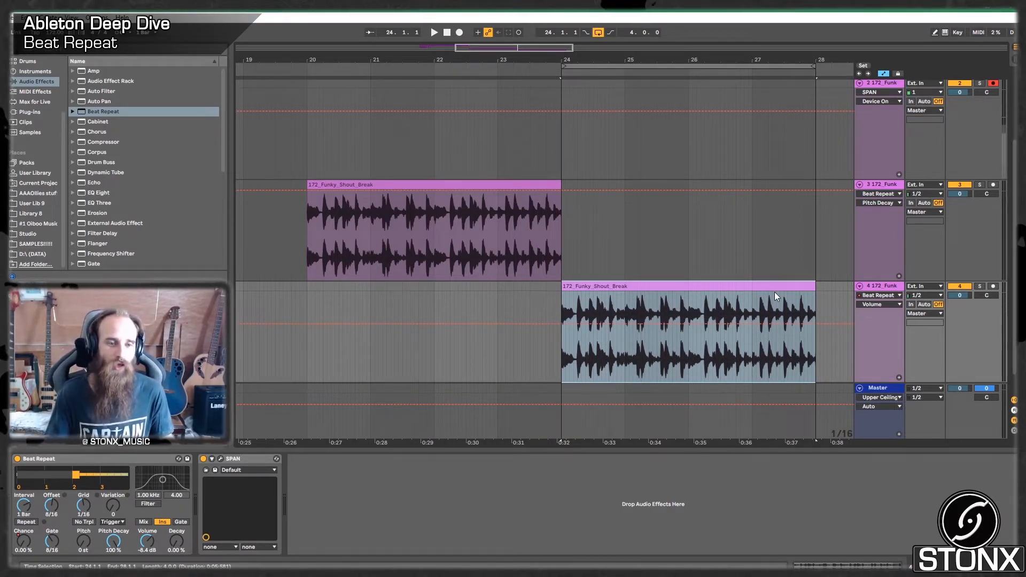
{"action": "right_click", "coordinate": [24, 544]}
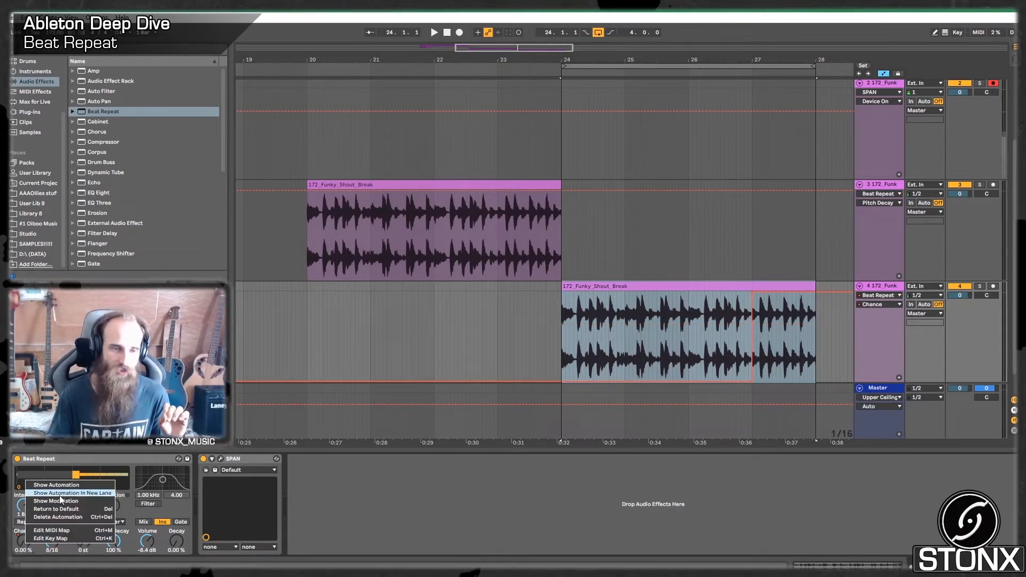
{"action": "left_click", "coordinate": [59, 519]}
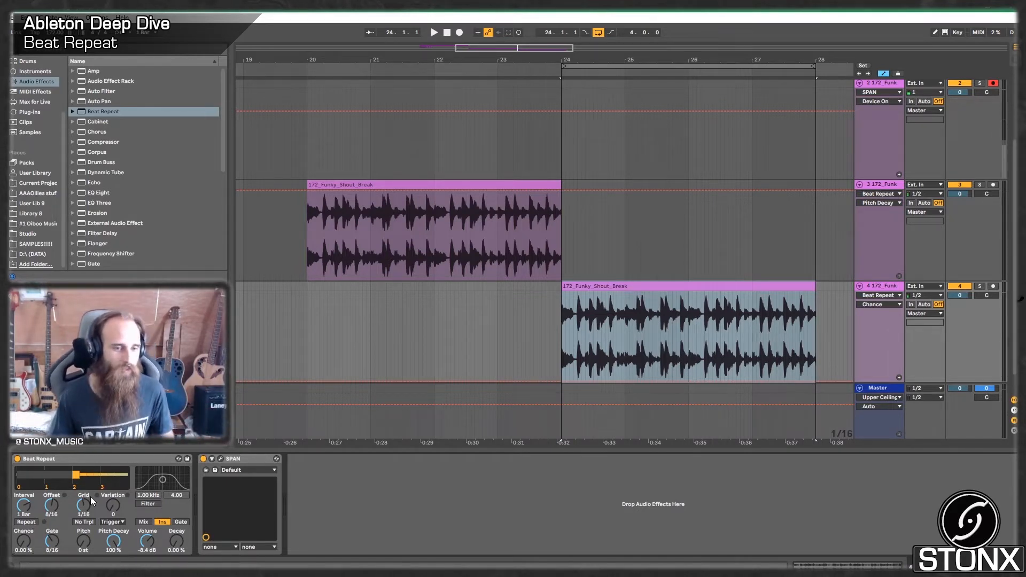
Step: Set the fourth track's Beat Repeat to Interval 1 Bar, Offset 0, Grid 1/4, Gate 4 Bar and Pitch Decay 0 %
{"action": "left_click_drag", "start_coordinate": [51, 505], "coordinate": [51, 529]}
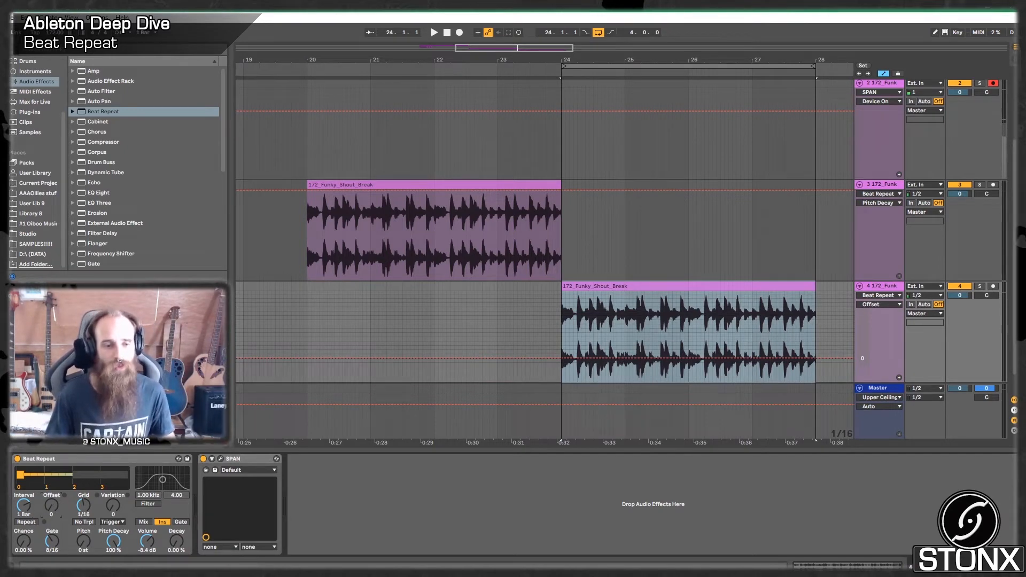
{"action": "left_click_drag", "start_coordinate": [24, 504], "coordinate": [28, 508]}
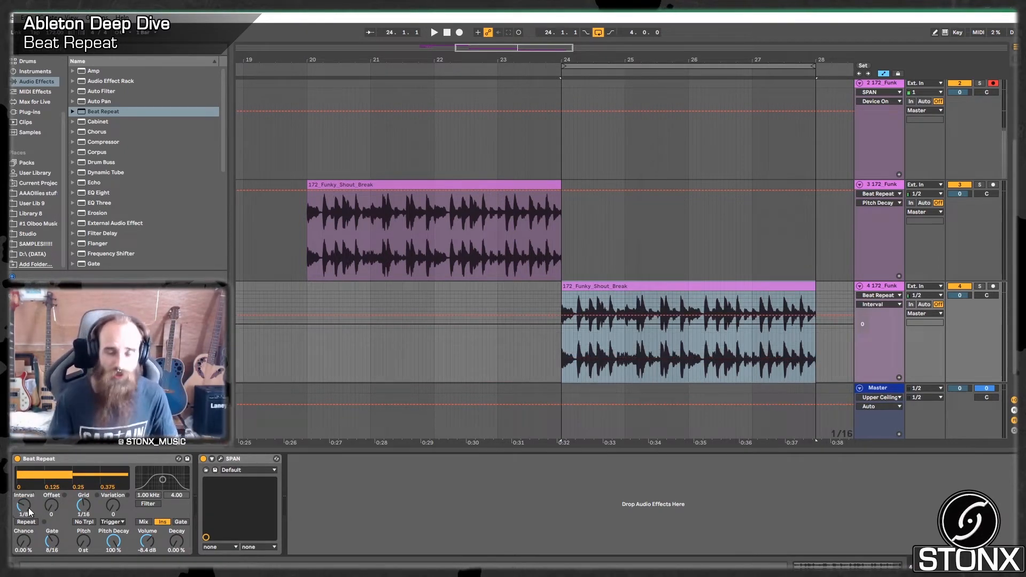
{"action": "left_click_drag", "start_coordinate": [51, 504], "coordinate": [30, 492]}
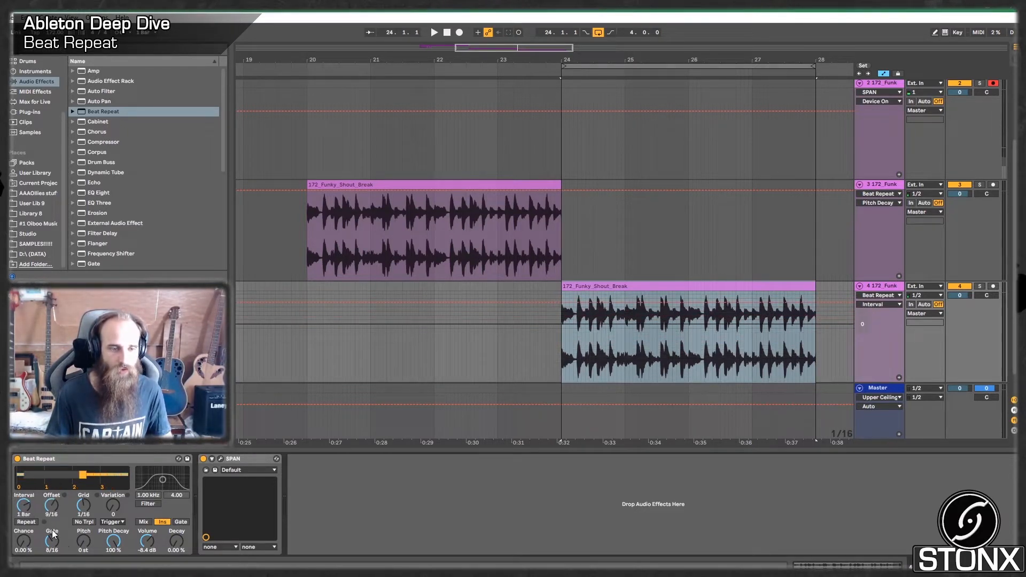
{"action": "left_click_drag", "start_coordinate": [47, 543], "coordinate": [38, 510]}
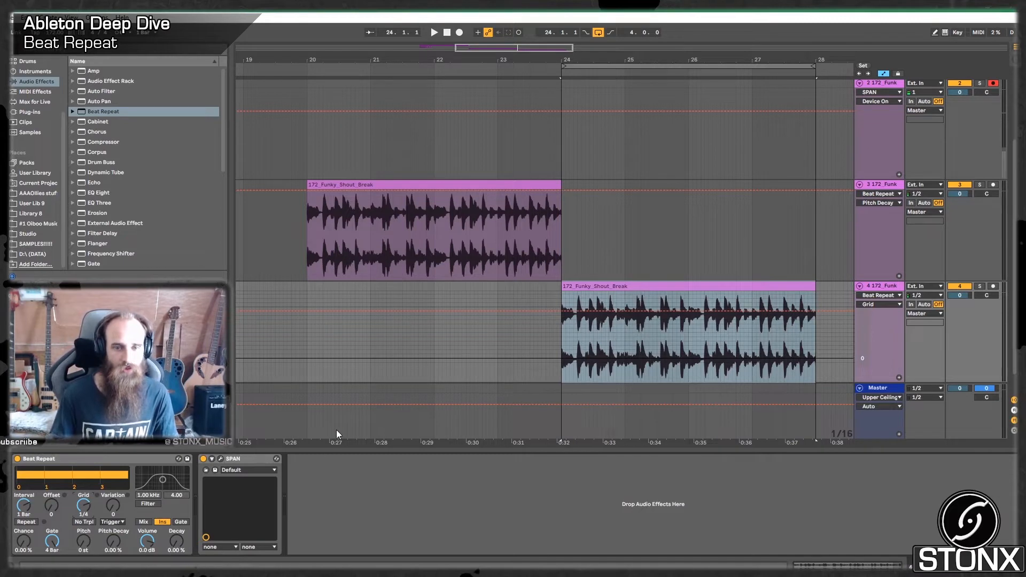
Step: Raise the fourth track's Beat Repeat Chance to 100 % and play the break from bar 24
{"action": "key", "text": "space"}
{"action": "key", "text": "space"}
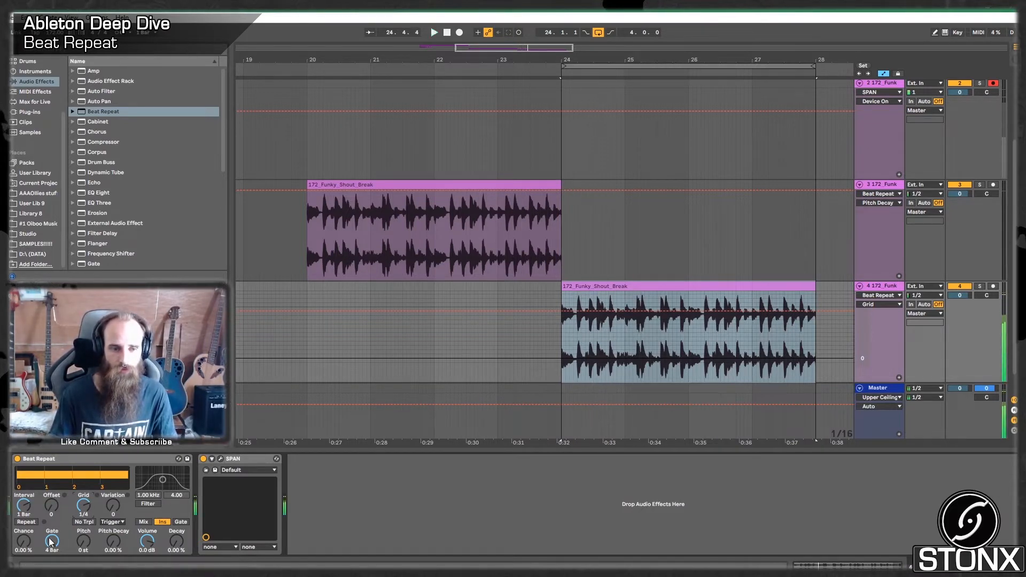
{"action": "left_click_drag", "start_coordinate": [24, 542], "coordinate": [23, 470]}
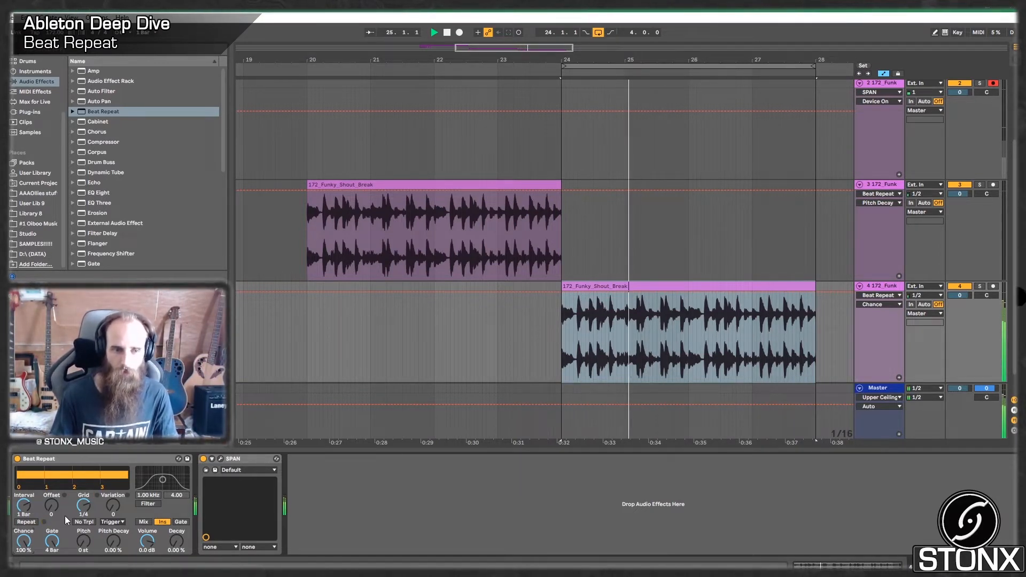
Step: Switch off the fourth track's Beat Repeat and play its break from just before bar 24
{"action": "left_click", "coordinate": [51, 506]}
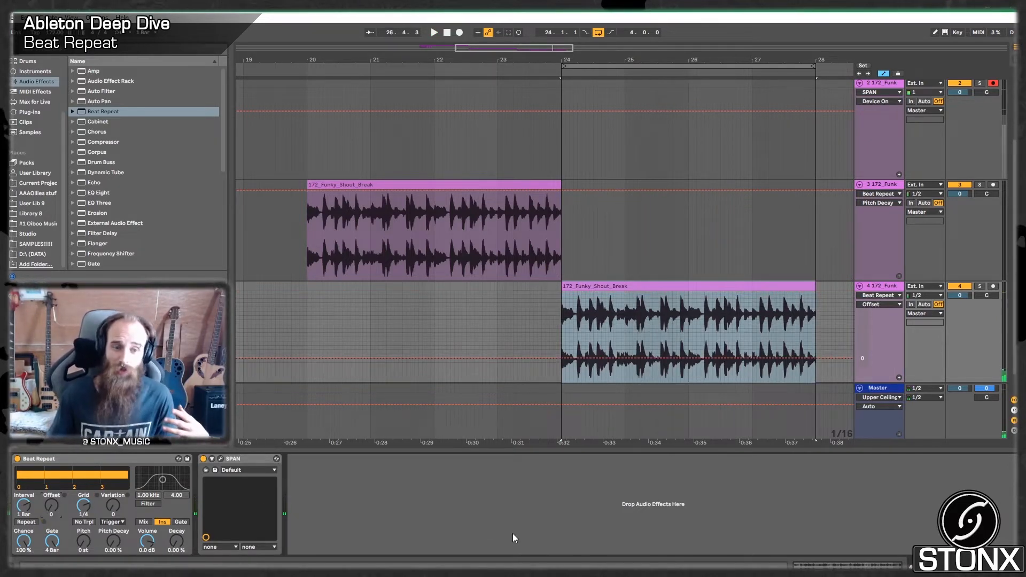
{"action": "left_click", "coordinate": [18, 462]}
{"action": "key", "text": "Tab"}
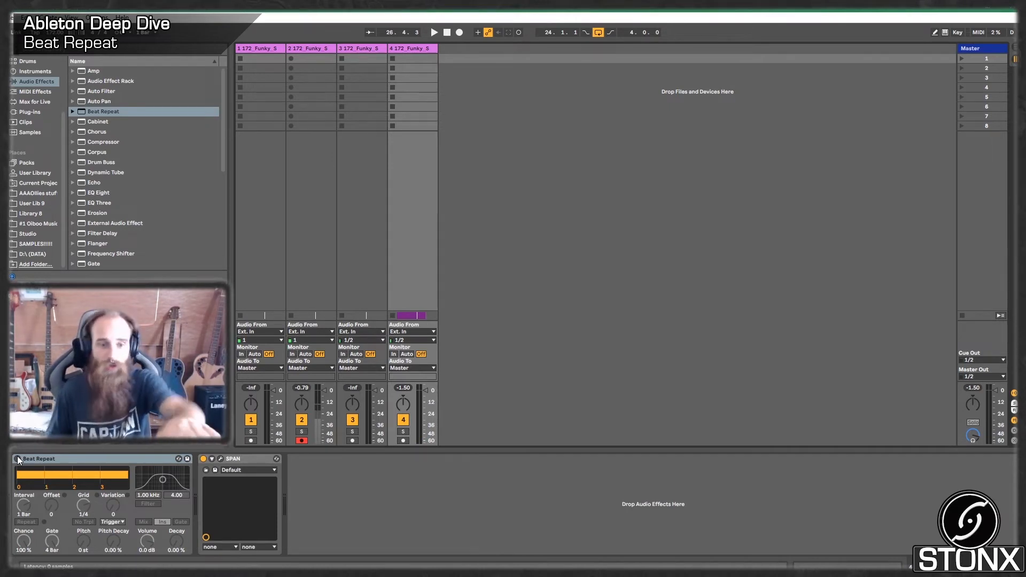
{"action": "left_click", "coordinate": [1013, 55]}
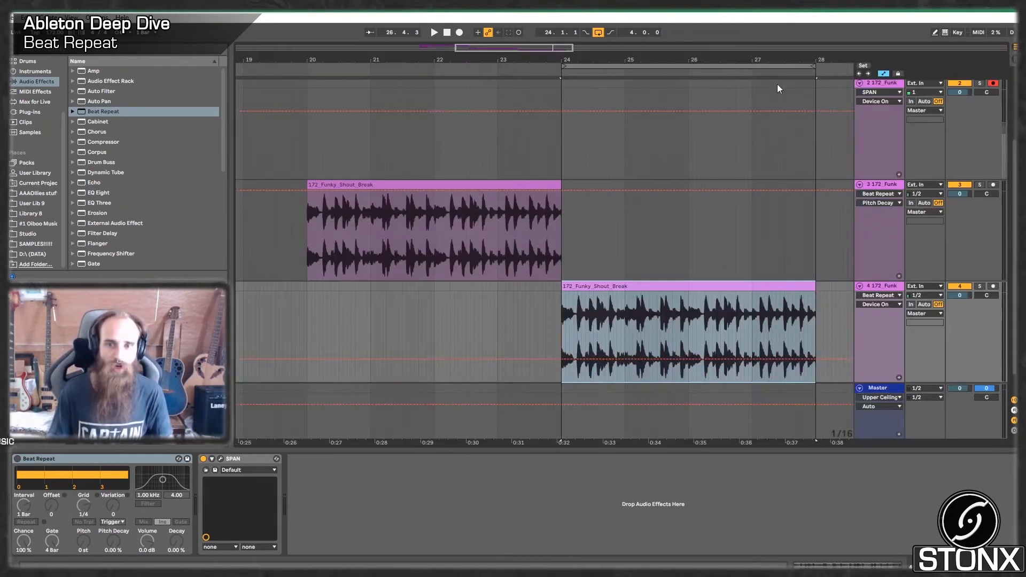
{"action": "left_click", "coordinate": [551, 316]}
{"action": "key", "text": "space"}
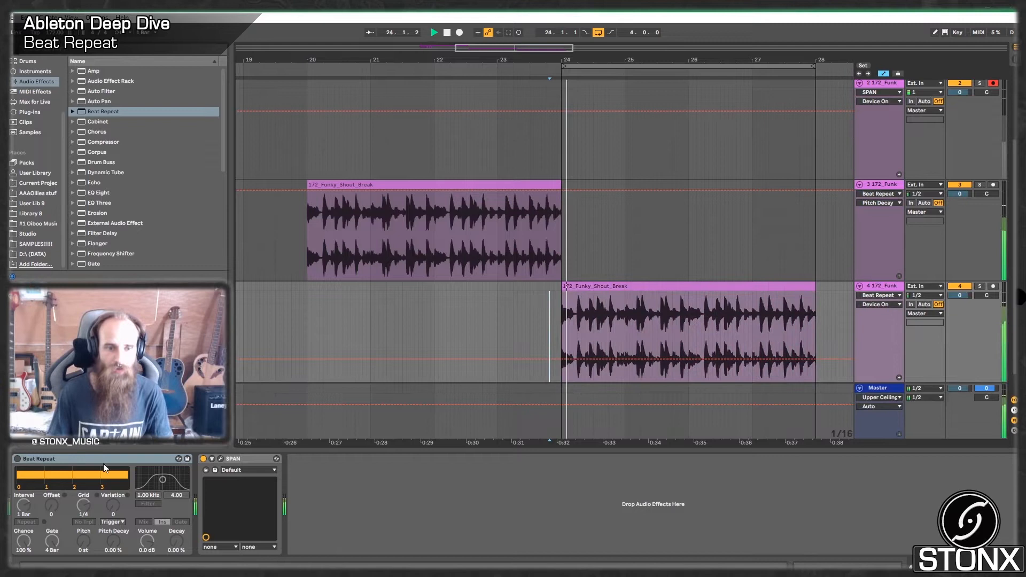
Step: Compare the playing break with Beat Repeat switched on and off, stop playback, and leave the device on
{"action": "left_click", "coordinate": [17, 459]}
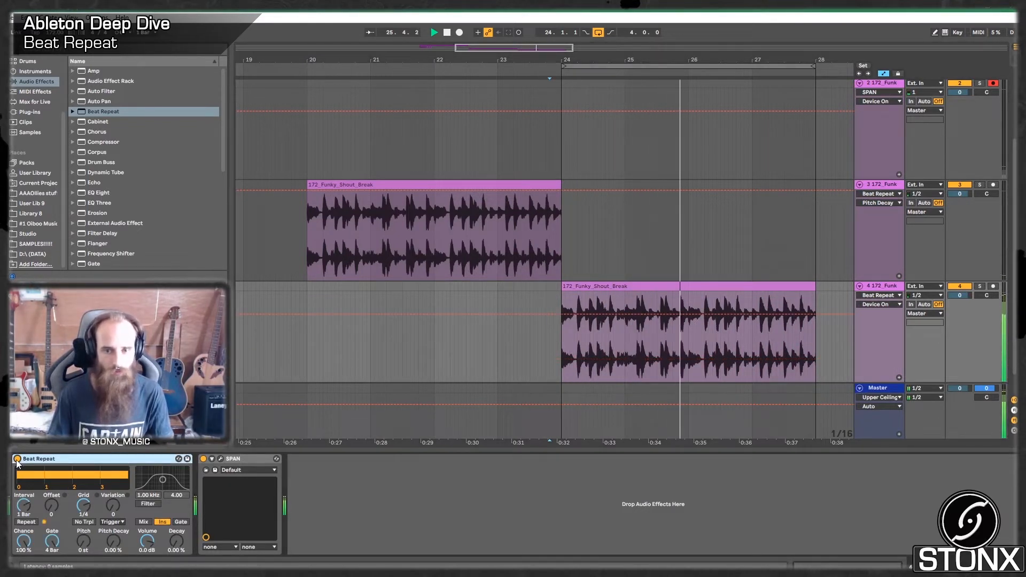
{"action": "left_click", "coordinate": [17, 458]}
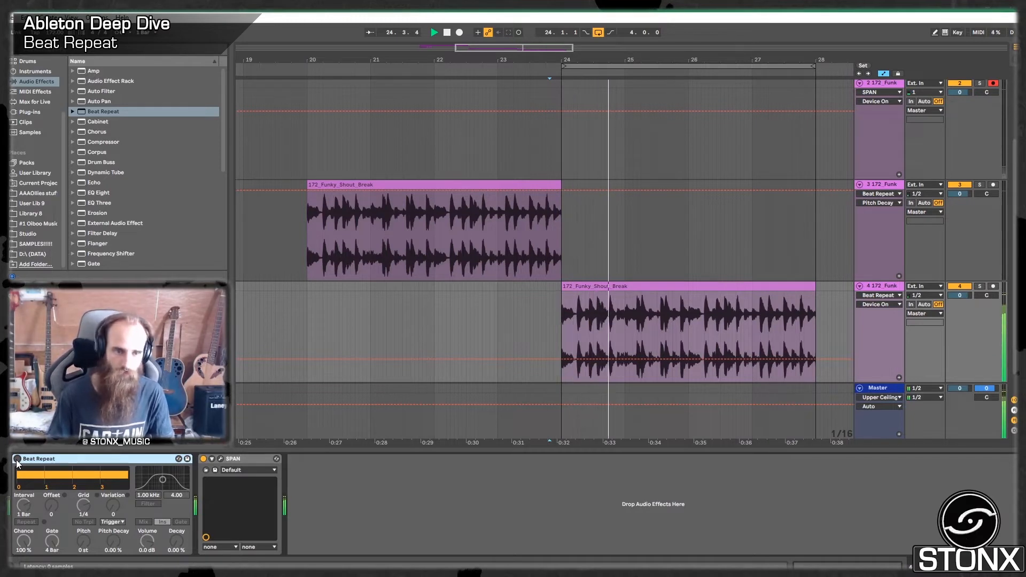
{"action": "left_click", "coordinate": [17, 459]}
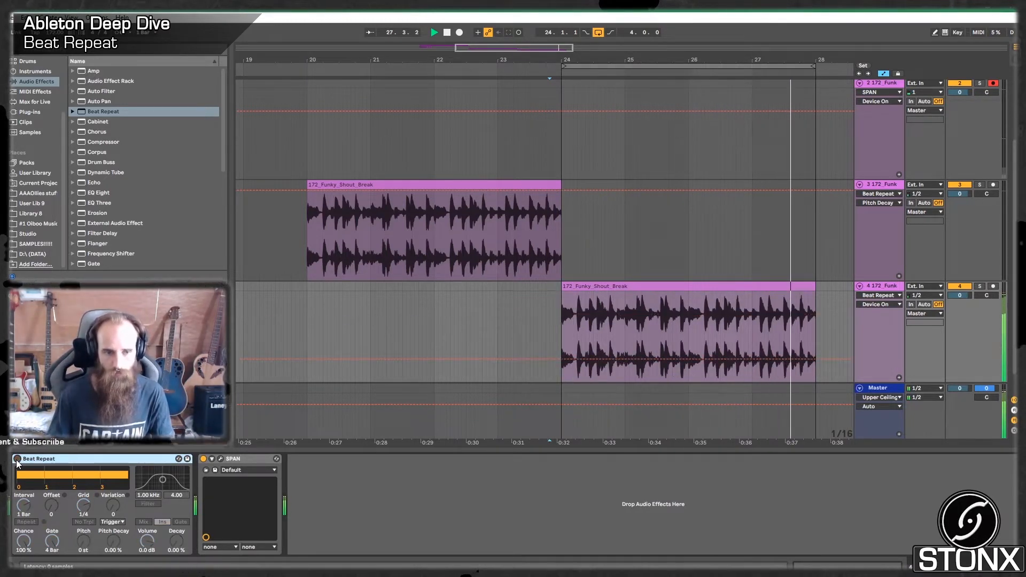
{"action": "left_click", "coordinate": [17, 459]}
{"action": "key", "text": "space"}
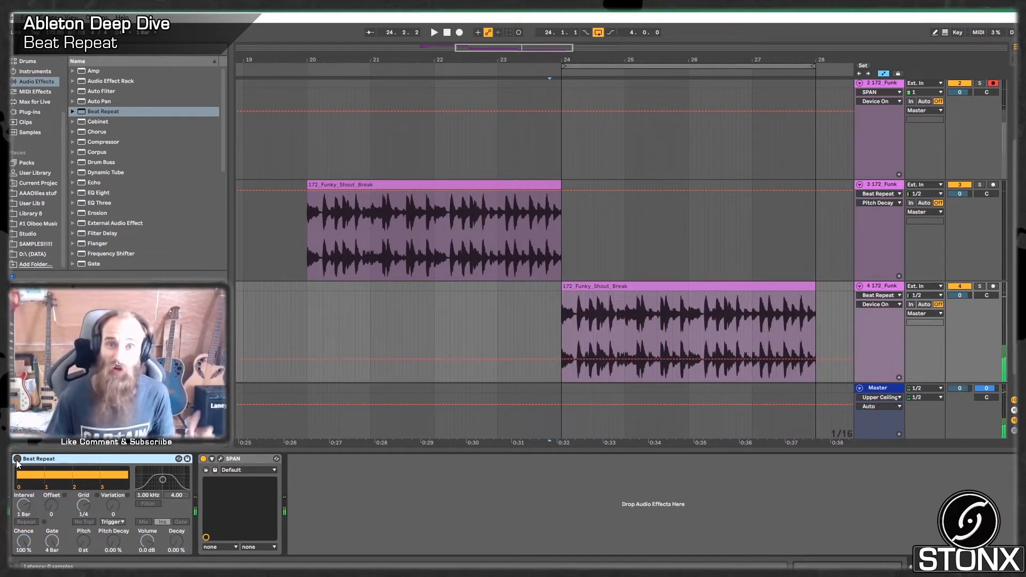
{"action": "left_click", "coordinate": [17, 460]}
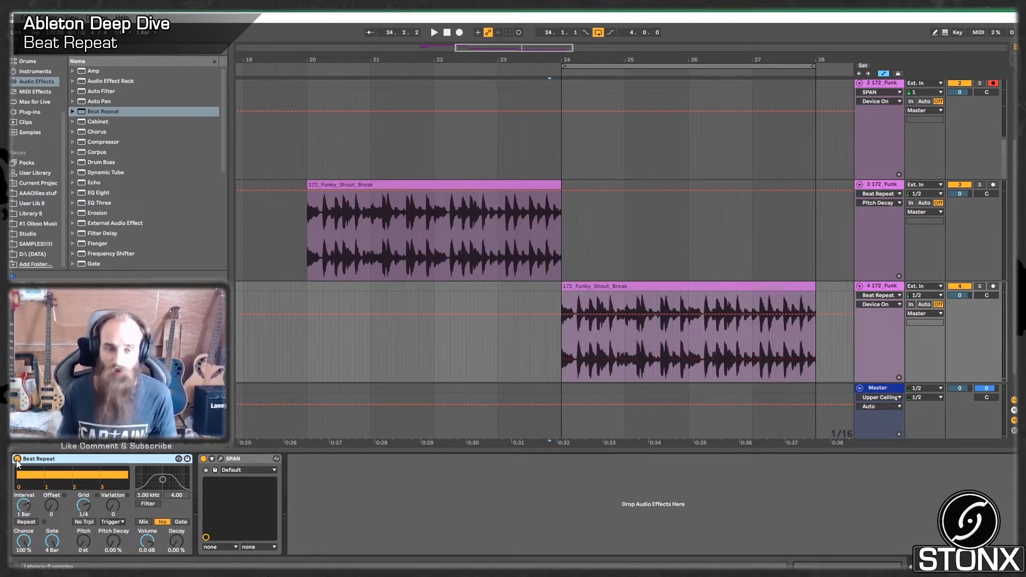
Step: Audition the fourth track's break while changing Beat Repeat's Grid to 1 Bar and 3/4
{"action": "left_click", "coordinate": [50, 512]}
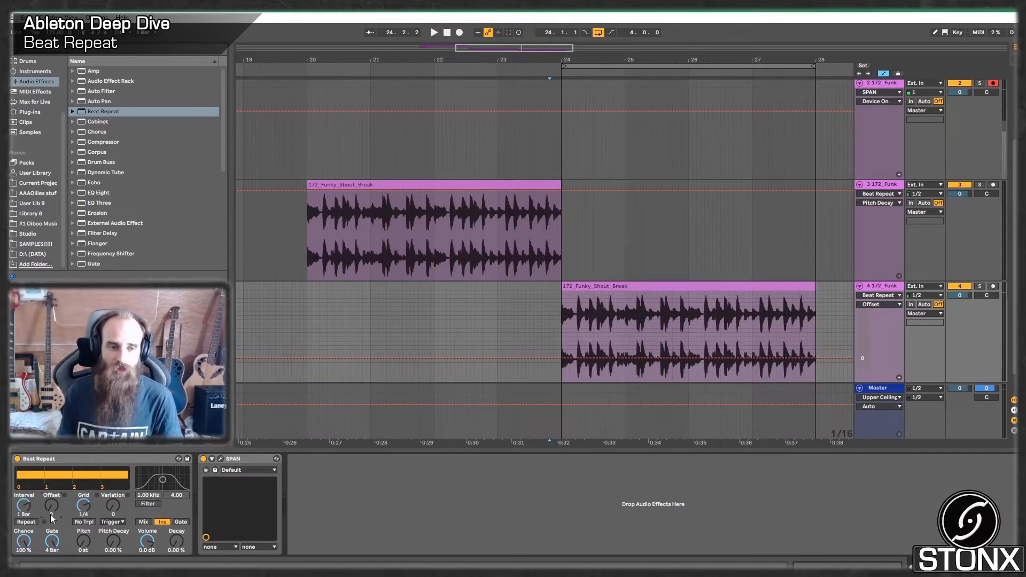
{"action": "left_click", "coordinate": [82, 511]}
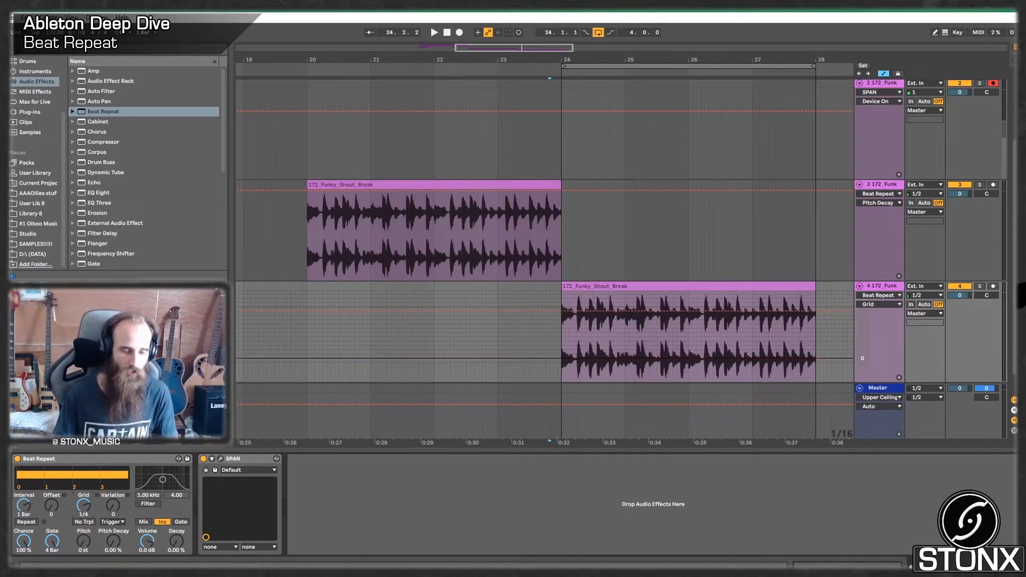
{"action": "key", "text": "space"}
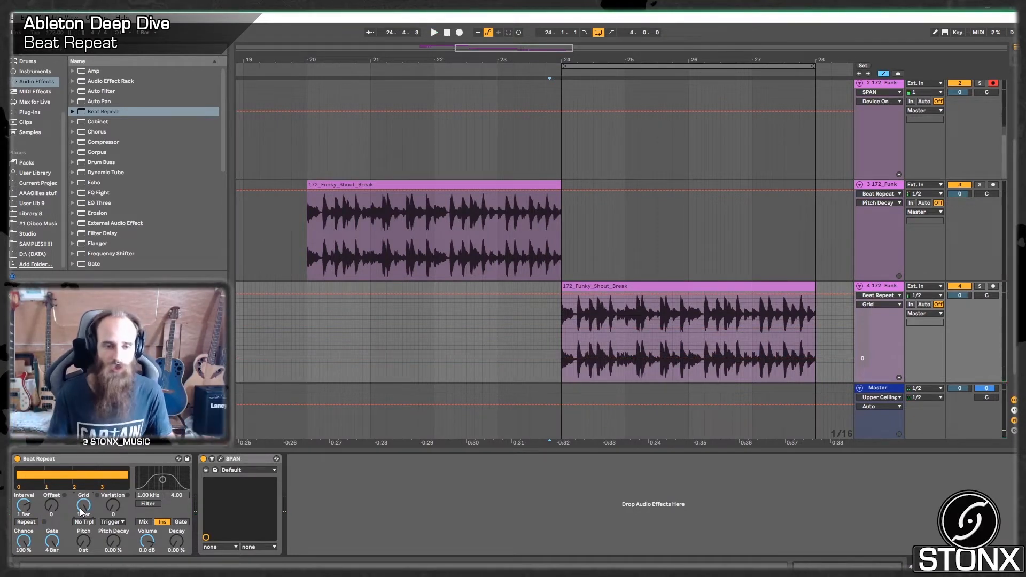
Step: Group the fourth track's Beat Repeat into an Audio Effect Rack and show its macro controls
{"action": "left_click", "coordinate": [142, 458]}
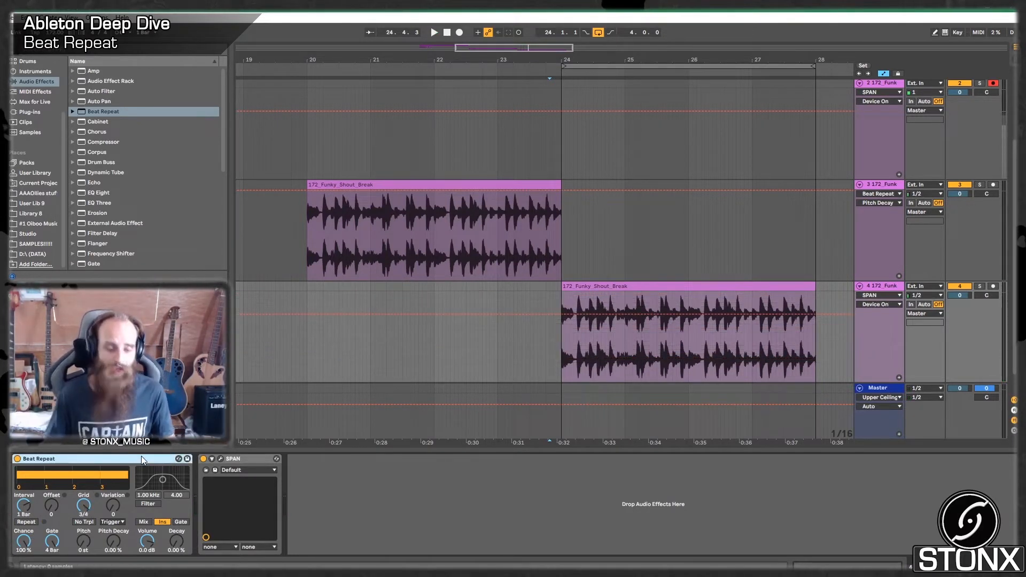
{"action": "key", "text": "ctrl+g"}
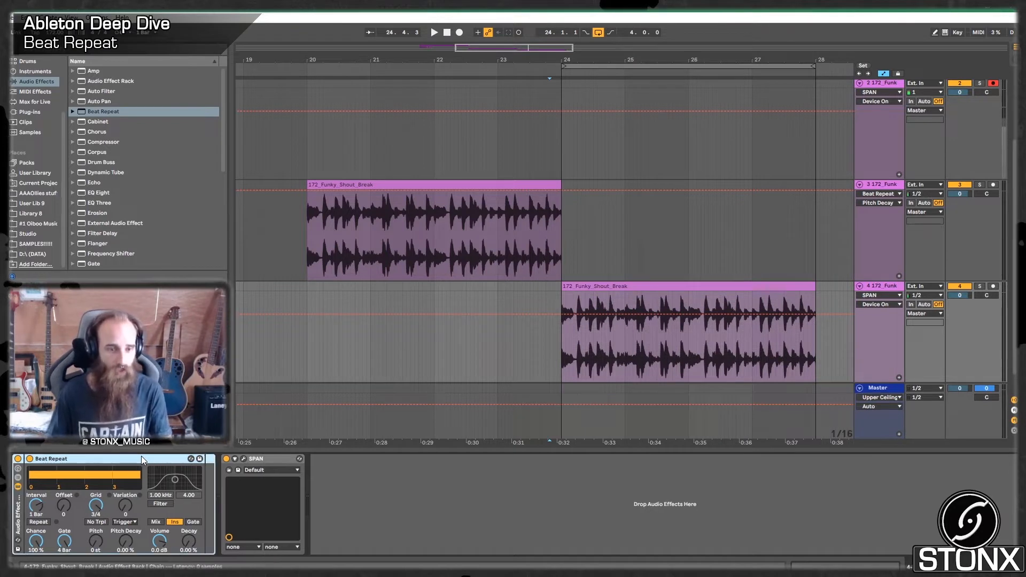
{"action": "left_click", "coordinate": [18, 470]}
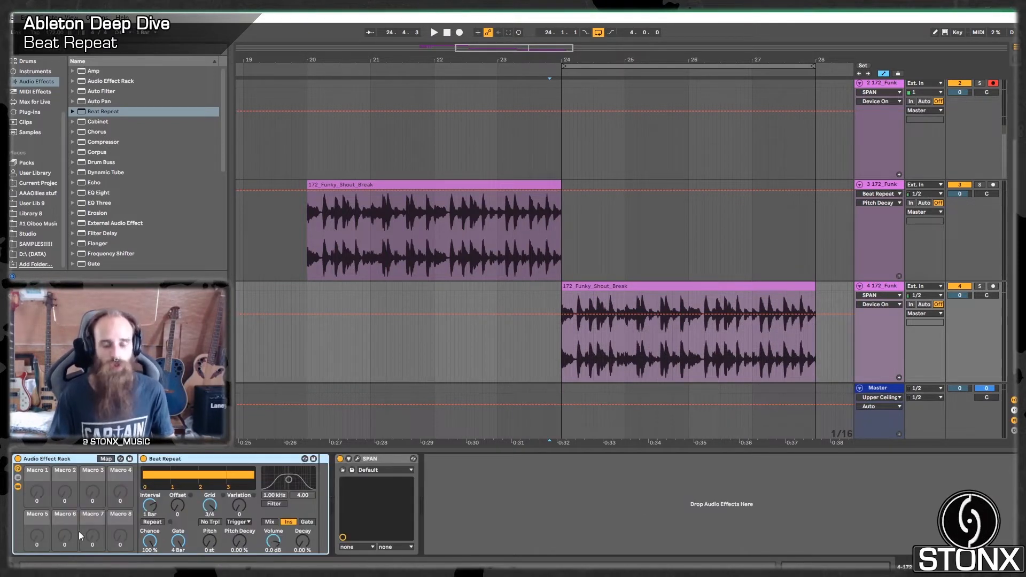
Step: Map Beat Repeat's Chance to Macro 1 of the rack and raise the macro to 56.7 %
{"action": "left_click", "coordinate": [106, 458]}
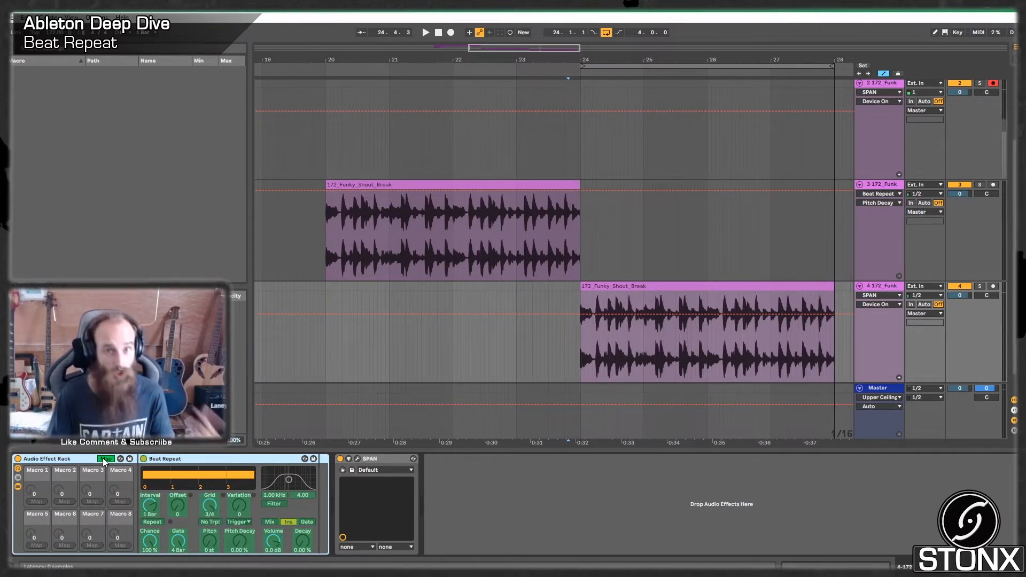
{"action": "left_click", "coordinate": [151, 540]}
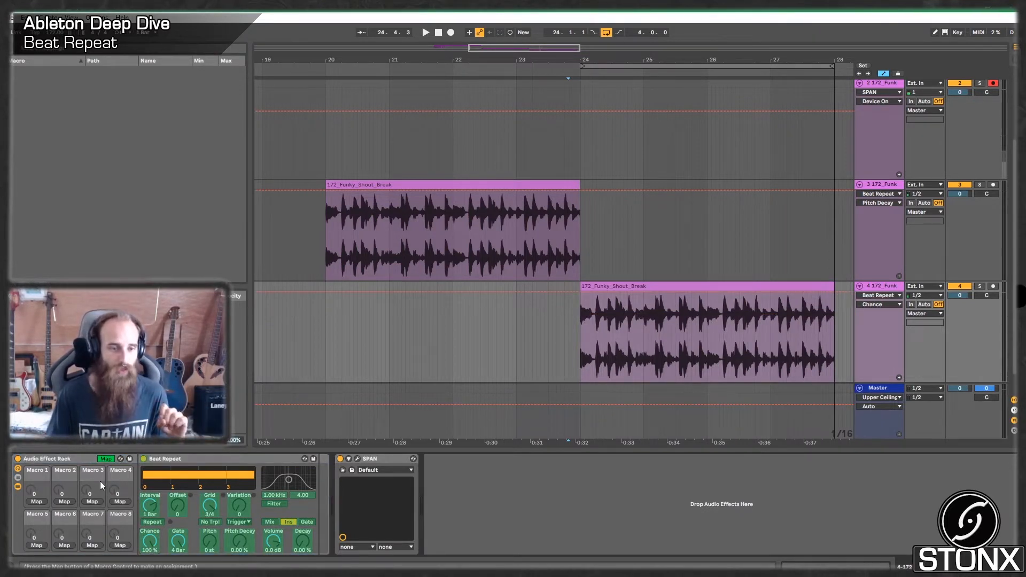
{"action": "left_click", "coordinate": [36, 502]}
{"action": "left_click", "coordinate": [105, 458]}
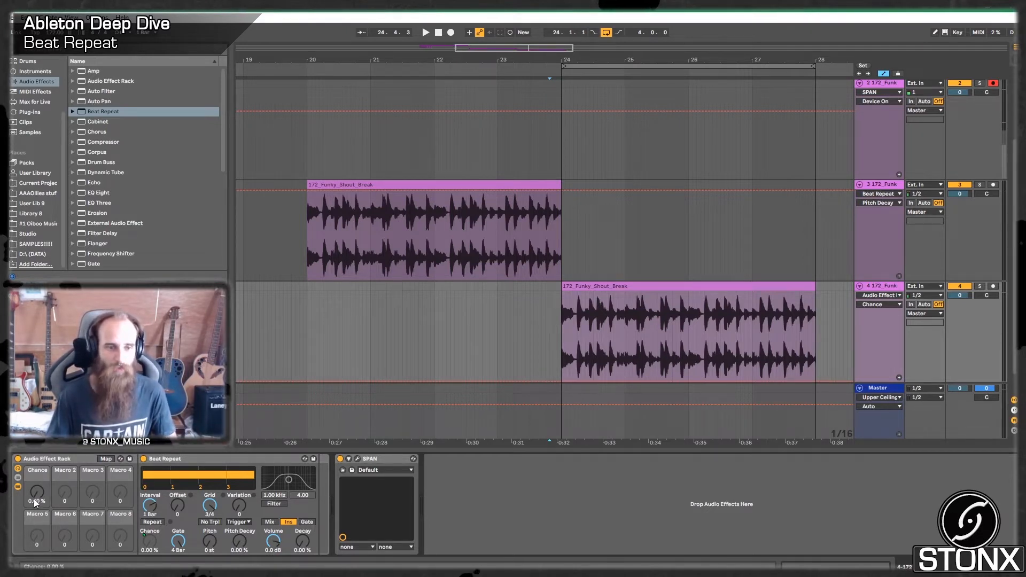
{"action": "left_click_drag", "start_coordinate": [37, 492], "coordinate": [37, 463]}
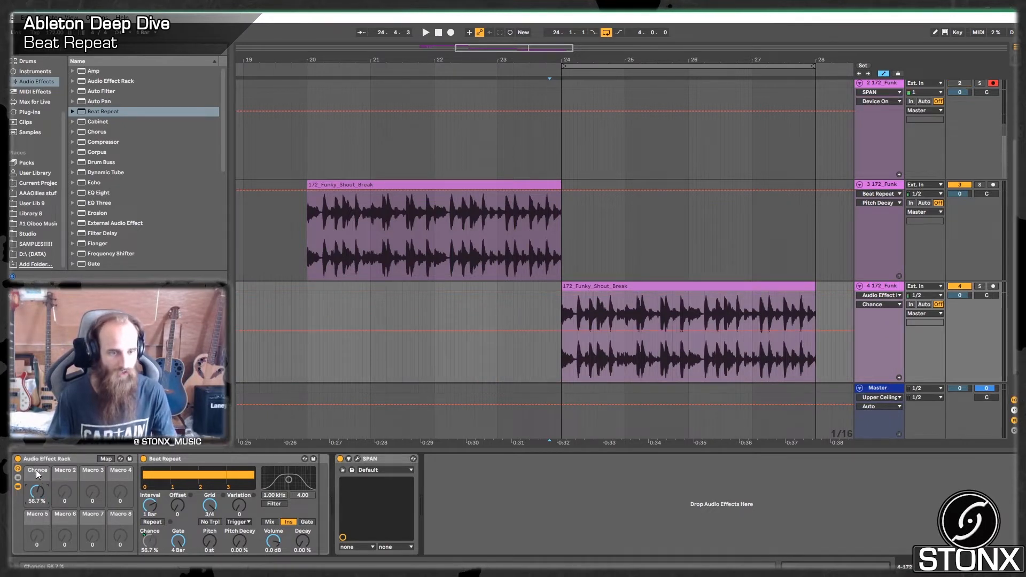
Step: Rename the Chance macro to "Dry/wet" and lower it to 0 %
{"action": "key", "text": "ctrl+r"}
{"action": "type", "text": "Dry/wet"}
{"action": "key", "text": "Return"}
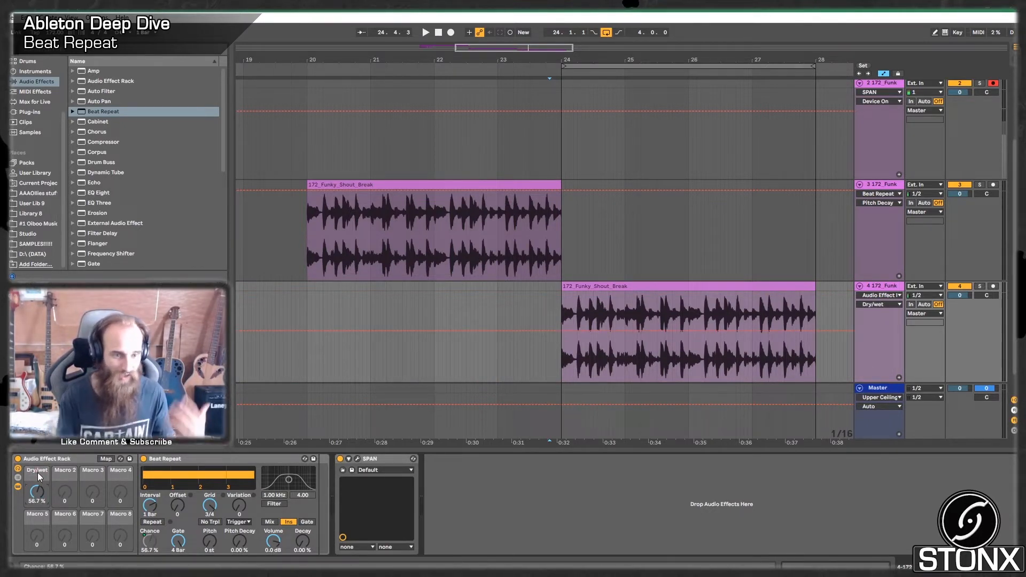
{"action": "left_click_drag", "start_coordinate": [47, 488], "coordinate": [47, 523]}
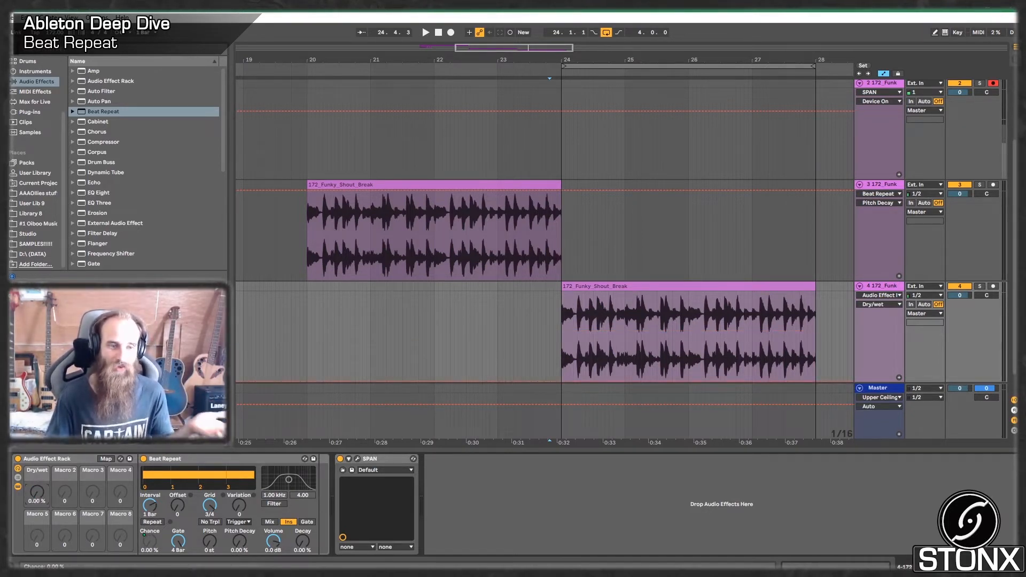
{"action": "left_click_drag", "start_coordinate": [37, 492], "coordinate": [37, 556]}
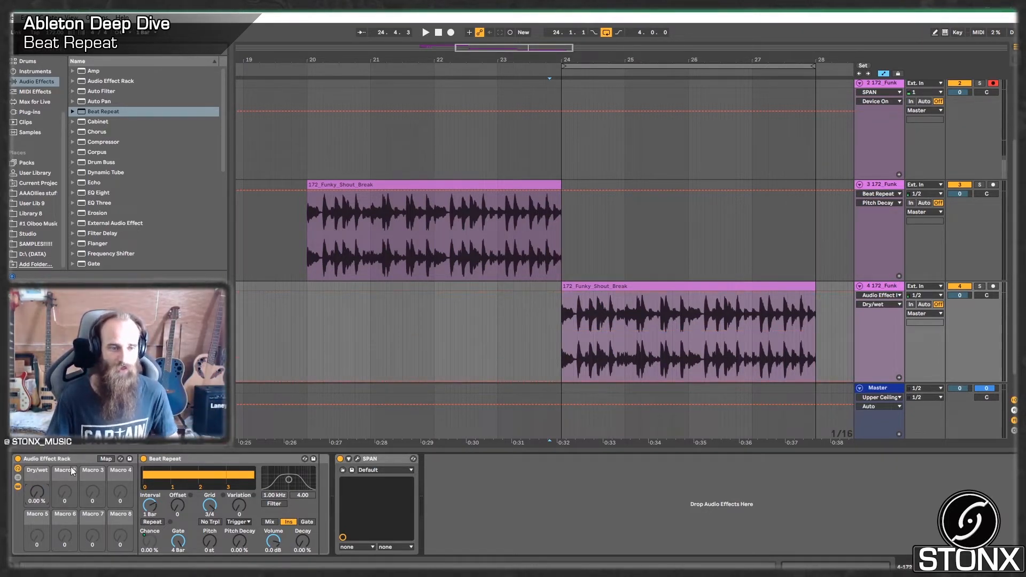
Step: Map Beat Repeat's Grid to Macro 2, rename the macro to "Rate" and set it to 1/4
{"action": "right_click", "coordinate": [212, 505]}
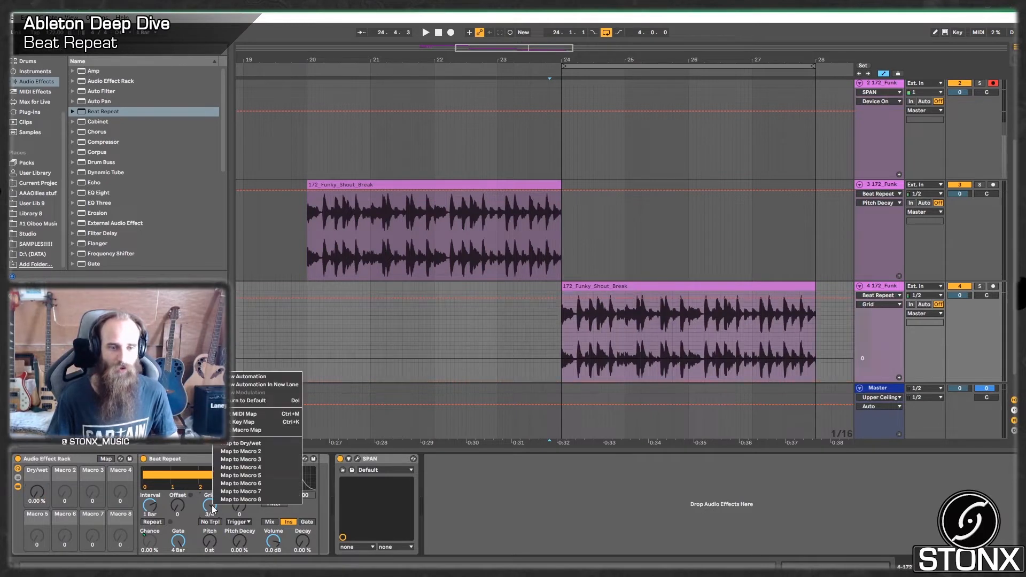
{"action": "left_click", "coordinate": [235, 451]}
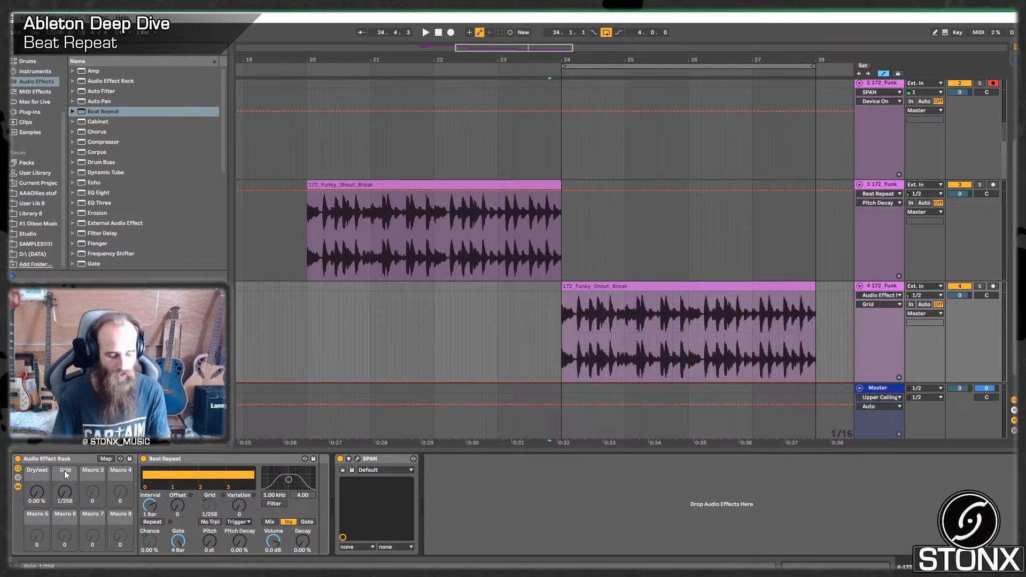
{"action": "key", "text": "ctrl+r"}
{"action": "type", "text": "Rate"}
{"action": "key", "text": "Return"}
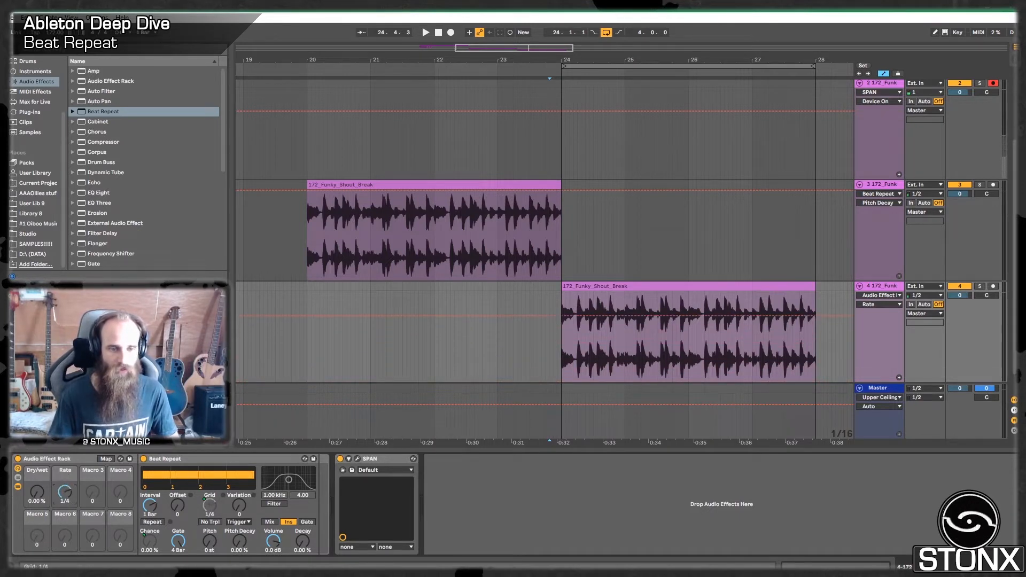
Step: Map Beat Repeat's Pitch Decay to Macro 3 of the rack
{"action": "right_click", "coordinate": [209, 538]}
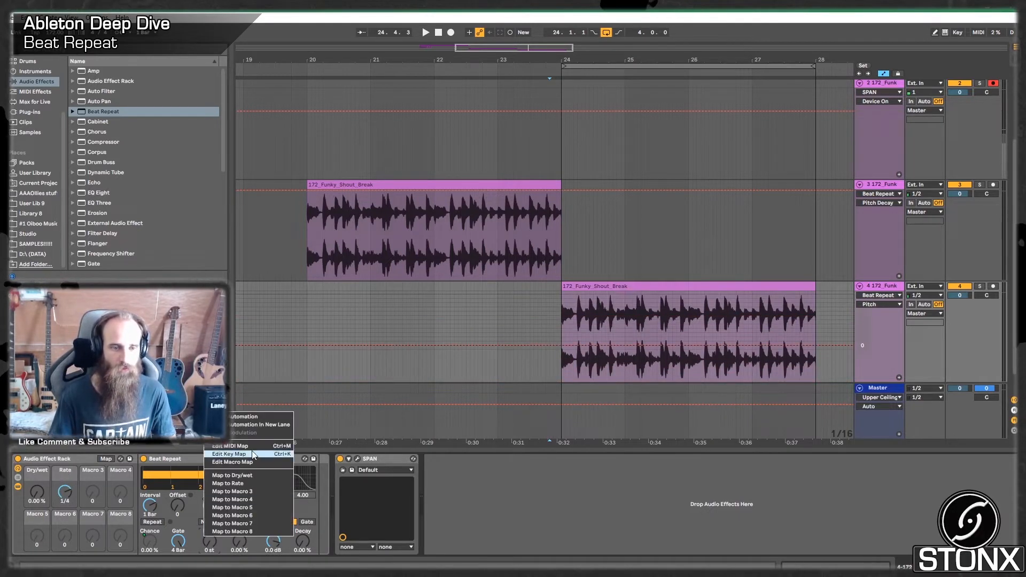
{"action": "left_click", "coordinate": [229, 544]}
{"action": "right_click", "coordinate": [238, 541]}
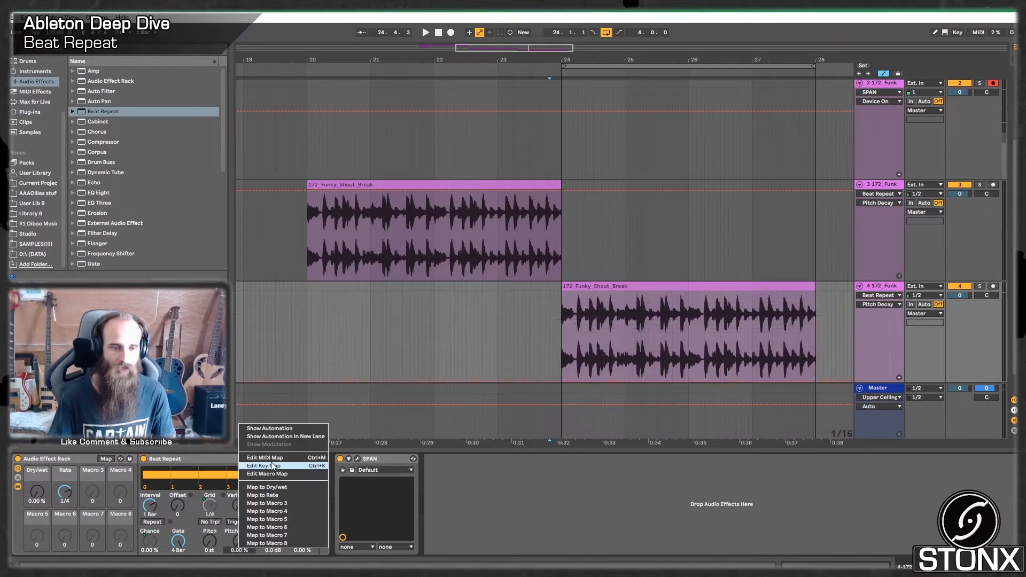
{"action": "left_click", "coordinate": [279, 504]}
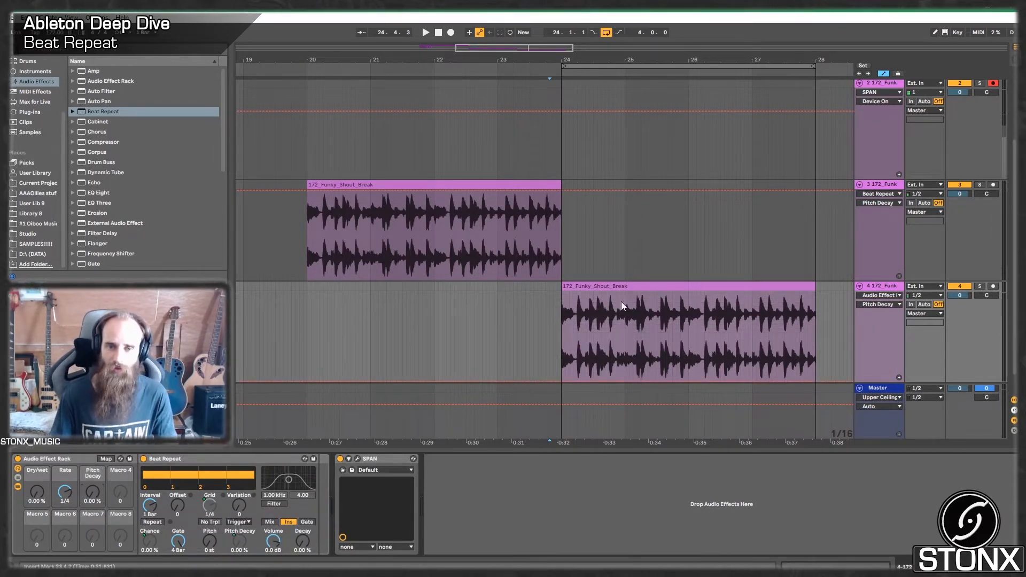
Step: Play the break from just before bar 24 while adjusting the macros to Dry/wet 94.5 %, Rate 1/24 and Pitch Decay 100 %
{"action": "left_click", "coordinate": [554, 337]}
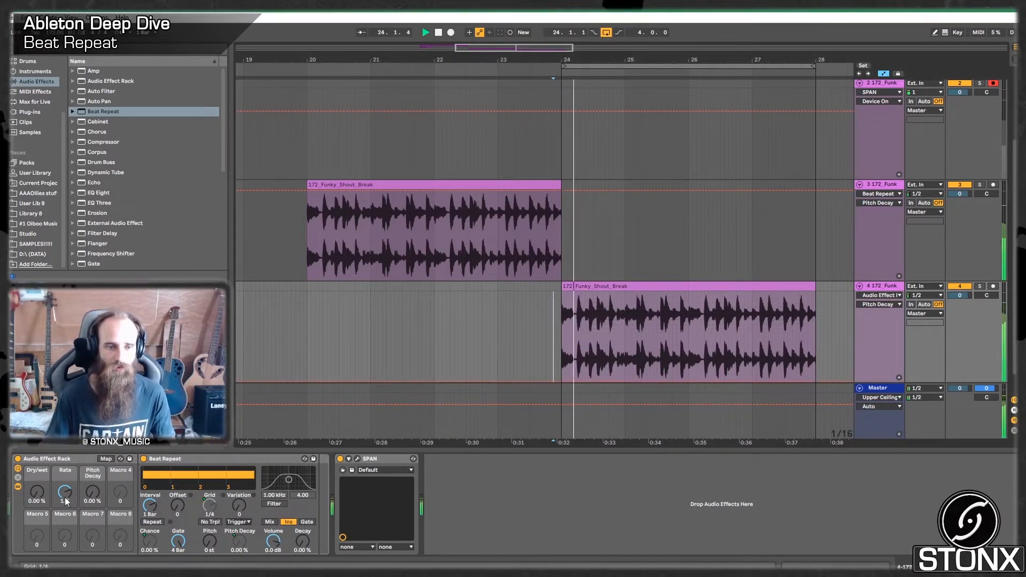
{"action": "left_click_drag", "start_coordinate": [37, 492], "coordinate": [37, 427]}
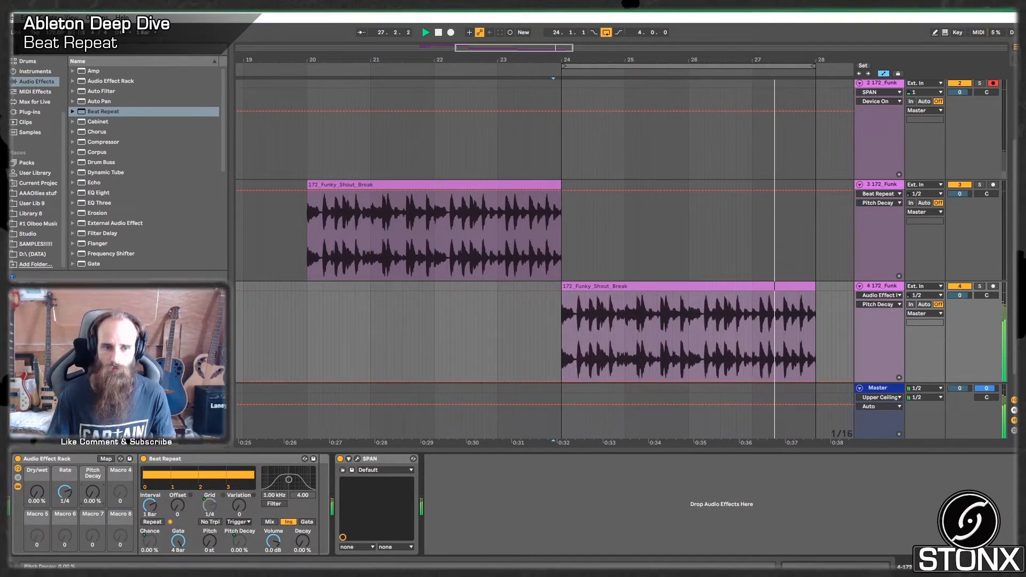
{"action": "left_click_drag", "start_coordinate": [65, 491], "coordinate": [65, 543]}
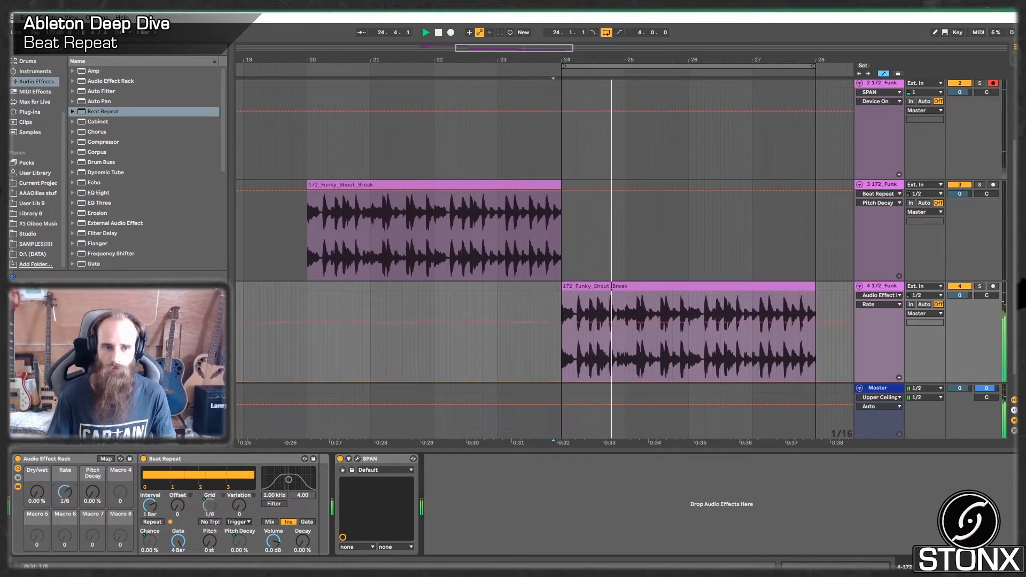
{"action": "left_click_drag", "start_coordinate": [92, 491], "coordinate": [65, 548]}
{"action": "left_click_drag", "start_coordinate": [37, 492], "coordinate": [37, 465]}
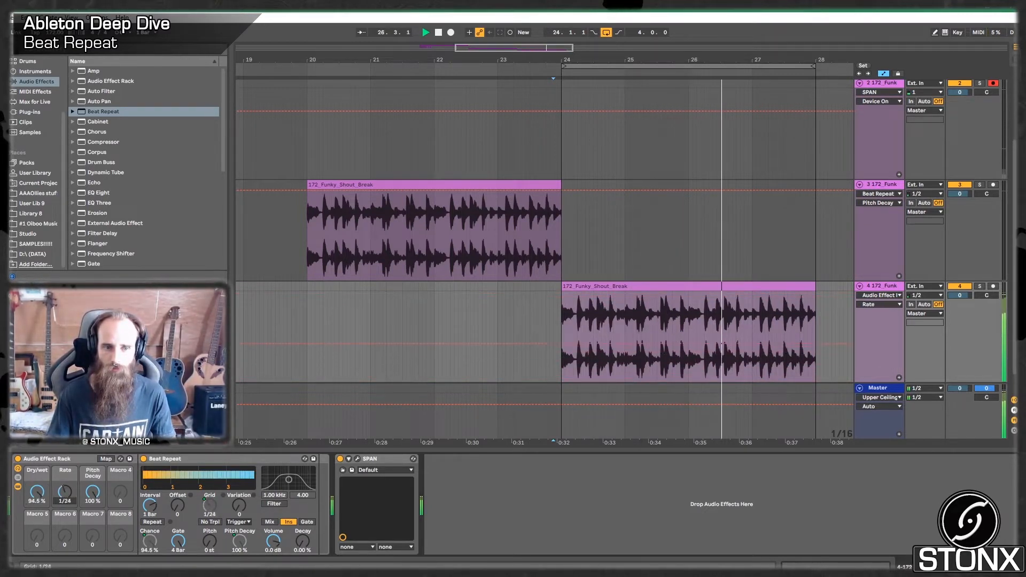
Step: Vary the Rate macro through 1/16, 1/12 and 1/128 during playback, with Pitch Decay dipping to 16.1 % and returning to 100 %
{"action": "left_click_drag", "start_coordinate": [65, 491], "coordinate": [65, 459]}
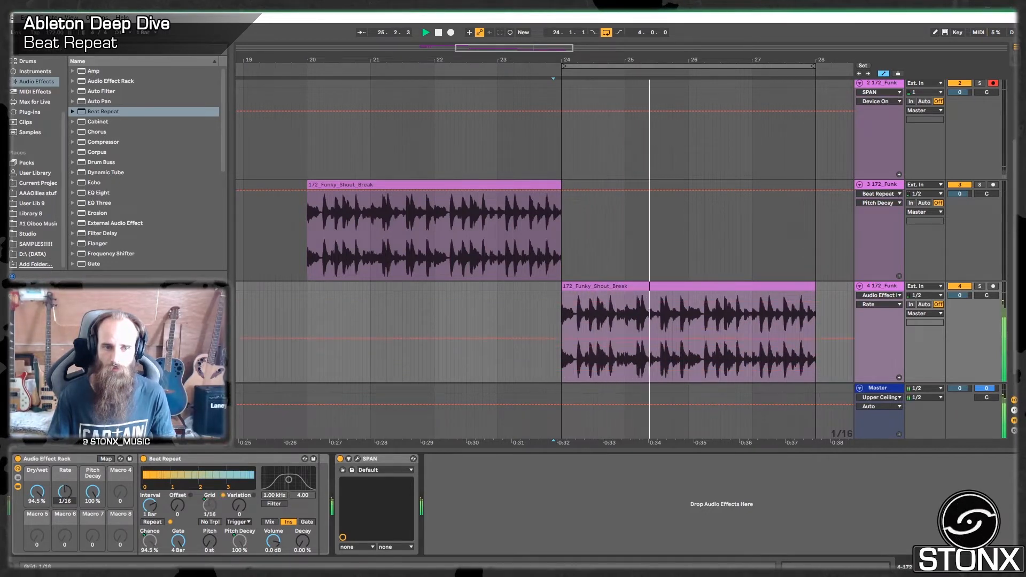
{"action": "mouse_move", "coordinate": [65, 492]}
{"action": "left_mouse_down"}
{"action": "mouse_move", "coordinate": [64, 526]}
{"action": "mouse_move", "coordinate": [92, 465]}
{"action": "mouse_move", "coordinate": [93, 428]}
{"action": "mouse_move", "coordinate": [64, 505]}
{"action": "left_mouse_up"}
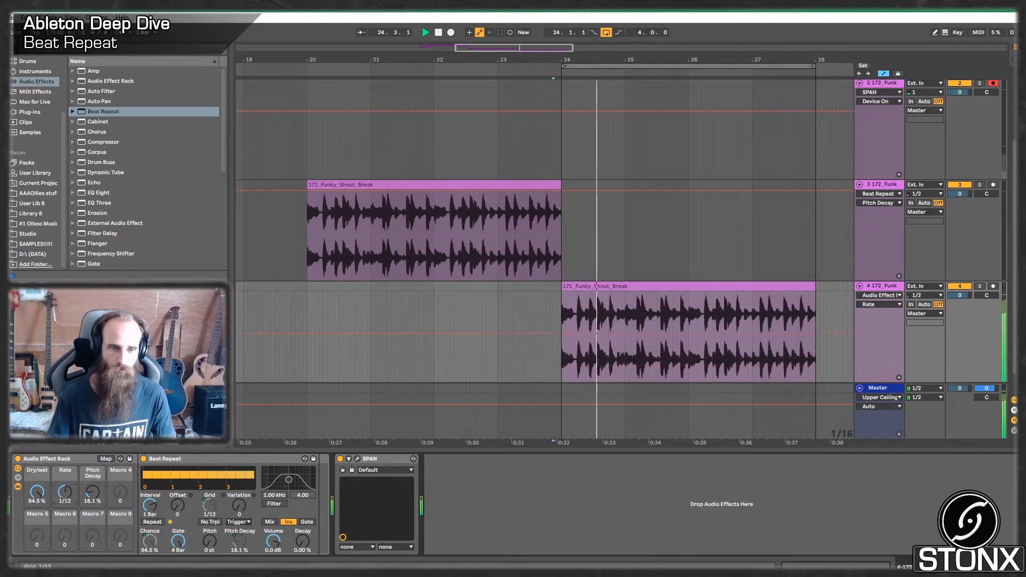
{"action": "mouse_move", "coordinate": [64, 491]}
{"action": "left_mouse_down"}
{"action": "mouse_move", "coordinate": [64, 471]}
{"action": "mouse_move", "coordinate": [92, 470]}
{"action": "mouse_move", "coordinate": [65, 478]}
{"action": "mouse_move", "coordinate": [93, 483]}
{"action": "mouse_move", "coordinate": [65, 507]}
{"action": "left_mouse_up"}
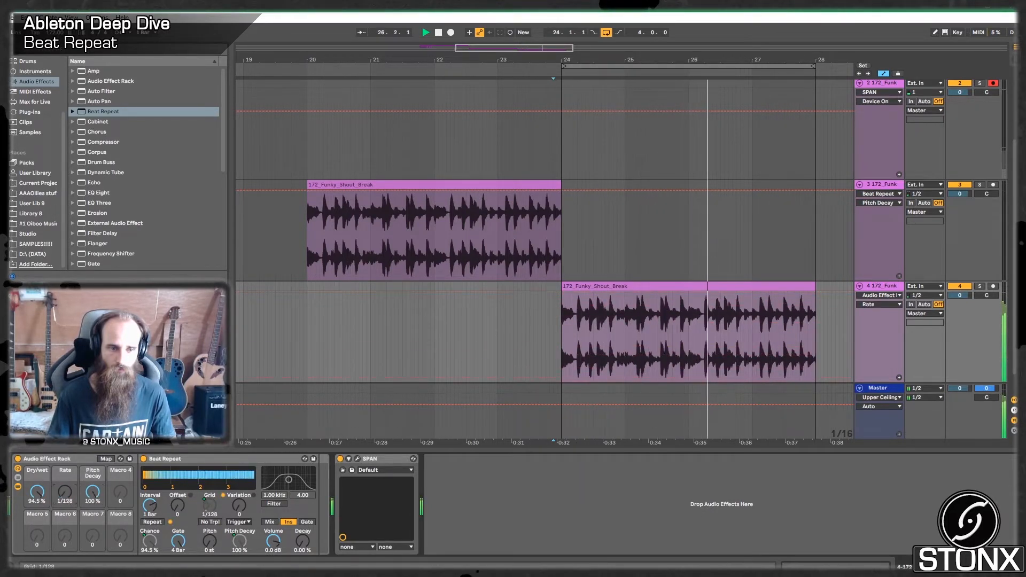
Step: Bring the Rate macro to 1/96 and Dry/wet to 100 %, and stop playback
{"action": "left_click_drag", "start_coordinate": [65, 491], "coordinate": [38, 444]}
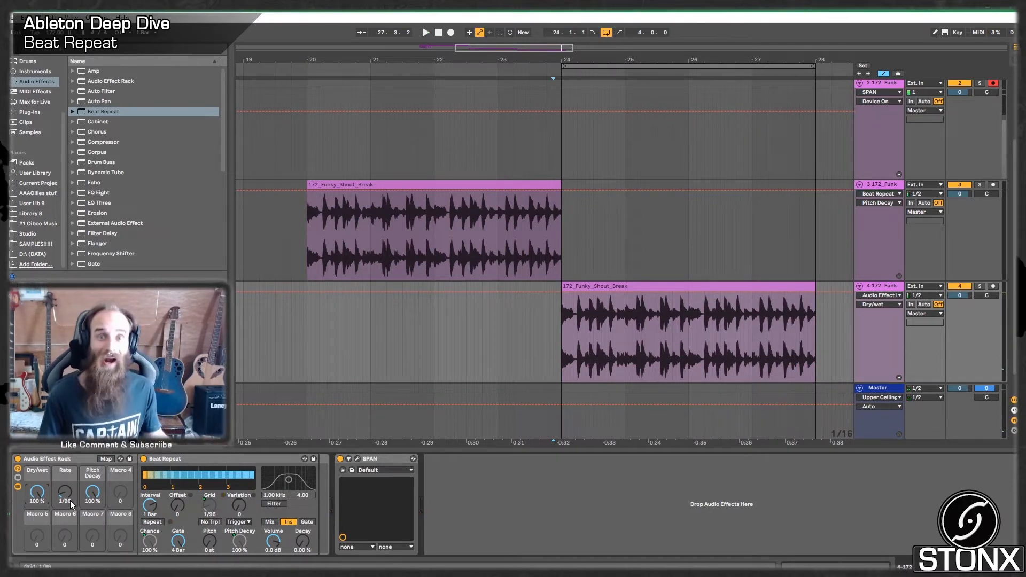
{"action": "key", "text": "space"}
Step: Insert an audio track below track 4 and duplicate the break clip on track 4 four times in a row
{"action": "right_click", "coordinate": [881, 289]}
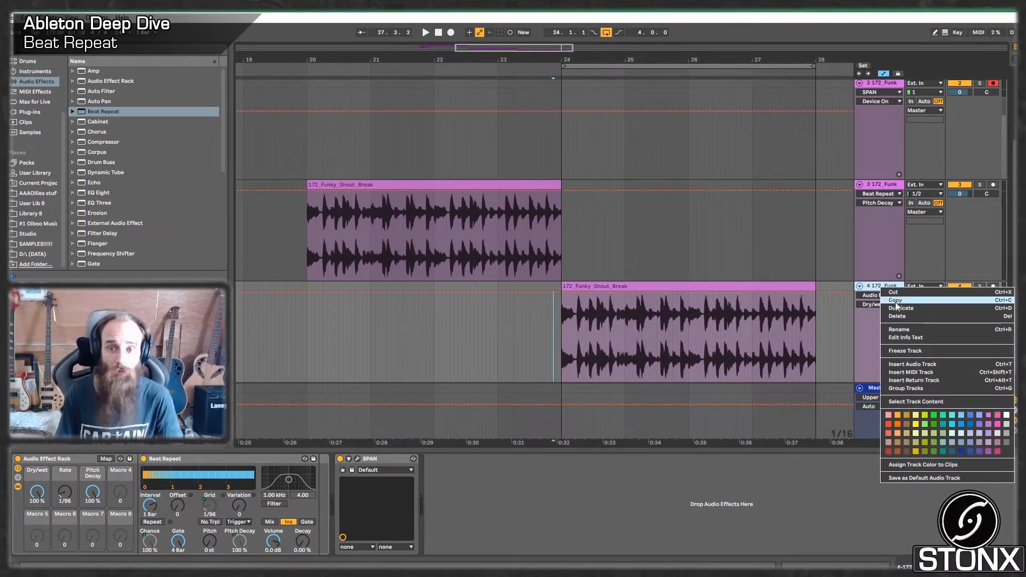
{"action": "left_click", "coordinate": [929, 366]}
{"action": "left_click", "coordinate": [773, 241]}
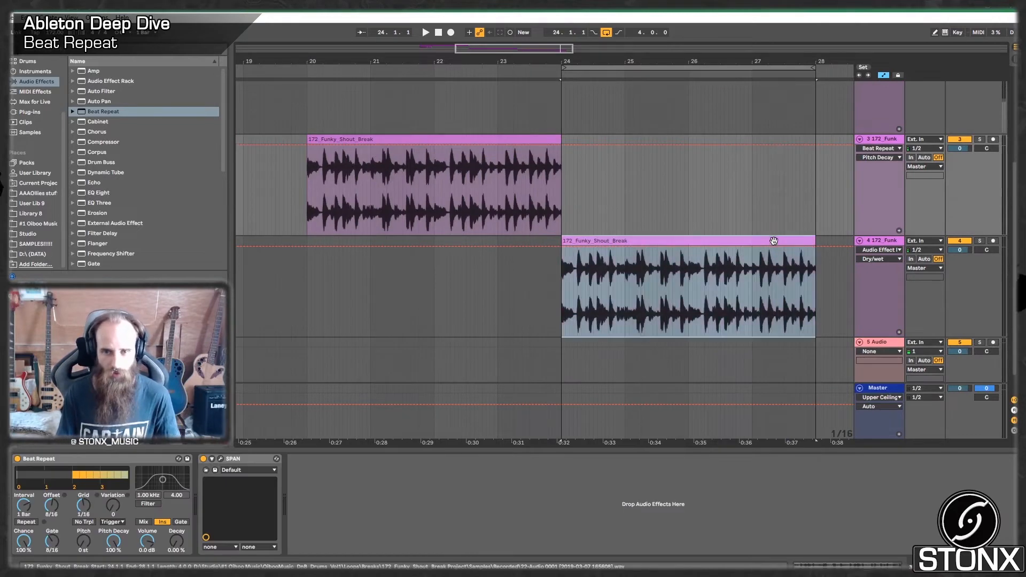
{"action": "key", "text": "ctrl+d"}
{"action": "key", "text": "ctrl+d"}
{"action": "key", "text": "ctrl+d"}
{"action": "key", "text": "ctrl+d"}
{"action": "left_click_drag", "start_coordinate": [750, 50], "coordinate": [751, 16]}
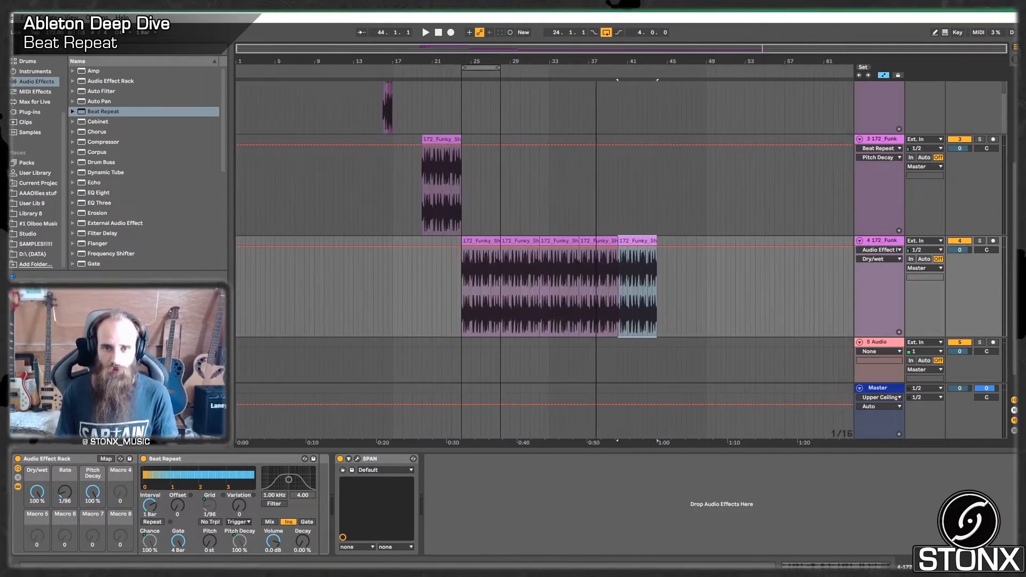
Step: Set the new audio track's input to Resampling, arm it for recording and solo track 4
{"action": "left_click", "coordinate": [925, 342]}
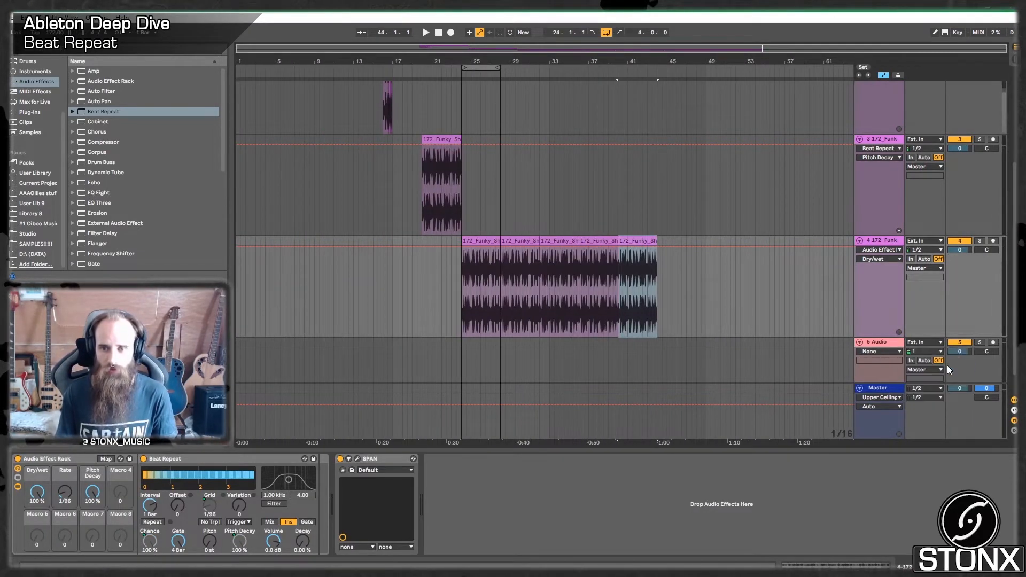
{"action": "left_click", "coordinate": [946, 365]}
{"action": "left_click", "coordinate": [993, 342]}
{"action": "left_click", "coordinate": [980, 240]}
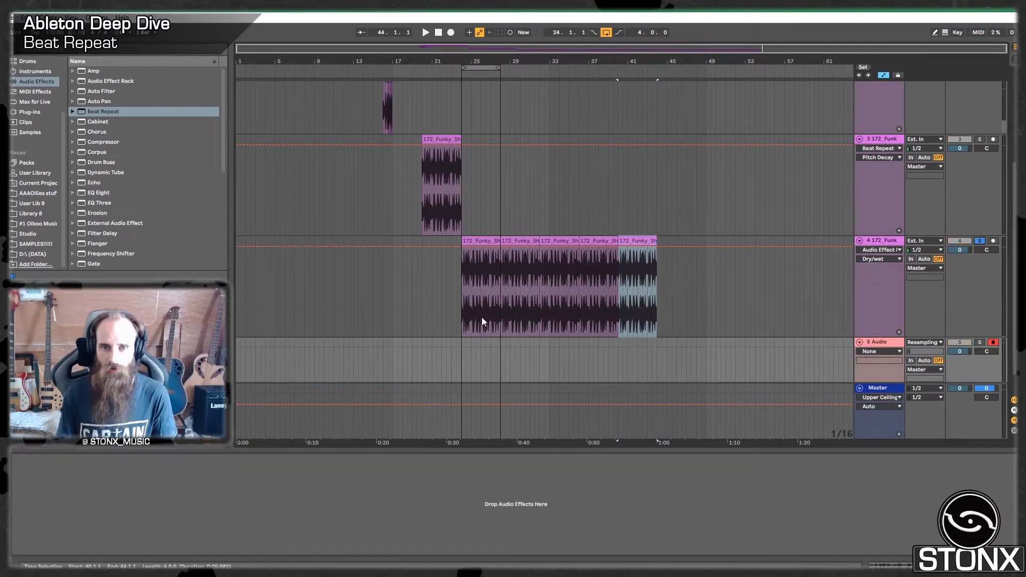
Step: Turn off looping, start recording from the beginning of the first break at bar 24, and show track 4's devices
{"action": "left_click", "coordinate": [465, 356]}
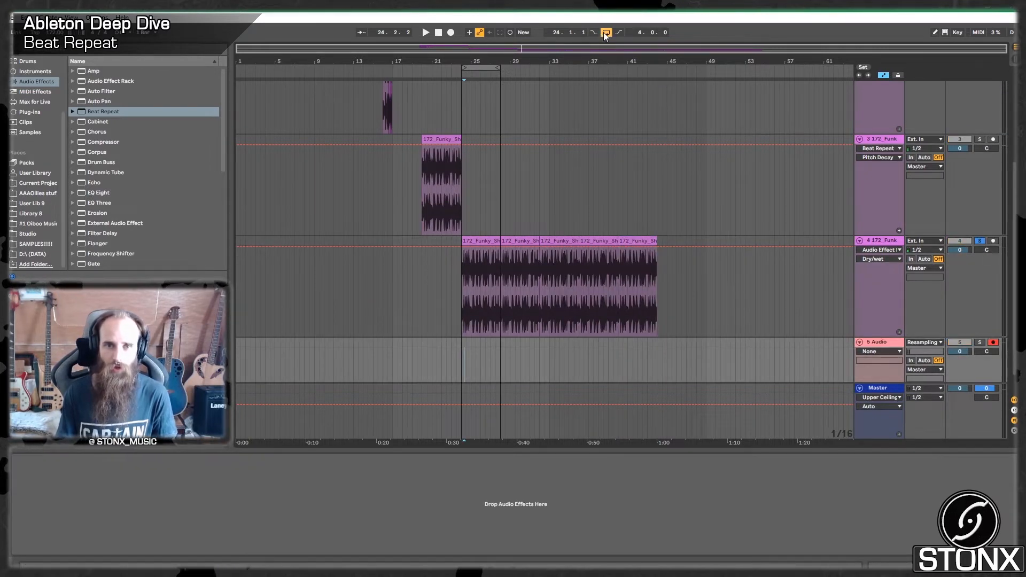
{"action": "left_click", "coordinate": [461, 104]}
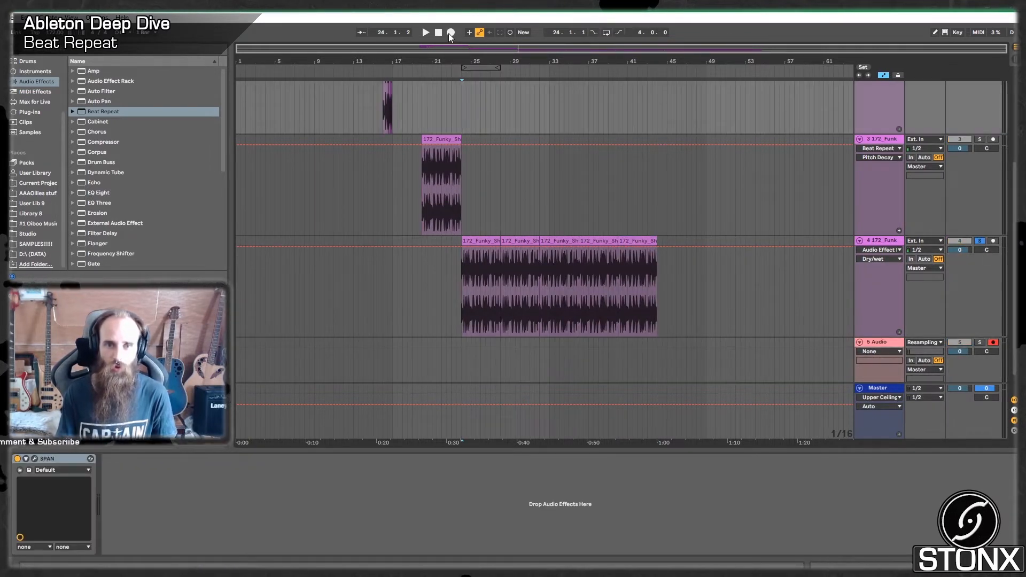
{"action": "left_click", "coordinate": [878, 247]}
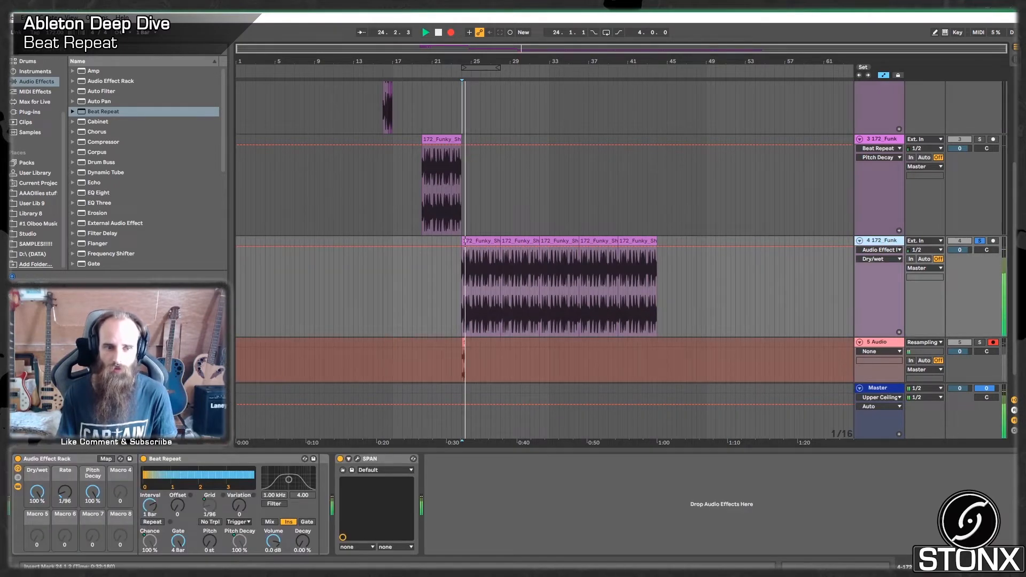
Step: While recording, perform the macros from Dry/wet 0 % and Rate 1/2 through to Dry/wet 90.6 % and Rate 1/96, varying Pitch Decay
{"action": "left_click_drag", "start_coordinate": [41, 501], "coordinate": [40, 566]}
{"action": "left_click_drag", "start_coordinate": [64, 495], "coordinate": [65, 448]}
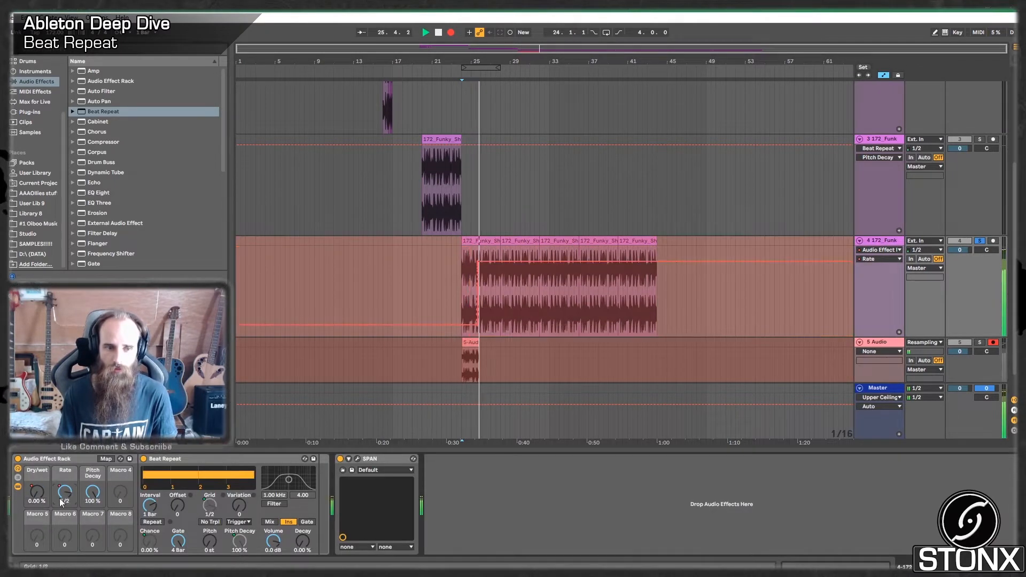
{"action": "left_click", "coordinate": [38, 495]}
{"action": "left_click_drag", "start_coordinate": [39, 494], "coordinate": [38, 438]}
{"action": "left_click_drag", "start_coordinate": [93, 493], "coordinate": [64, 535]}
{"action": "left_click_drag", "start_coordinate": [39, 494], "coordinate": [39, 506]}
{"action": "left_click_drag", "start_coordinate": [65, 495], "coordinate": [92, 480]}
{"action": "left_click_drag", "start_coordinate": [65, 492], "coordinate": [38, 477]}
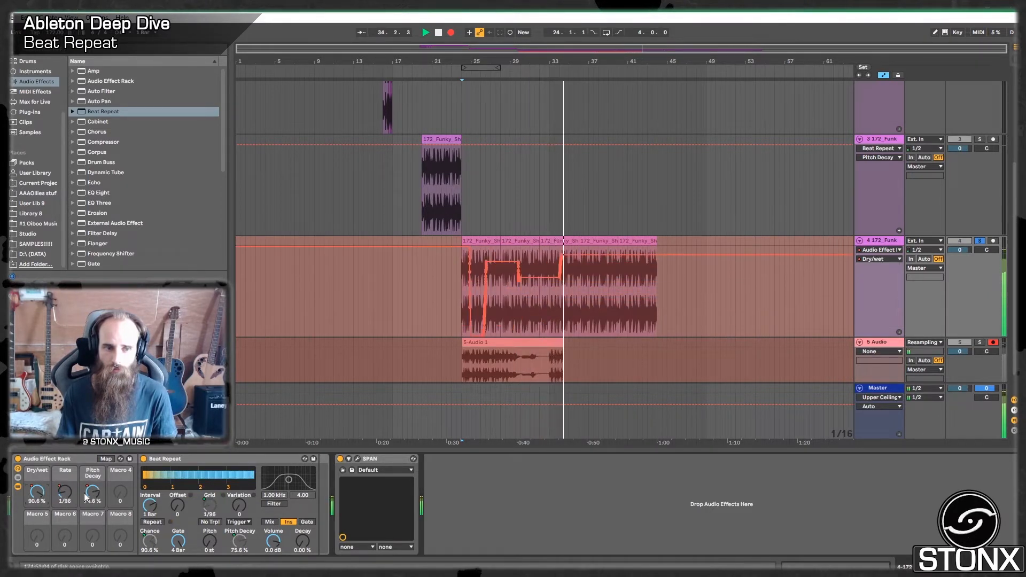
Step: Sweep Pitch Decay to 15.7 % and Rate to 1/6 until the breaks end, and stop the recording
{"action": "left_click", "coordinate": [95, 494]}
{"action": "left_click_drag", "start_coordinate": [98, 495], "coordinate": [65, 497]}
{"action": "left_click_drag", "start_coordinate": [65, 491], "coordinate": [63, 446]}
{"action": "key", "text": "space"}
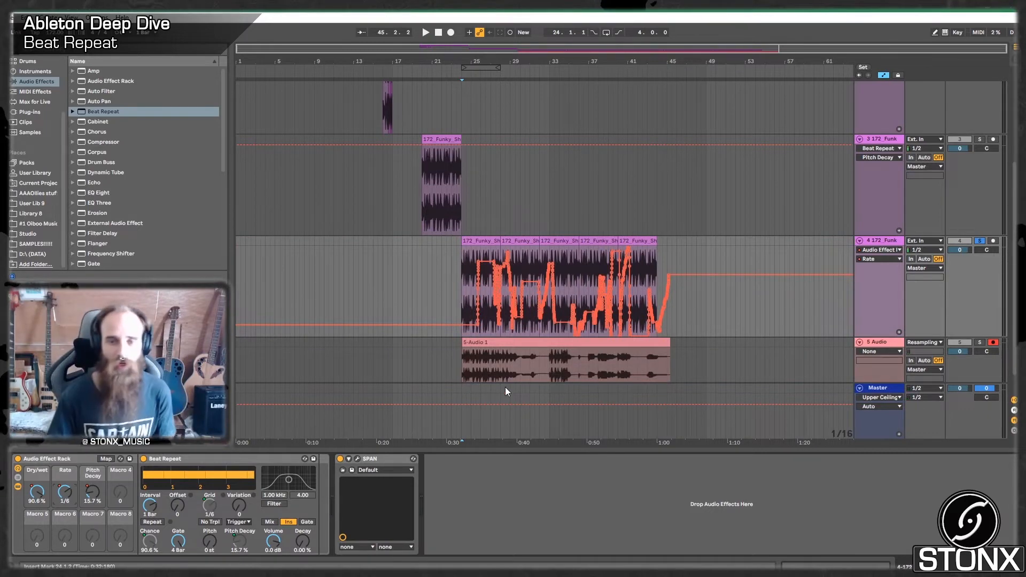
Step: Move the resampled clip to start at bar 44 and rename it "Glitch Drums 172 BPM"
{"action": "left_click_drag", "start_coordinate": [488, 348], "coordinate": [719, 359]}
{"action": "scroll", "coordinate": [716, 351], "scroll_direction": "up", "scroll_amount": 2}
{"action": "scroll", "coordinate": [716, 351], "scroll_direction": "up", "scroll_amount": 5}
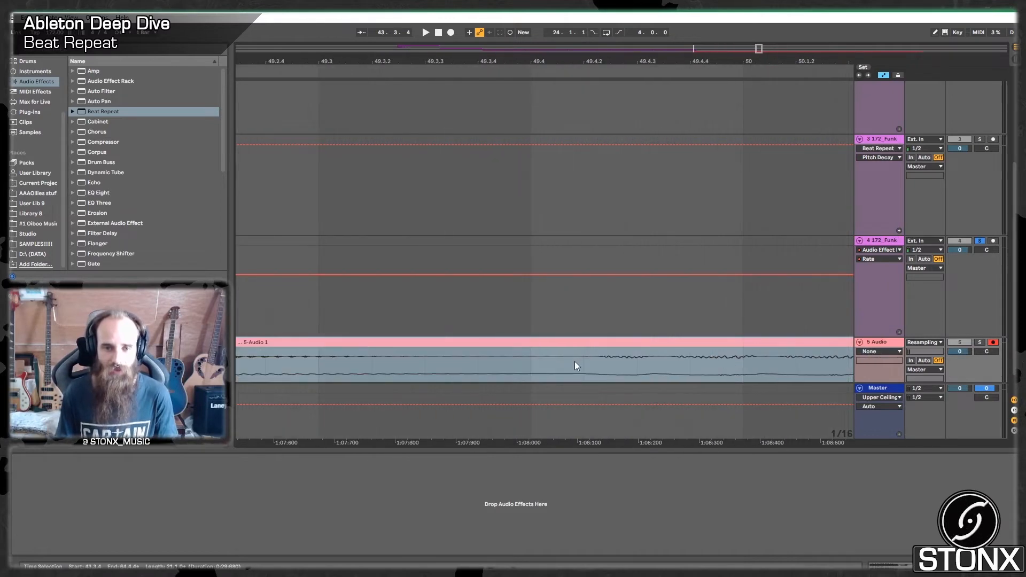
{"action": "scroll", "coordinate": [575, 361], "scroll_direction": "down", "scroll_amount": 3}
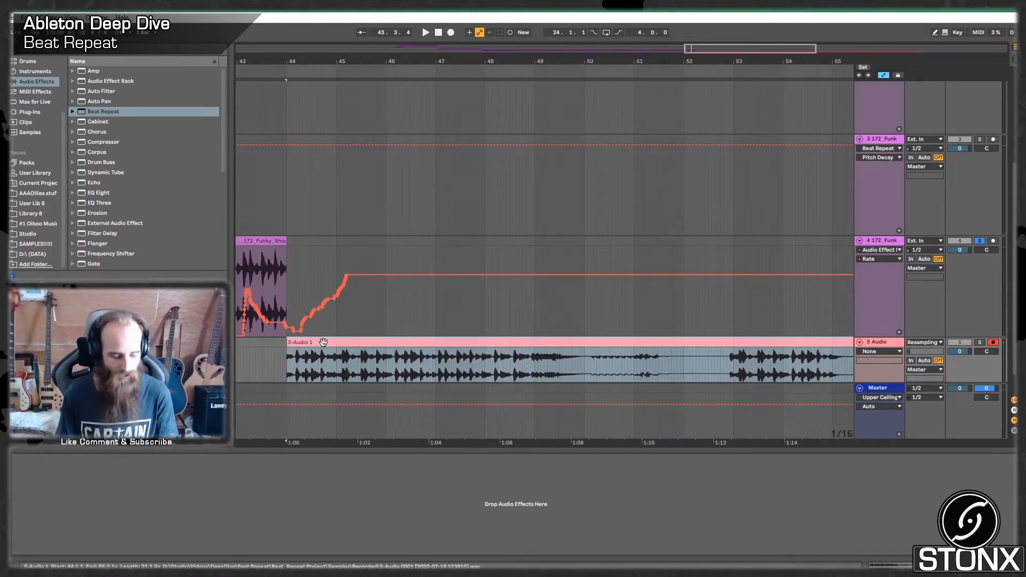
{"action": "key", "text": "ctrl+r"}
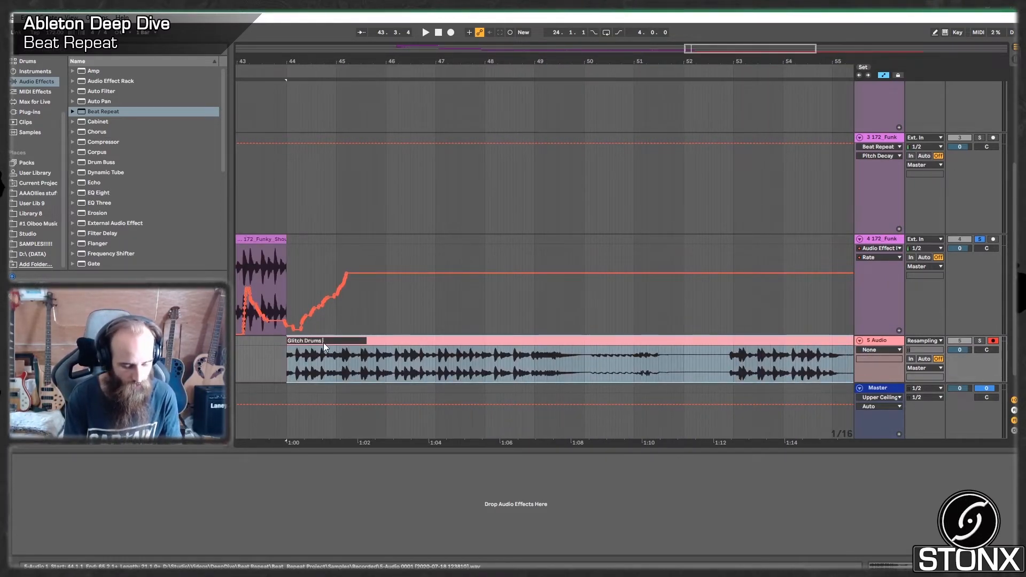
{"action": "type", "text": "Glitch Drums 172 BPM"}
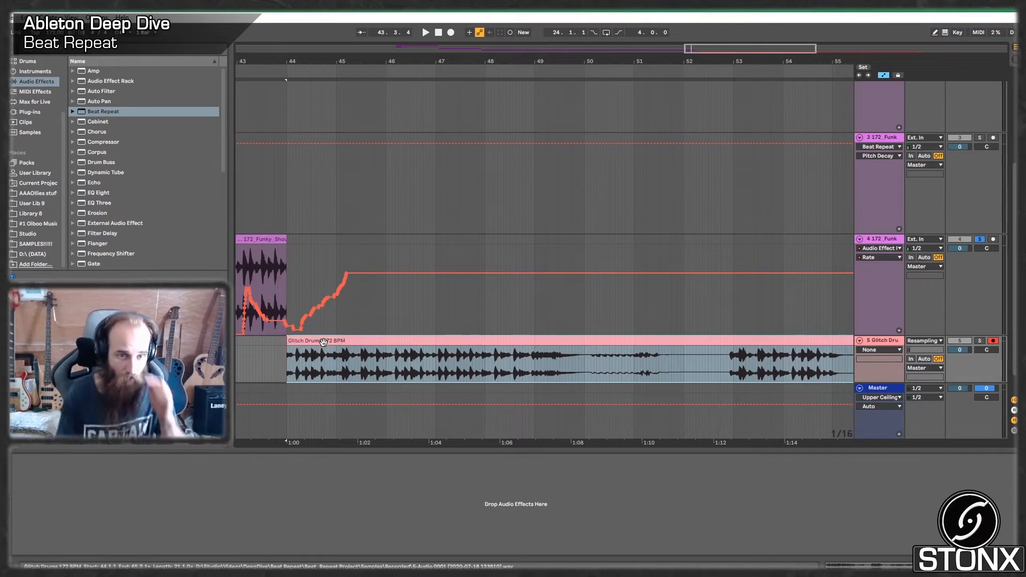
Step: Solo the Glitch Drums track and play its quiet glitch section selected from about bar 50 to bar 52
{"action": "left_click", "coordinate": [323, 352]}
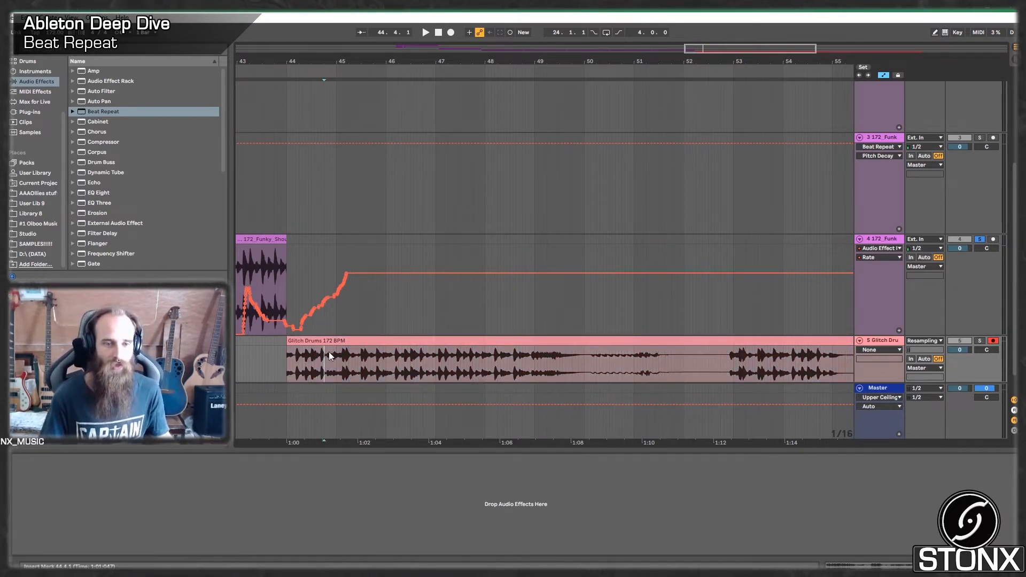
{"action": "left_click", "coordinate": [326, 341]}
{"action": "left_click_drag", "start_coordinate": [588, 353], "coordinate": [600, 351]}
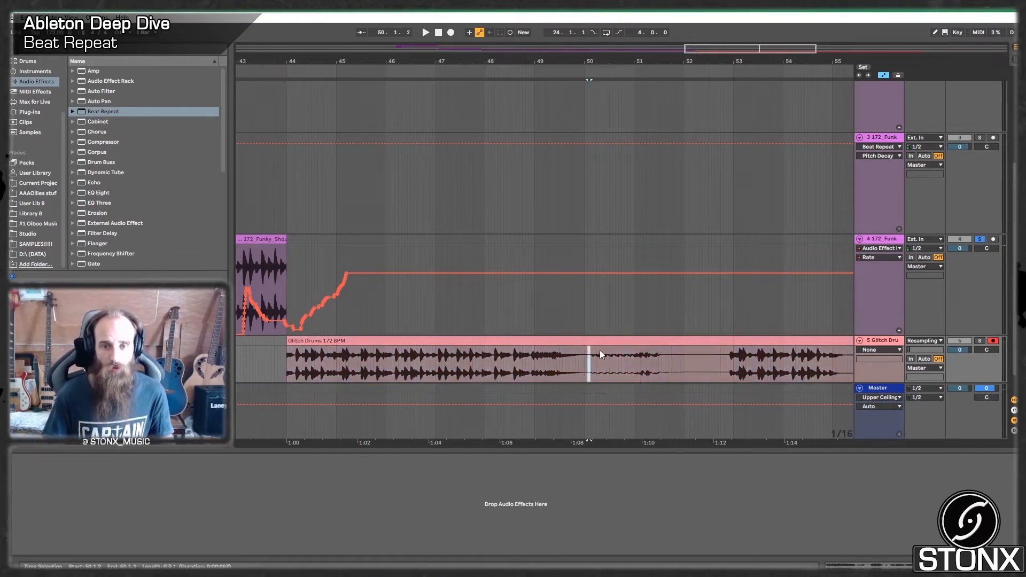
{"action": "left_click_drag", "start_coordinate": [676, 343], "coordinate": [684, 344]}
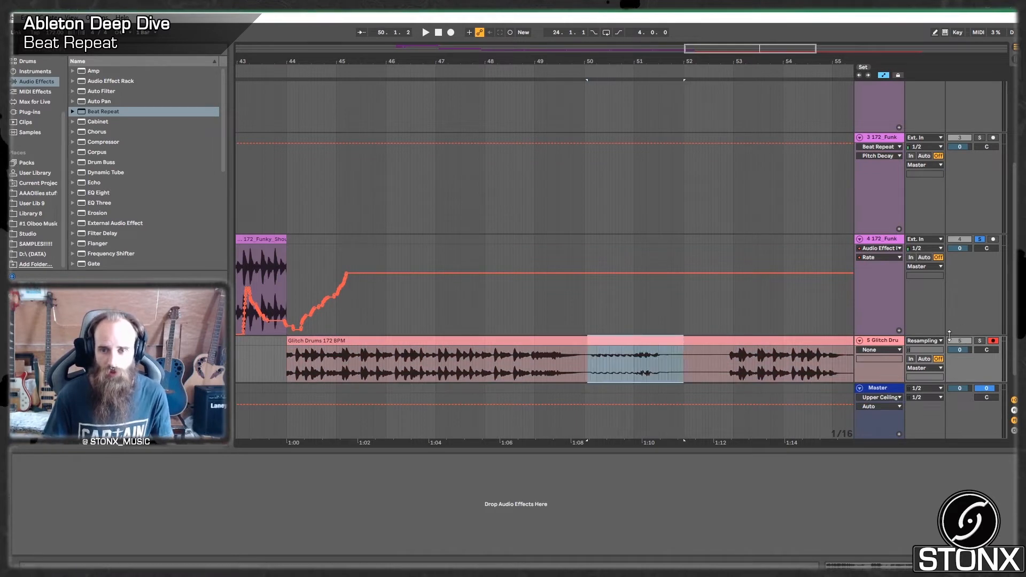
{"action": "left_click", "coordinate": [981, 340]}
{"action": "key", "text": "space"}
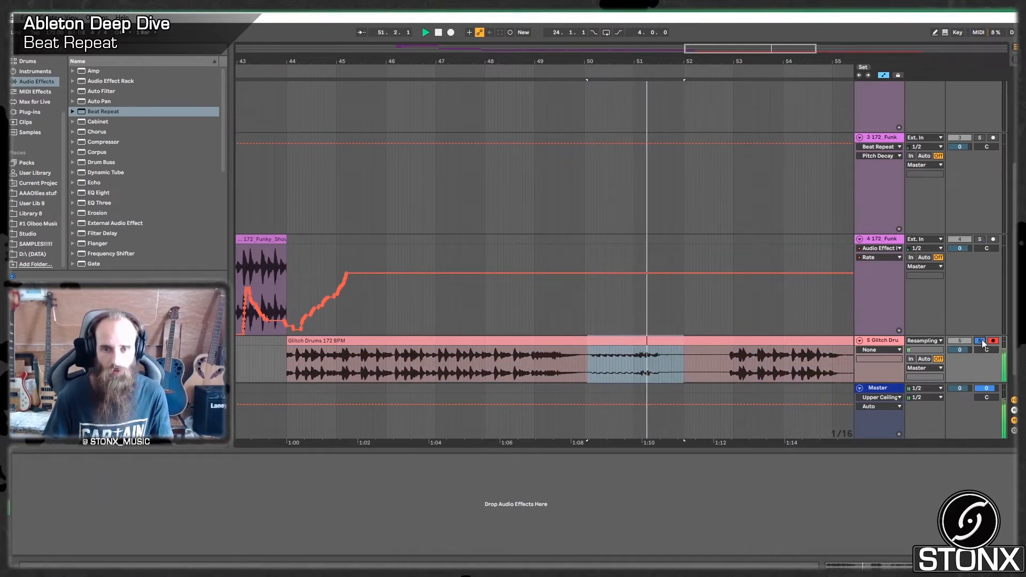
{"action": "key", "text": "space"}
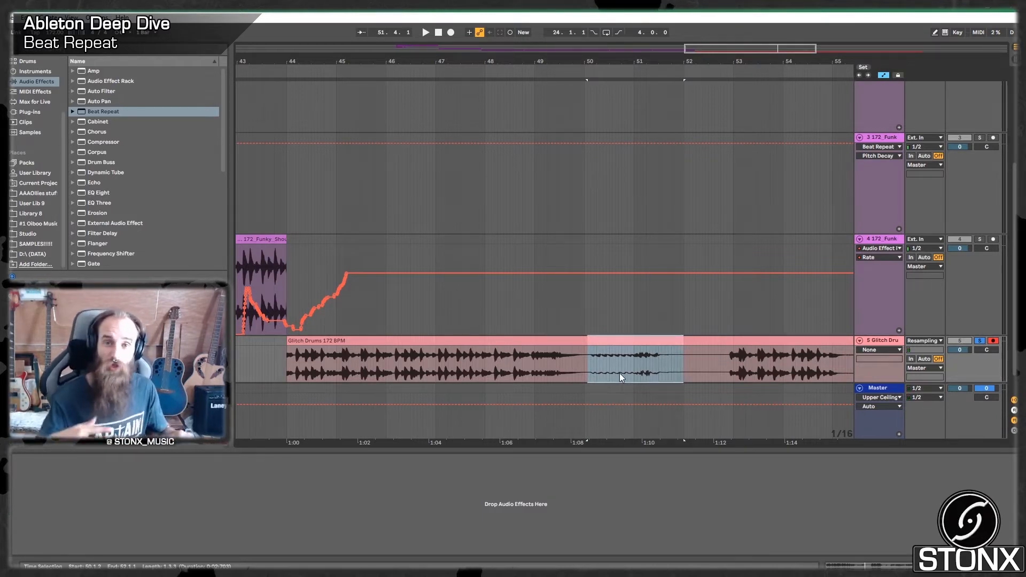
Step: Listen to the tail of the Glitch Drums clip from around bars 61 to 63 to locate the last glitch sound
{"action": "left_click", "coordinate": [513, 367]}
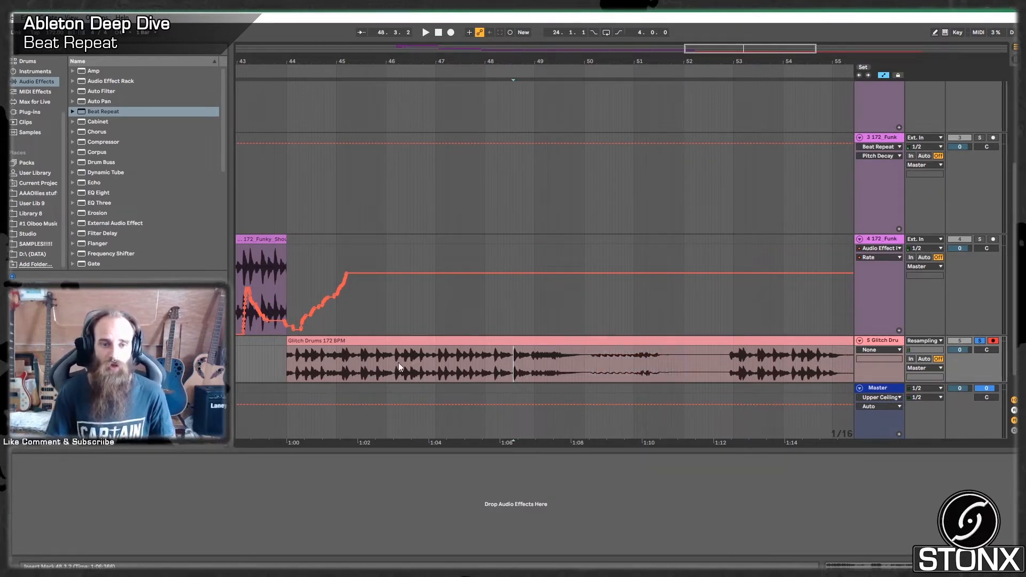
{"action": "left_click_drag", "start_coordinate": [735, 55], "coordinate": [408, 41]}
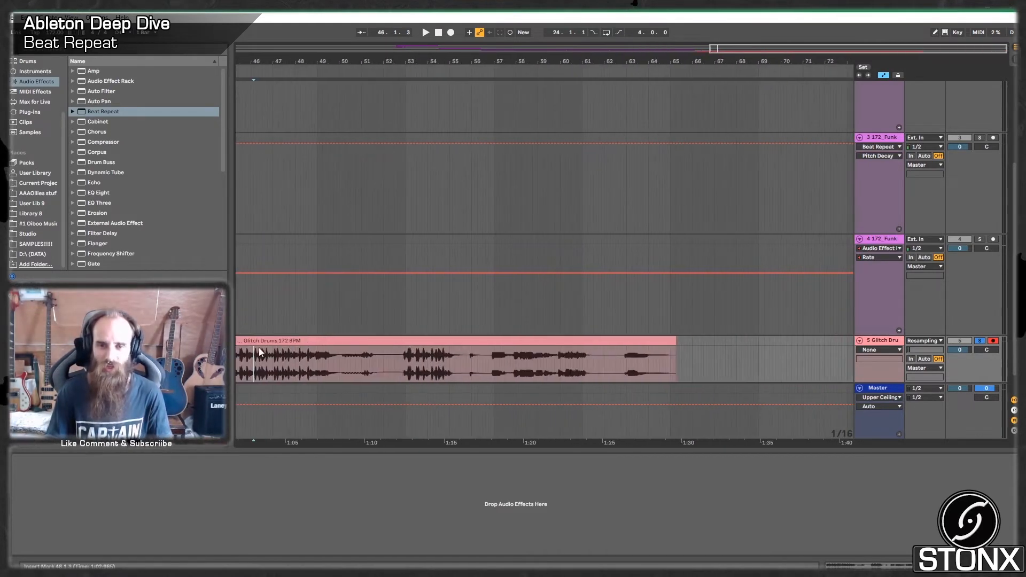
{"action": "left_click", "coordinate": [621, 360]}
{"action": "key", "text": "space"}
{"action": "left_click", "coordinate": [604, 362]}
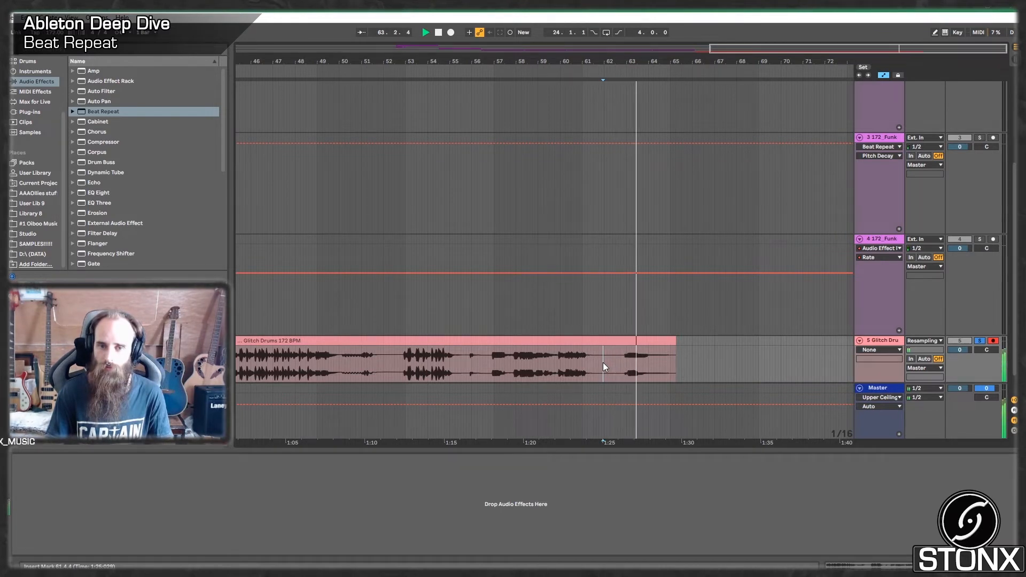
{"action": "left_click", "coordinate": [625, 365]}
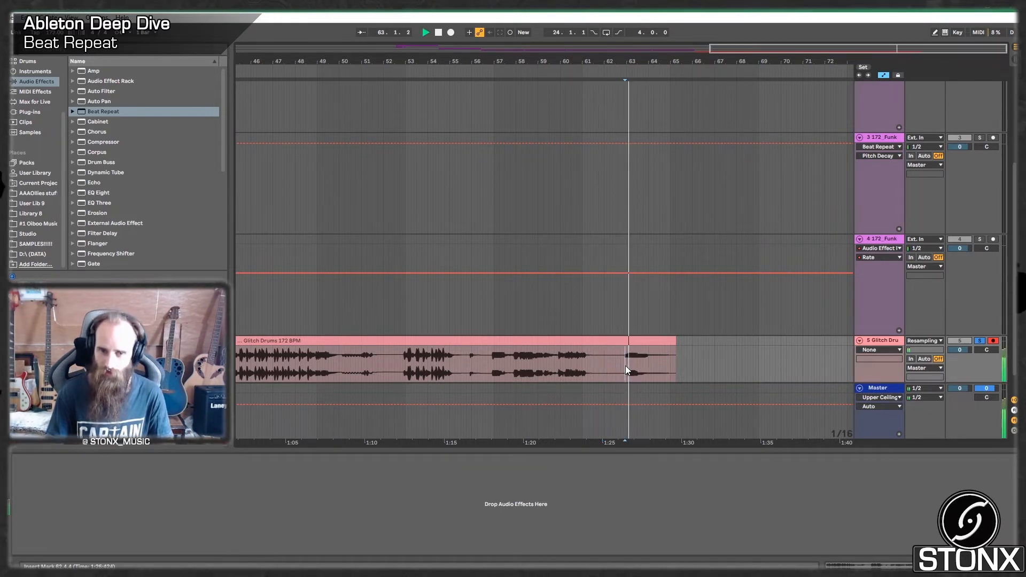
{"action": "key", "text": "space"}
Step: Play the last glitch sound from 63.1.2 and split the Glitch Drums clip at that point
{"action": "left_click", "coordinate": [627, 358]}
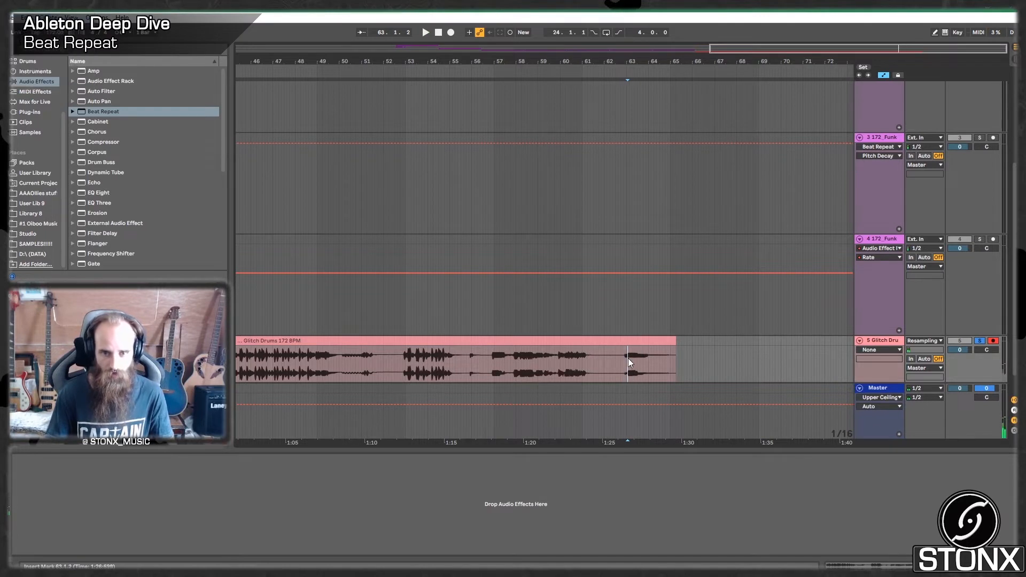
{"action": "scroll", "coordinate": [628, 358], "scroll_direction": "up", "scroll_amount": 10}
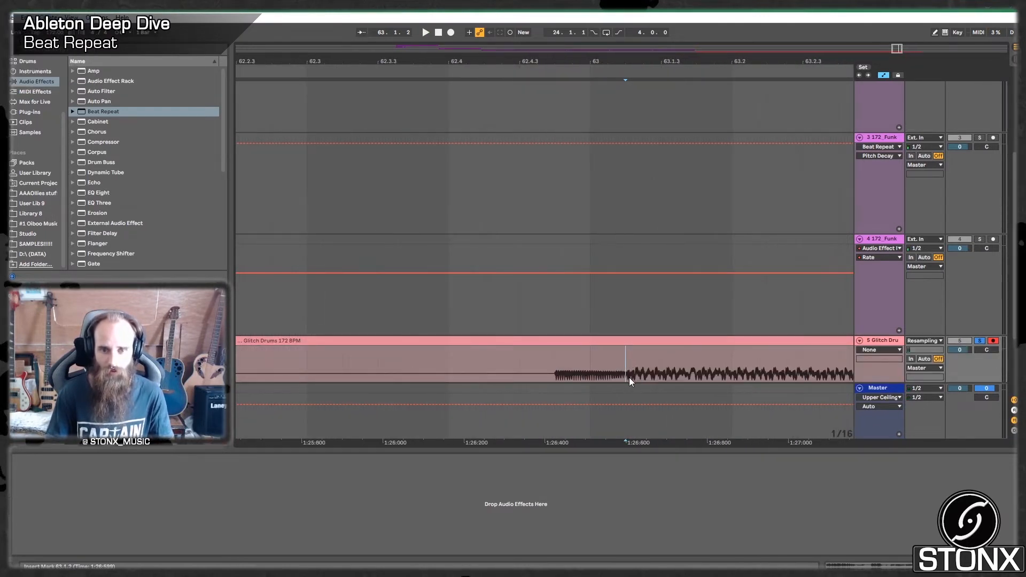
{"action": "key", "text": "space"}
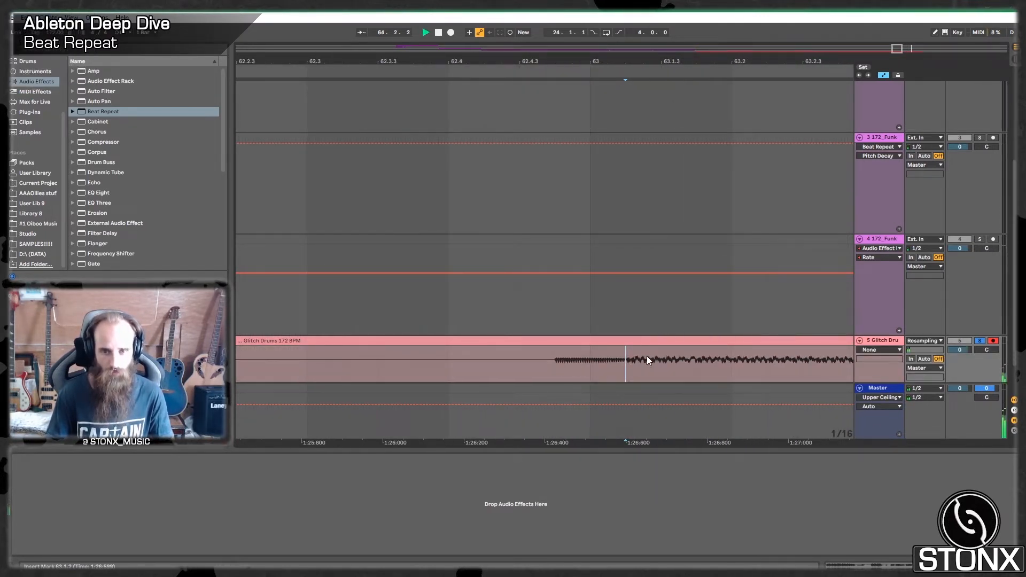
{"action": "scroll", "coordinate": [663, 320], "scroll_direction": "down", "scroll_amount": 3}
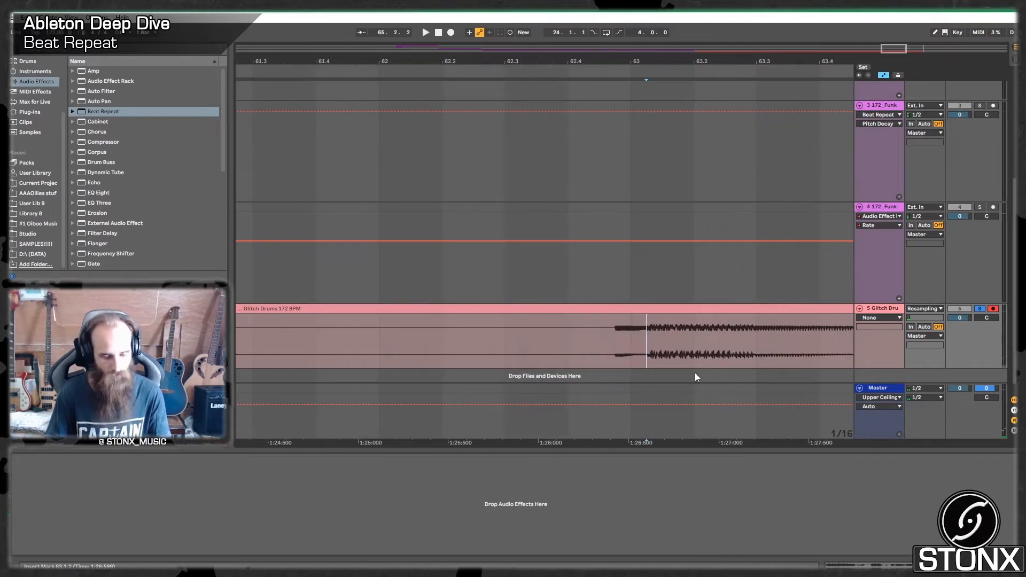
{"action": "key", "text": "ctrl+e"}
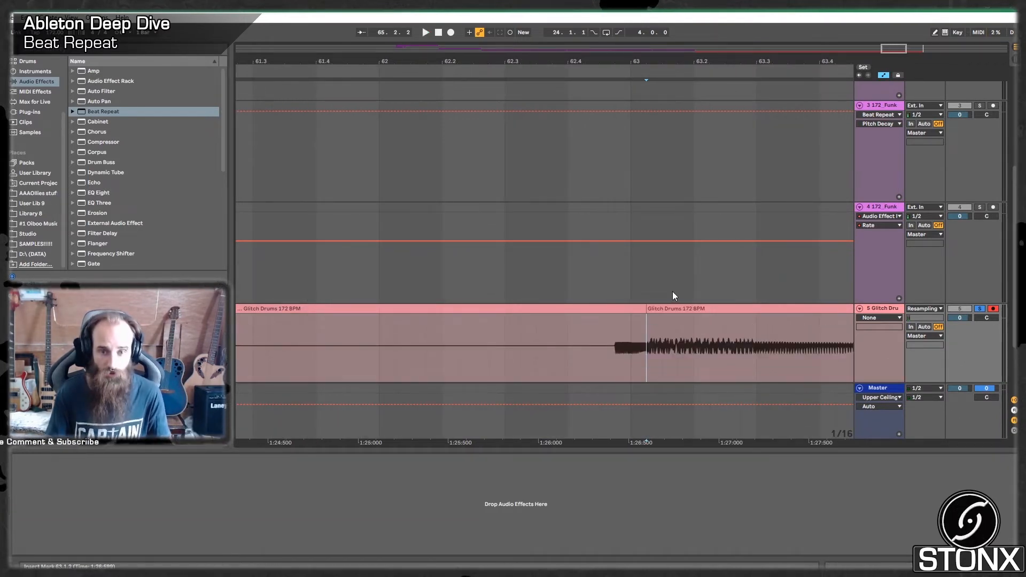
Step: Move the split-off end piece of the Glitch Drums clip away to bar 65
{"action": "scroll", "coordinate": [672, 291], "scroll_direction": "down", "scroll_amount": 5}
{"action": "left_click", "coordinate": [701, 319]}
{"action": "left_click_drag", "start_coordinate": [701, 319], "coordinate": [755, 335]}
Step: Copy the first break clip from track 4 to a new track below the separated glitch piece at bar 65, and unfold that track
{"action": "scroll", "coordinate": [737, 299], "scroll_direction": "down", "scroll_amount": 4}
{"action": "scroll", "coordinate": [733, 286], "scroll_direction": "up", "scroll_amount": 5}
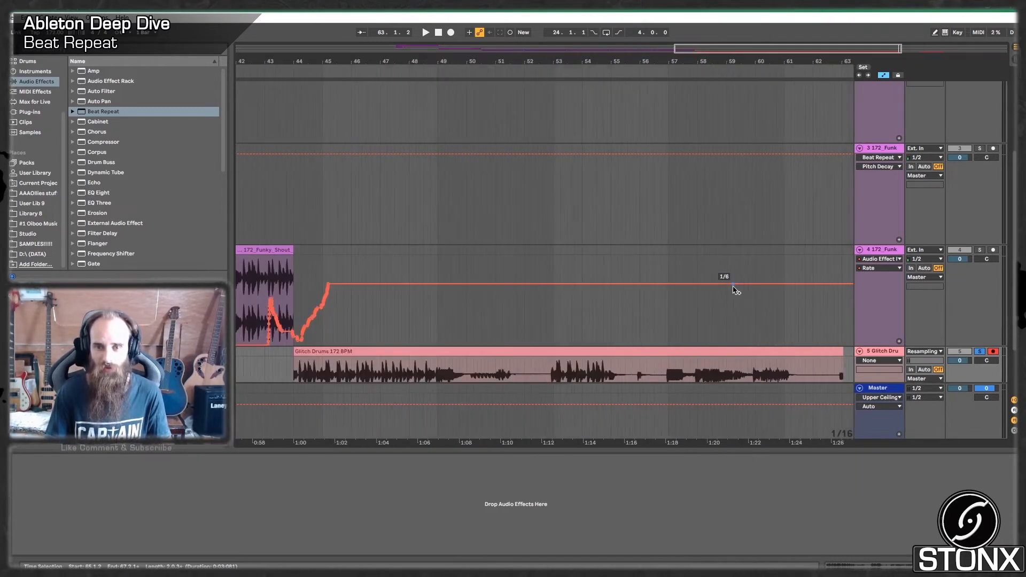
{"action": "scroll", "coordinate": [733, 286], "scroll_direction": "down", "scroll_amount": 4}
{"action": "scroll", "coordinate": [733, 286], "scroll_direction": "up", "scroll_amount": 4}
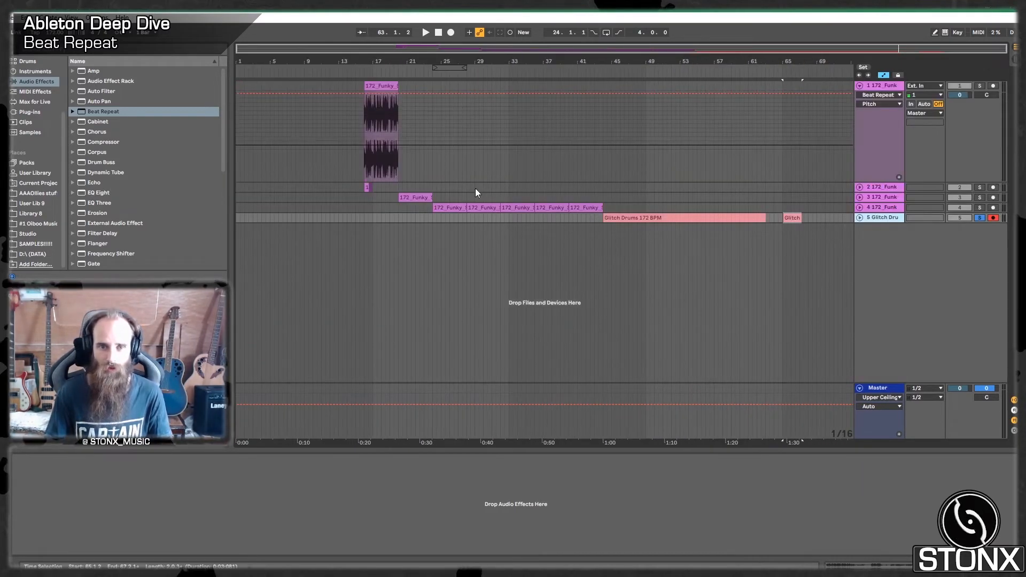
{"action": "left_click_drag", "start_coordinate": [452, 208], "coordinate": [806, 259]}
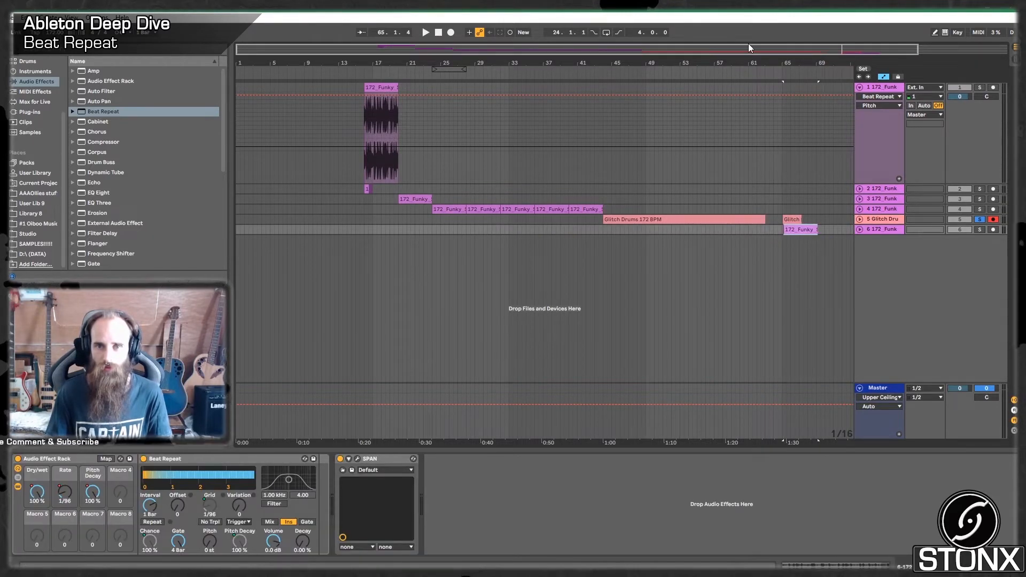
{"action": "left_click_drag", "start_coordinate": [749, 48], "coordinate": [883, 107]}
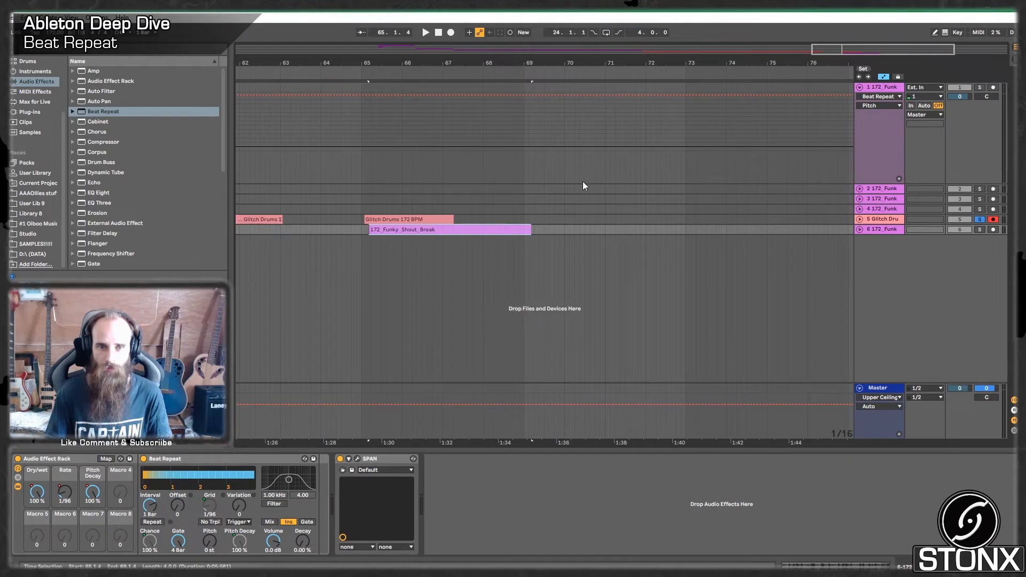
{"action": "left_click", "coordinate": [859, 229]}
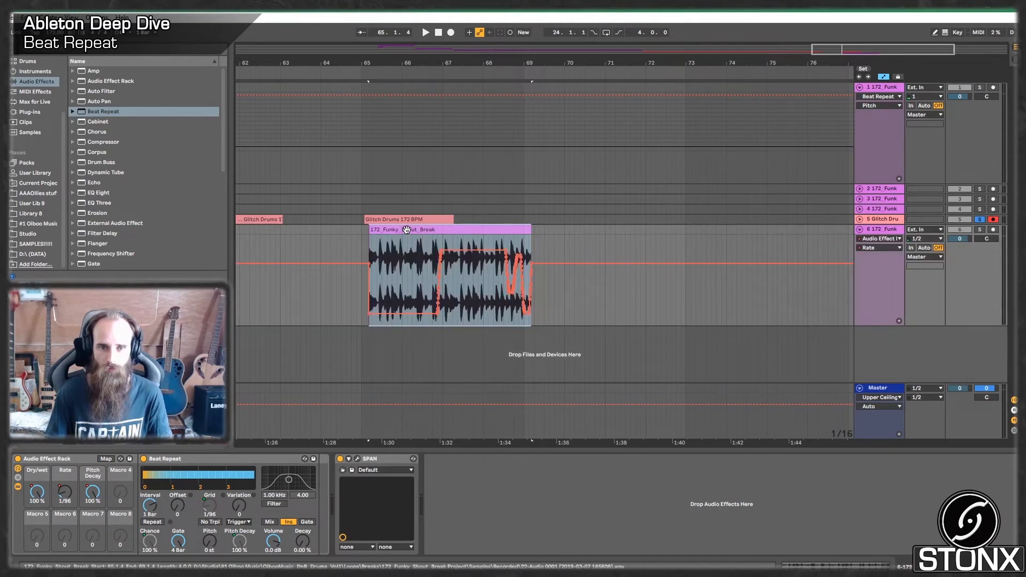
Step: Move the copied break clip to start exactly at bar 65 and delete the Audio Effect Rack from its track
{"action": "left_click_drag", "start_coordinate": [399, 228], "coordinate": [391, 229]}
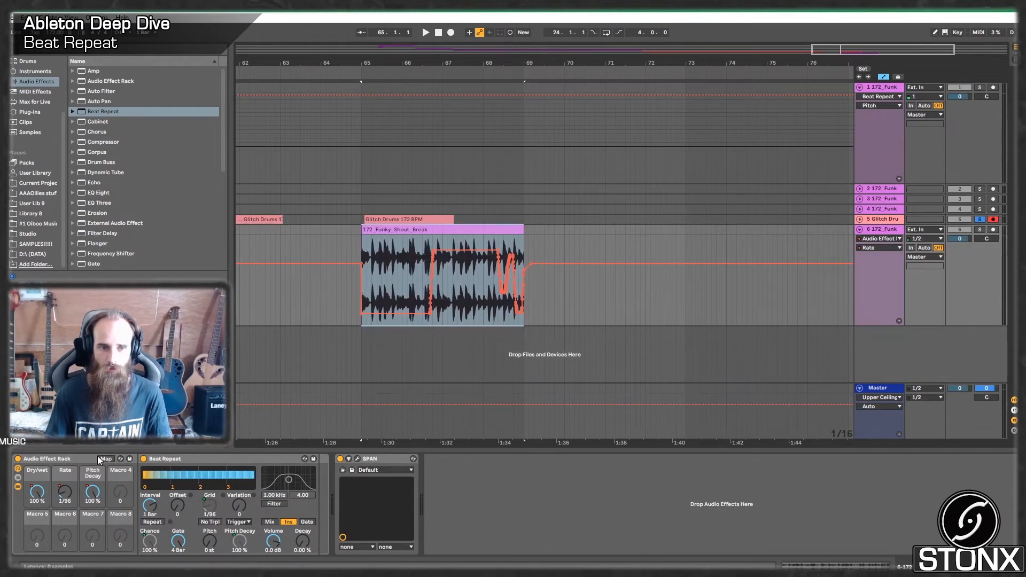
{"action": "left_click", "coordinate": [69, 456]}
{"action": "key", "text": "Delete"}
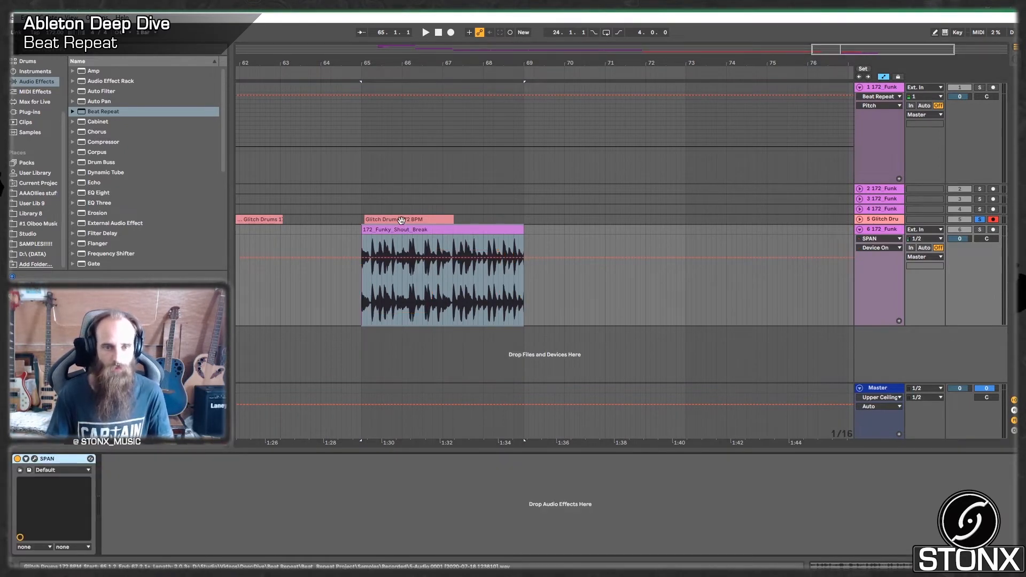
Step: Move the separated Glitch Drums piece directly behind the break at bar 69 on track 6, solo that track, and play both clips
{"action": "left_click_drag", "start_coordinate": [401, 221], "coordinate": [562, 267]}
{"action": "left_click", "coordinate": [354, 305]}
{"action": "key", "text": "space"}
{"action": "left_click", "coordinate": [979, 229]}
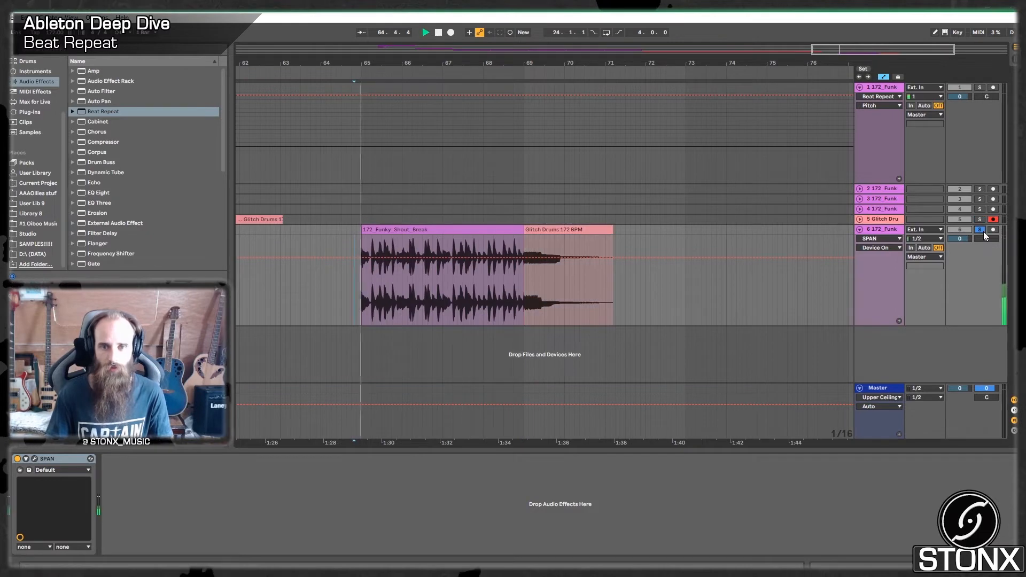
{"action": "left_click_drag", "start_coordinate": [540, 63], "coordinate": [540, 80]}
{"action": "mouse_move", "coordinate": [882, 49]}
{"action": "left_mouse_down"}
{"action": "mouse_move", "coordinate": [859, 49]}
{"action": "mouse_move", "coordinate": [874, 50]}
{"action": "mouse_move", "coordinate": [873, 31]}
{"action": "left_mouse_up"}
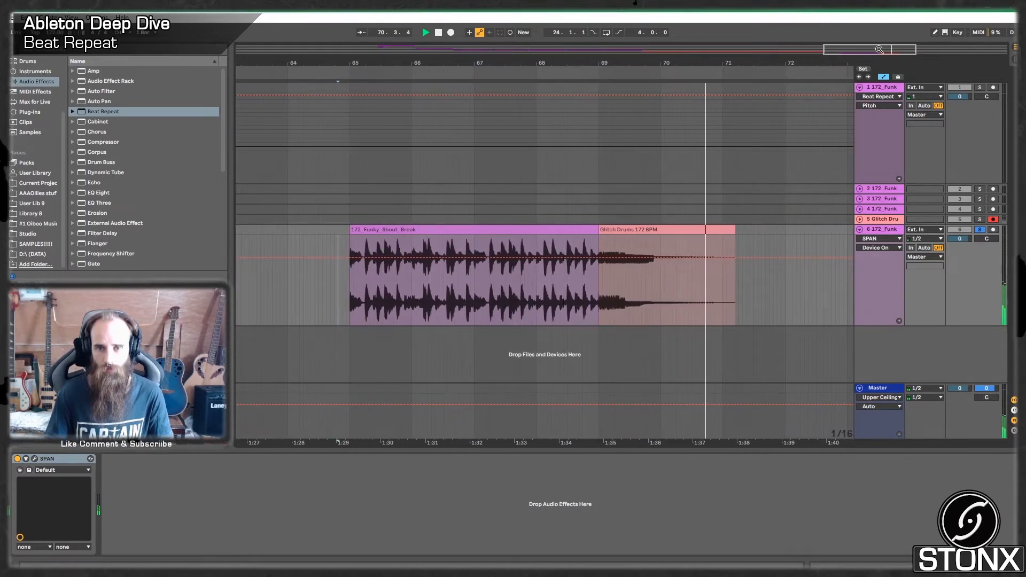
{"action": "key", "text": "space"}
Step: Shorten the Glitch Drums piece to end at bar 71 and duplicate its slice from 70.4.2 to 70.4.3
{"action": "left_click_drag", "start_coordinate": [735, 237], "coordinate": [722, 242]}
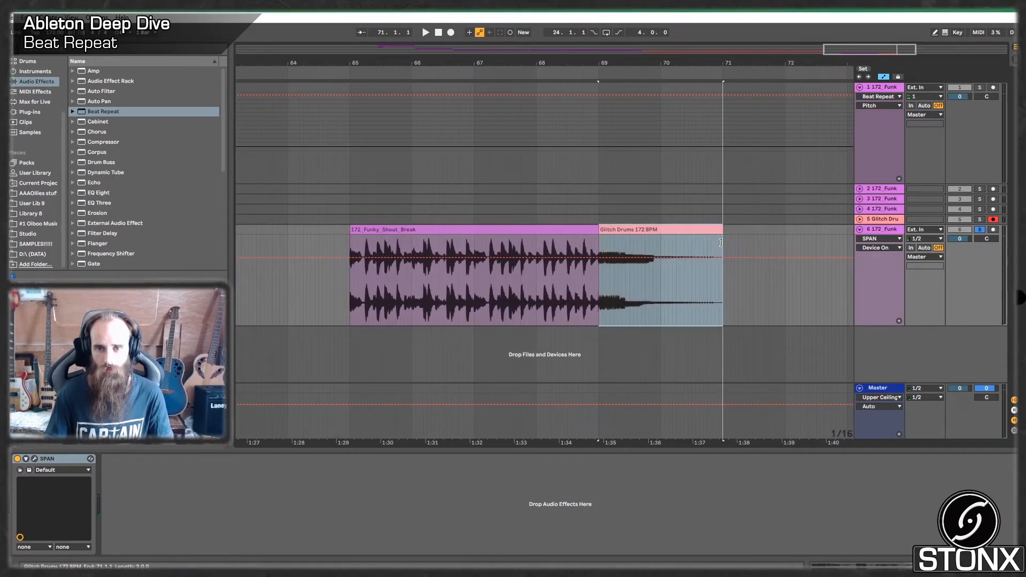
{"action": "left_click_drag", "start_coordinate": [887, 49], "coordinate": [895, 100]}
{"action": "left_click_drag", "start_coordinate": [564, 297], "coordinate": [599, 268]}
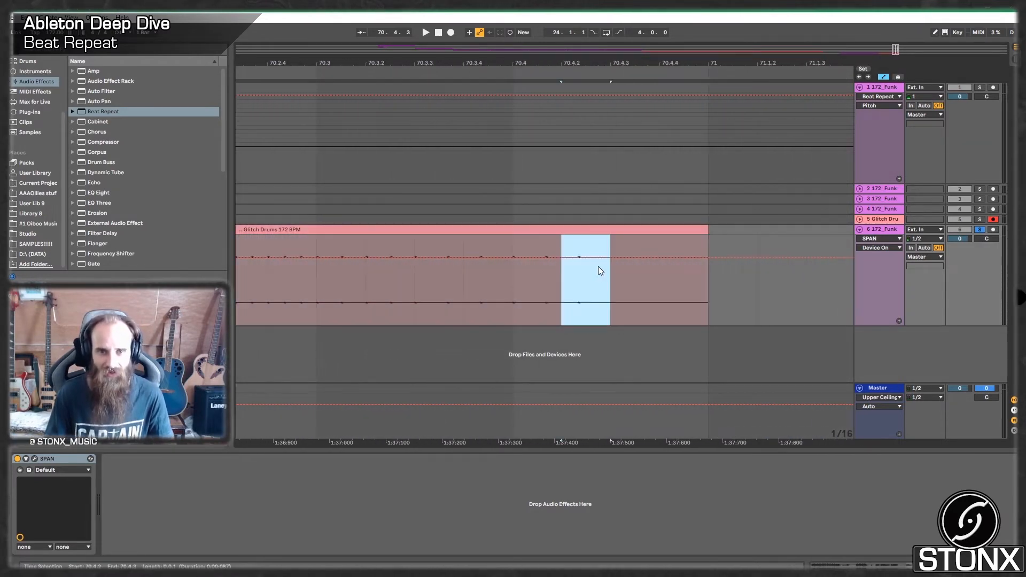
{"action": "key", "text": "ctrl+d"}
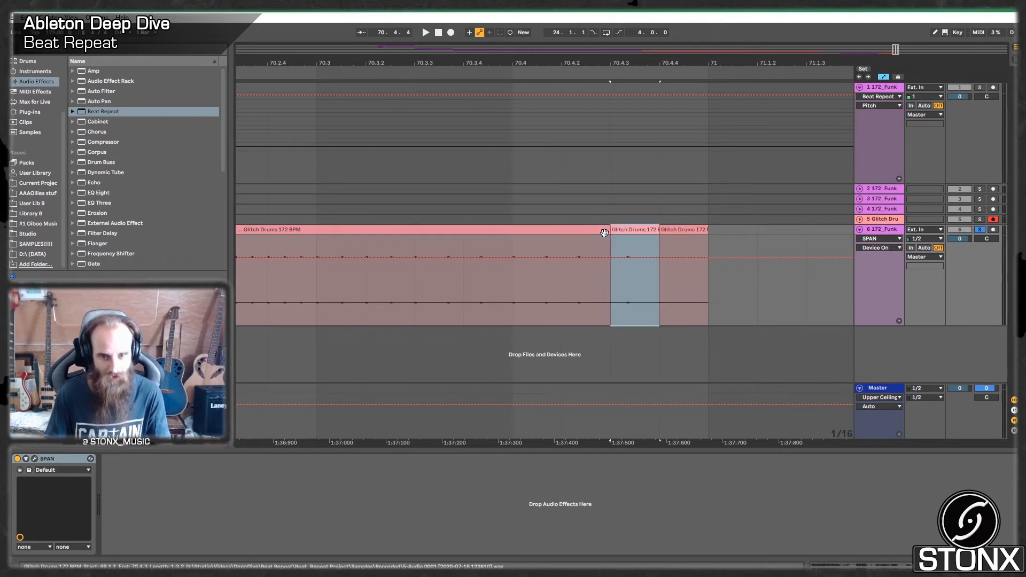
{"action": "key", "text": "z"}
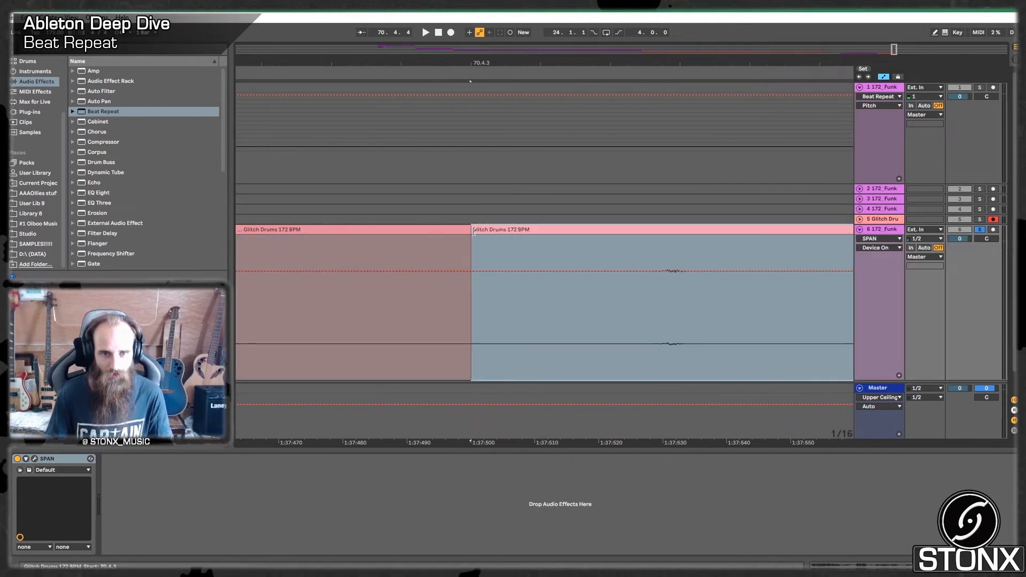
Step: Trim the duplicated slice to begin on its click at 70.4.3 and extend its end to bar 71
{"action": "left_click_drag", "start_coordinate": [473, 231], "coordinate": [562, 239]}
{"action": "scroll", "coordinate": [588, 235], "scroll_direction": "down", "scroll_amount": 10}
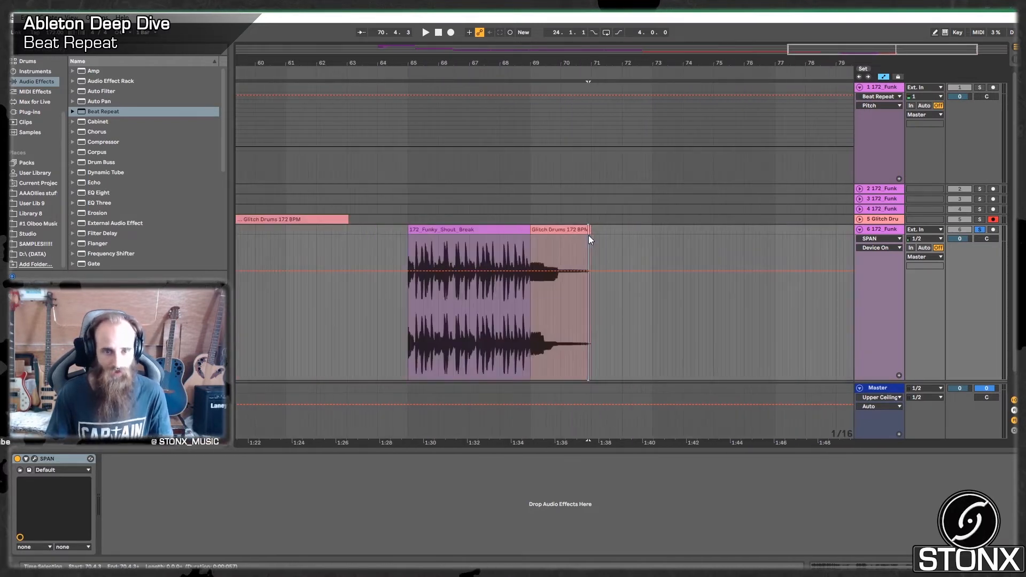
{"action": "scroll", "coordinate": [608, 243], "scroll_direction": "up", "scroll_amount": 3}
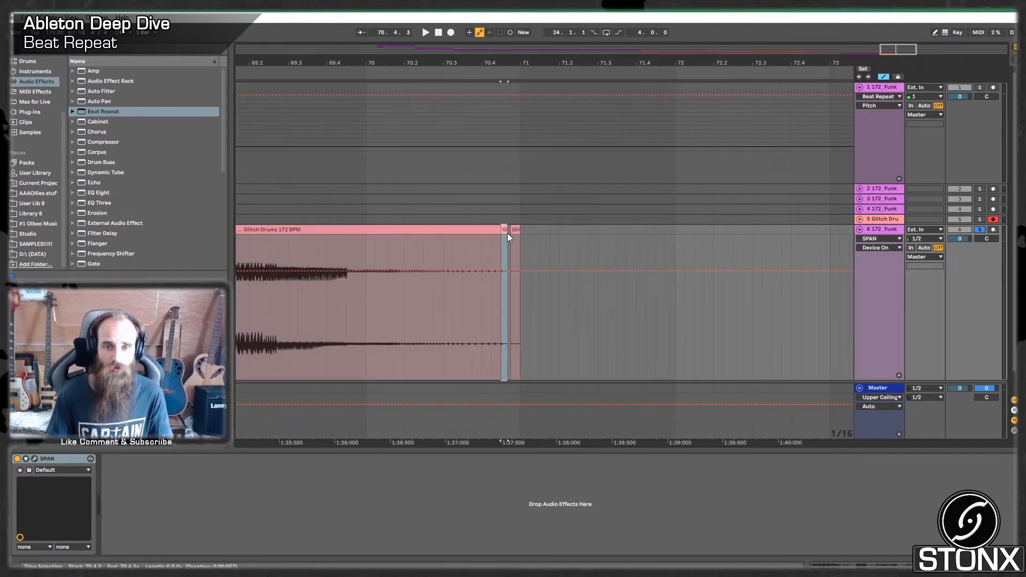
{"action": "scroll", "coordinate": [507, 233], "scroll_direction": "up", "scroll_amount": 10}
{"action": "left_click_drag", "start_coordinate": [526, 234], "coordinate": [757, 253]}
{"action": "scroll", "coordinate": [614, 210], "scroll_direction": "down", "scroll_amount": 10}
{"action": "scroll", "coordinate": [615, 210], "scroll_direction": "up", "scroll_amount": 10}
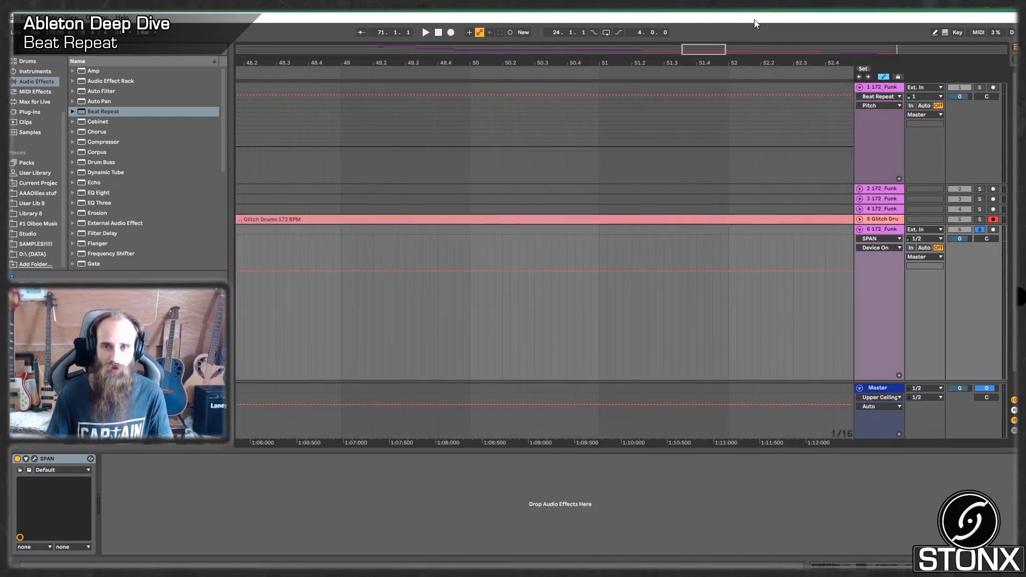
{"action": "left_click_drag", "start_coordinate": [572, 63], "coordinate": [319, 63]}
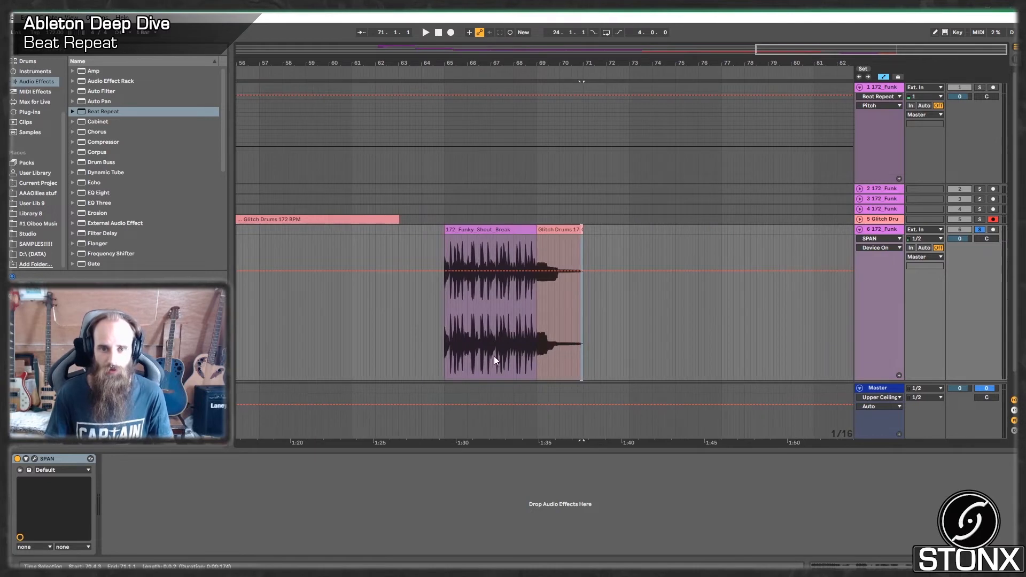
Step: Play the transition from the end of the break through the Glitch Drums piece and the trimmed slice
{"action": "left_click", "coordinate": [518, 358]}
{"action": "key", "text": "space"}
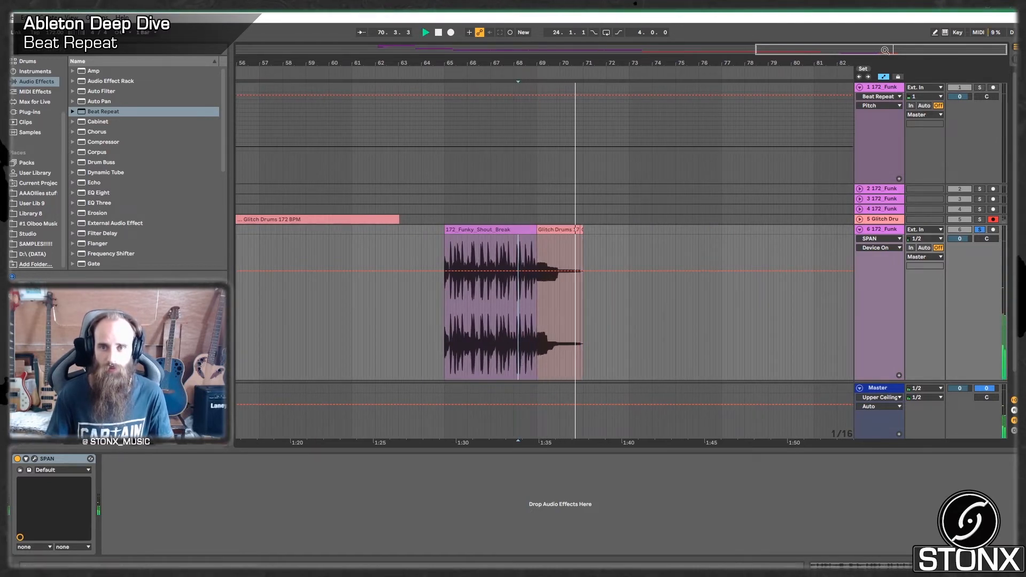
{"action": "mouse_move", "coordinate": [885, 50]}
{"action": "left_mouse_down"}
{"action": "mouse_move", "coordinate": [885, 88]}
{"action": "mouse_move", "coordinate": [894, 88]}
{"action": "mouse_move", "coordinate": [891, 49]}
{"action": "left_mouse_up"}
{"action": "key", "text": "space"}
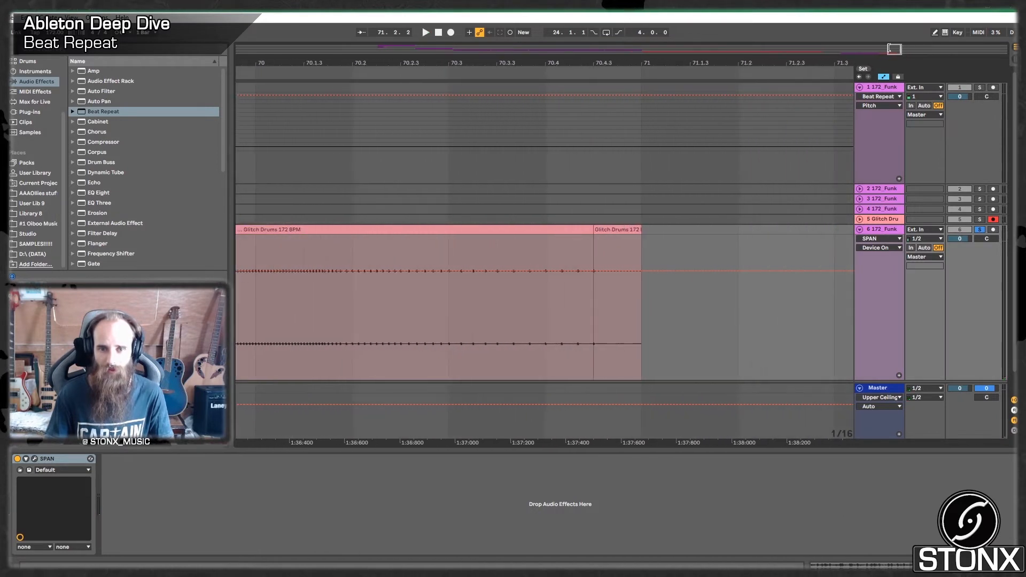
Step: Copy the trimmed click slice to 71.1.1, 71.1.4 and 71.2.4, and play the slowing clicks
{"action": "left_click_drag", "start_coordinate": [632, 231], "coordinate": [833, 247]}
{"action": "left_click", "coordinate": [496, 160]}
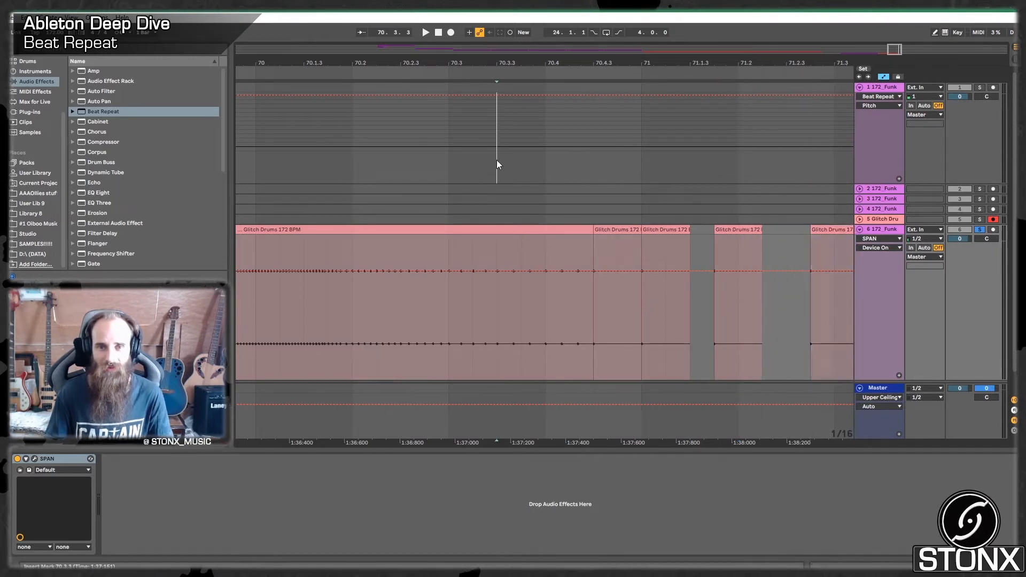
{"action": "key", "text": "space"}
{"action": "key", "text": "space"}
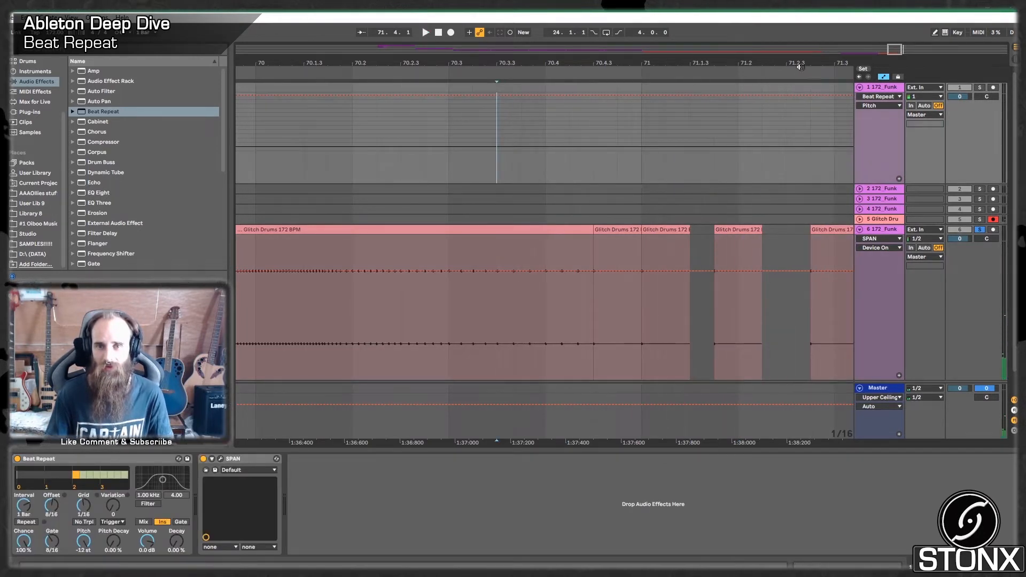
Step: Add another copy of the click slice at 71.3.4 and play the sequence from 70.3.4
{"action": "left_click_drag", "start_coordinate": [893, 55], "coordinate": [897, 53]}
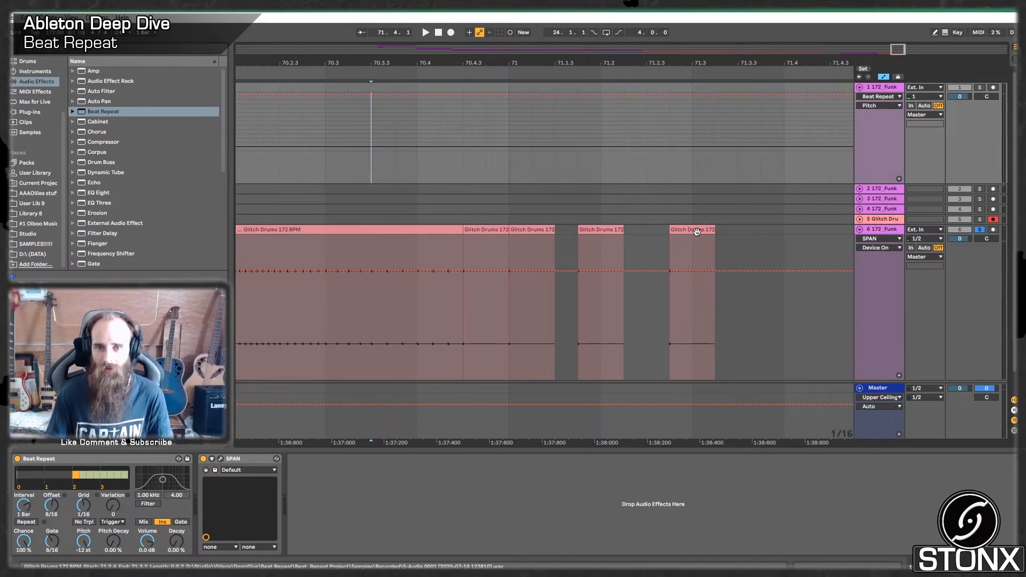
{"action": "left_click_drag", "start_coordinate": [699, 230], "coordinate": [788, 243]}
{"action": "left_click", "coordinate": [399, 166]}
{"action": "key", "text": "space"}
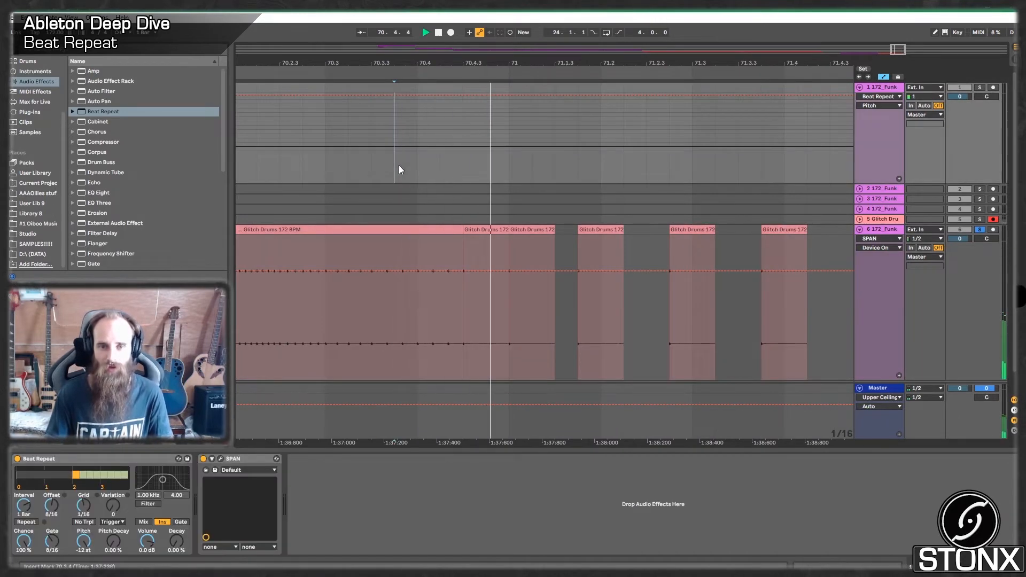
{"action": "key", "text": "space"}
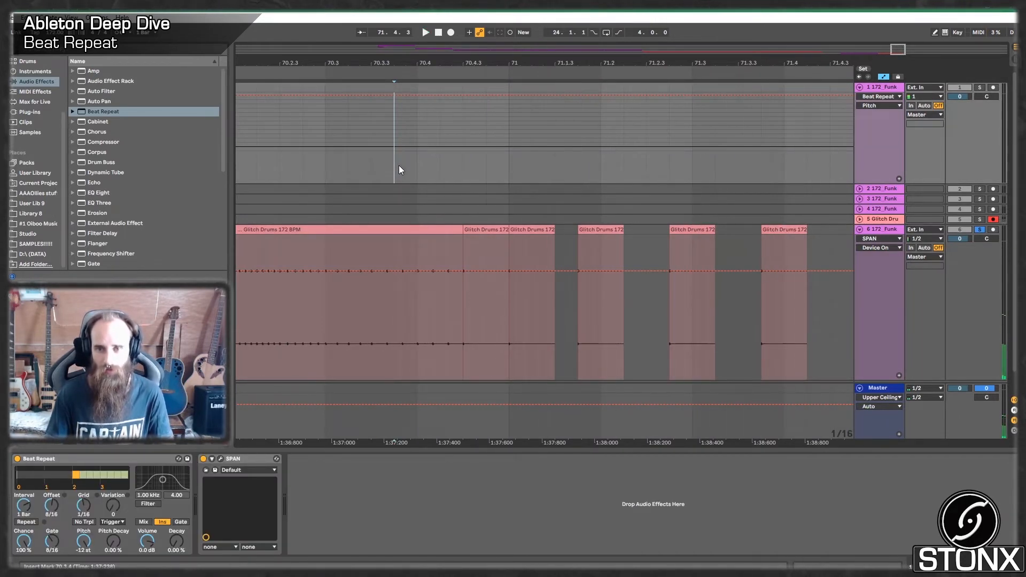
Step: Copy the click slice to 72.1.1 and add a locator named "drop" at that point
{"action": "left_click", "coordinate": [801, 235]}
{"action": "left_click_drag", "start_coordinate": [930, 246], "coordinate": [822, 259]}
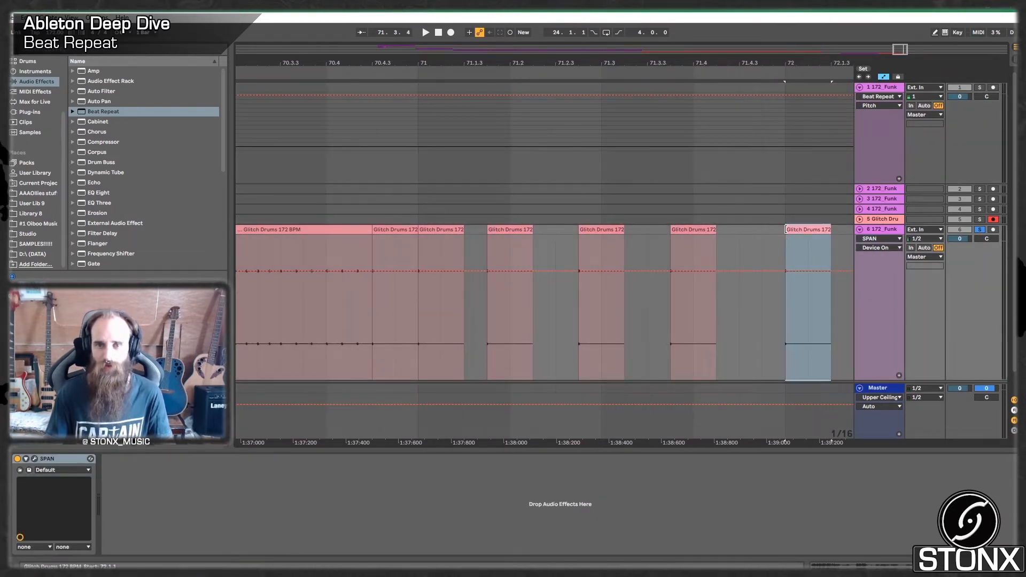
{"action": "right_click", "coordinate": [783, 71]}
{"action": "left_click", "coordinate": [801, 102]}
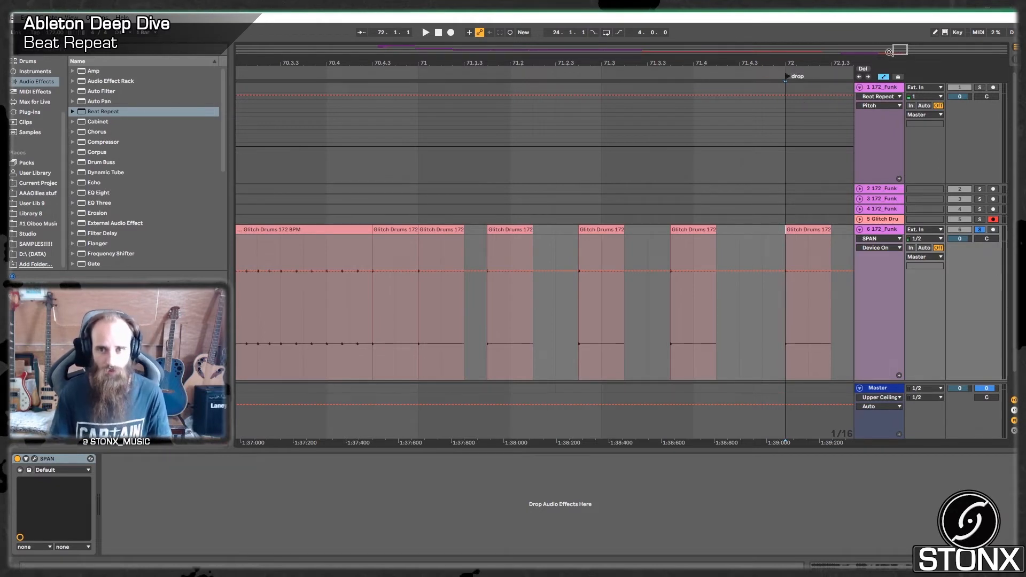
Step: Play the glitch ending from the last beat of the break up to the drop locator
{"action": "left_click_drag", "start_coordinate": [556, 63], "coordinate": [632, 38]}
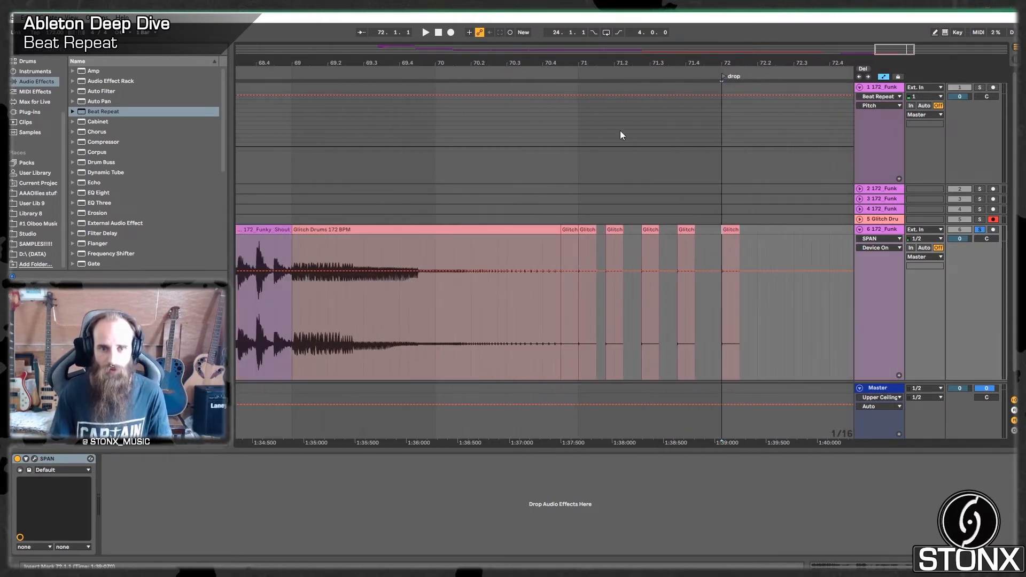
{"action": "left_click", "coordinate": [265, 159]}
{"action": "key", "text": "space"}
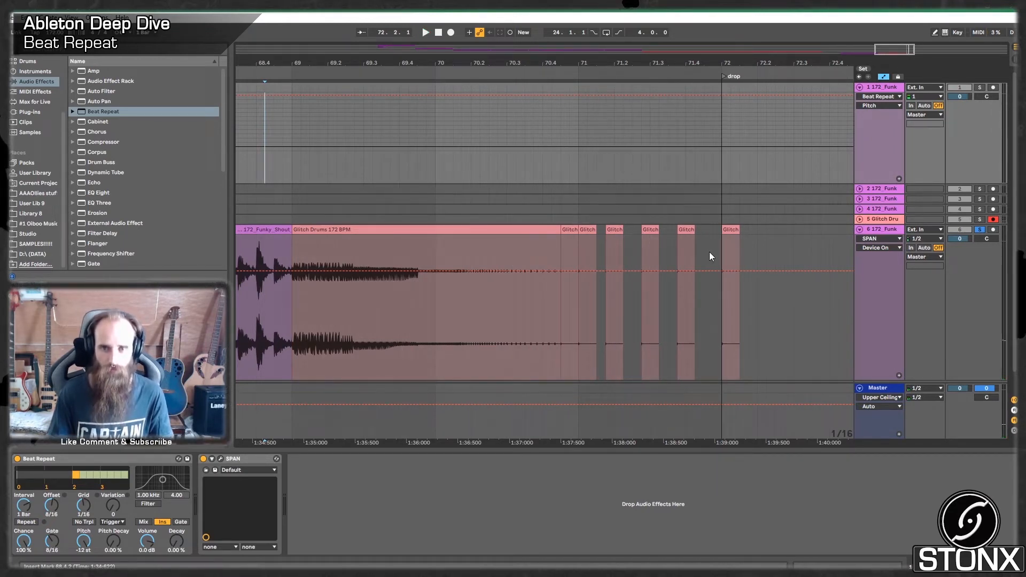
Step: Move the drop locator to 72.2.1, add a copy of the click slice there, and play the ending again
{"action": "left_click", "coordinate": [731, 229]}
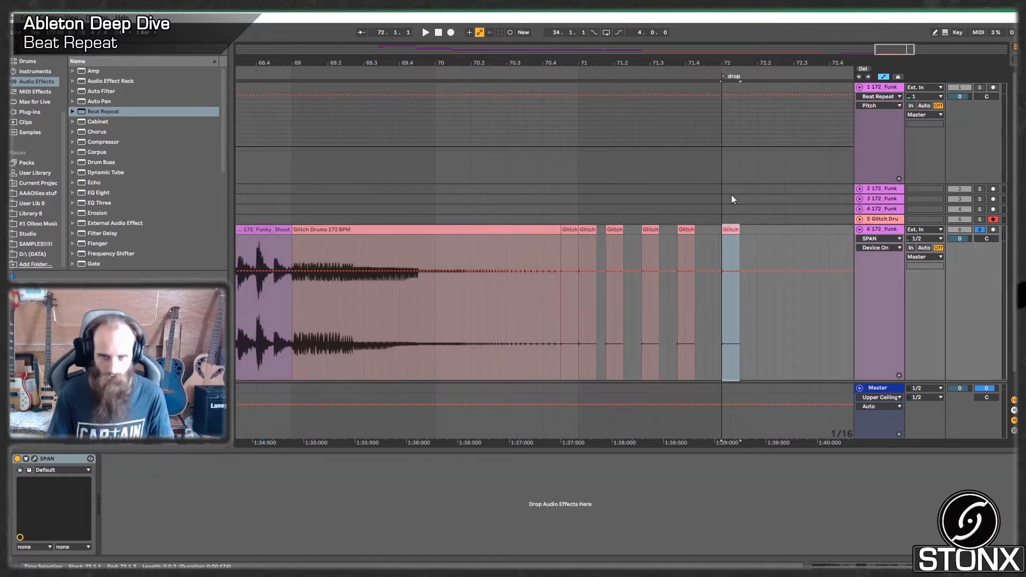
{"action": "left_click_drag", "start_coordinate": [722, 77], "coordinate": [757, 78]}
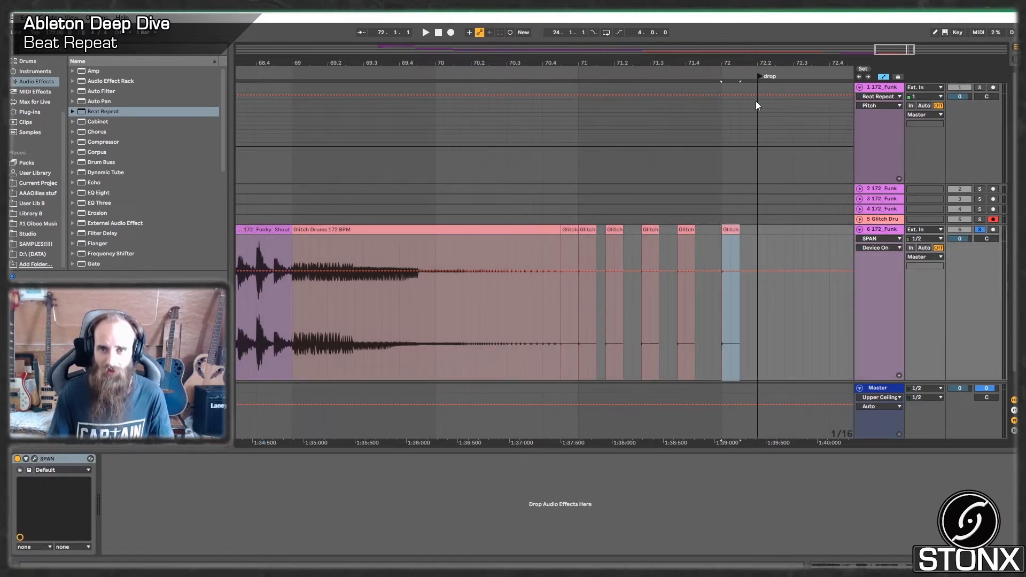
{"action": "left_click_drag", "start_coordinate": [730, 232], "coordinate": [765, 232]}
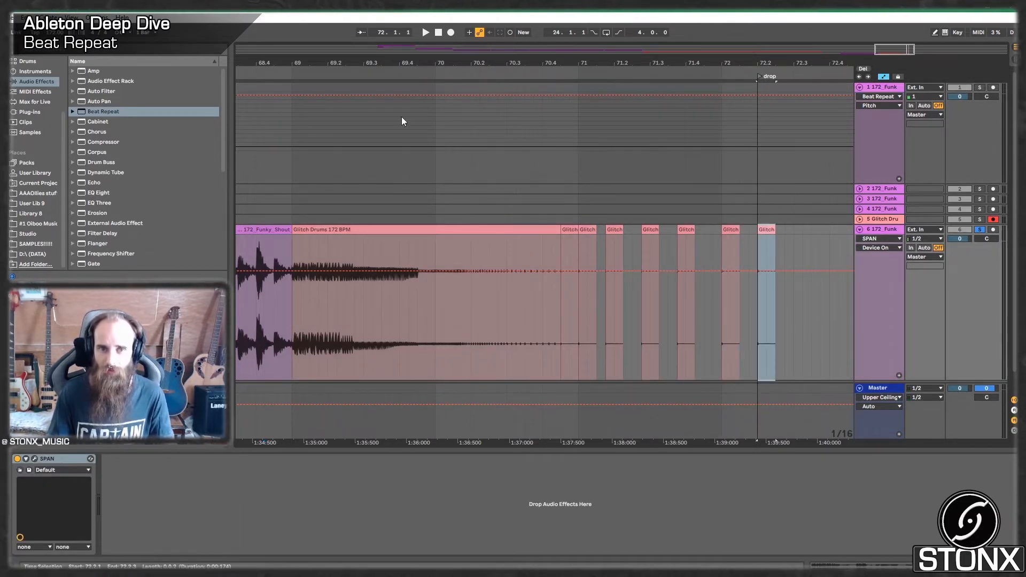
{"action": "left_click", "coordinate": [260, 118]}
{"action": "key", "text": "space"}
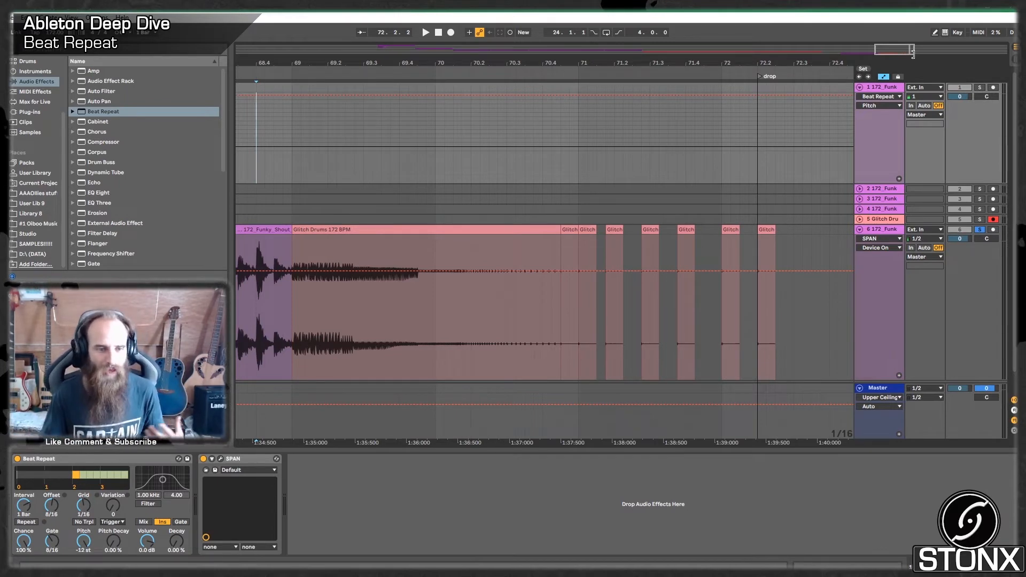
Step: Show the Pitch Decay automation of the Beat Repeat on track 1
{"action": "left_click", "coordinate": [115, 551]}
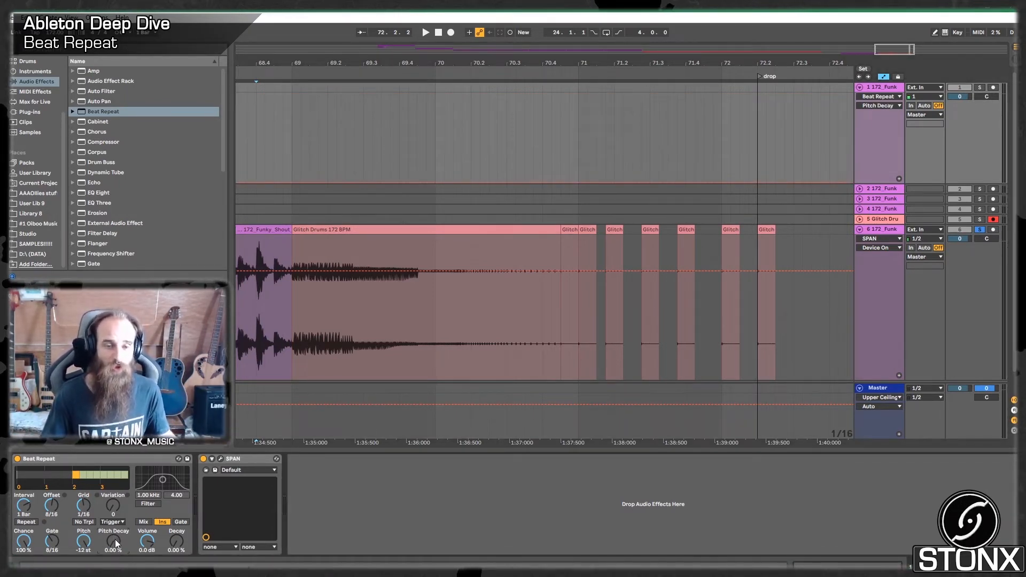
{"action": "left_click", "coordinate": [291, 167]}
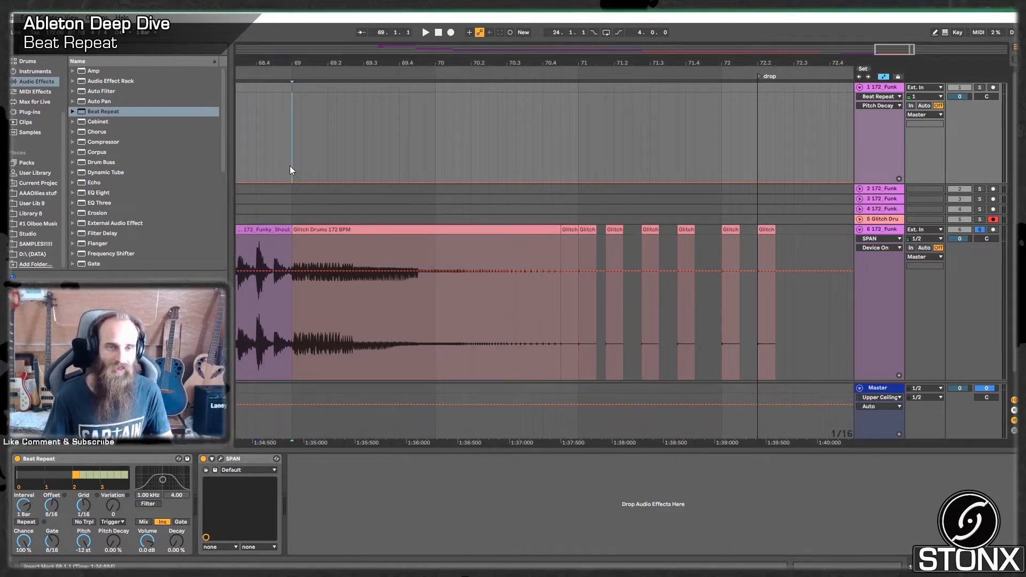
Step: Rename the Audio Effect Rack on track 4 as "Glitch Rack"
{"action": "left_click_drag", "start_coordinate": [902, 54], "coordinate": [716, 27]}
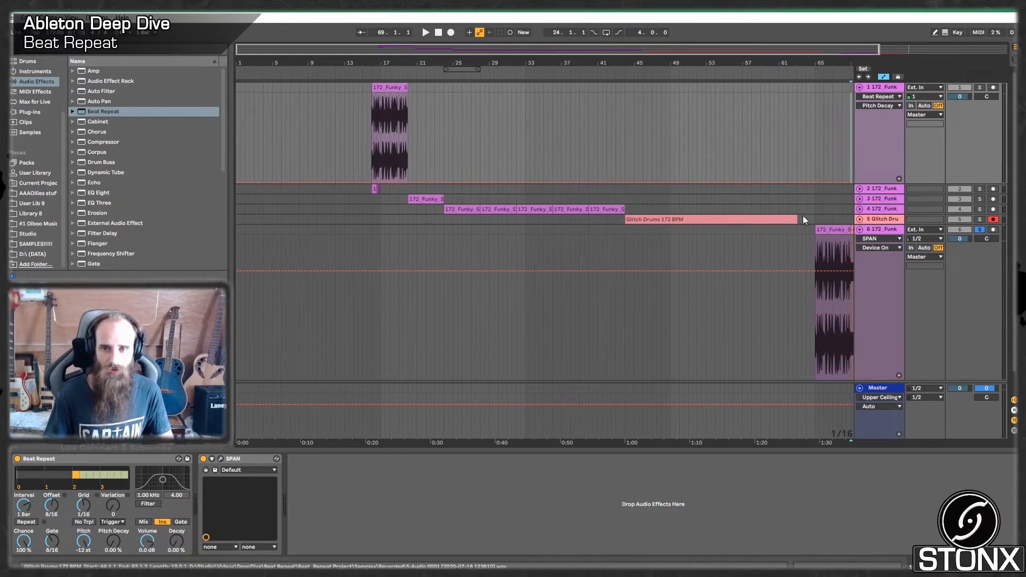
{"action": "left_click", "coordinate": [895, 210]}
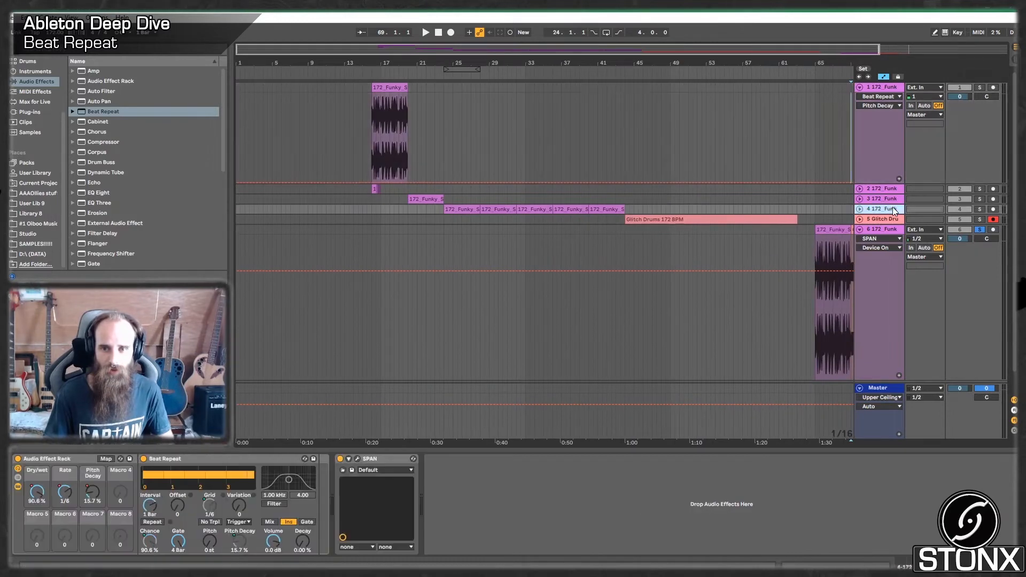
{"action": "left_click", "coordinate": [54, 460]}
{"action": "key", "text": "ctrl+r"}
{"action": "type", "text": "Glitch Rack"}
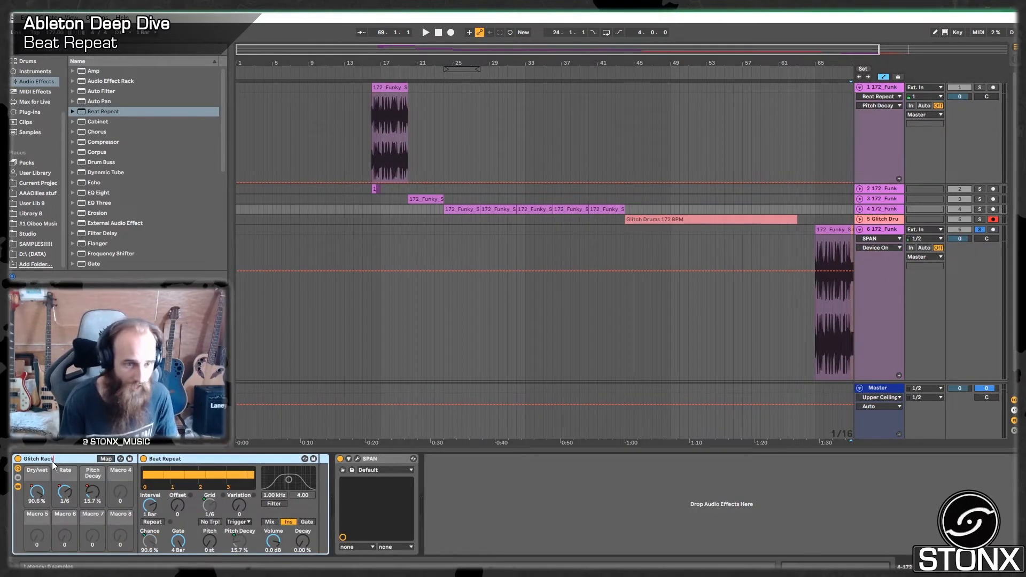
{"action": "key", "text": "Return"}
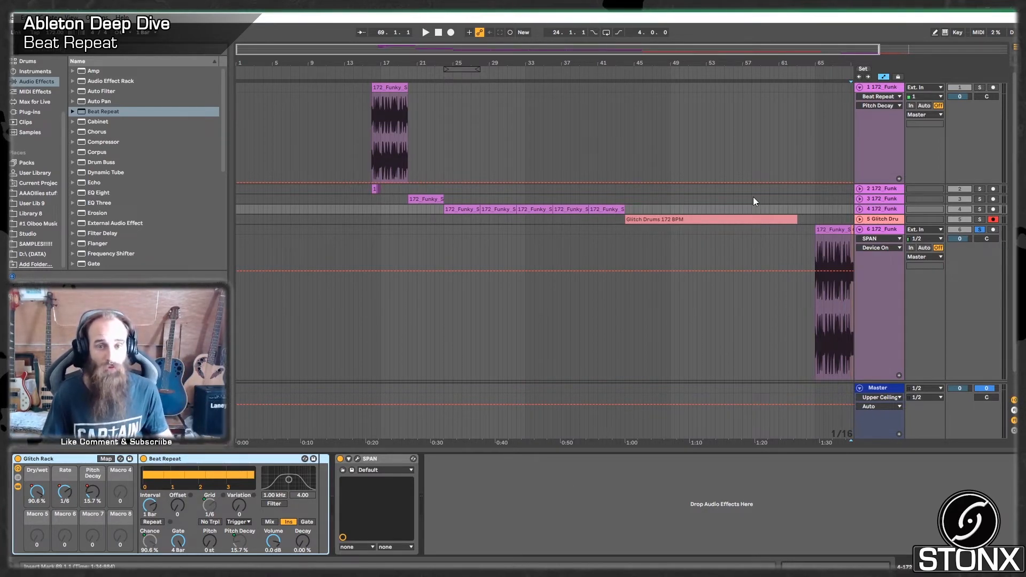
Step: Fold track 6 and copy the break clip from track 1 to a new track below it at bar 73
{"action": "left_click_drag", "start_coordinate": [534, 49], "coordinate": [536, 35]}
{"action": "left_click", "coordinate": [859, 229]}
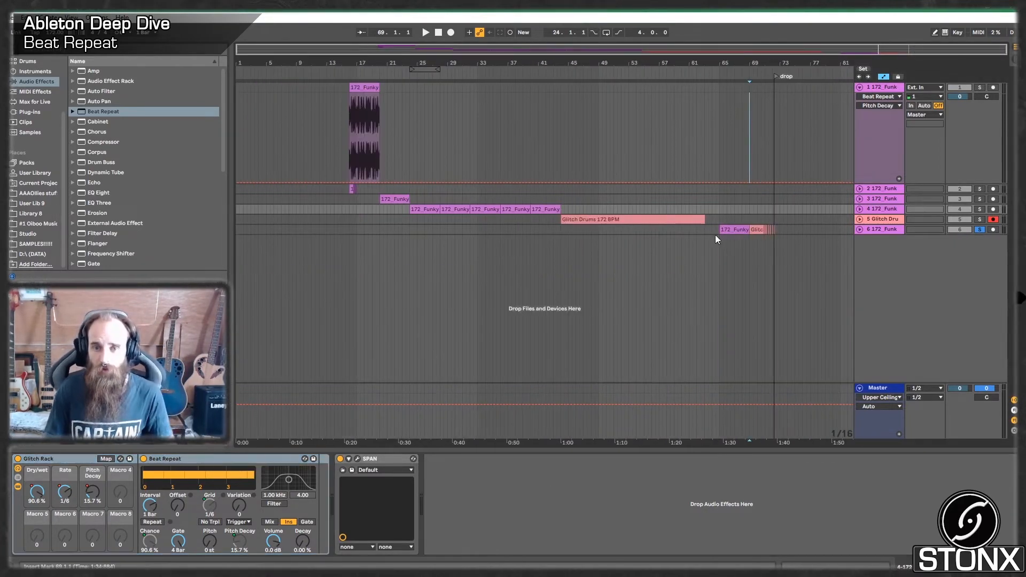
{"action": "left_click_drag", "start_coordinate": [365, 83], "coordinate": [791, 275]}
{"action": "left_click_drag", "start_coordinate": [868, 47], "coordinate": [868, 53]}
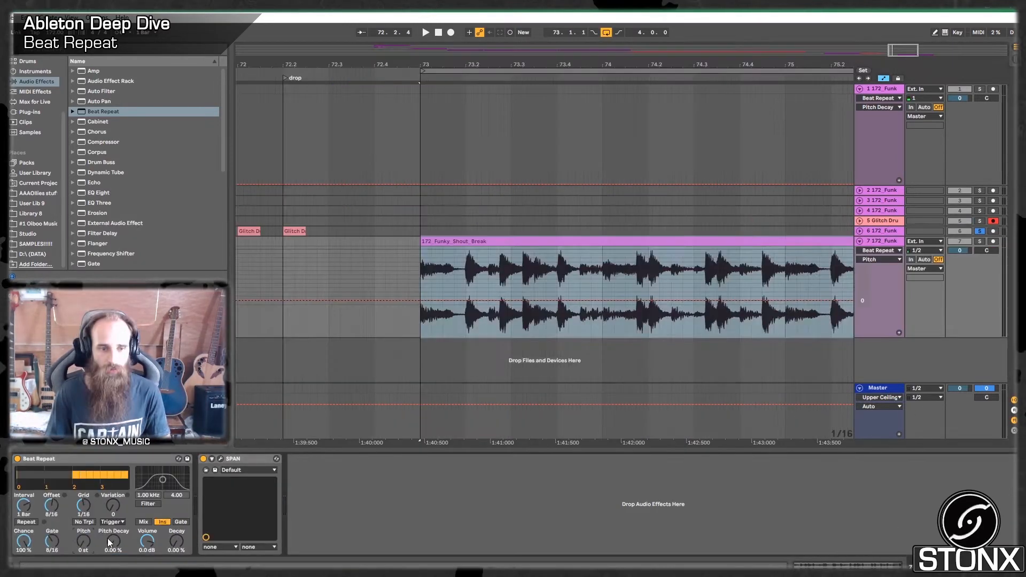
Step: Turn on the Beat Repeat filter on track 7 and set it to 126 Hz with a width of 0.50, auditioning the break
{"action": "left_click", "coordinate": [149, 503]}
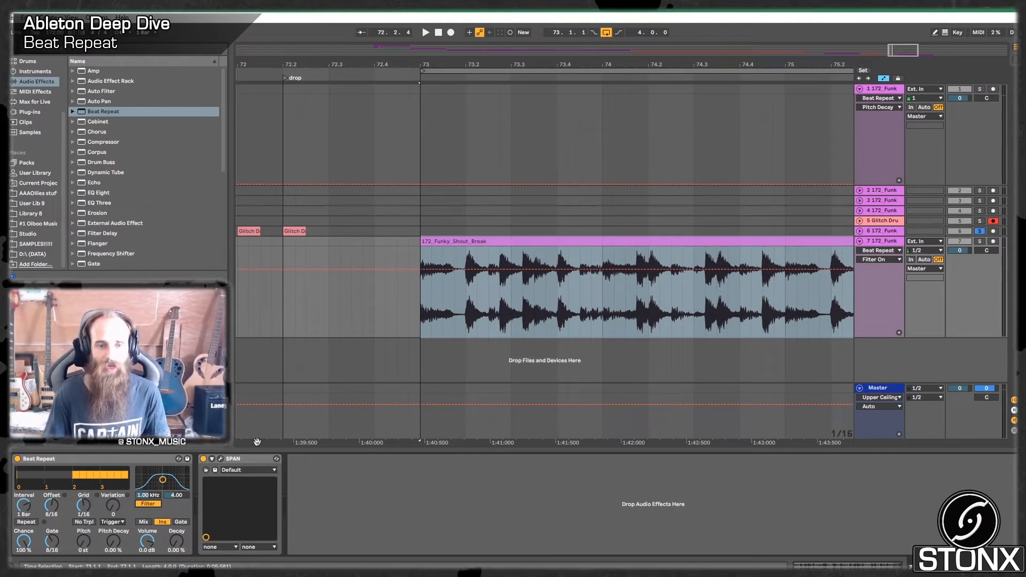
{"action": "left_click_drag", "start_coordinate": [159, 489], "coordinate": [163, 493]}
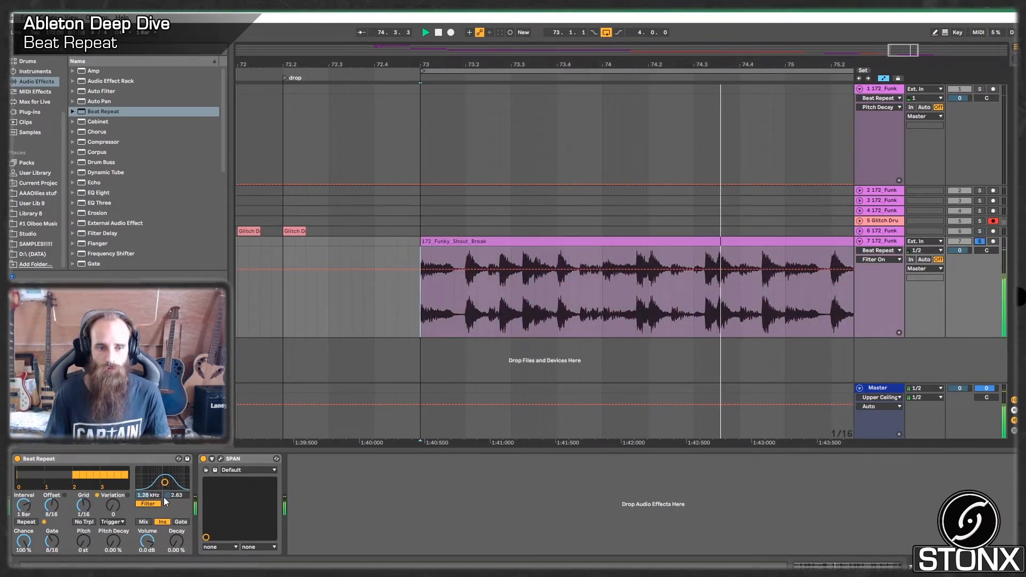
{"action": "key", "text": "space"}
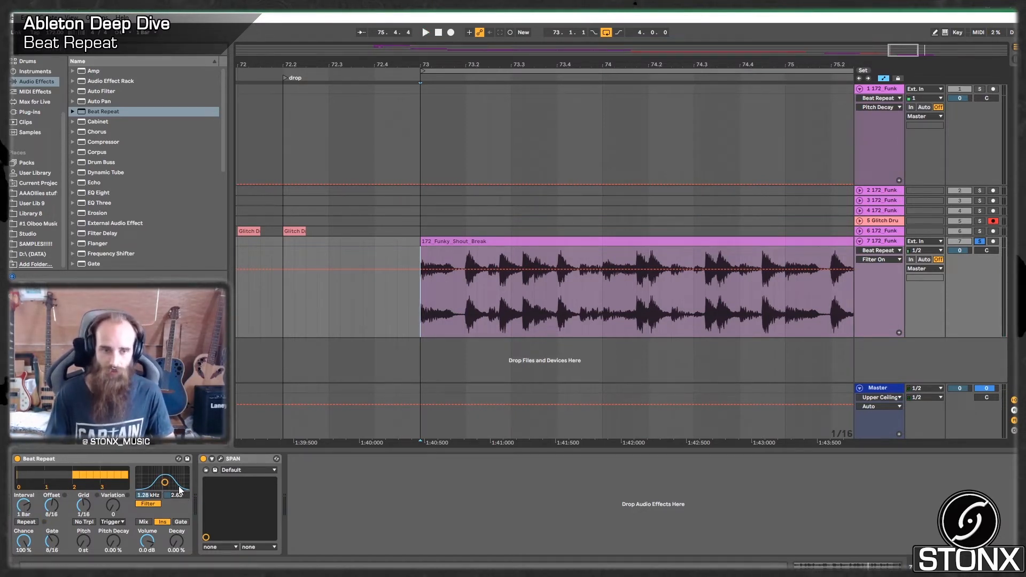
{"action": "left_click_drag", "start_coordinate": [180, 490], "coordinate": [169, 483]}
{"action": "key", "text": "space"}
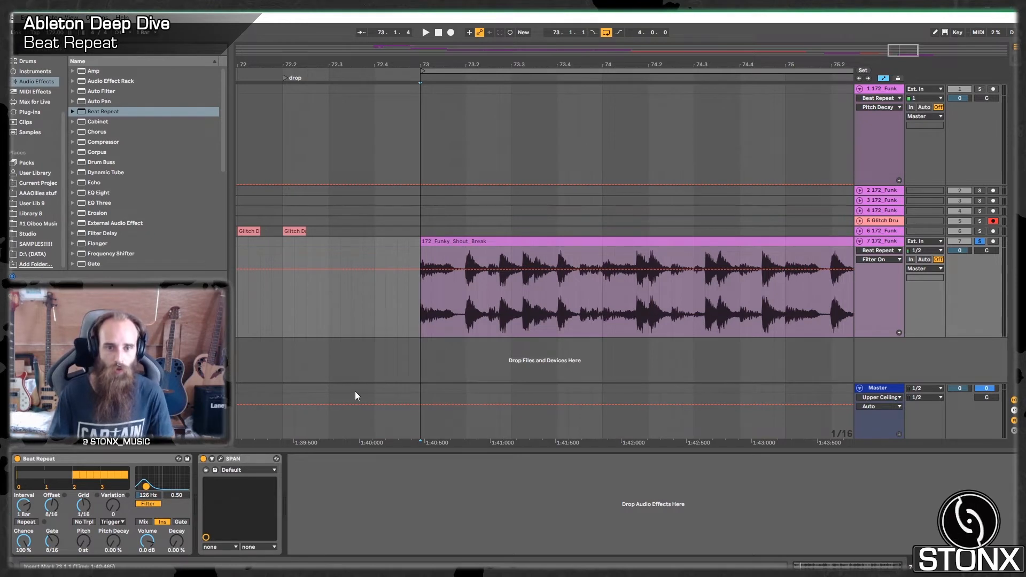
{"action": "key", "text": "space"}
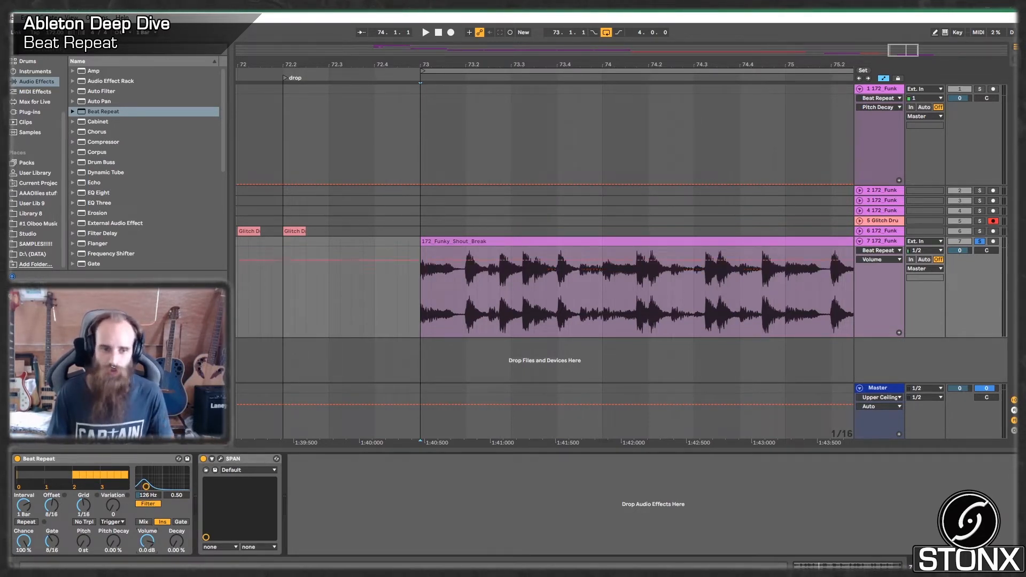
Step: Audition the break with Beat Repeat volume at 6.0 dB and at -12 dB, moving the filter to 10.8 kHz with a width of 9.00
{"action": "left_click_drag", "start_coordinate": [145, 545], "coordinate": [145, 531]}
{"action": "key", "text": "space"}
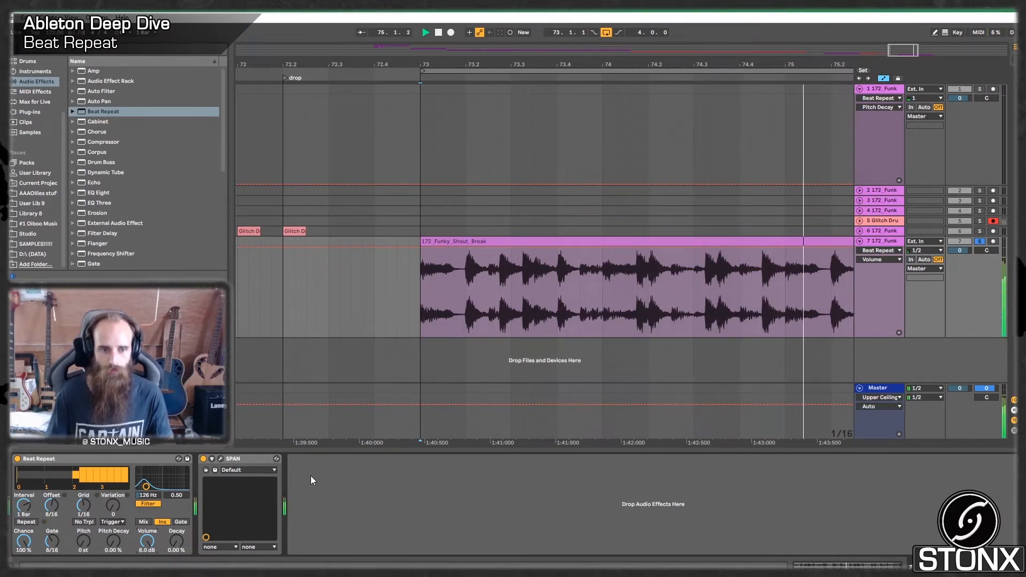
{"action": "left_click_drag", "start_coordinate": [145, 543], "coordinate": [146, 561]}
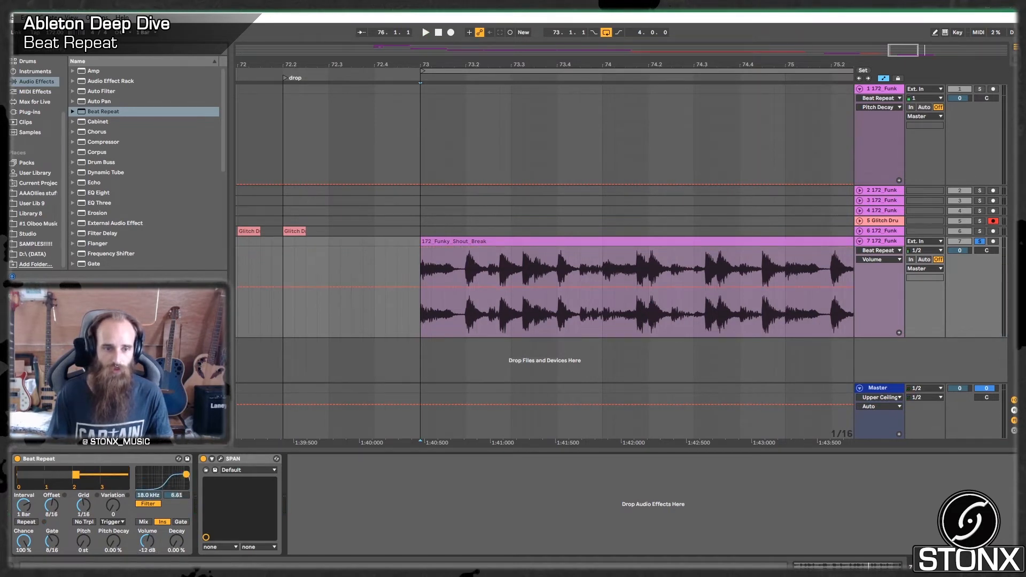
{"action": "key", "text": "space"}
{"action": "left_click_drag", "start_coordinate": [147, 541], "coordinate": [147, 562]}
{"action": "key", "text": "space"}
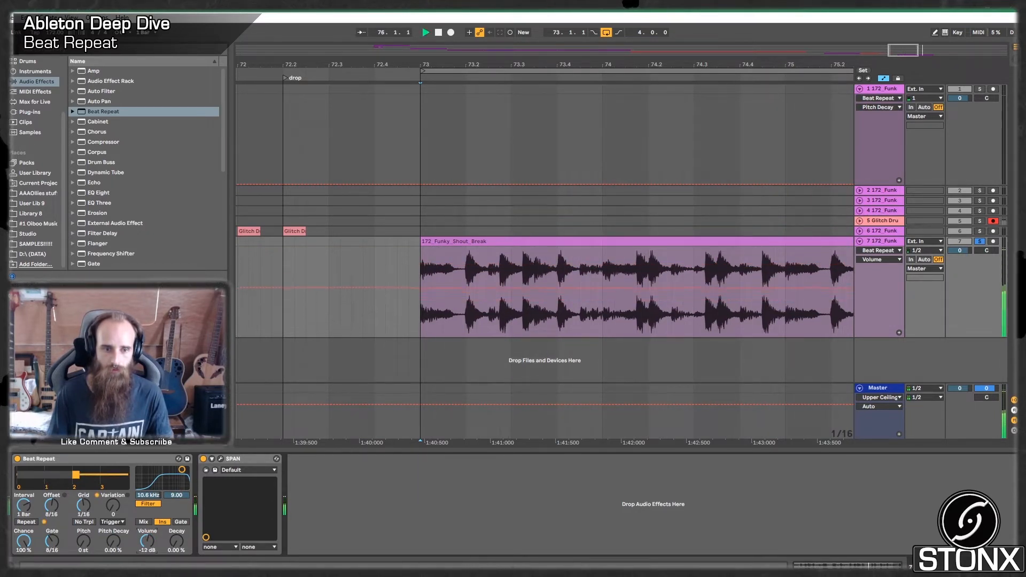
{"action": "key", "text": "space"}
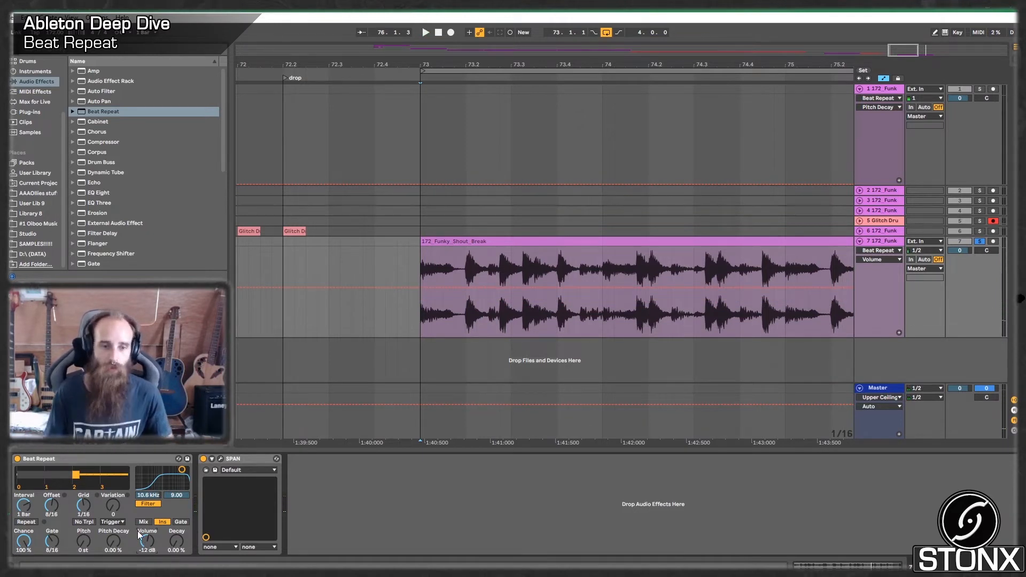
Step: Set Beat Repeat to -8 st pitch, 1.2 dB volume, 32.0% decay and a 3.02 kHz filter of width 1.83, and play the break
{"action": "left_click_drag", "start_coordinate": [92, 547], "coordinate": [91, 572]}
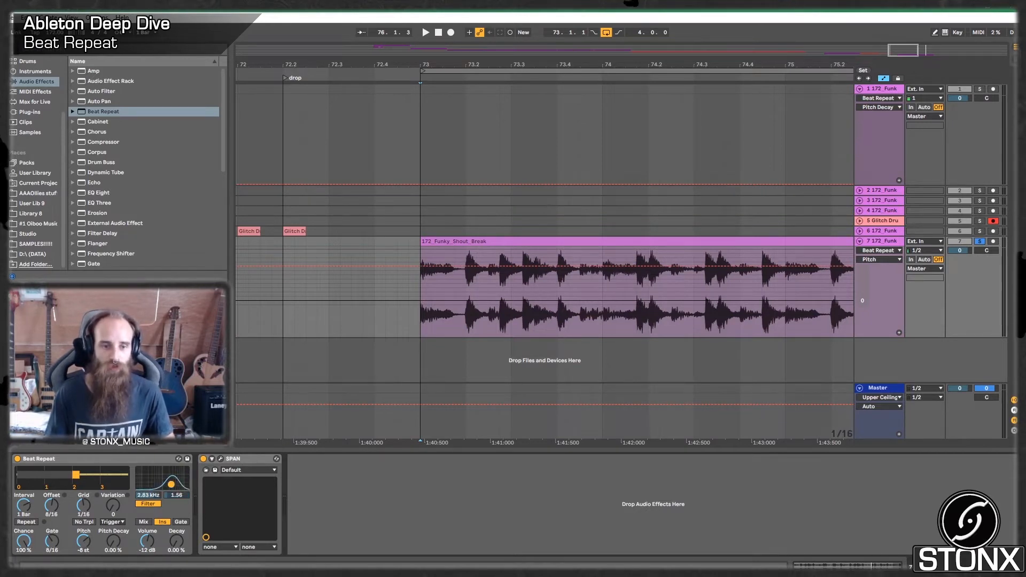
{"action": "left_click_drag", "start_coordinate": [147, 543], "coordinate": [180, 533]}
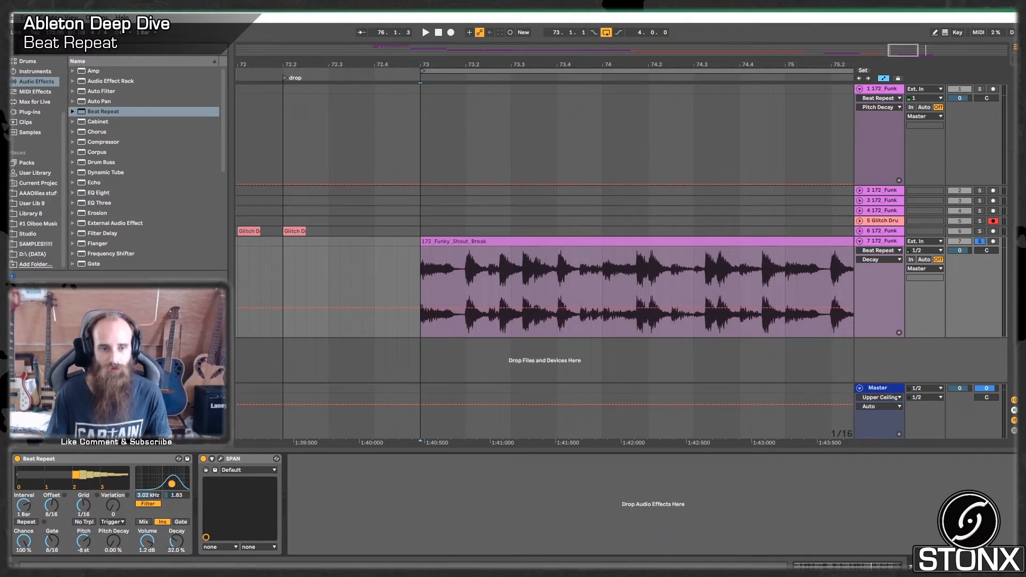
{"action": "key", "text": "space"}
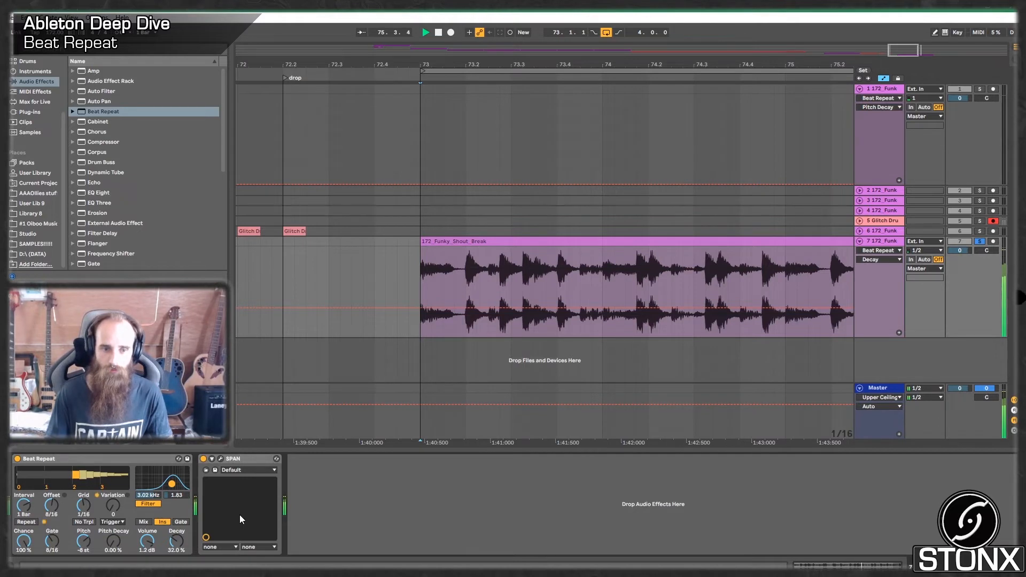
{"action": "key", "text": "space"}
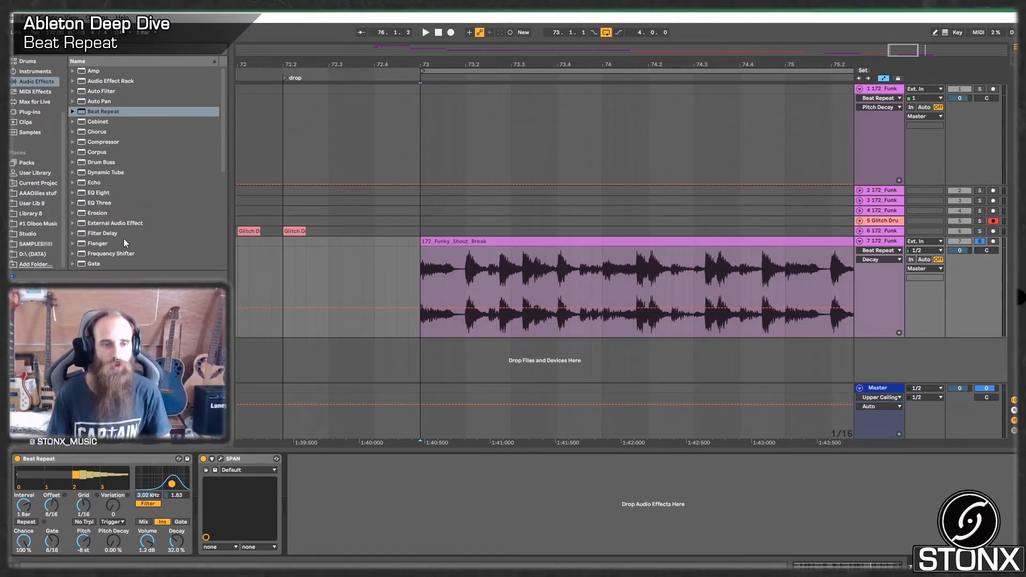
Step: Insert a Reverb after Beat Repeat on track 7 with Dry/Wet at 0% and show that parameter's automation
{"action": "scroll", "coordinate": [123, 243], "scroll_direction": "down", "scroll_amount": 6}
{"action": "left_click_drag", "start_coordinate": [97, 191], "coordinate": [212, 504]}
{"action": "left_click_drag", "start_coordinate": [449, 540], "coordinate": [448, 561]}
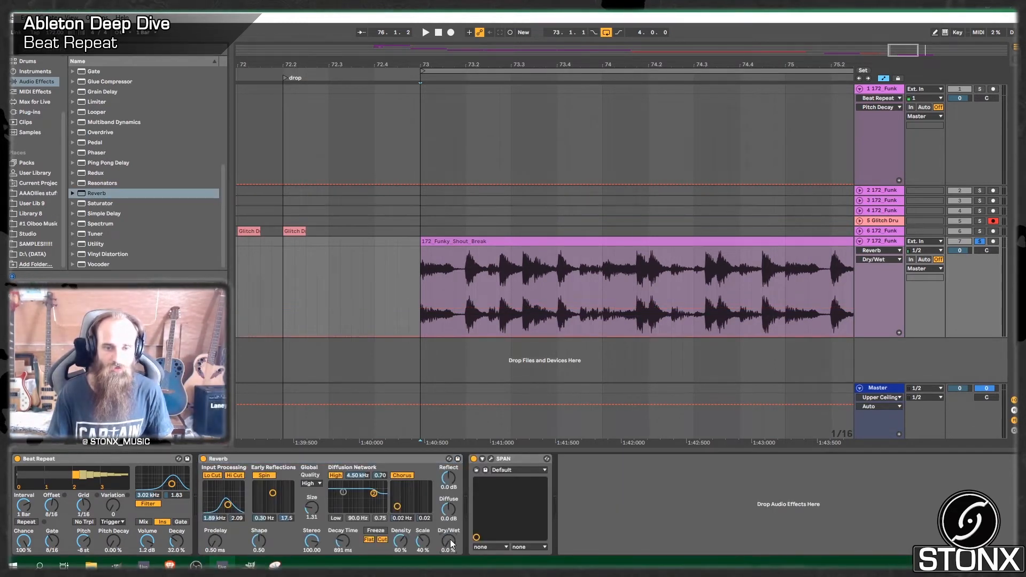
{"action": "right_click", "coordinate": [450, 539]}
{"action": "left_click", "coordinate": [470, 490]}
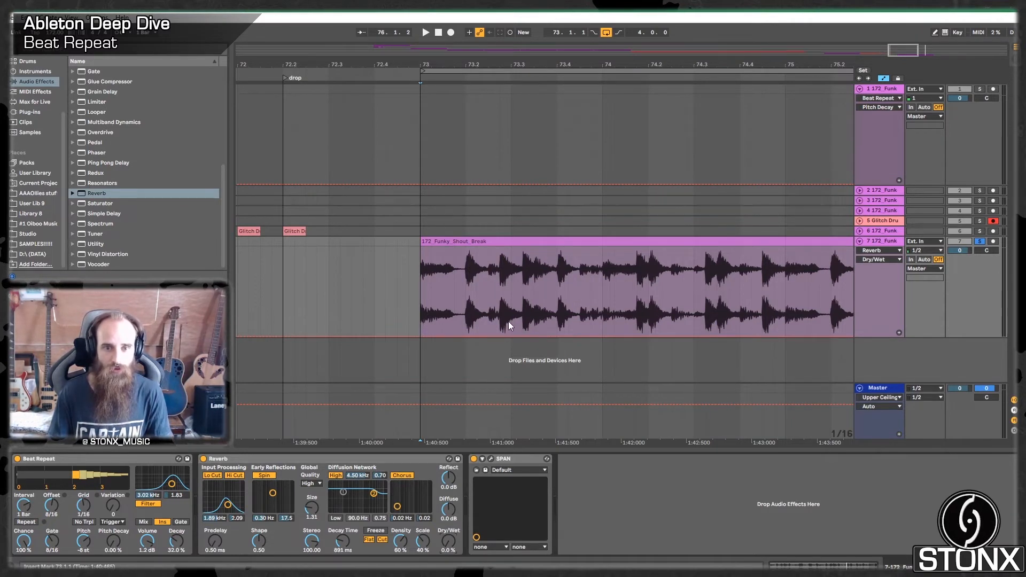
Step: Automate the reverb Dry/Wet from 0 to 100% between 73.3 and bar 74, dropping back to 0%, and play it
{"action": "left_click", "coordinate": [510, 339]}
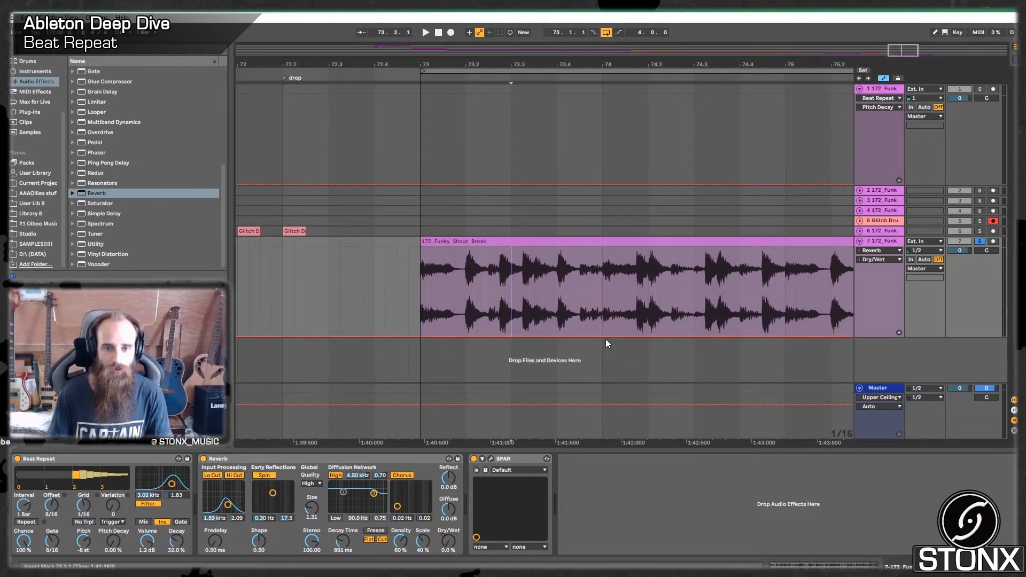
{"action": "left_click", "coordinate": [604, 337]}
{"action": "left_click_drag", "start_coordinate": [592, 338], "coordinate": [603, 248]}
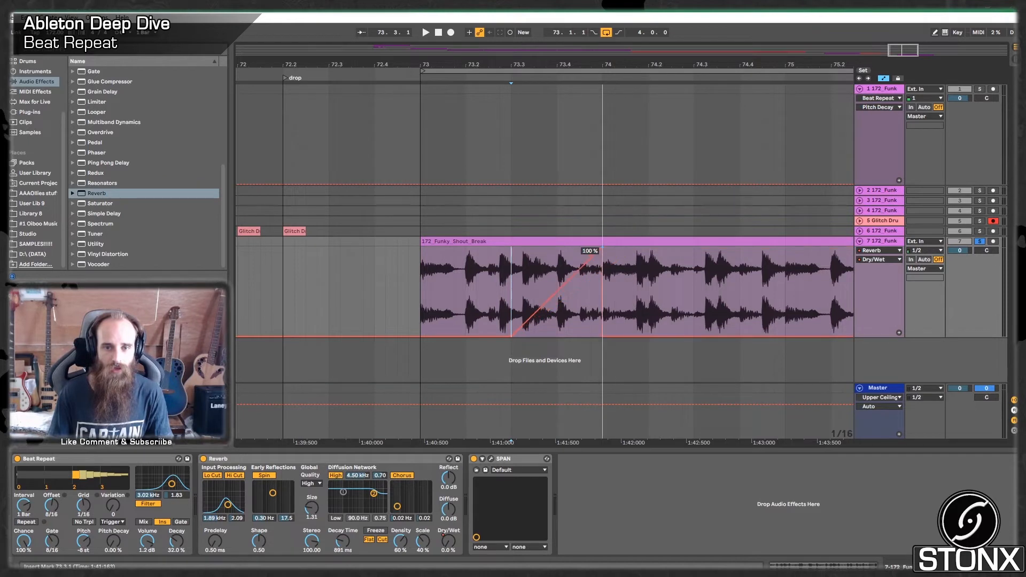
{"action": "left_click", "coordinate": [408, 319]}
{"action": "key", "text": "space"}
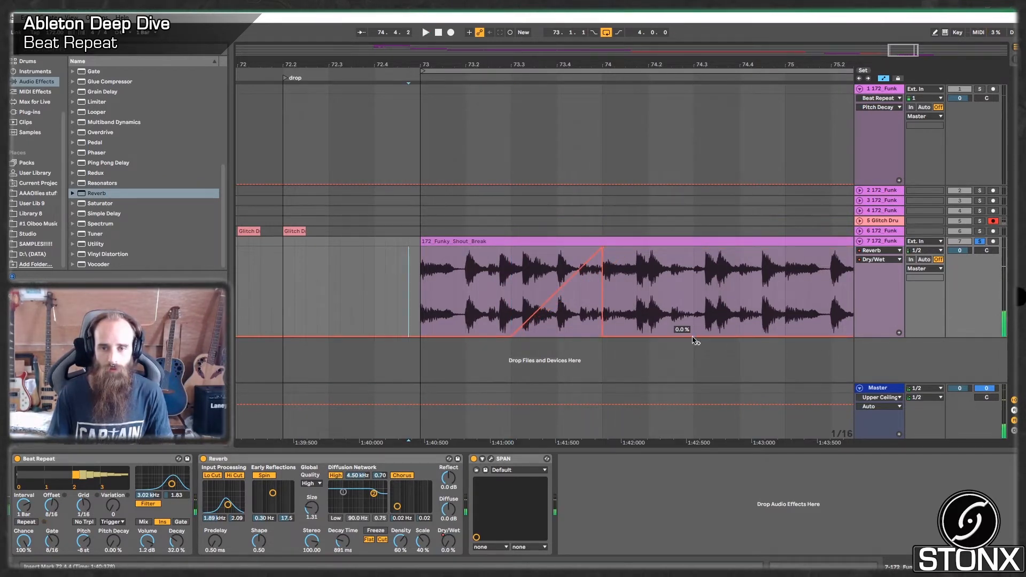
Step: Add a second reverb Dry/Wet ramp up to 100% between 74.3 and bar 75 and play the break from bar 73
{"action": "left_click_drag", "start_coordinate": [751, 335], "coordinate": [785, 249]}
{"action": "left_click", "coordinate": [422, 286]}
{"action": "key", "text": "space"}
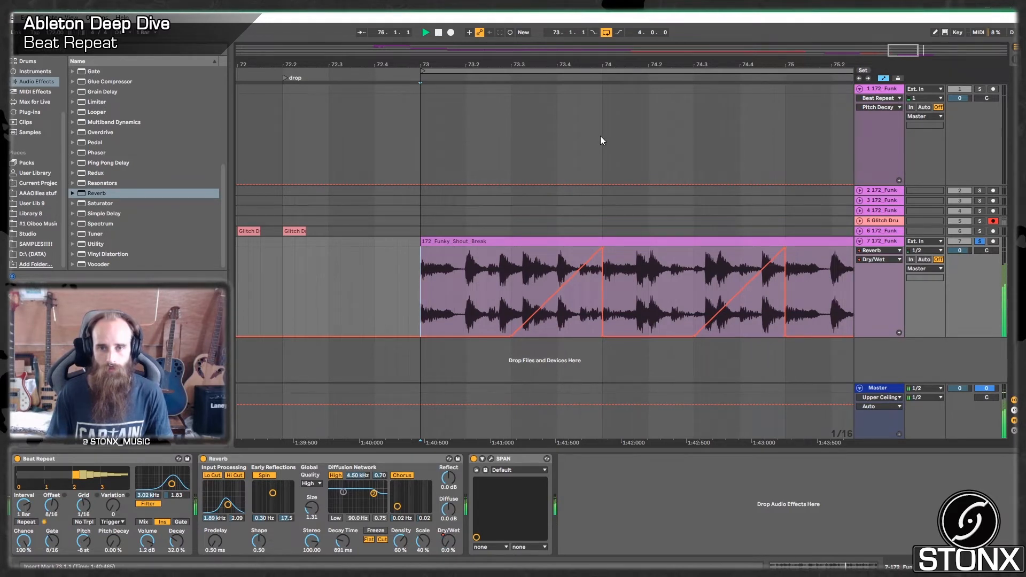
Step: Place the Oiboo_Bass_Vol1_Fast_Neuro_G1.wav sample on a new track at bar 77
{"action": "left_click_drag", "start_coordinate": [911, 49], "coordinate": [904, 52]}
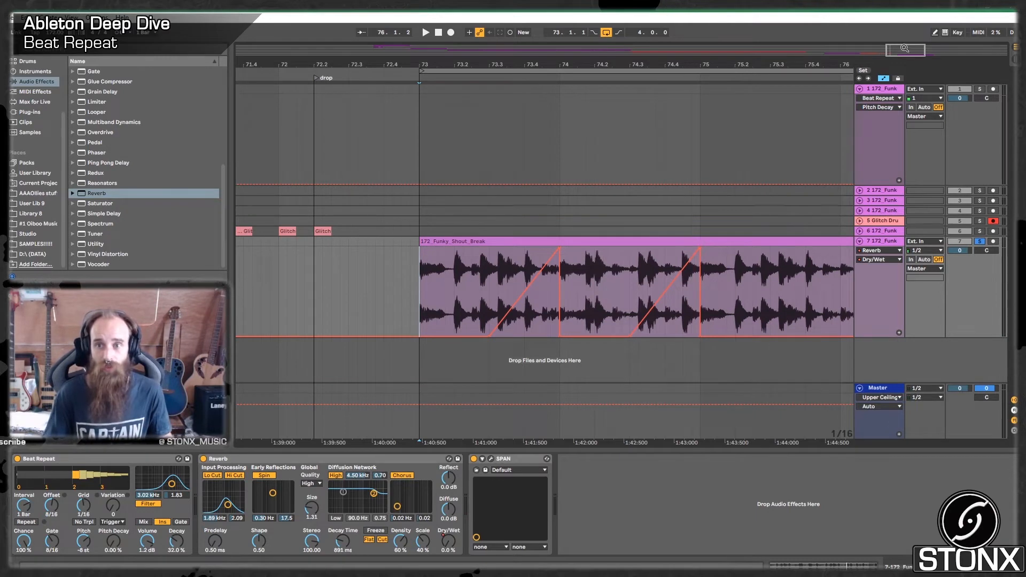
{"action": "left_click_drag", "start_coordinate": [904, 49], "coordinate": [925, 36]}
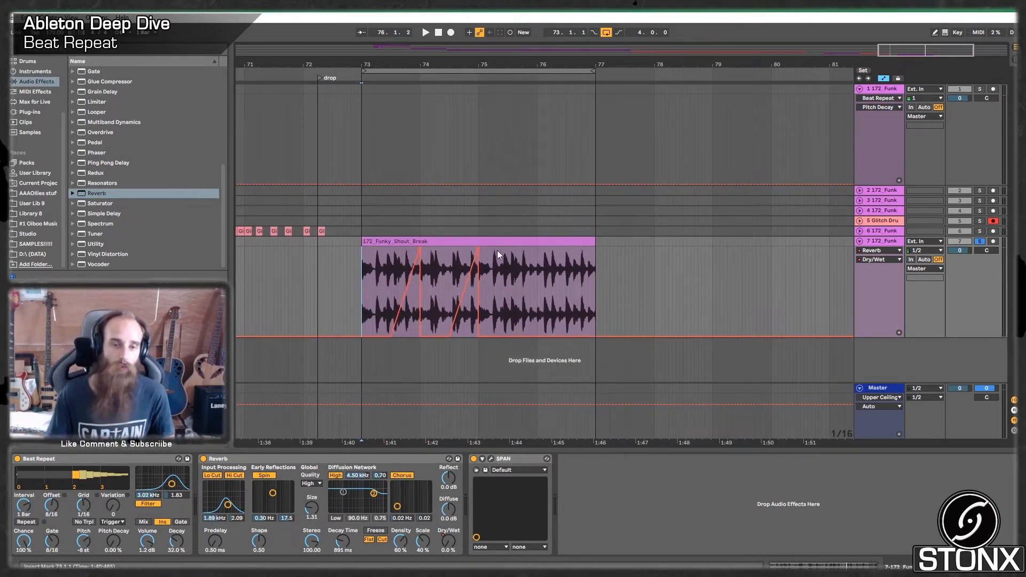
{"action": "left_click", "coordinate": [33, 224]}
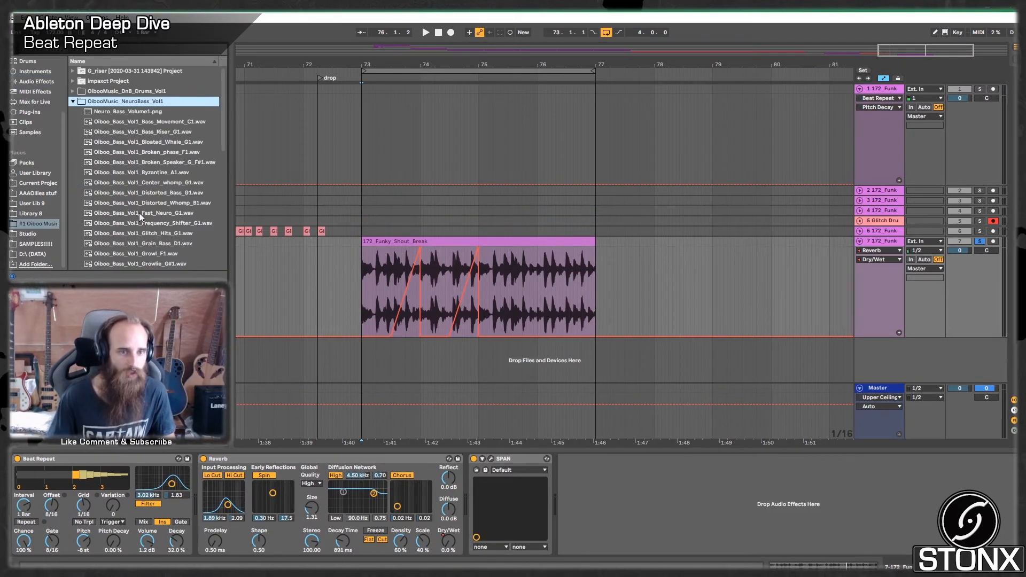
{"action": "left_click", "coordinate": [139, 213]}
{"action": "left_click_drag", "start_coordinate": [537, 341], "coordinate": [596, 354]}
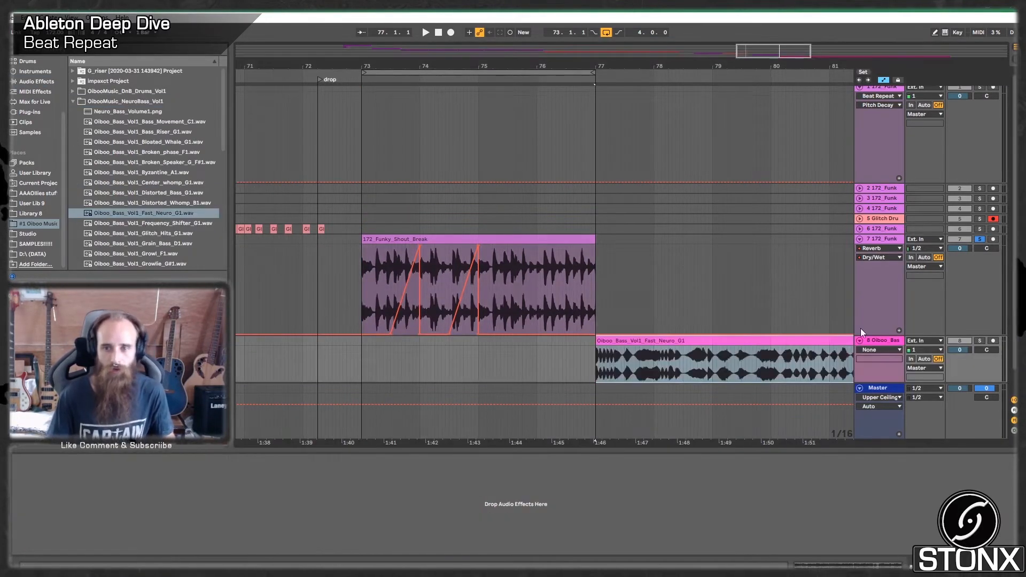
{"action": "left_click_drag", "start_coordinate": [780, 50], "coordinate": [805, 51]}
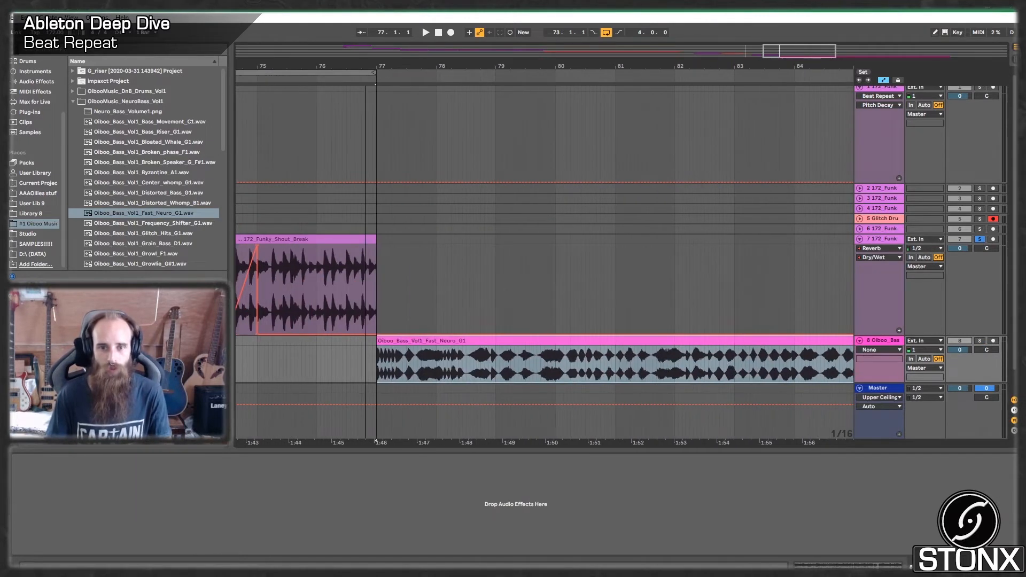
Step: Solo the new bass track and play the bass clip from bar 77
{"action": "left_click", "coordinate": [377, 371]}
{"action": "key", "text": "space"}
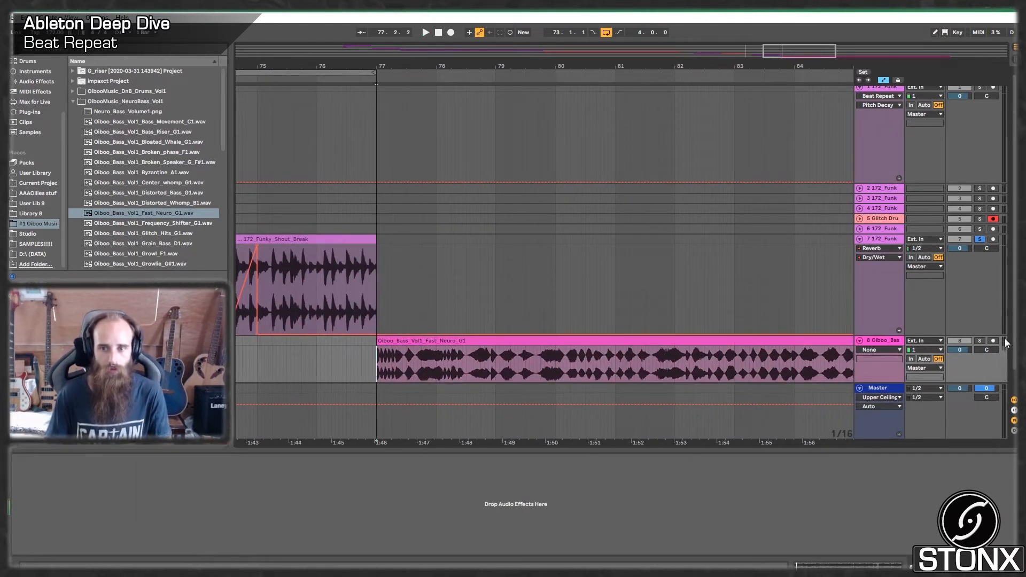
{"action": "left_click", "coordinate": [980, 340]}
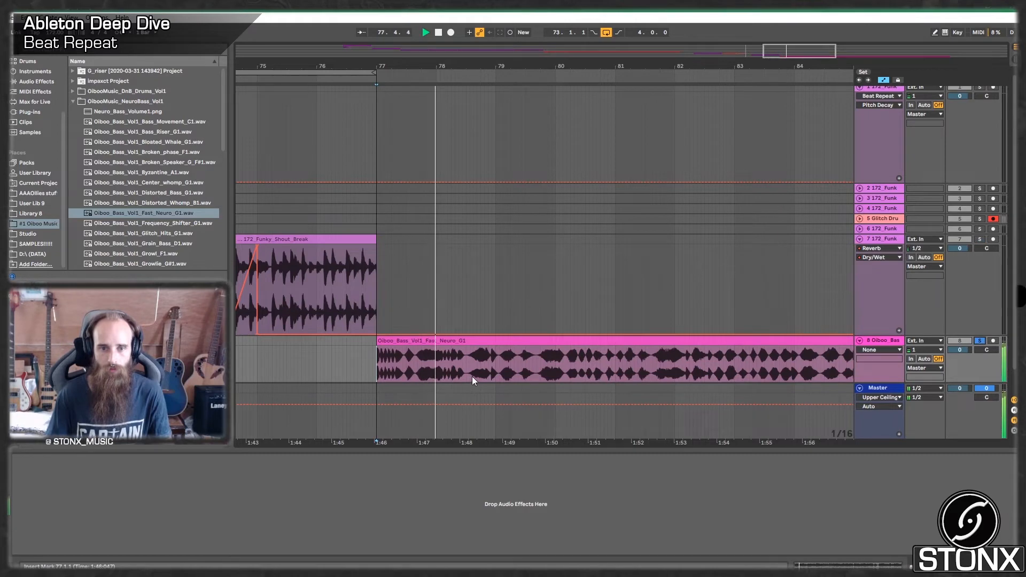
{"action": "key", "text": "space"}
Step: Delete everything in the bass clip after about 78.3, keeping only its opening section from bar 77
{"action": "left_click_drag", "start_coordinate": [469, 364], "coordinate": [577, 348]}
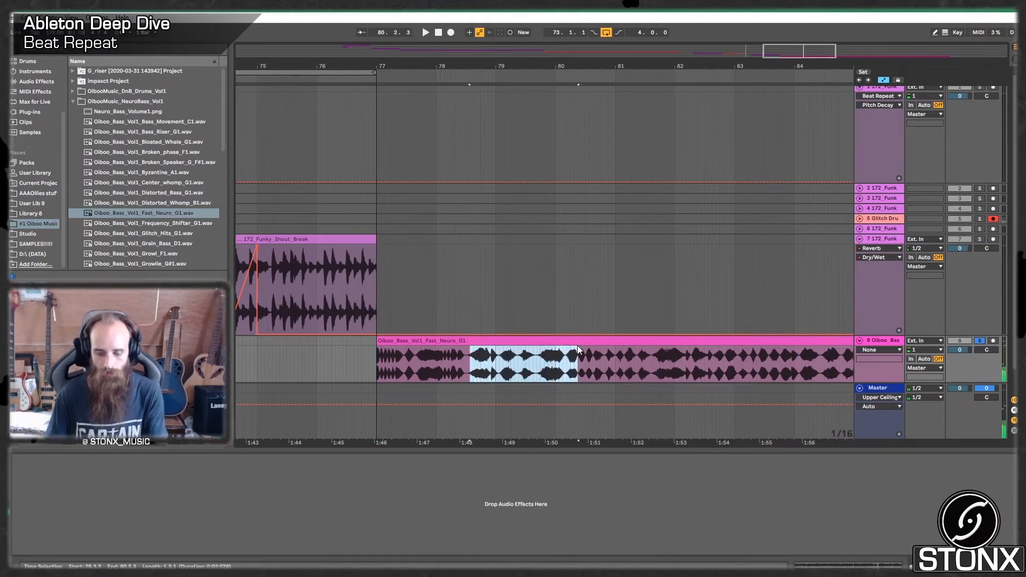
{"action": "key", "text": "Delete"}
{"action": "left_click", "coordinate": [608, 340]}
{"action": "key", "text": "Delete"}
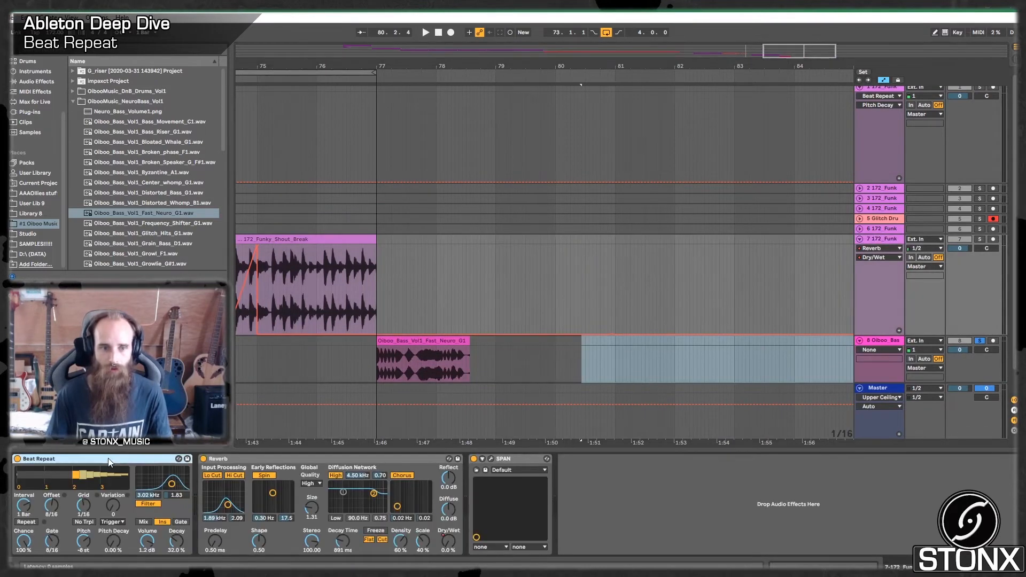
Step: Copy the Beat Repeat from track 7 to the bass track and reset its pitch and decay to zero
{"action": "left_click", "coordinate": [421, 342]}
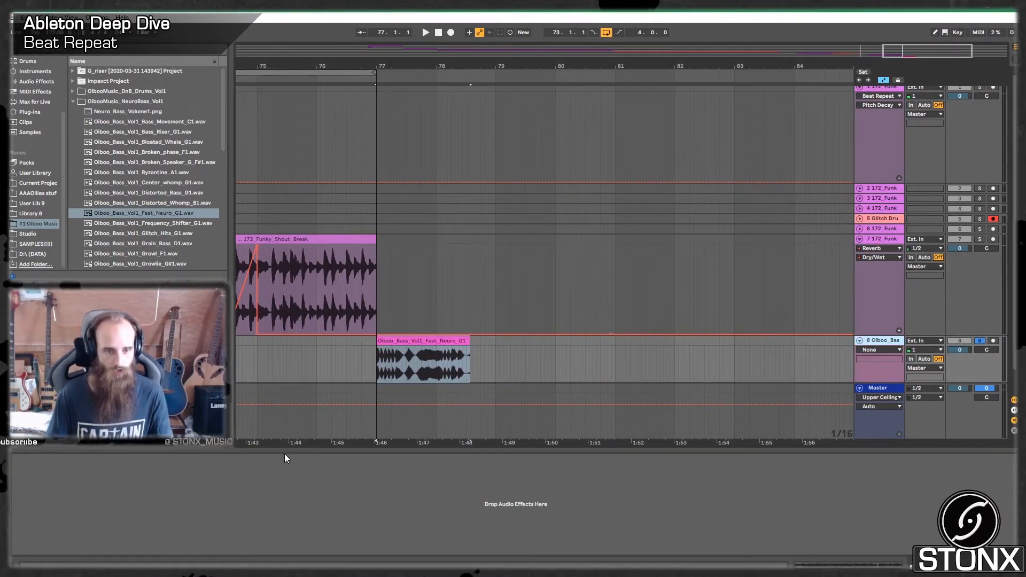
{"action": "left_click", "coordinate": [255, 463]}
{"action": "key", "text": "ctrl+v"}
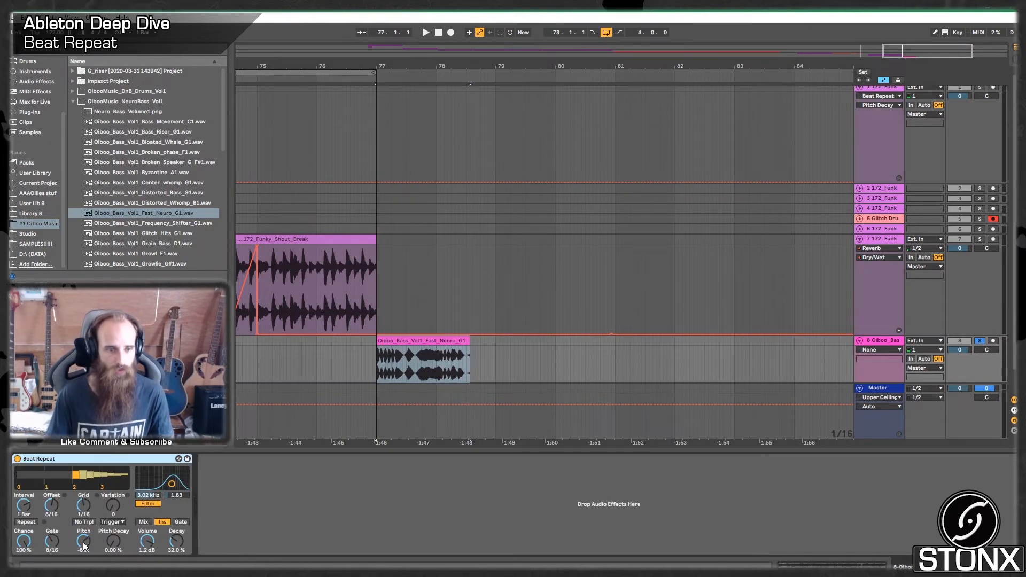
{"action": "left_click_drag", "start_coordinate": [84, 545], "coordinate": [149, 535]}
{"action": "double_click", "coordinate": [179, 540]}
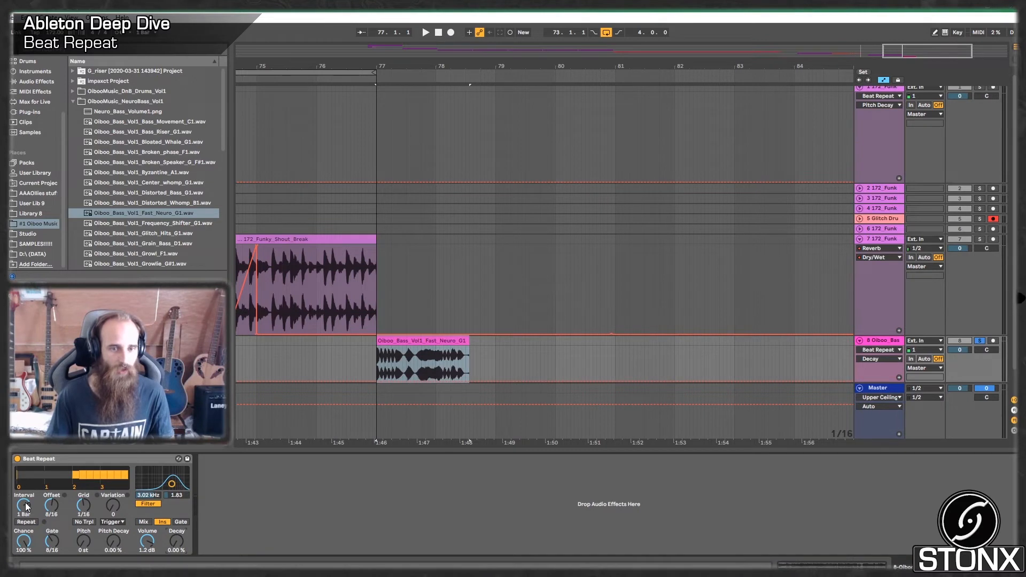
Step: Lengthen the bass clip to bar 79 and set its Beat Repeat to 2 Bar interval, 4 Bar gate, 1/2 grid and 0.0 dB volume
{"action": "left_click_drag", "start_coordinate": [465, 340], "coordinate": [435, 342]}
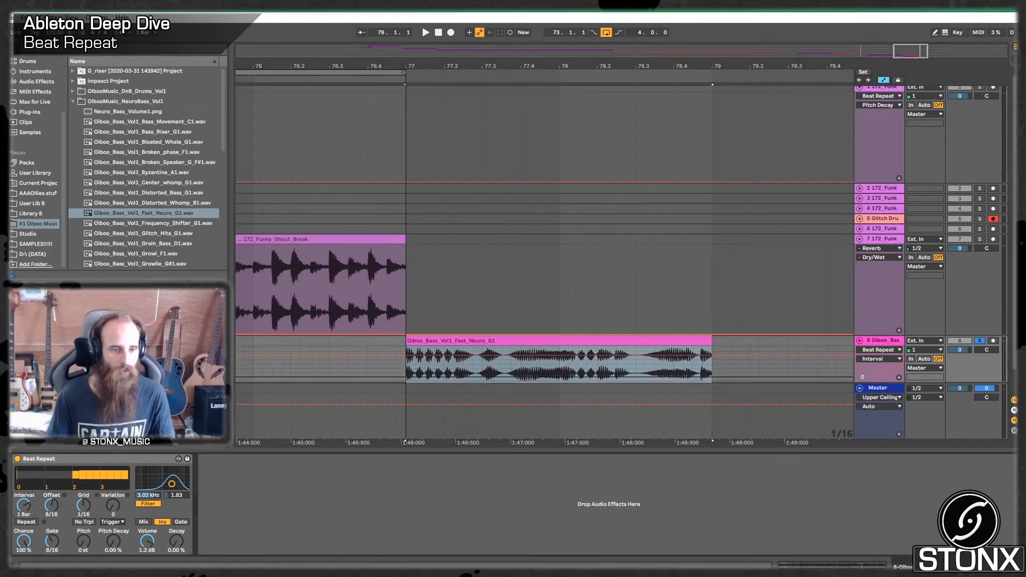
{"action": "left_click_drag", "start_coordinate": [22, 517], "coordinate": [84, 489]}
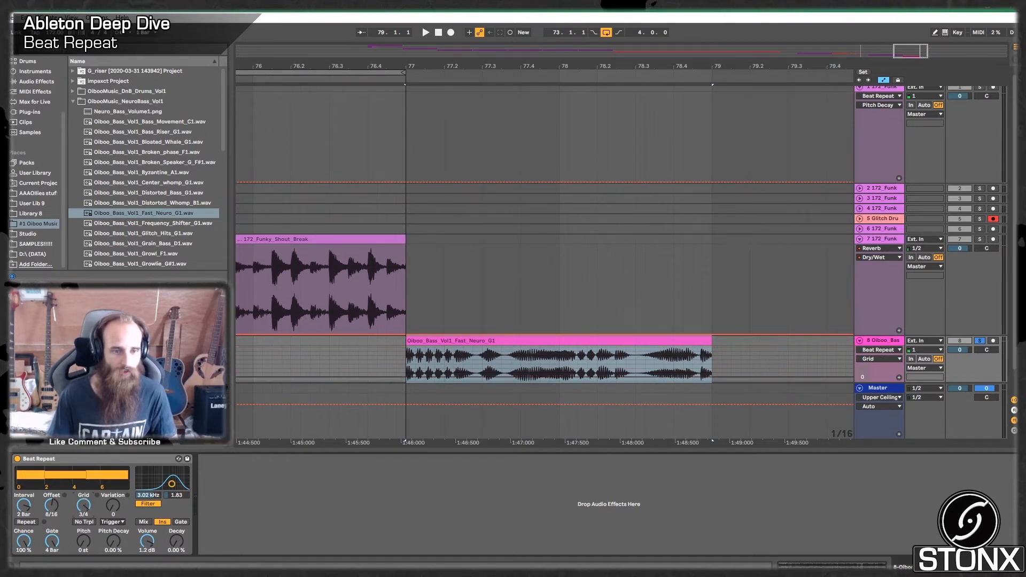
{"action": "double_click", "coordinate": [149, 545]}
{"action": "left_click_drag", "start_coordinate": [85, 508], "coordinate": [86, 506]}
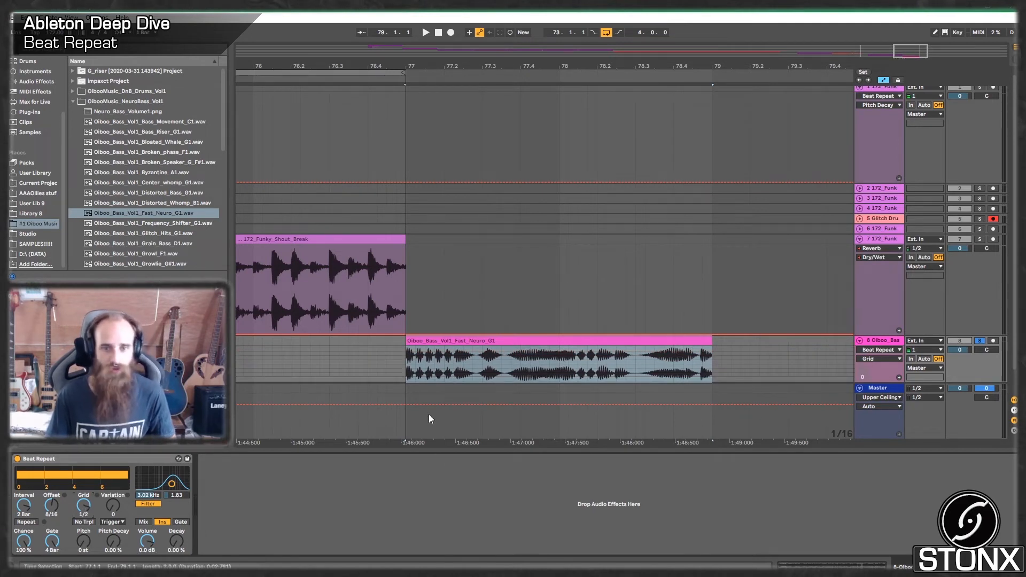
{"action": "left_click", "coordinate": [405, 361]}
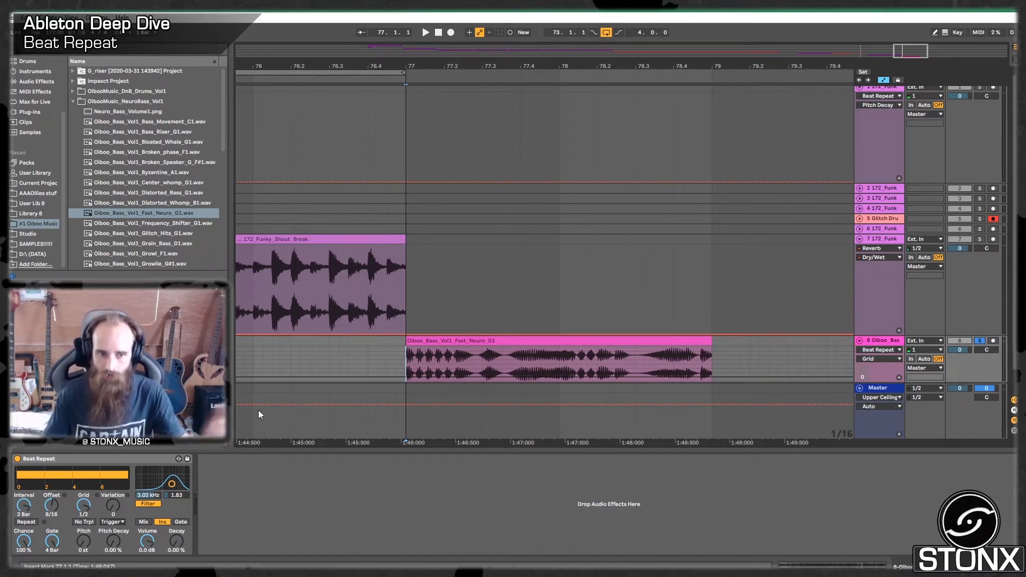
Step: Try Beat Repeat offsets up to 4/16 on the bass track and leave the offset at 0
{"action": "left_click_drag", "start_coordinate": [53, 503], "coordinate": [51, 510]}
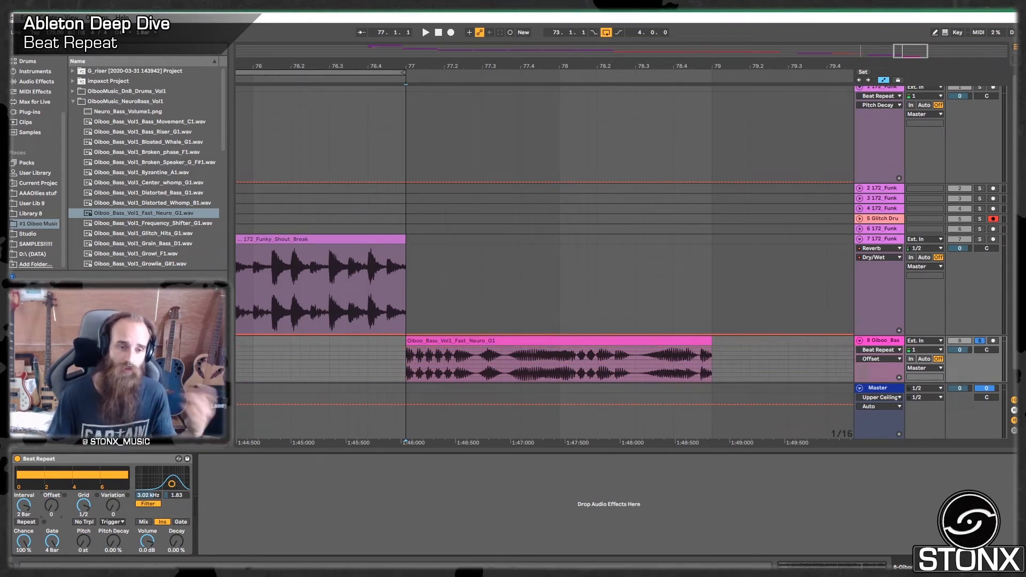
{"action": "left_click_drag", "start_coordinate": [53, 505], "coordinate": [53, 502]}
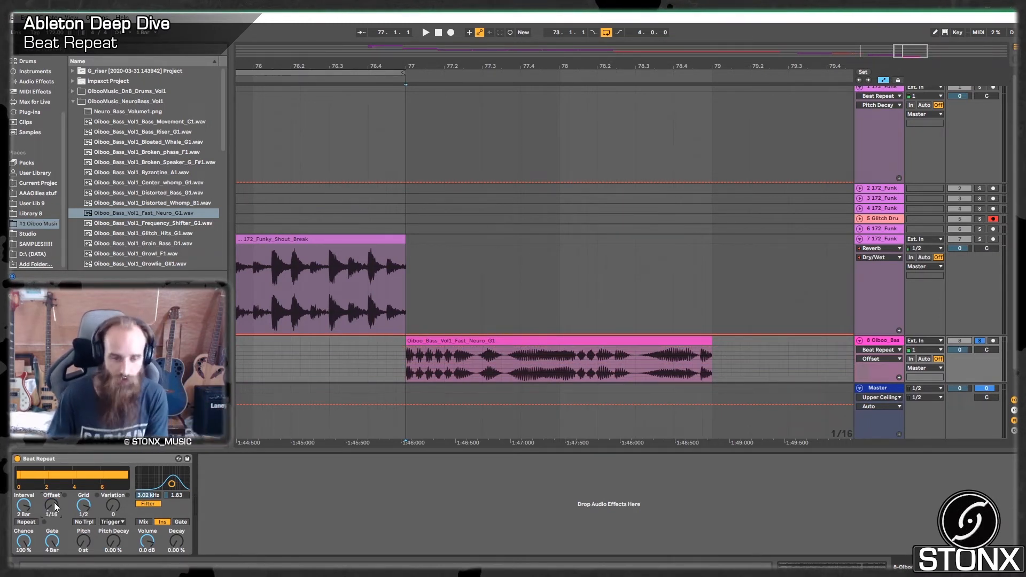
{"action": "key", "text": "Up"}
{"action": "key", "text": "Up"}
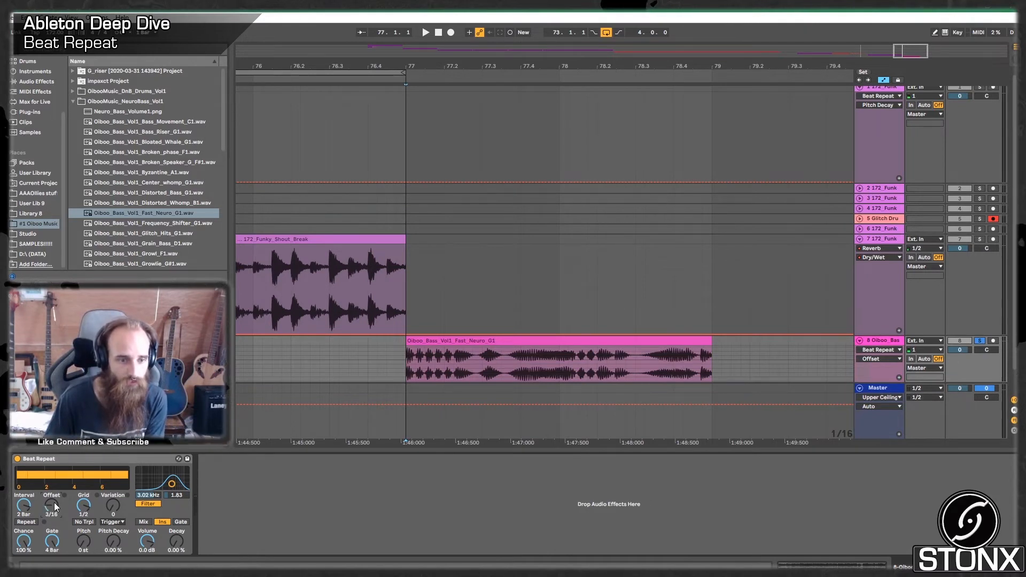
{"action": "key", "text": "Up"}
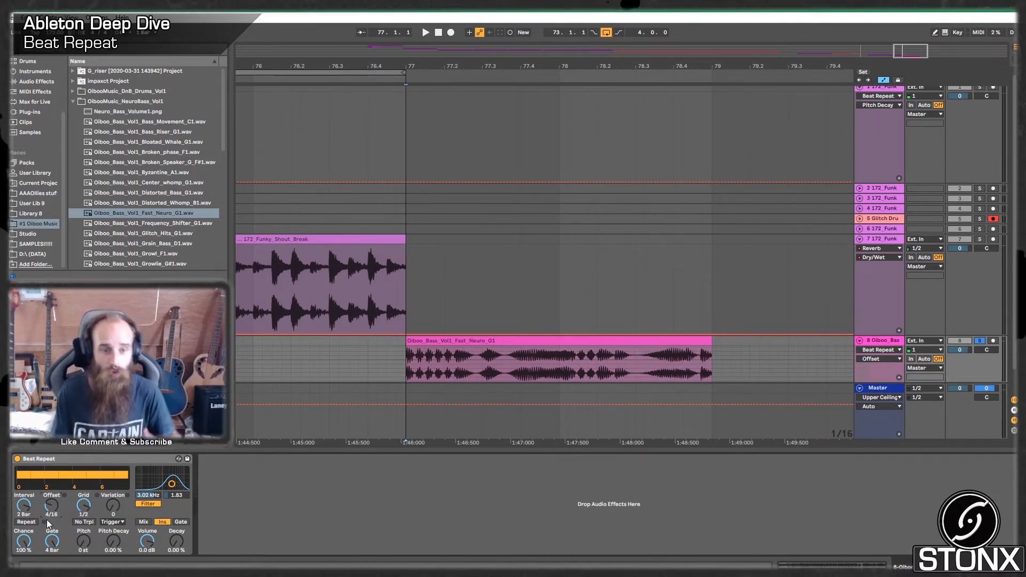
{"action": "key", "text": "Down"}
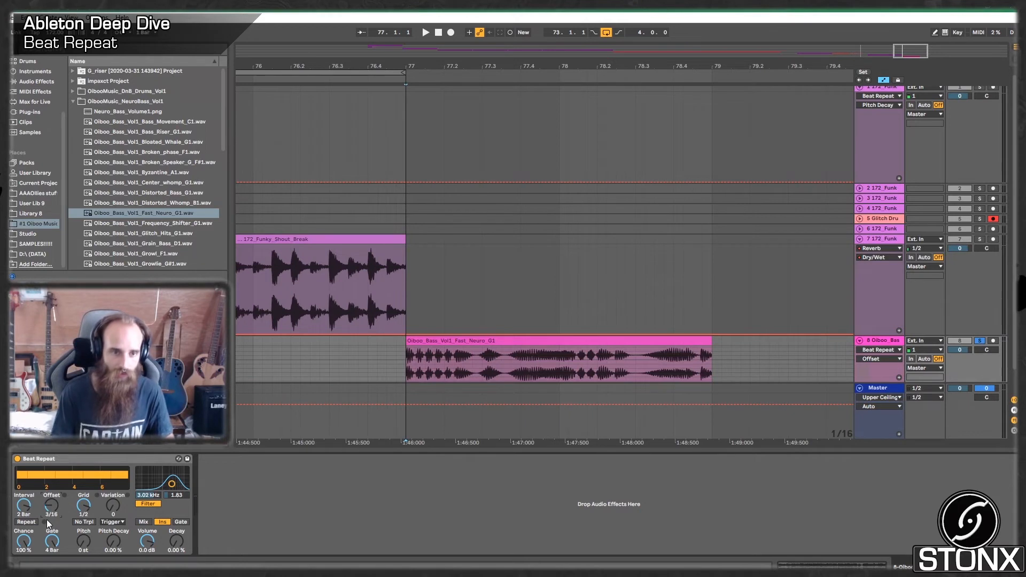
{"action": "key", "text": "Down"}
{"action": "key", "text": "Down"}
{"action": "key", "text": "Down"}
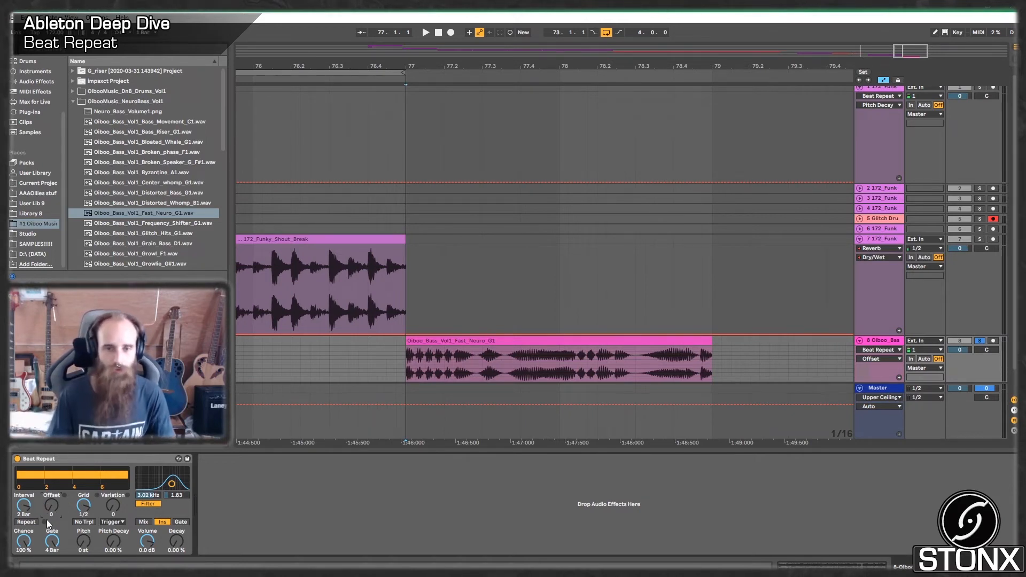
Step: Play the repeated bass clip from bar 77 and mark its first two beats, 77 to 77.3, for another playback
{"action": "key", "text": "space"}
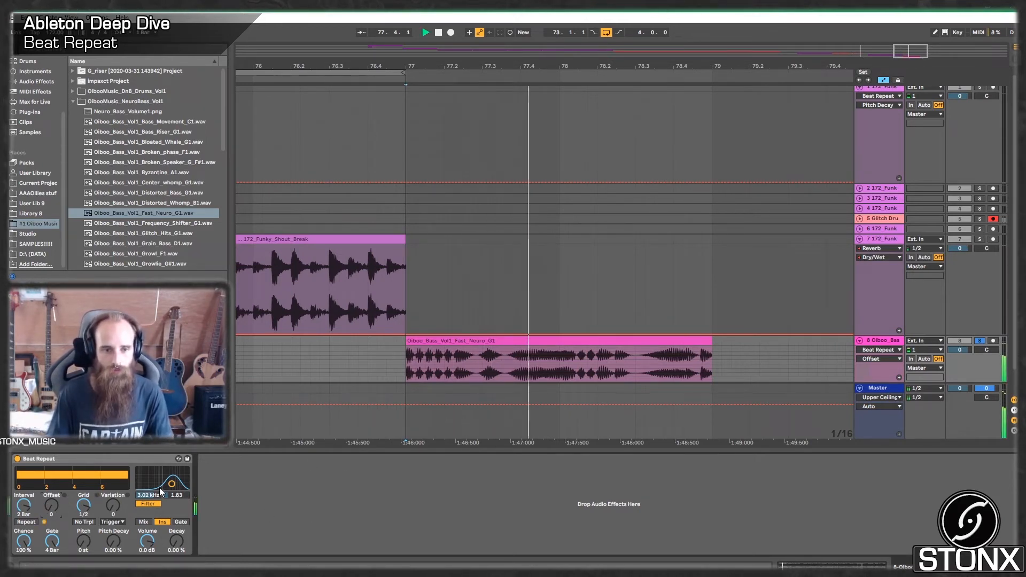
{"action": "key", "text": "space"}
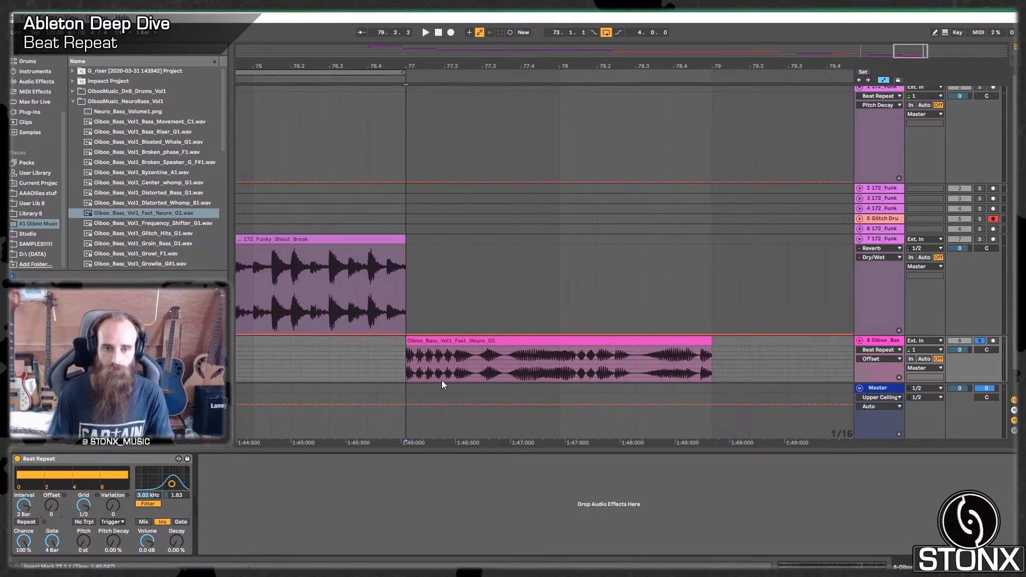
{"action": "left_click_drag", "start_coordinate": [411, 371], "coordinate": [482, 372]}
{"action": "key", "text": "space"}
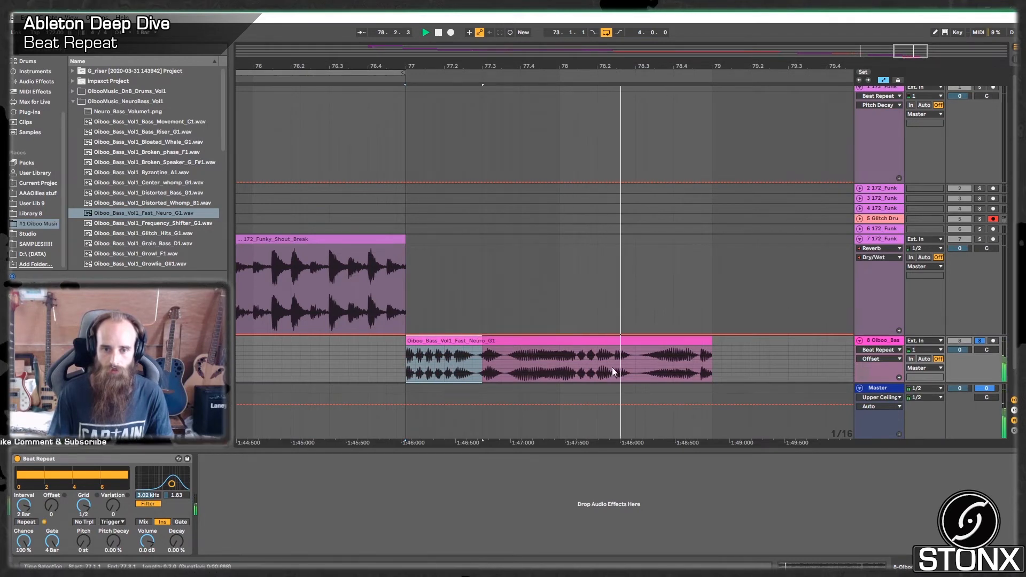
{"action": "key", "text": "space"}
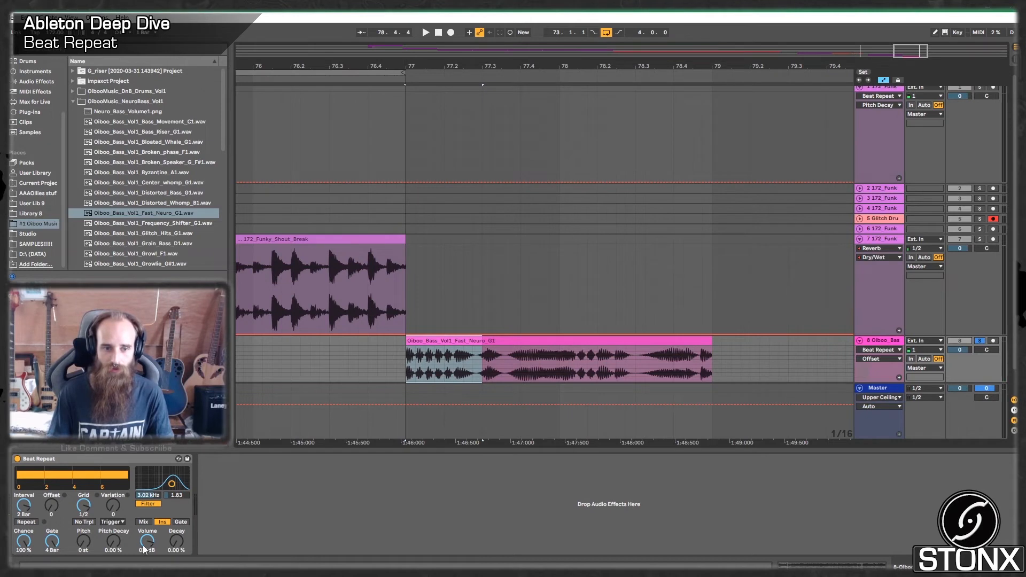
Step: Set the bass Beat Repeat's volume to -2.0 dB and decay to 15.9 %, and play the result
{"action": "left_click_drag", "start_coordinate": [148, 540], "coordinate": [176, 534]}
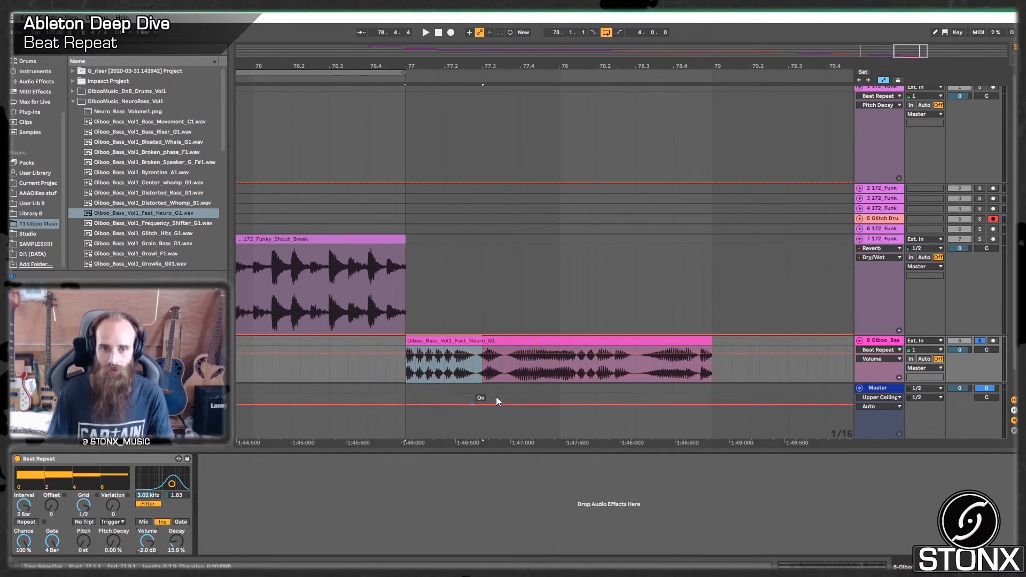
{"action": "key", "text": "space"}
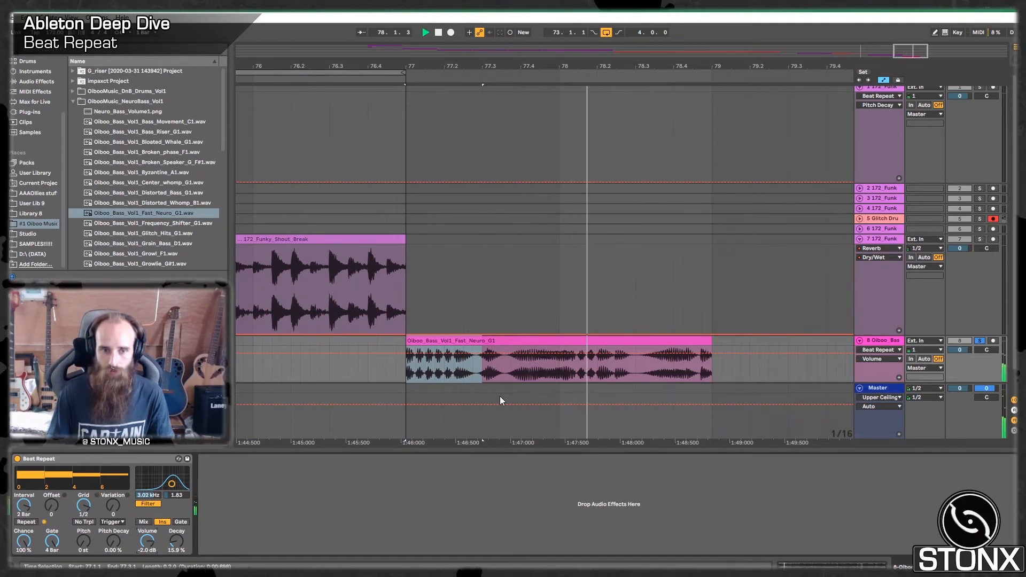
{"action": "key", "text": "space"}
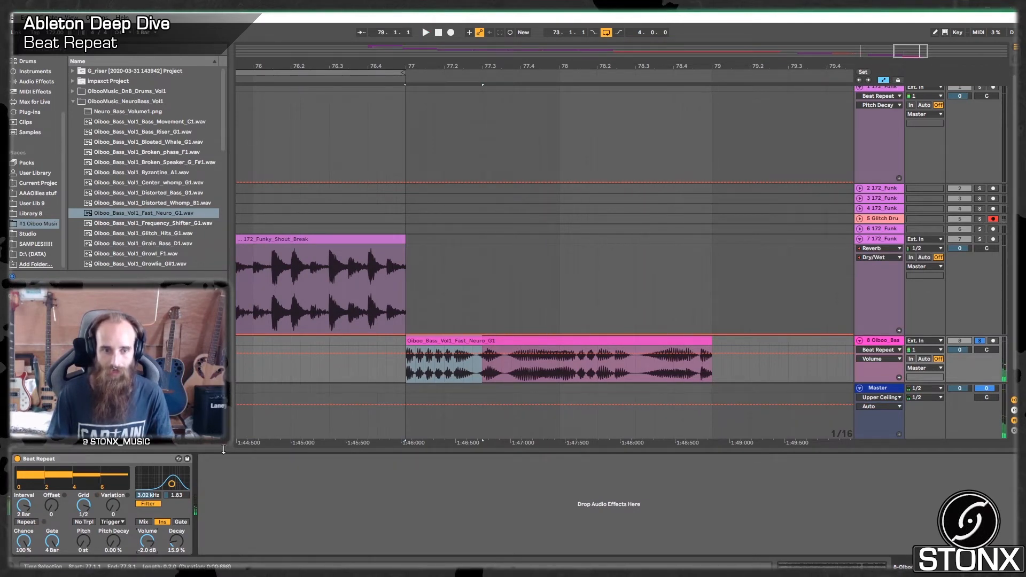
Step: Automate the bass Beat Repeat's filter frequency to rise across the clip to 18.0 kHz at bar 79, and play it from bar 77
{"action": "right_click", "coordinate": [149, 495]}
{"action": "left_click", "coordinate": [171, 500]}
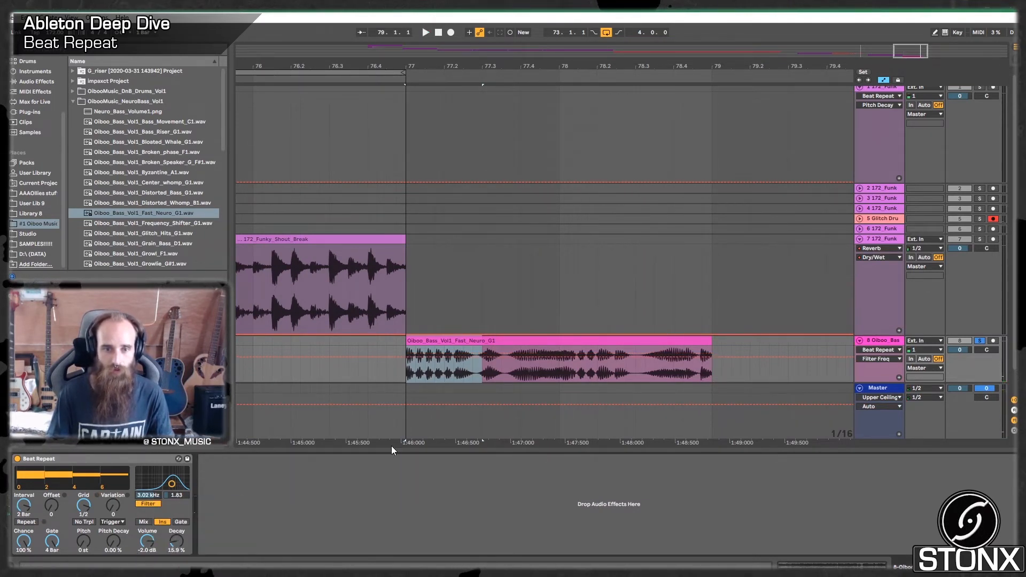
{"action": "left_click", "coordinate": [483, 357]}
{"action": "left_click_drag", "start_coordinate": [712, 356], "coordinate": [711, 347]}
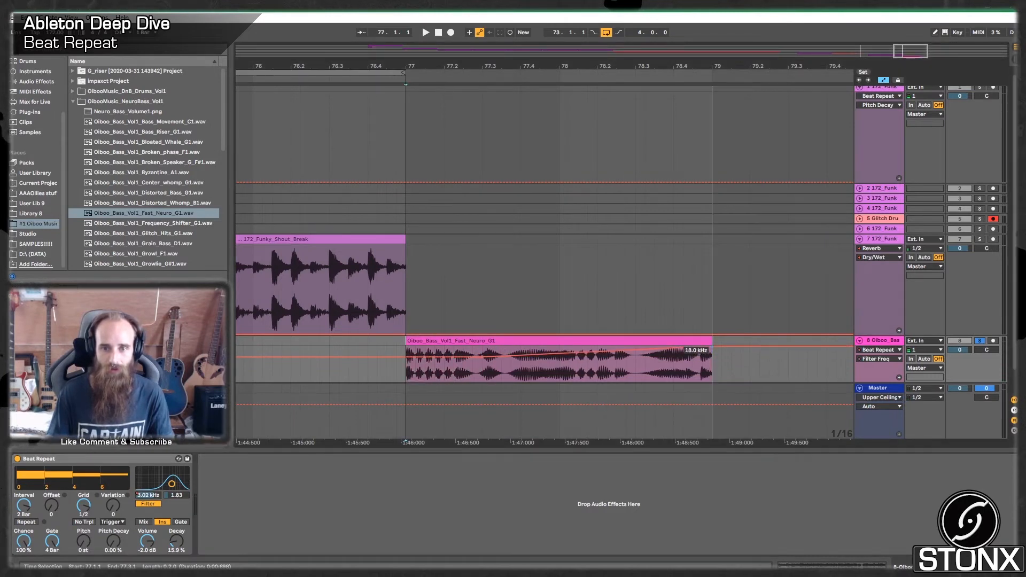
{"action": "left_click", "coordinate": [409, 376]}
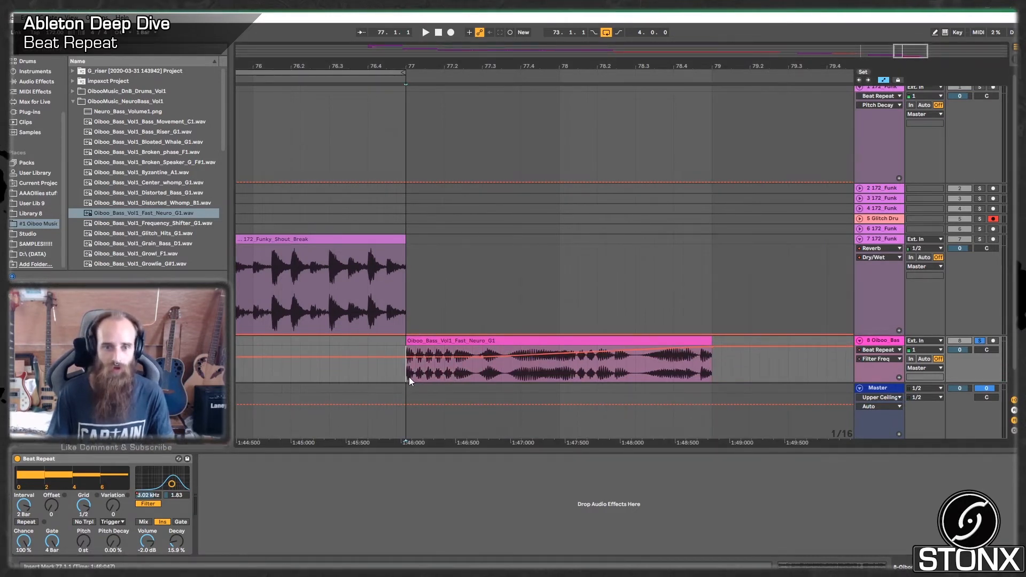
{"action": "key", "text": "space"}
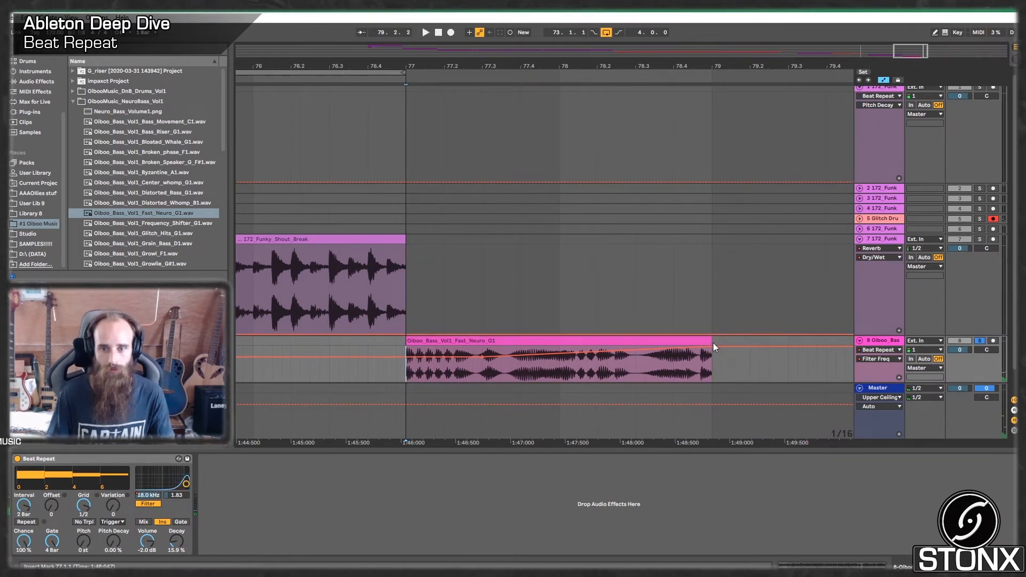
Step: Try to lengthen the bass clip well beyond bar 79
{"action": "left_click_drag", "start_coordinate": [712, 346], "coordinate": [1008, 345]}
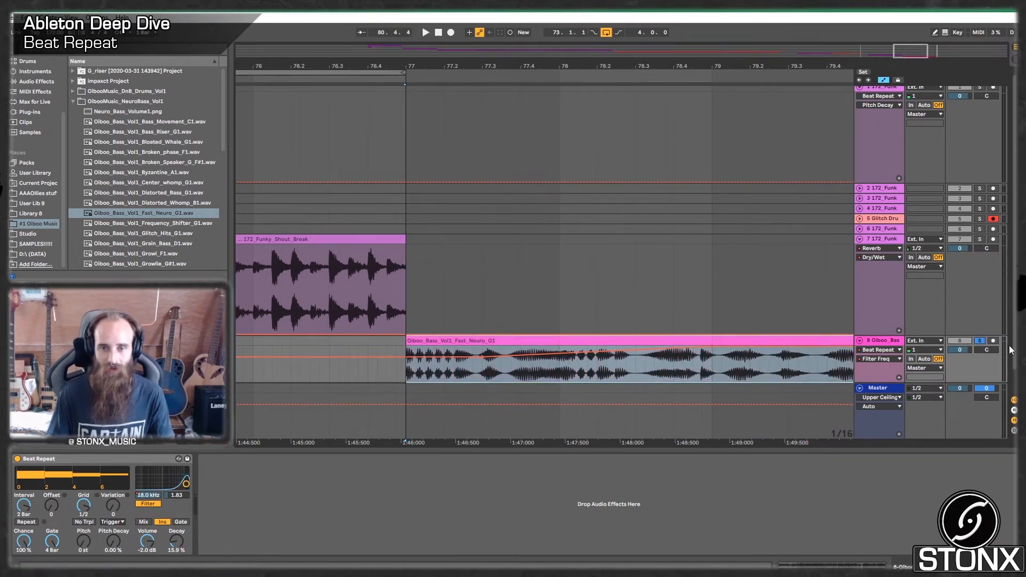
{"action": "key", "text": "space"}
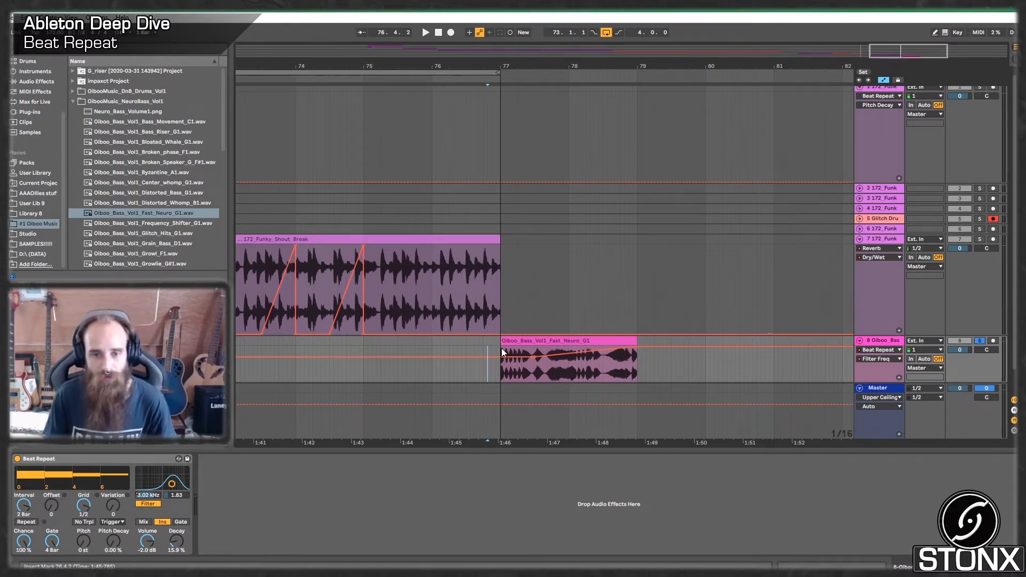
Step: Add the Reverb audio effect after Beat Repeat on the bass track
{"action": "left_click", "coordinate": [501, 348]}
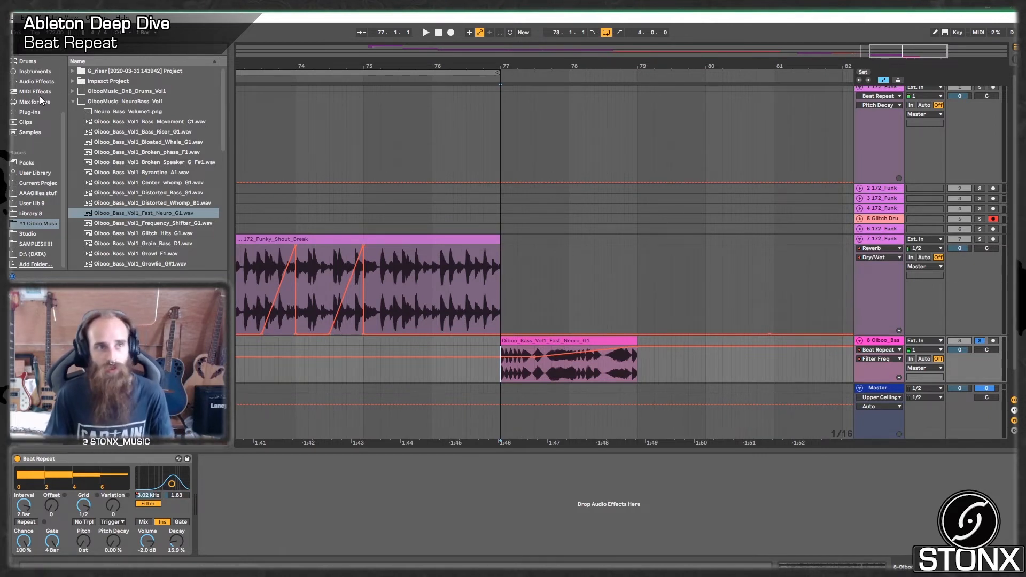
{"action": "scroll", "coordinate": [40, 95], "scroll_direction": "up", "scroll_amount": 3}
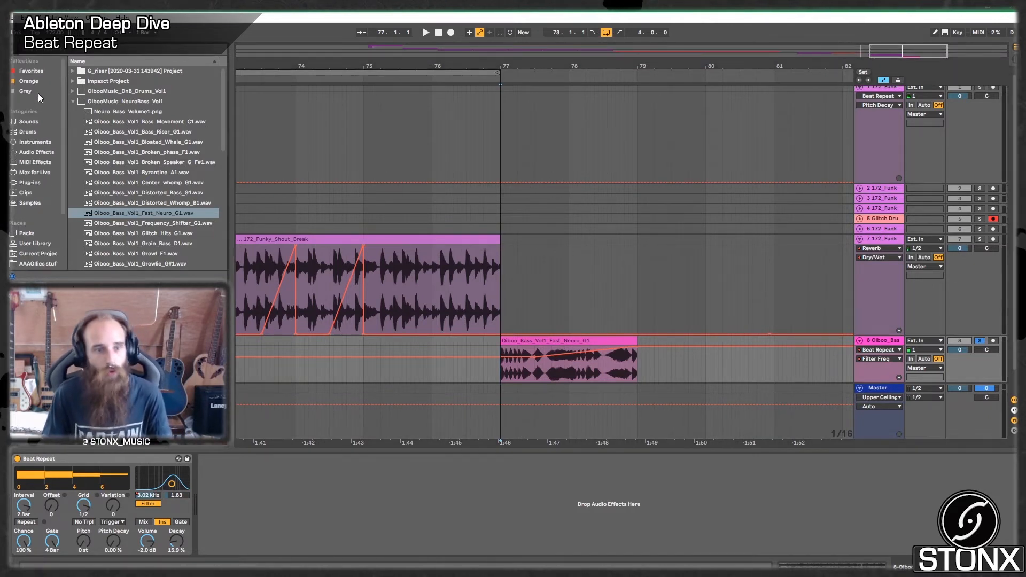
{"action": "left_click", "coordinate": [33, 152]}
{"action": "scroll", "coordinate": [131, 163], "scroll_direction": "up", "scroll_amount": 6}
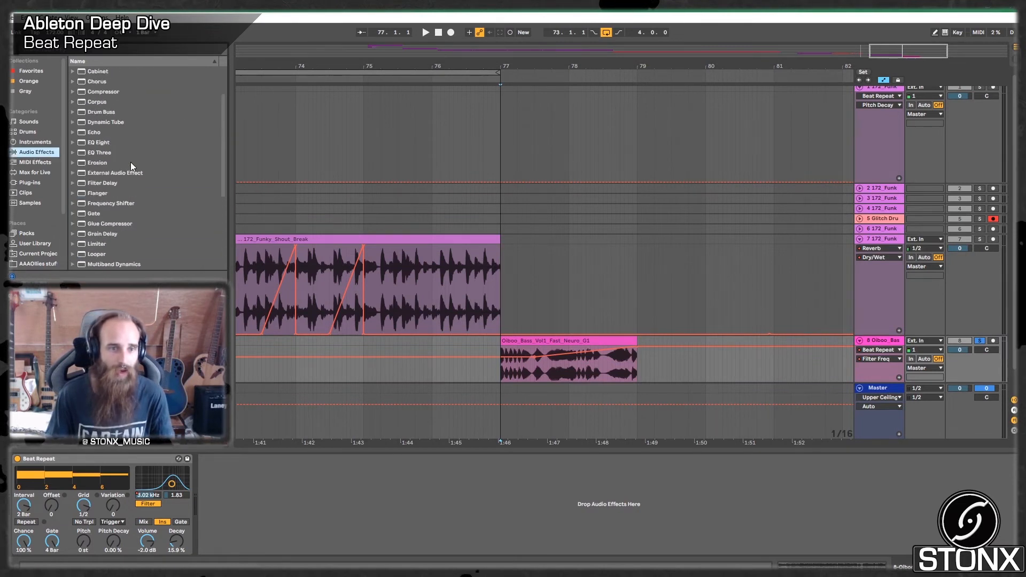
{"action": "scroll", "coordinate": [131, 163], "scroll_direction": "down", "scroll_amount": 6}
{"action": "left_click", "coordinate": [108, 194]}
{"action": "left_click_drag", "start_coordinate": [108, 197], "coordinate": [245, 504]}
Step: Automate the bass Reverb's Dry/Wet from 0.0 % near bar 78 up to 100 % near bar 79, and play the clip
{"action": "right_click", "coordinate": [448, 541]}
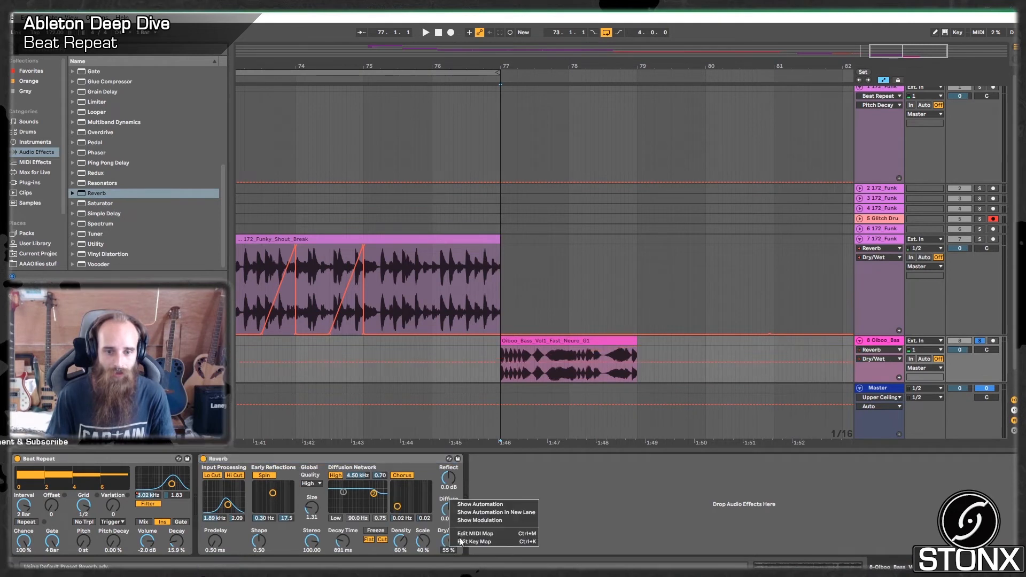
{"action": "left_click", "coordinate": [477, 508]}
{"action": "left_click_drag", "start_coordinate": [582, 369], "coordinate": [577, 383]}
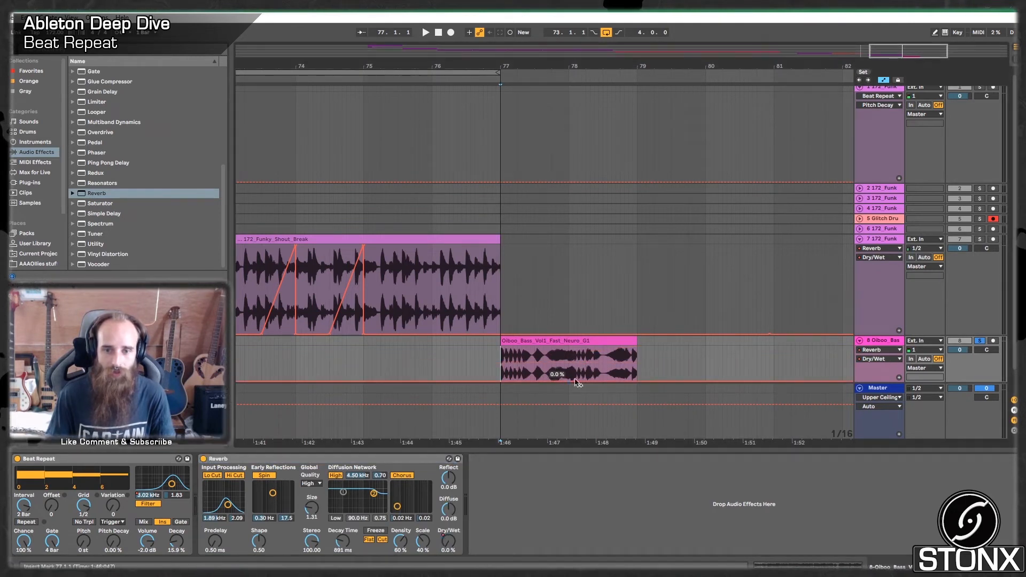
{"action": "left_click_drag", "start_coordinate": [642, 380], "coordinate": [646, 347]}
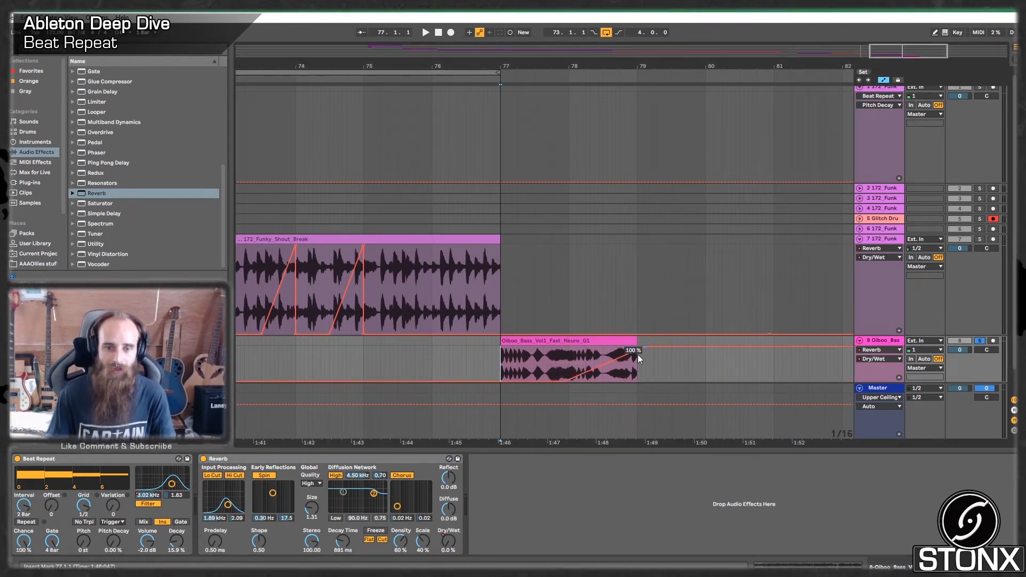
{"action": "key", "text": "space"}
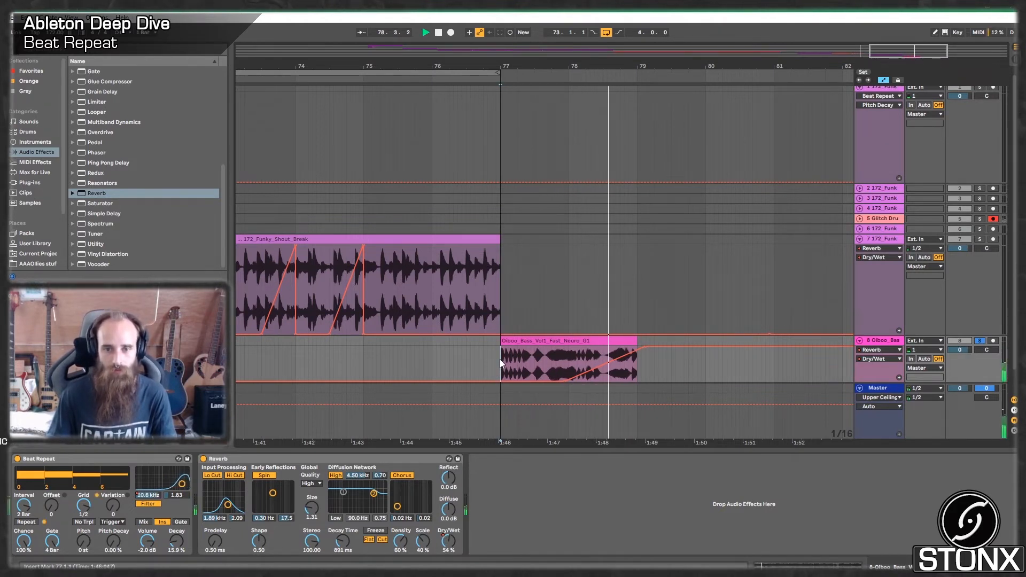
{"action": "key", "text": "space"}
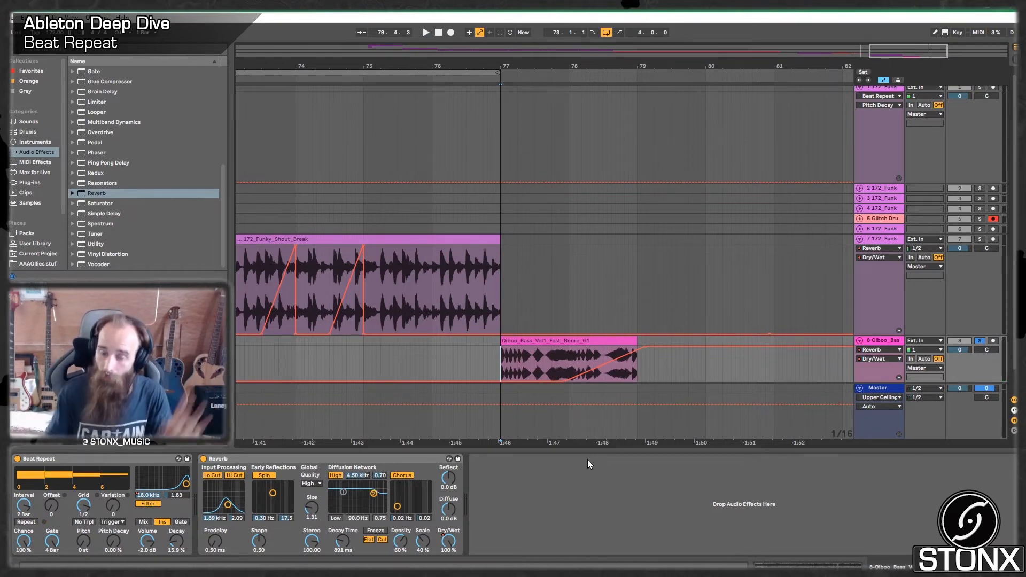
Step: Play the tail of the bass clip from 78.4.2, and replay the whole clip from bar 77
{"action": "left_click", "coordinate": [624, 255]}
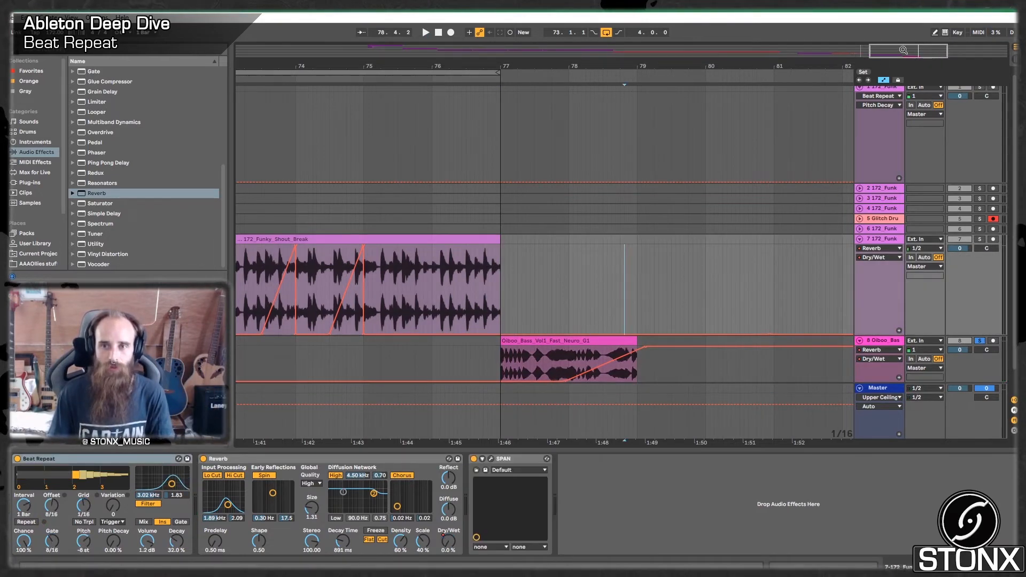
{"action": "left_click_drag", "start_coordinate": [903, 50], "coordinate": [918, 103]}
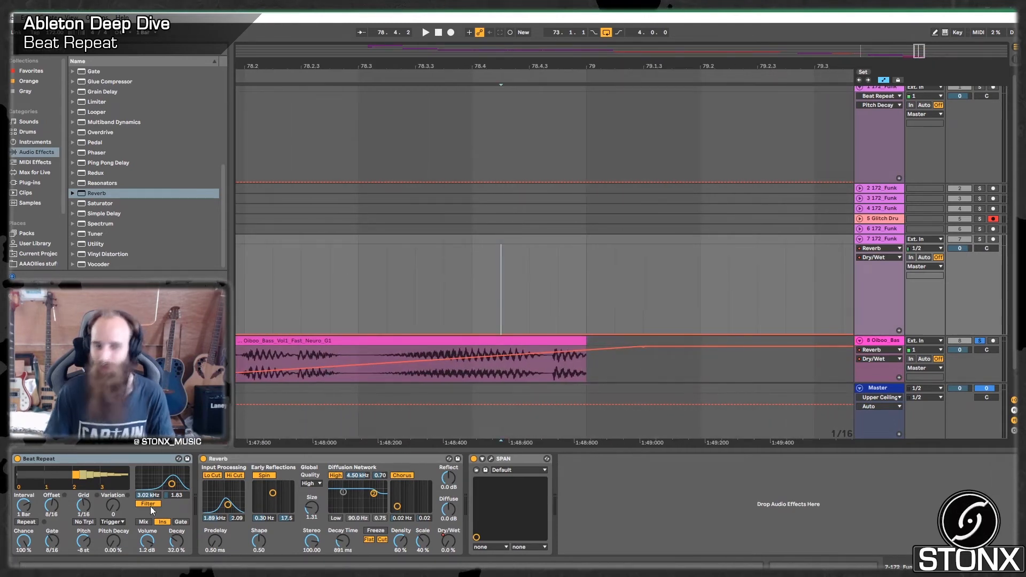
{"action": "key", "text": "space"}
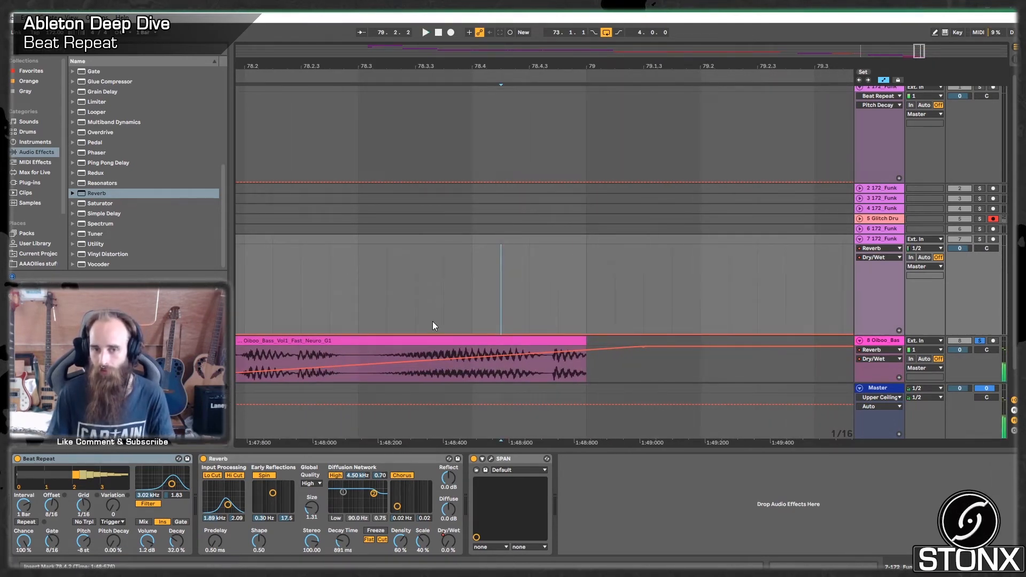
{"action": "key", "text": "space"}
{"action": "key", "text": "space"}
{"action": "key", "text": "space"}
{"action": "key", "text": "space"}
{"action": "mouse_move", "coordinate": [918, 51]}
{"action": "left_mouse_down"}
{"action": "mouse_move", "coordinate": [920, 17]}
{"action": "mouse_move", "coordinate": [887, 11]}
{"action": "left_mouse_up"}
{"action": "left_click", "coordinate": [507, 364]}
{"action": "key", "text": "space"}
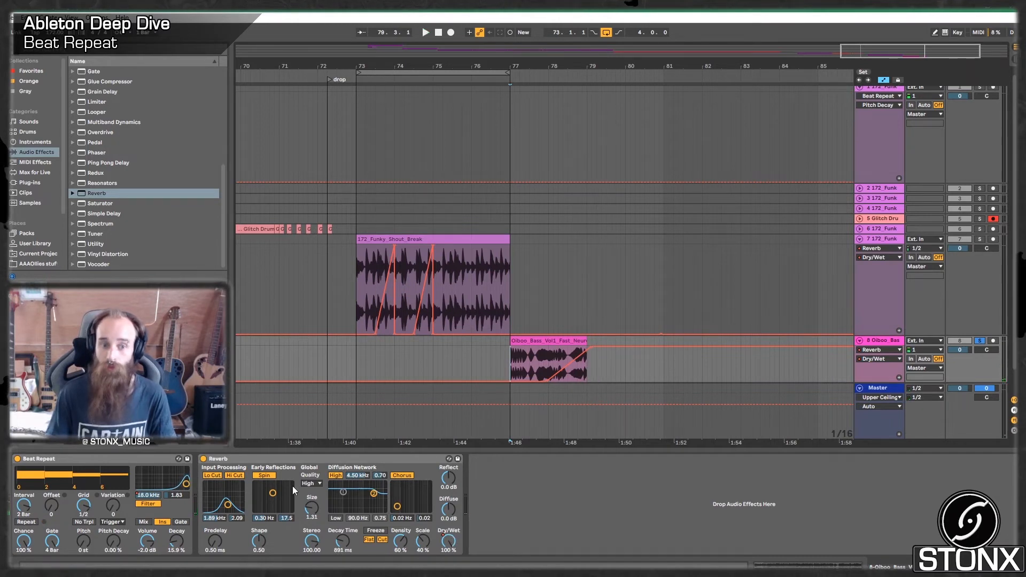
Step: Compare the bass clip with Beat Repeat switched off and switched back on by playing it from bar 77 each time
{"action": "left_click", "coordinate": [18, 459]}
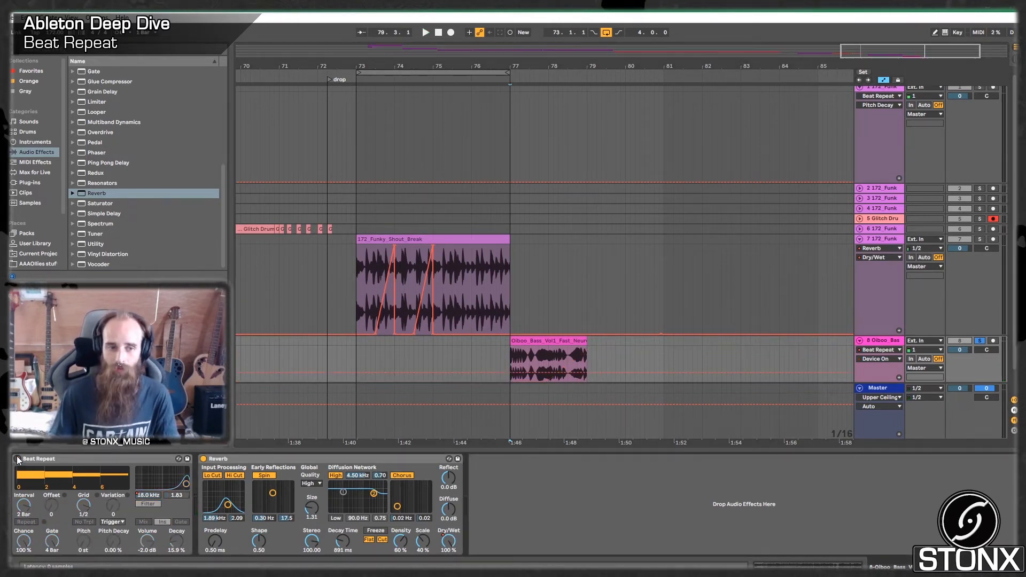
{"action": "key", "text": "space"}
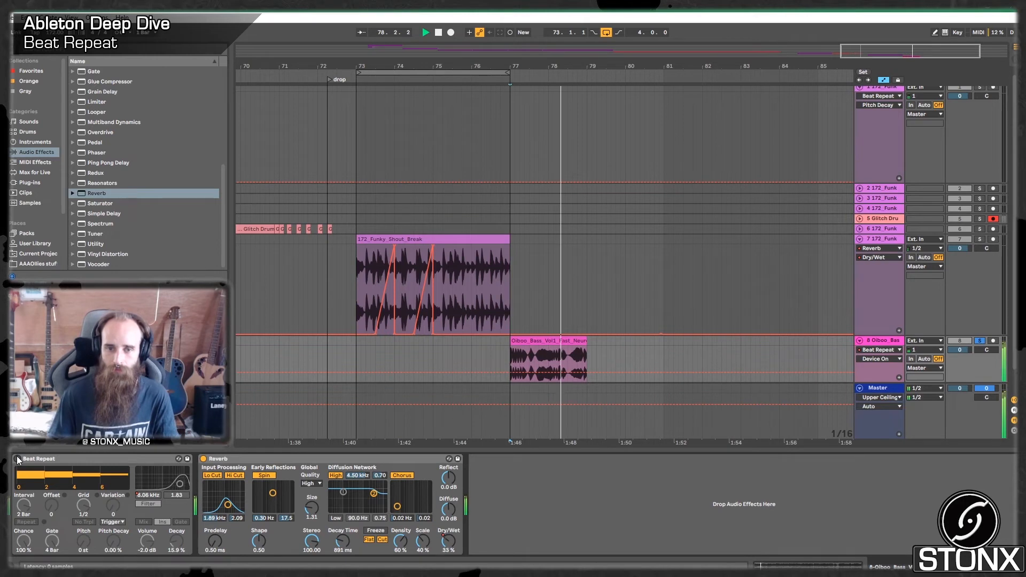
{"action": "key", "text": "space"}
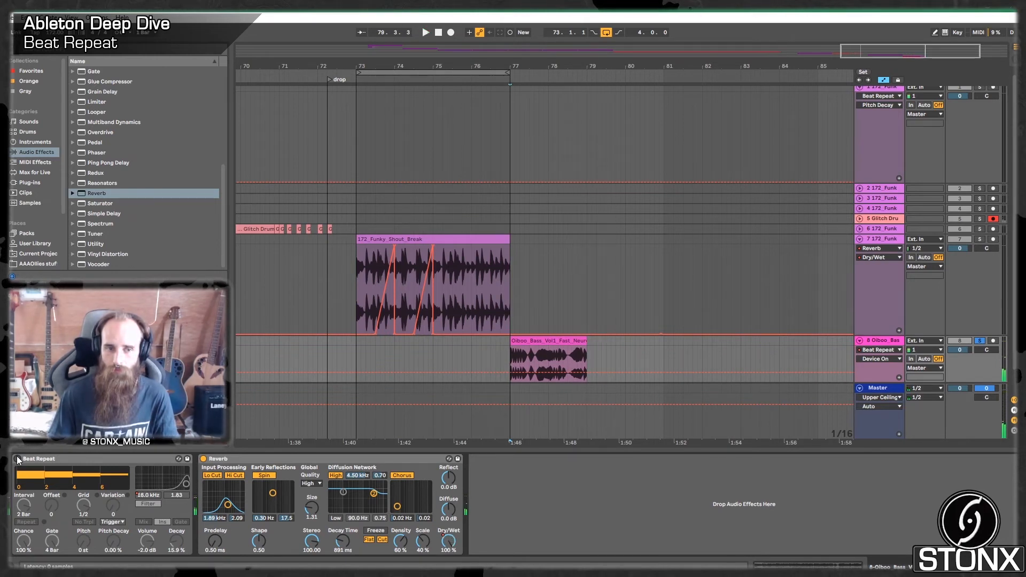
{"action": "left_click", "coordinate": [17, 458]}
{"action": "key", "text": "space"}
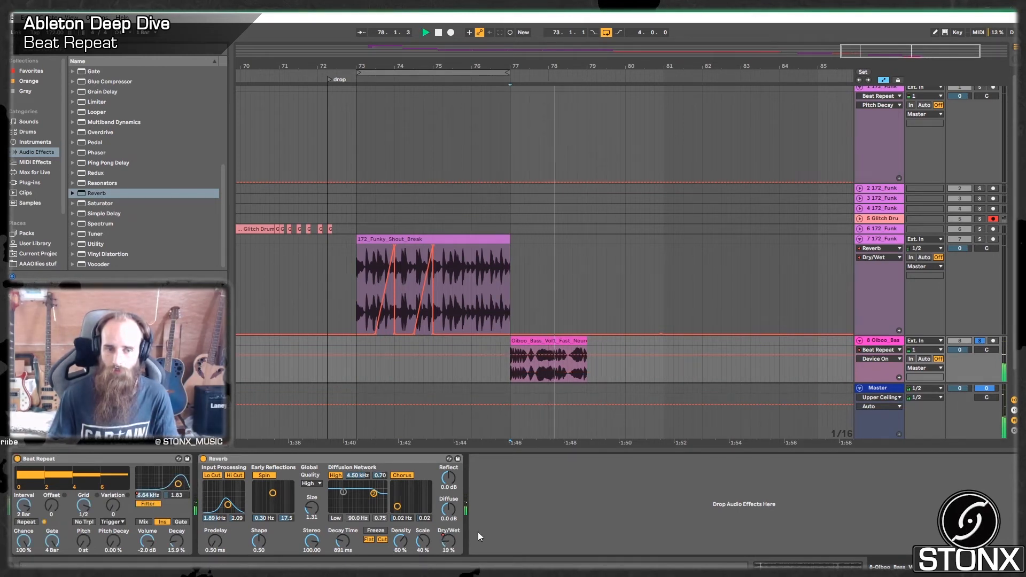
Step: Stop playback, examine the sliced break repeats on track 2 near bar 16, and return to the bass track
{"action": "key", "text": "space"}
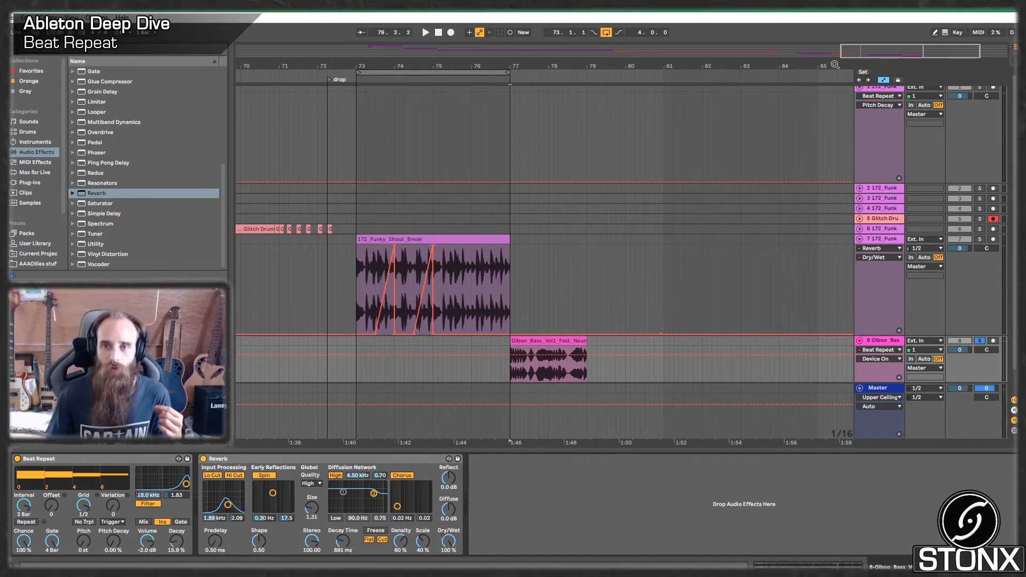
{"action": "left_click_drag", "start_coordinate": [855, 53], "coordinate": [329, 32]}
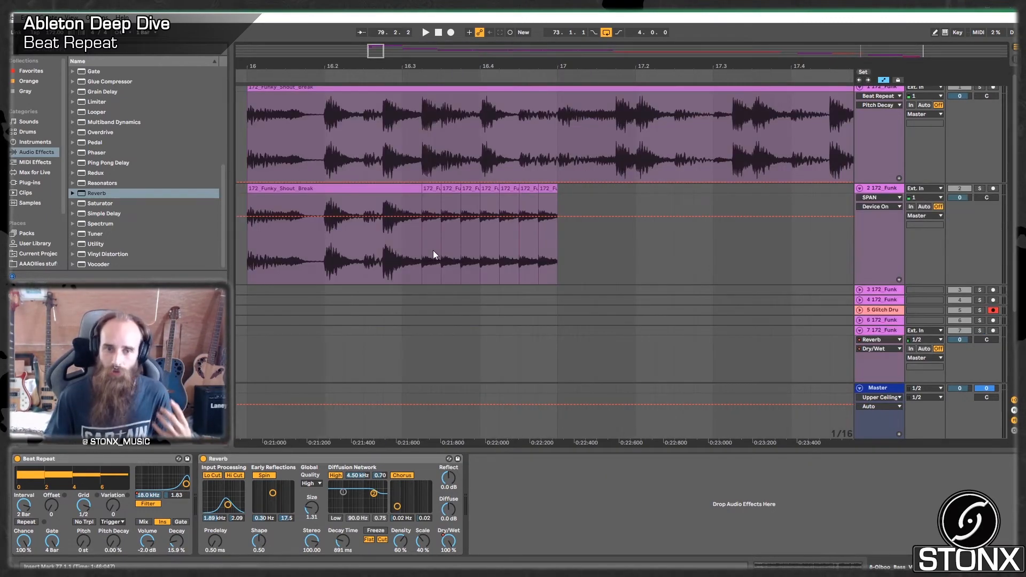
{"action": "left_click", "coordinate": [429, 250]}
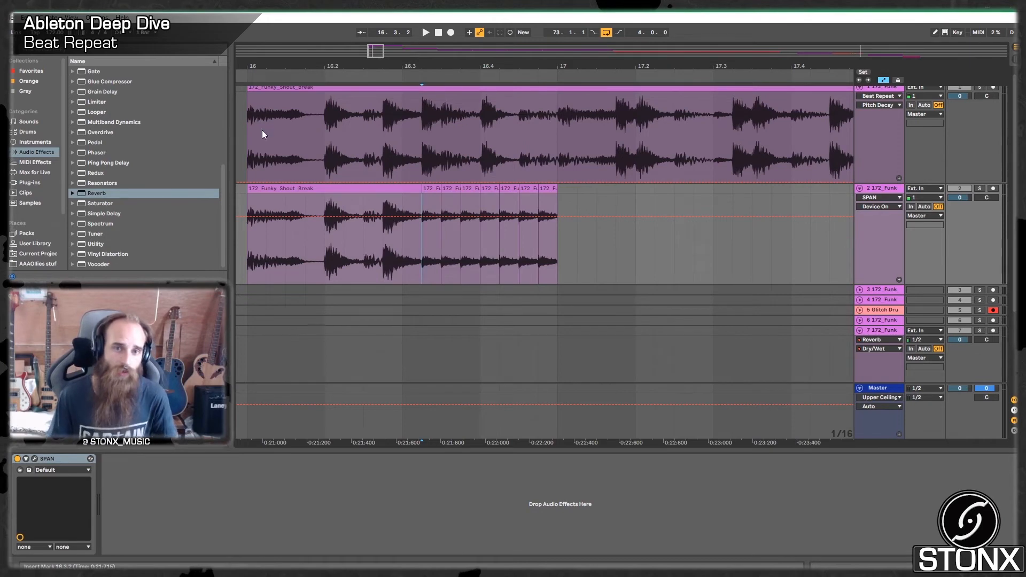
{"action": "left_click_drag", "start_coordinate": [376, 51], "coordinate": [769, 46]}
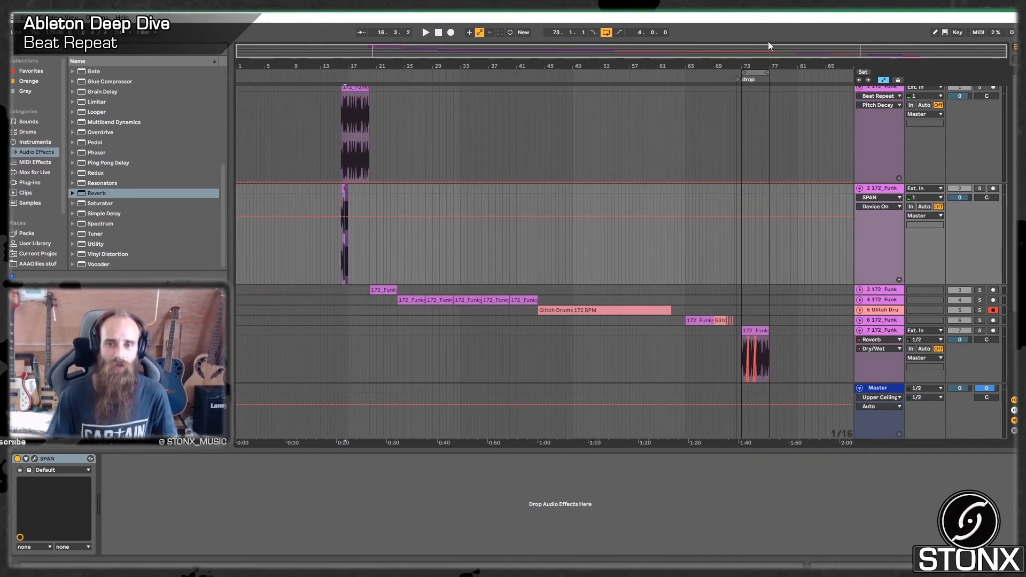
{"action": "left_click_drag", "start_coordinate": [844, 46], "coordinate": [882, 52]}
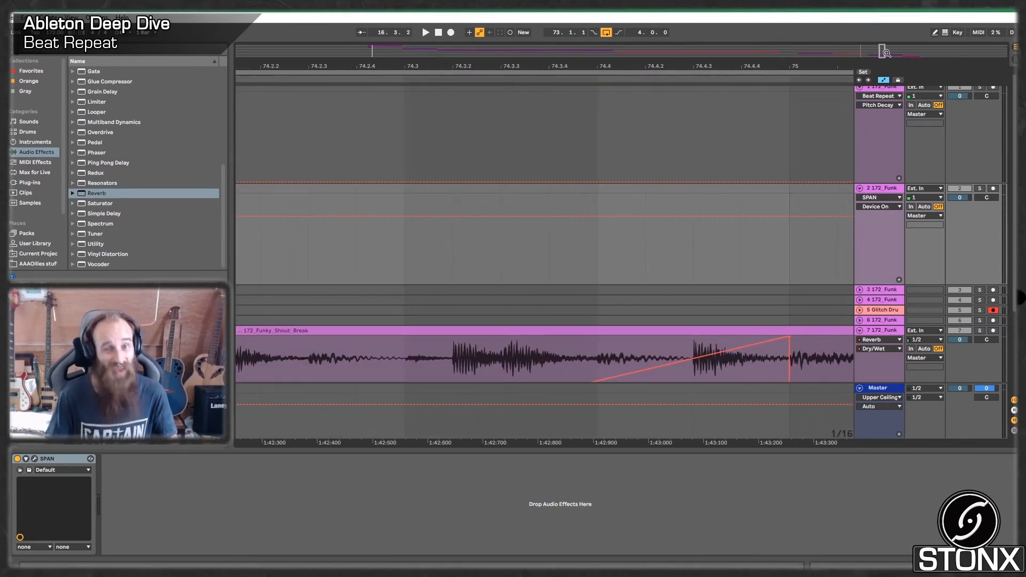
{"action": "left_click_drag", "start_coordinate": [881, 49], "coordinate": [932, 50]}
{"action": "scroll", "coordinate": [618, 256], "scroll_direction": "down", "scroll_amount": 3}
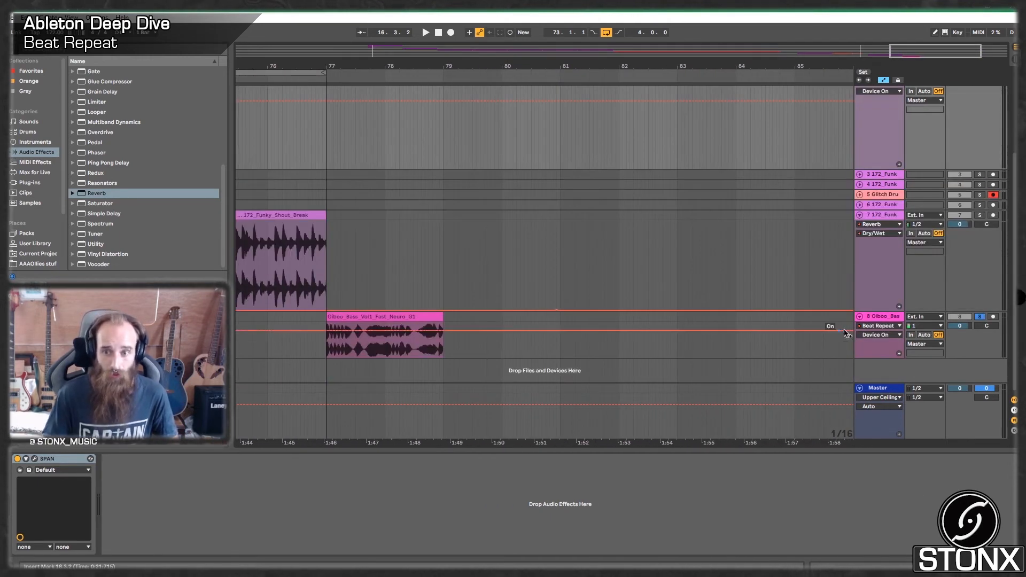
{"action": "left_click", "coordinate": [877, 318]}
{"action": "mouse_move", "coordinate": [275, 565]}
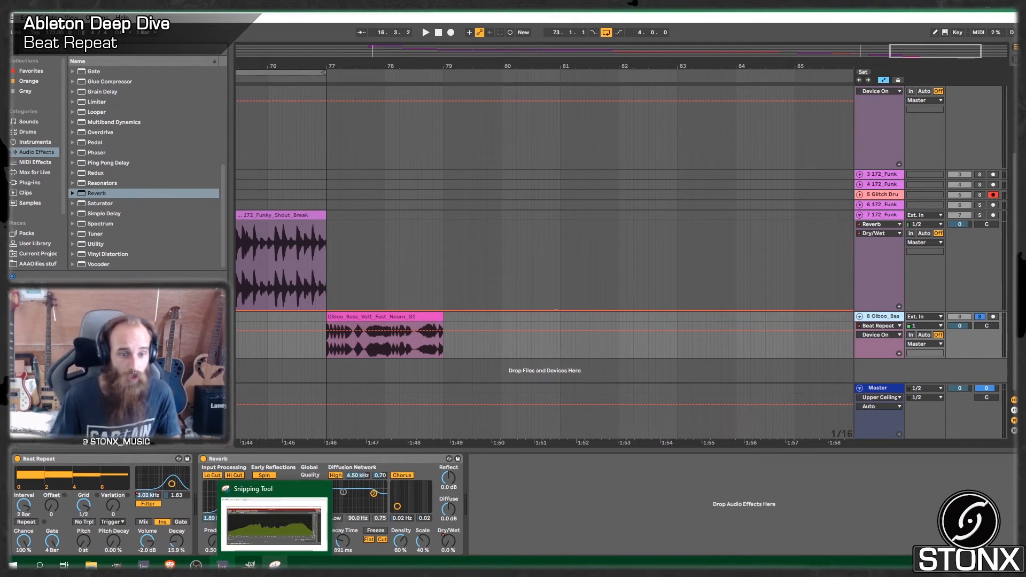
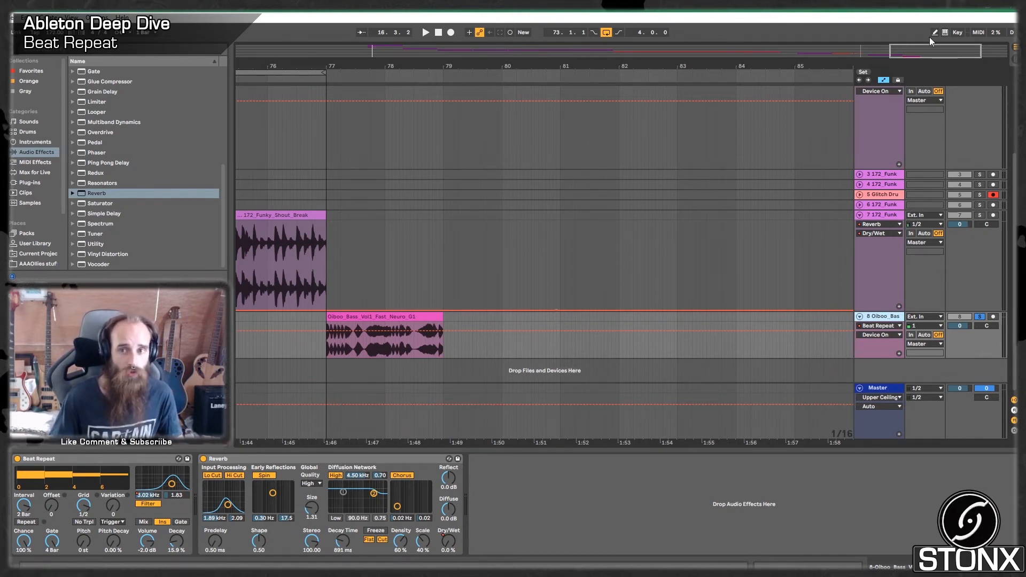
Step: Play the bass clip from bar 77, and cut a short slice out of it just before 77.3
{"action": "left_click_drag", "start_coordinate": [930, 51], "coordinate": [907, 105]}
{"action": "left_click", "coordinate": [269, 348]}
{"action": "key", "text": "space"}
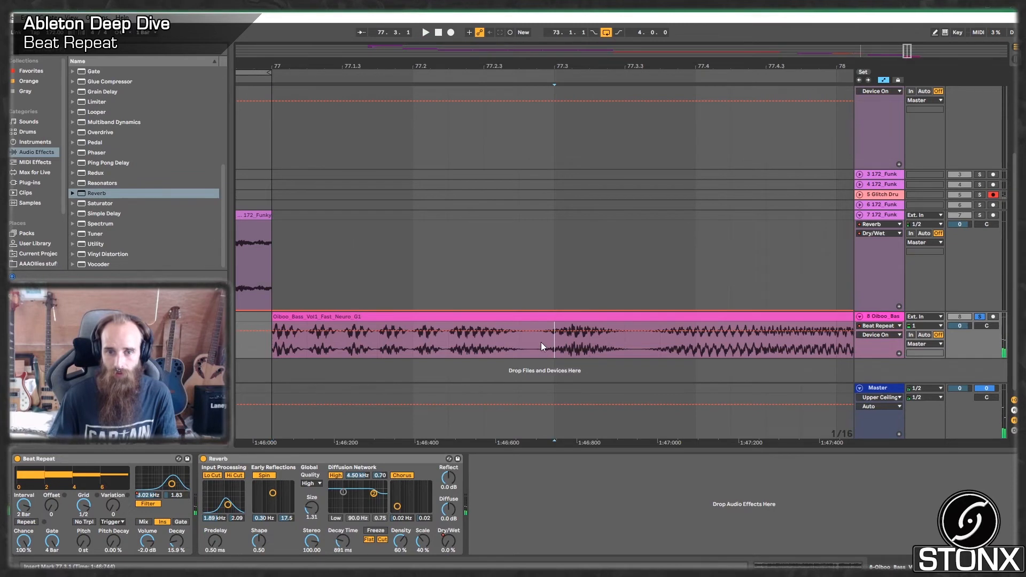
{"action": "left_click_drag", "start_coordinate": [537, 347], "coordinate": [556, 331]}
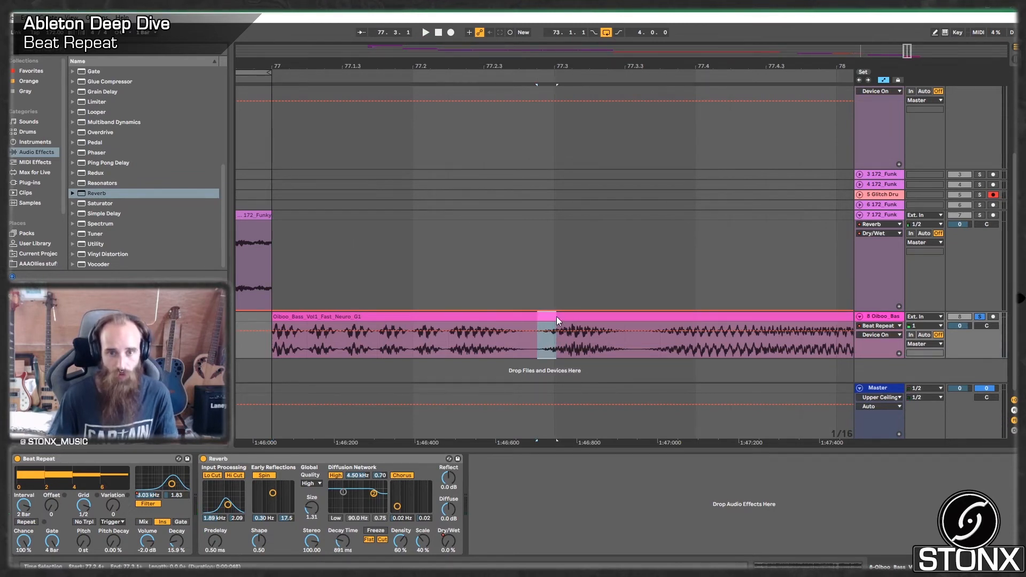
{"action": "key", "text": "Delete"}
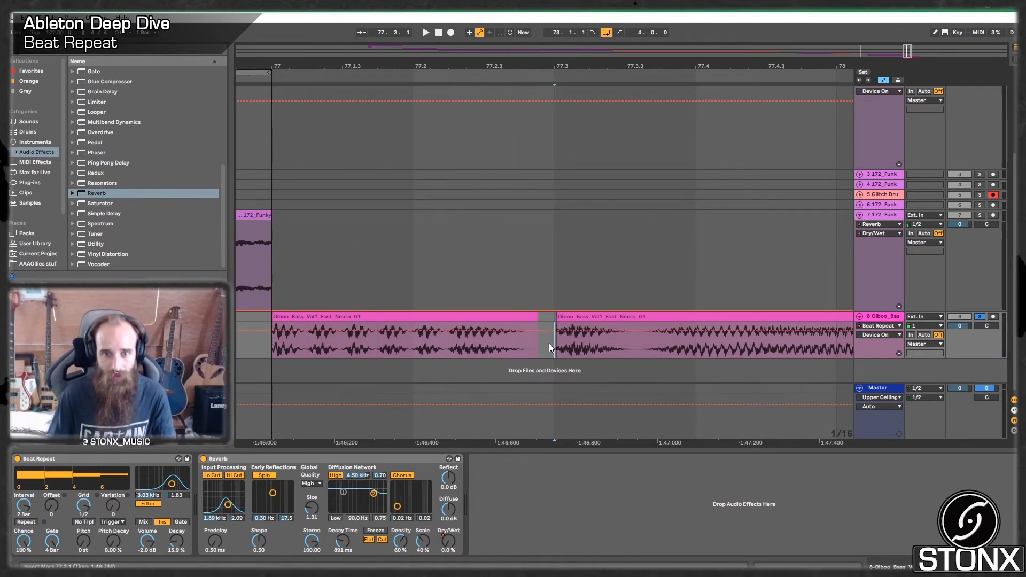
Step: Compare the cut bass clip from bar 77 with the Reverb on and with it switched off
{"action": "left_click", "coordinate": [268, 351]}
{"action": "key", "text": "space"}
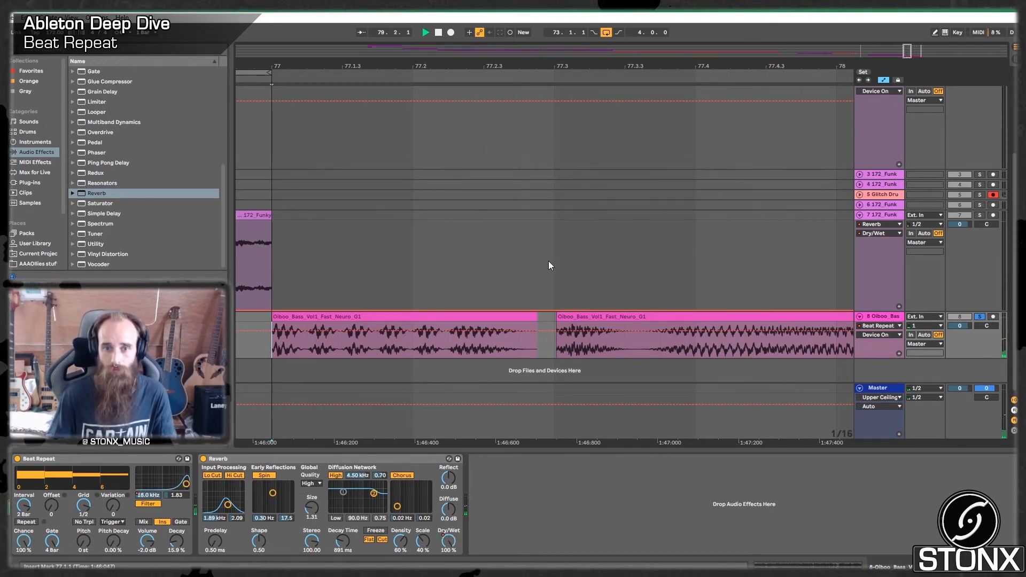
{"action": "key", "text": "space"}
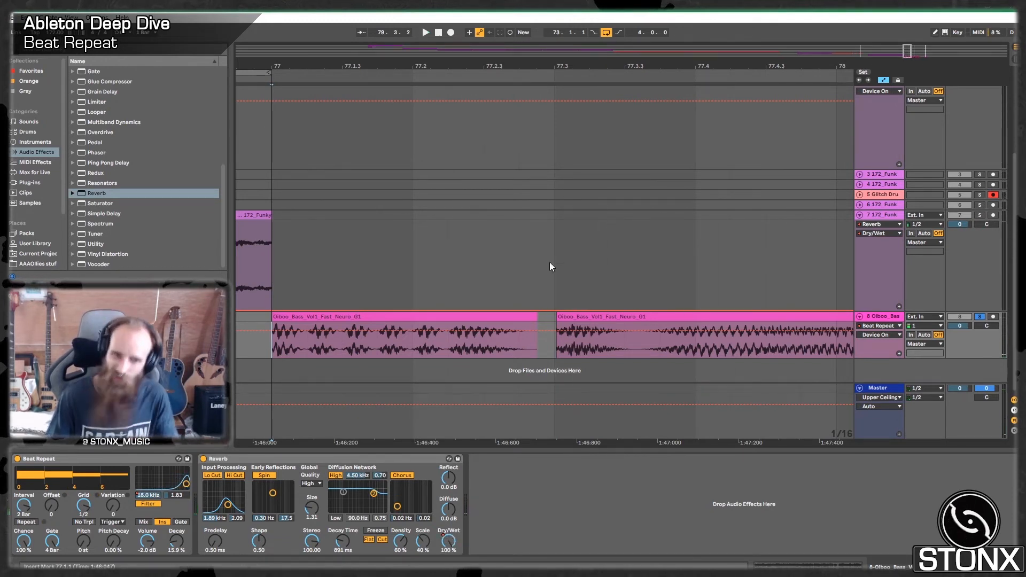
{"action": "left_click", "coordinate": [203, 459]}
{"action": "key", "text": "space"}
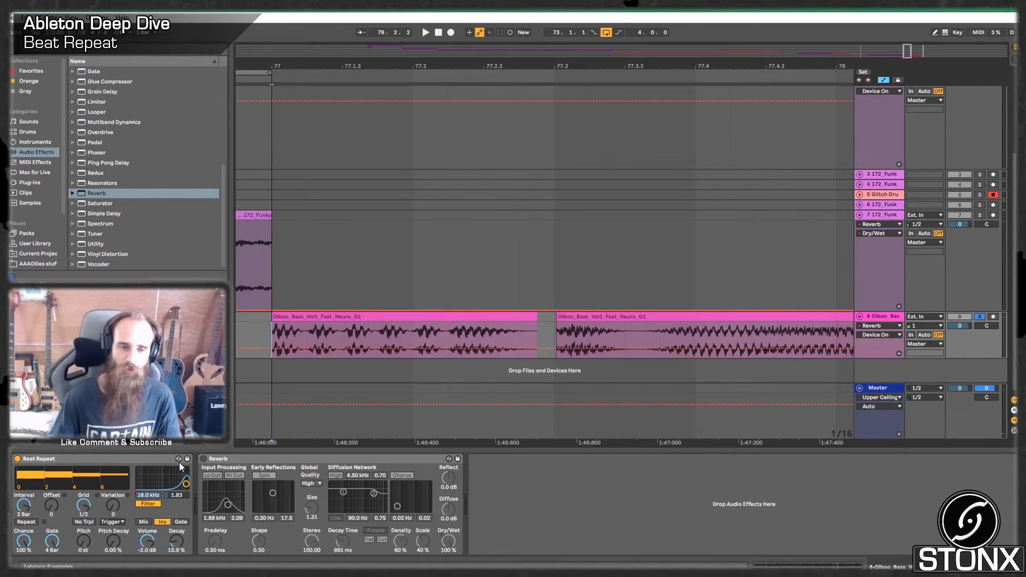
{"action": "left_click", "coordinate": [203, 459]}
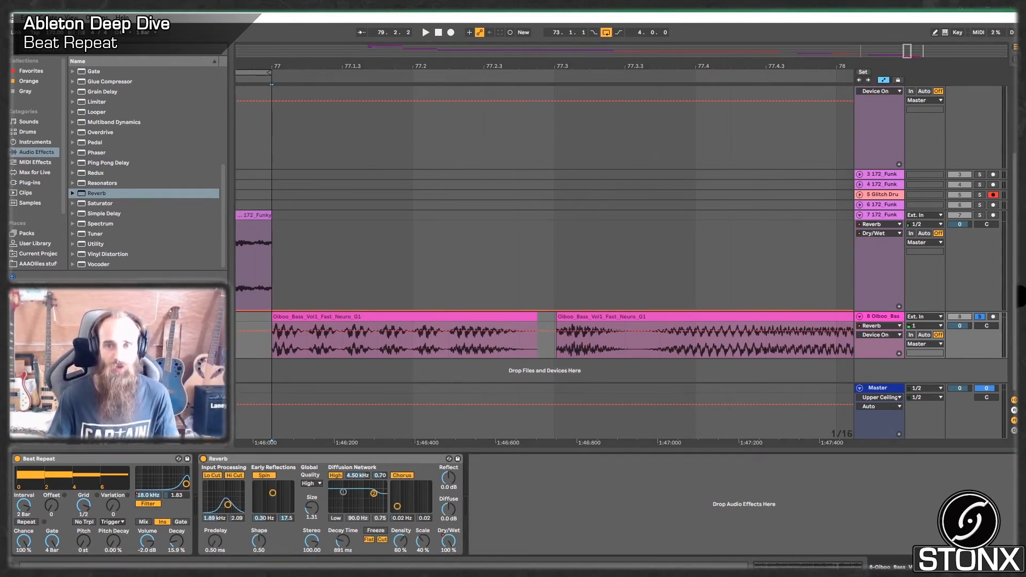
Step: Switch off the Reverb on the bass track and freeze the track
{"action": "left_click_drag", "start_coordinate": [907, 49], "coordinate": [911, 29]}
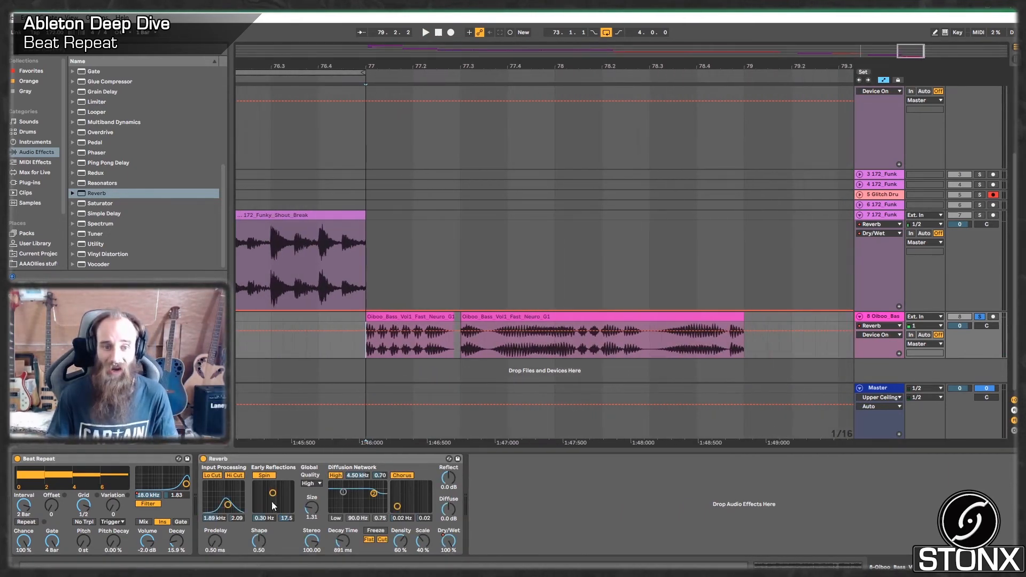
{"action": "left_click", "coordinate": [203, 459]}
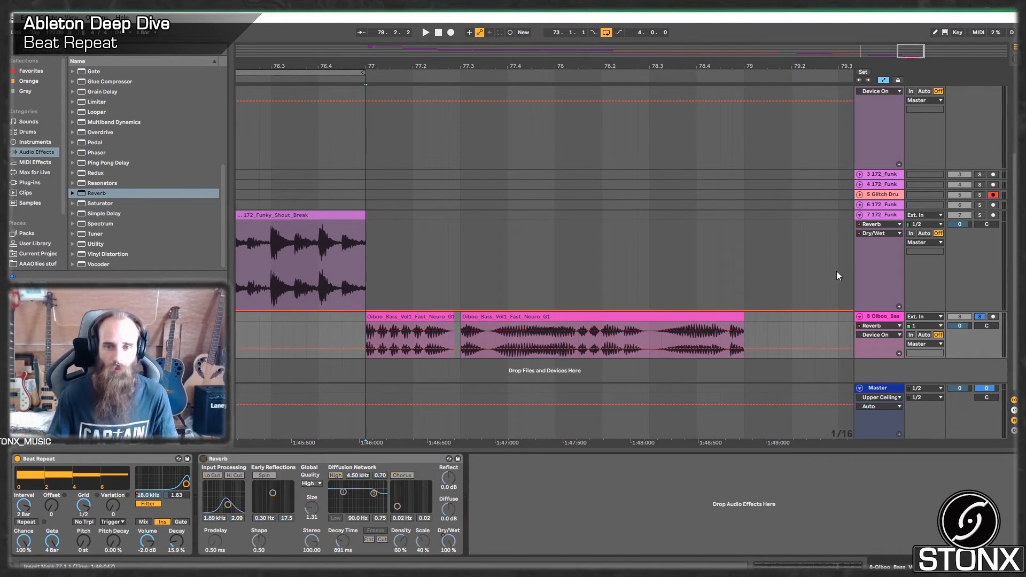
{"action": "right_click", "coordinate": [881, 316]}
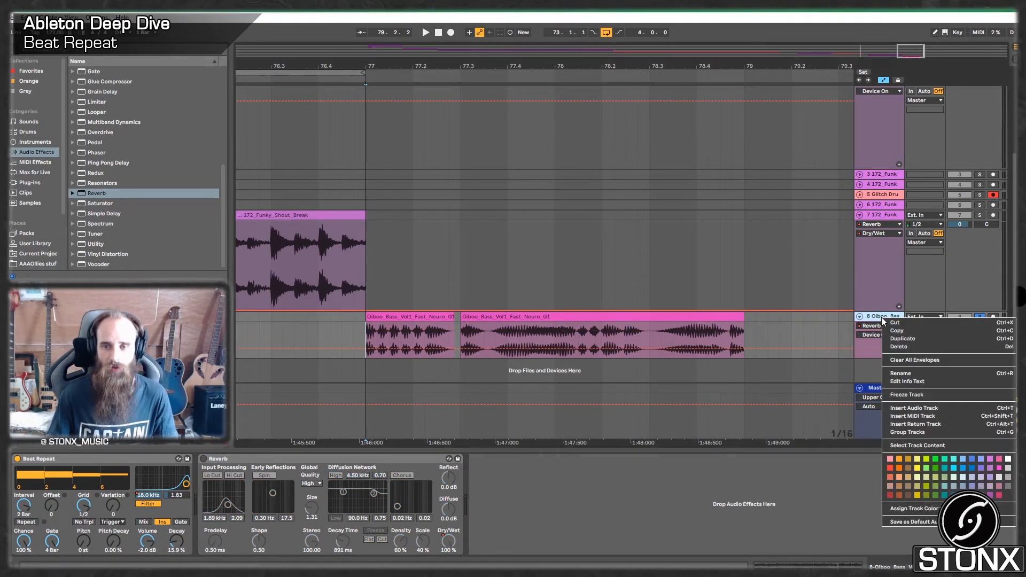
{"action": "left_click", "coordinate": [913, 396]}
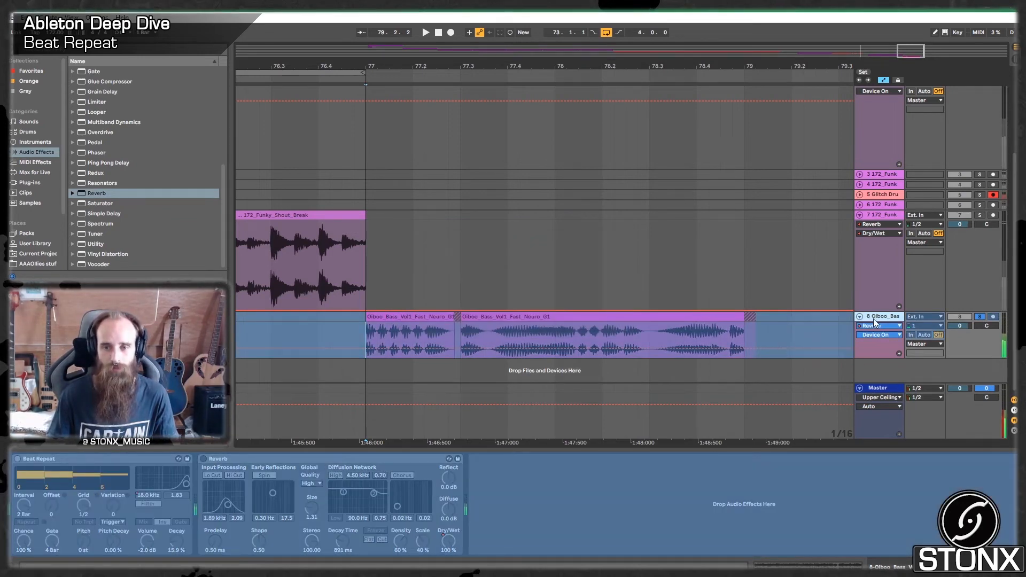
Step: Insert a new audio track below the frozen bass track and copy the frozen bass clips from bar 77 onto it
{"action": "right_click", "coordinate": [877, 318]}
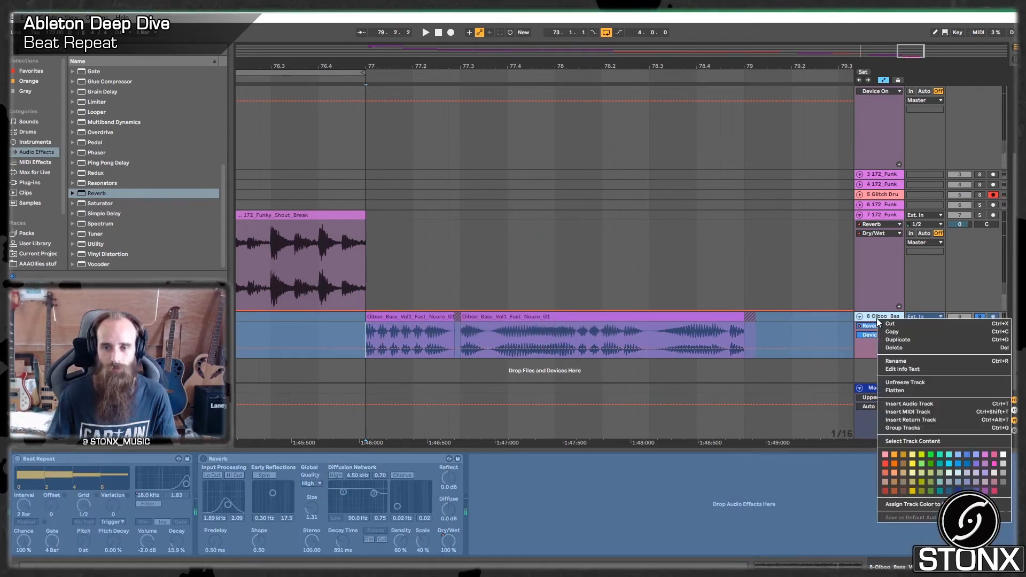
{"action": "left_click", "coordinate": [906, 404]}
{"action": "left_click", "coordinate": [411, 295]}
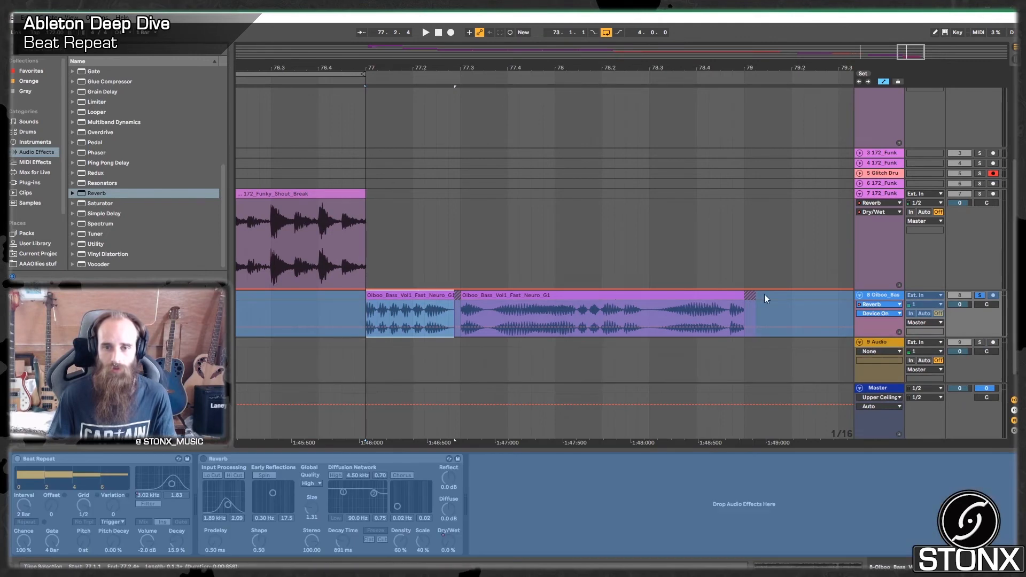
{"action": "left_click", "coordinate": [764, 294], "text": "shift"}
{"action": "left_click_drag", "start_coordinate": [426, 300], "coordinate": [425, 365]}
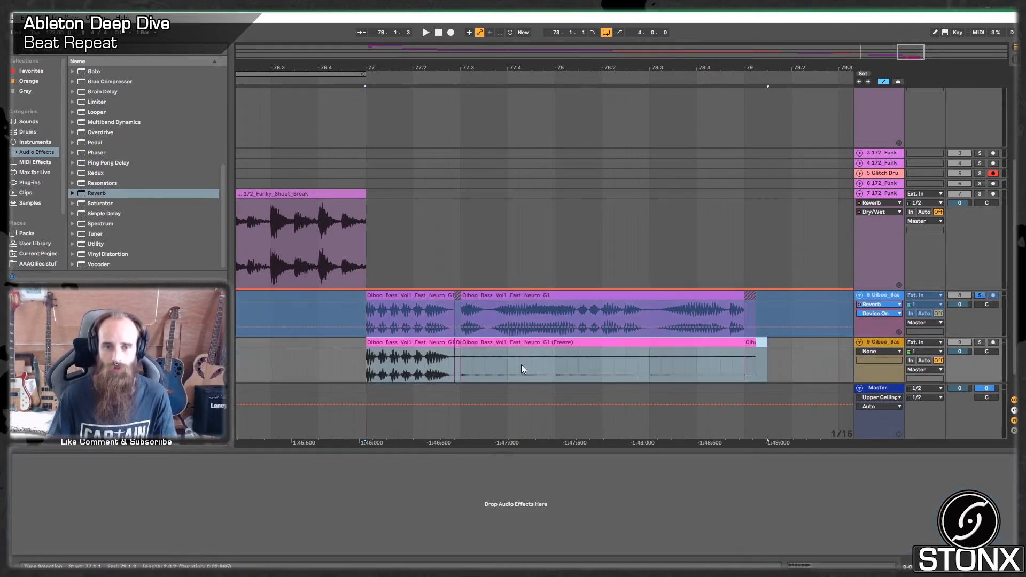
Step: Take the original bass track 8 out of solo, unfreeze it and mute it
{"action": "left_click", "coordinate": [791, 345]}
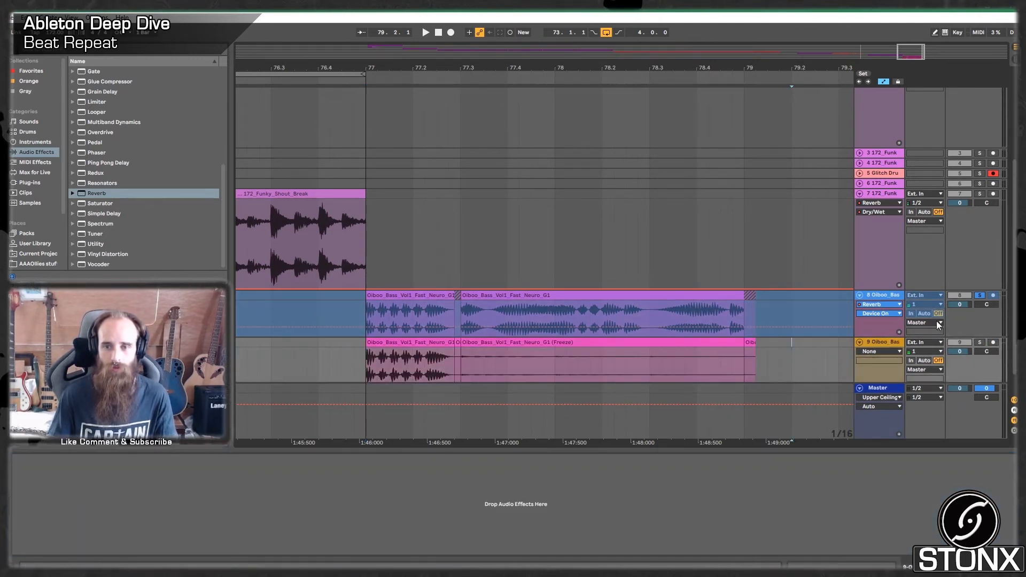
{"action": "left_click", "coordinate": [979, 295]}
{"action": "left_click", "coordinate": [882, 344]}
{"action": "right_click", "coordinate": [888, 296]}
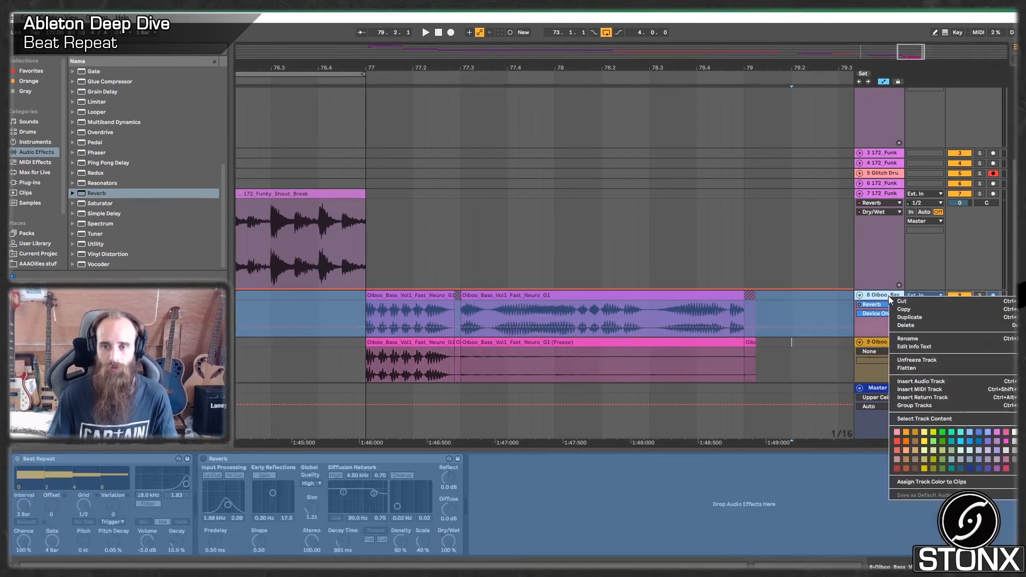
{"action": "left_click", "coordinate": [909, 360]}
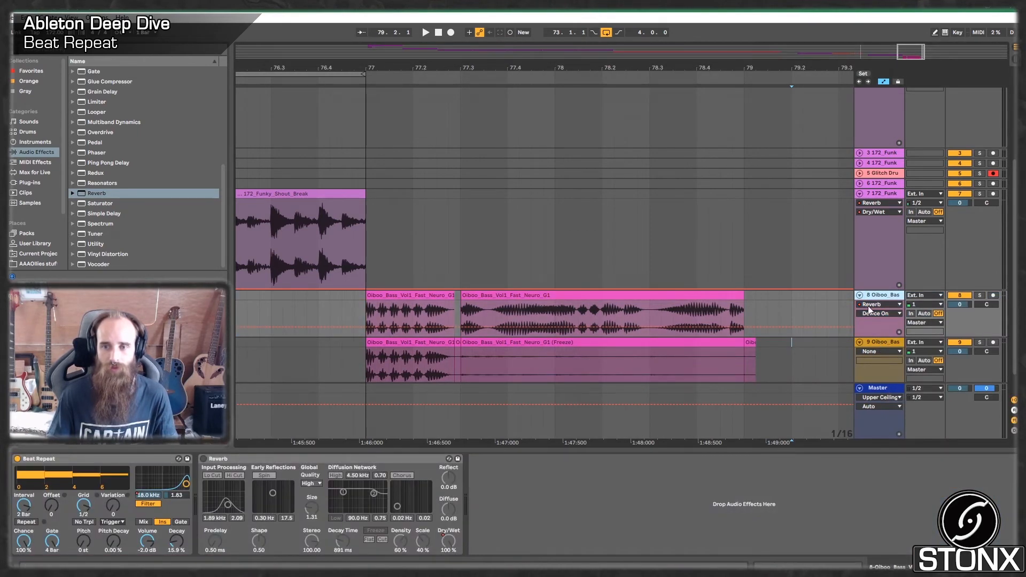
{"action": "left_click", "coordinate": [959, 295]}
Step: Move the Reverb from track 8 to the copied bass track 9, and play that track soloed from bar 77
{"action": "left_click", "coordinate": [346, 463]}
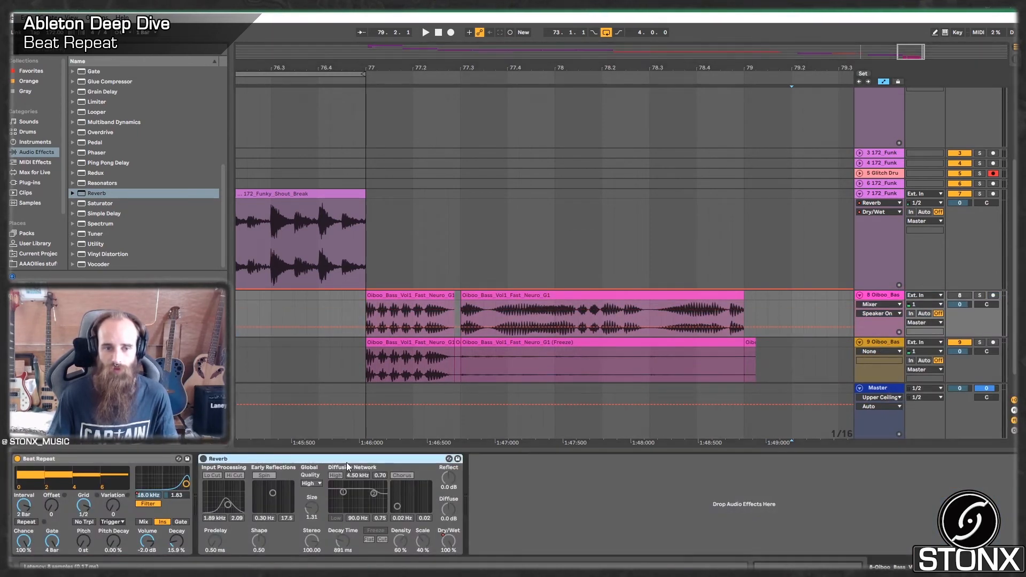
{"action": "key", "text": "Delete"}
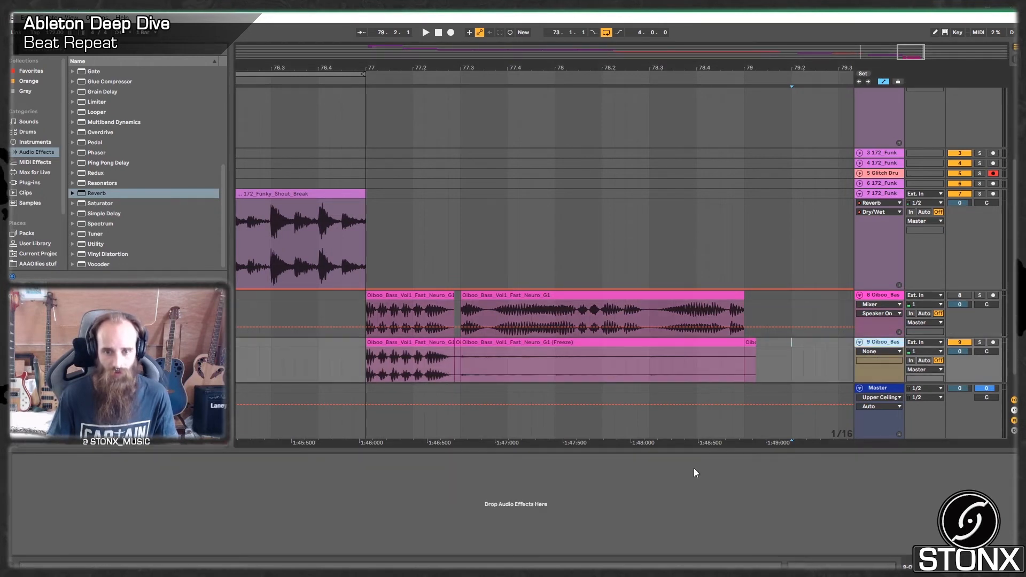
{"action": "left_click", "coordinate": [790, 387]}
{"action": "left_click", "coordinate": [979, 342]}
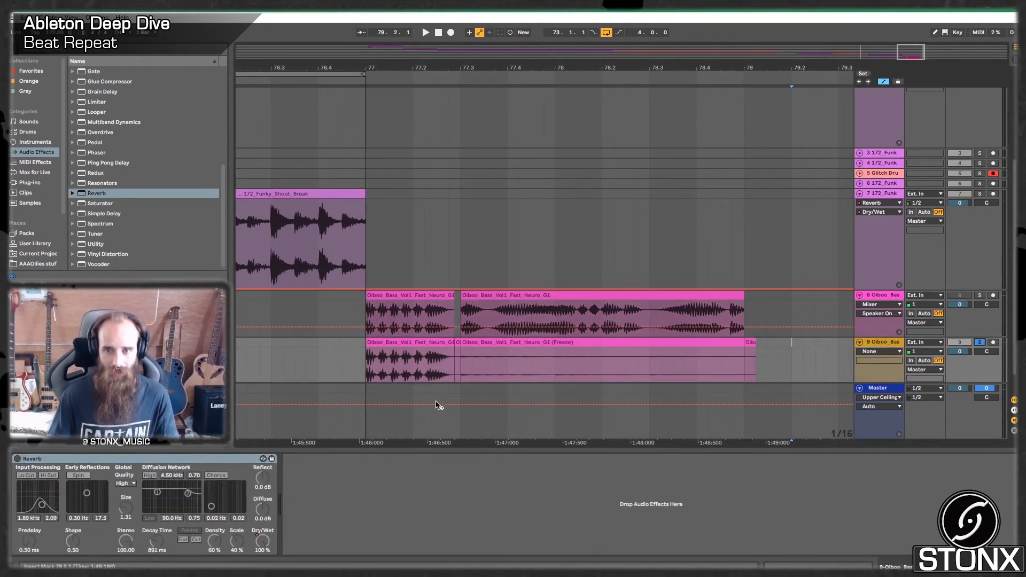
{"action": "left_click", "coordinate": [365, 368]}
{"action": "key", "text": "space"}
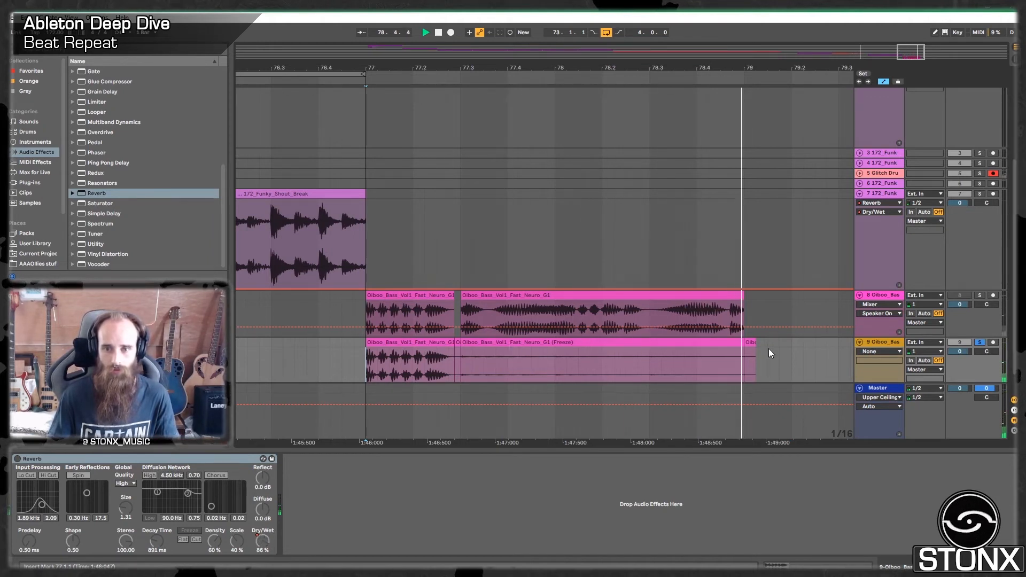
Step: Delete the short freeze tail clip after bar 79 on the copied bass track
{"action": "left_click", "coordinate": [750, 346]}
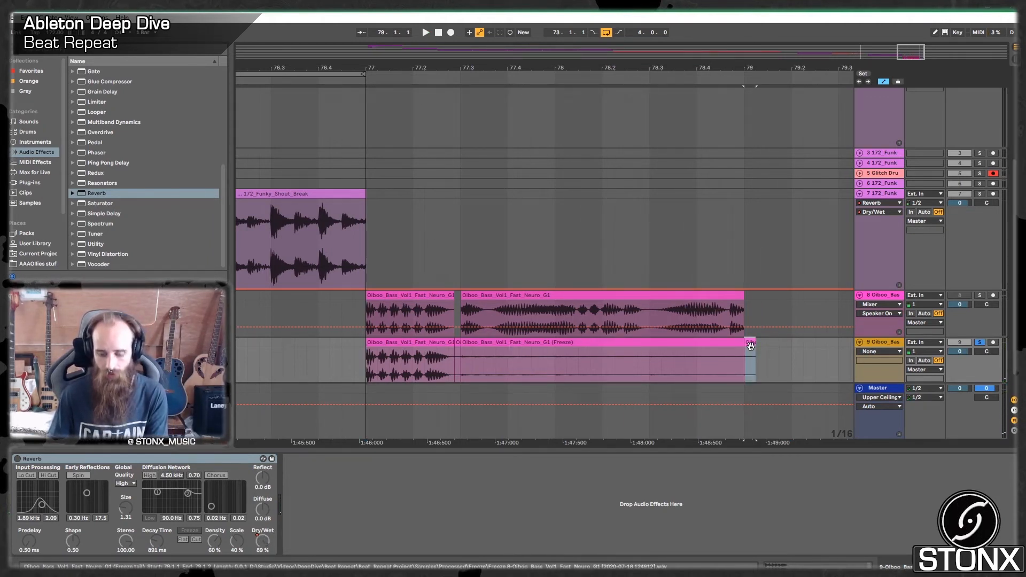
{"action": "key", "text": "Delete"}
{"action": "left_click", "coordinate": [727, 365]}
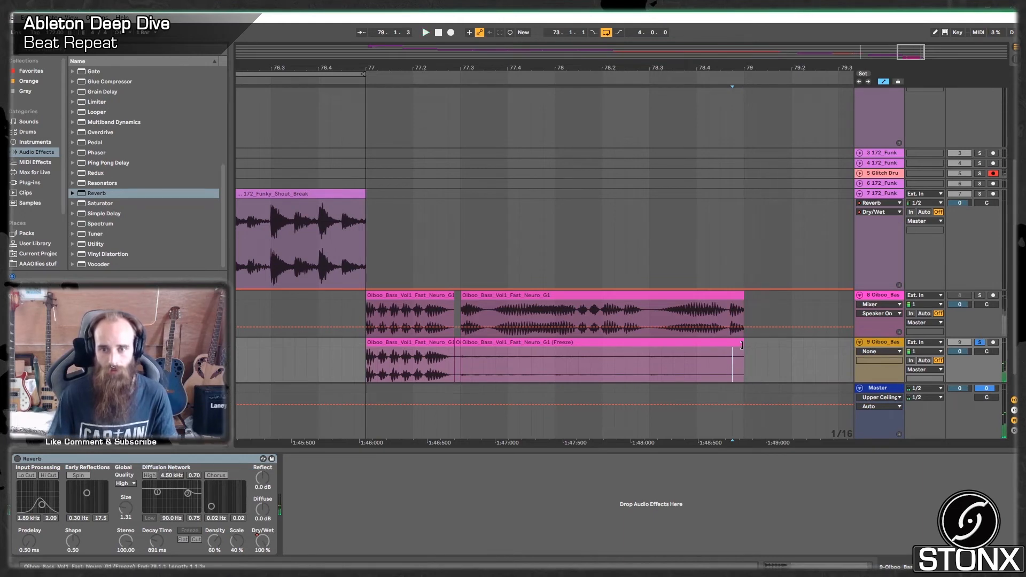
Step: Fade out the end of the copied bass clip from about 78.4.4 to bar 79, and play it from bar 77
{"action": "key", "text": "u"}
{"action": "key", "text": "u"}
{"action": "scroll", "coordinate": [741, 345], "scroll_direction": "up", "scroll_amount": 10}
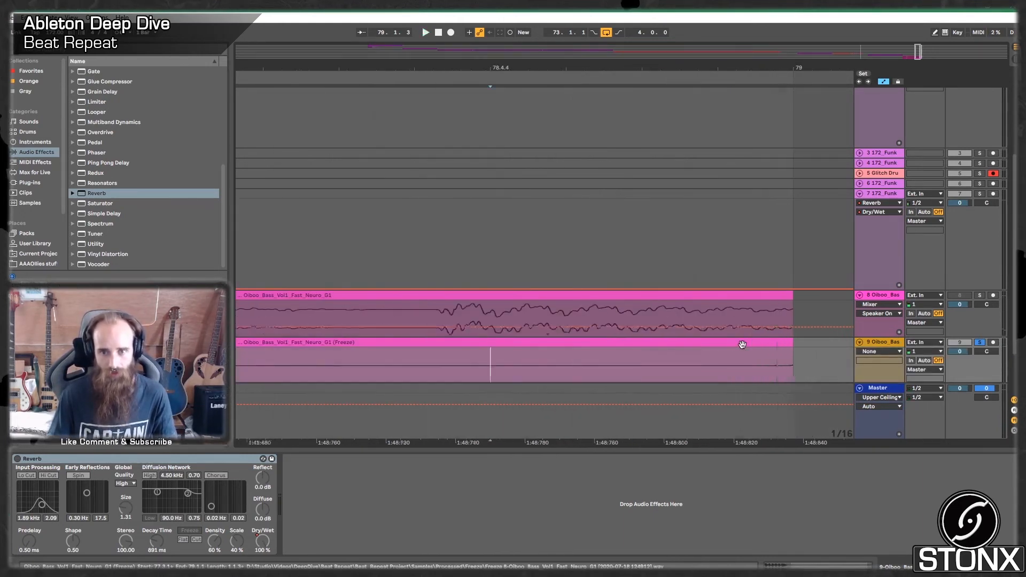
{"action": "scroll", "coordinate": [797, 368], "scroll_direction": "down", "scroll_amount": 5}
{"action": "key", "text": "a"}
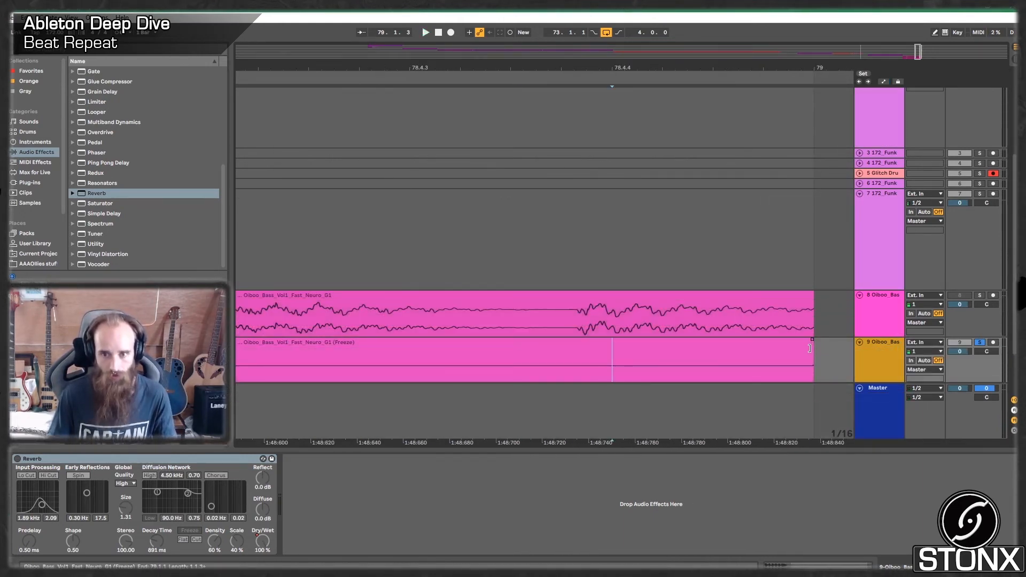
{"action": "scroll", "coordinate": [802, 341], "scroll_direction": "down", "scroll_amount": 15}
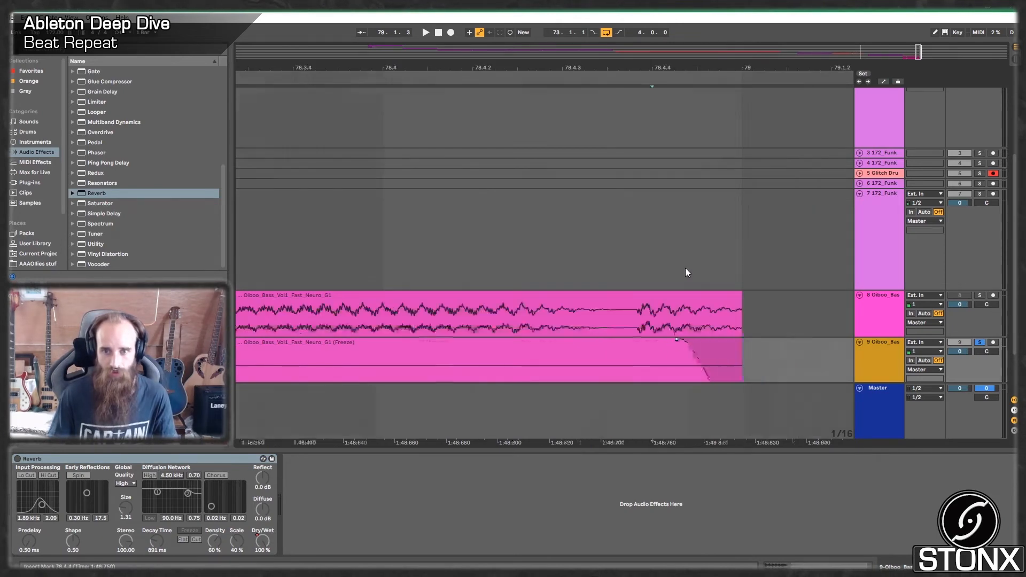
{"action": "left_click", "coordinate": [635, 352]}
{"action": "key", "text": "space"}
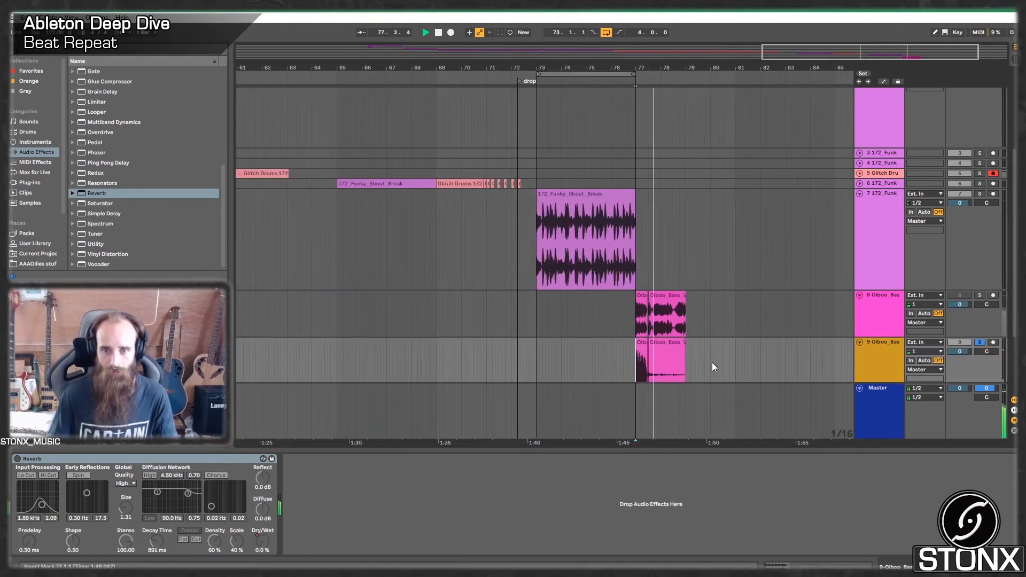
Step: Listen to the copied bass clip past its fade-out at bar 79, stop playback, and show the original bass track 8's devices
{"action": "scroll", "coordinate": [717, 352], "scroll_direction": "up", "scroll_amount": 10}
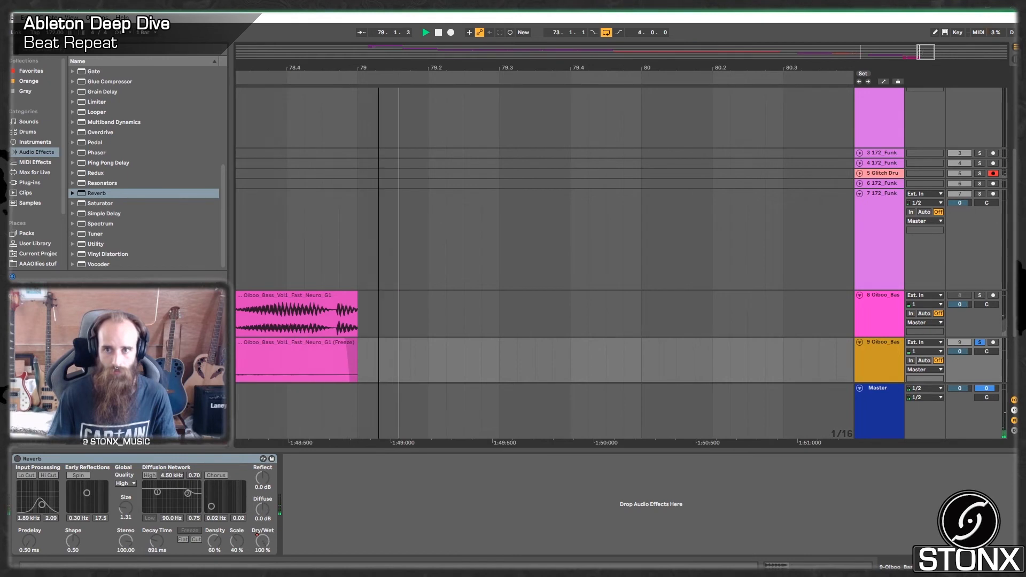
{"action": "left_click_drag", "start_coordinate": [620, 68], "coordinate": [1023, 63]}
{"action": "key", "text": "space"}
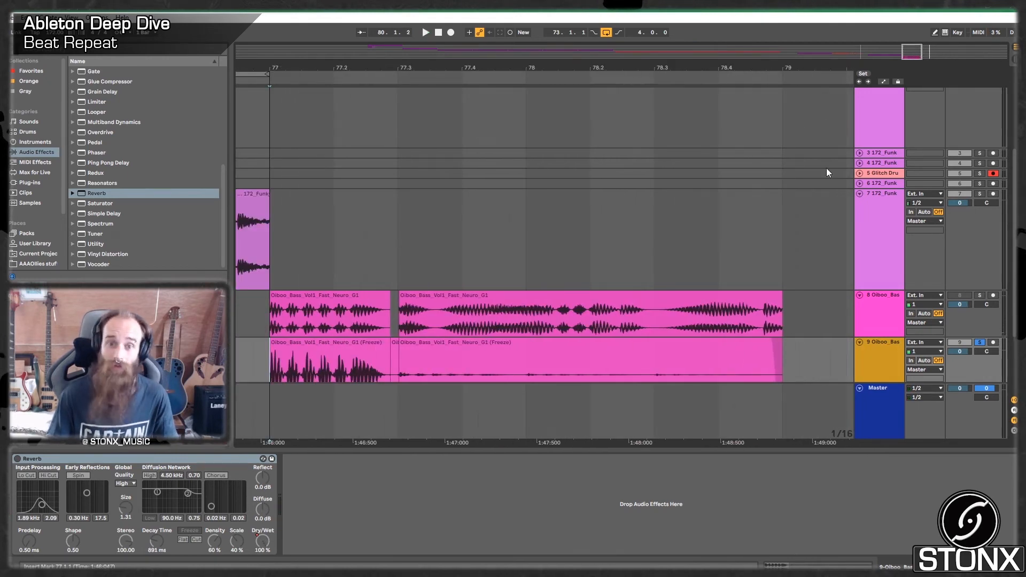
{"action": "scroll", "coordinate": [802, 193], "scroll_direction": "up", "scroll_amount": 2}
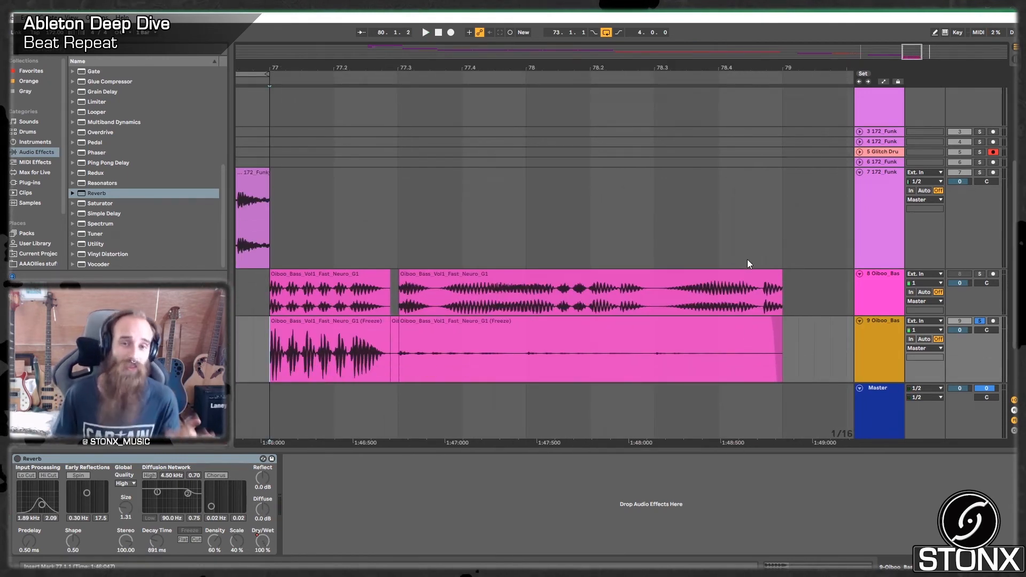
{"action": "left_click", "coordinate": [883, 300]}
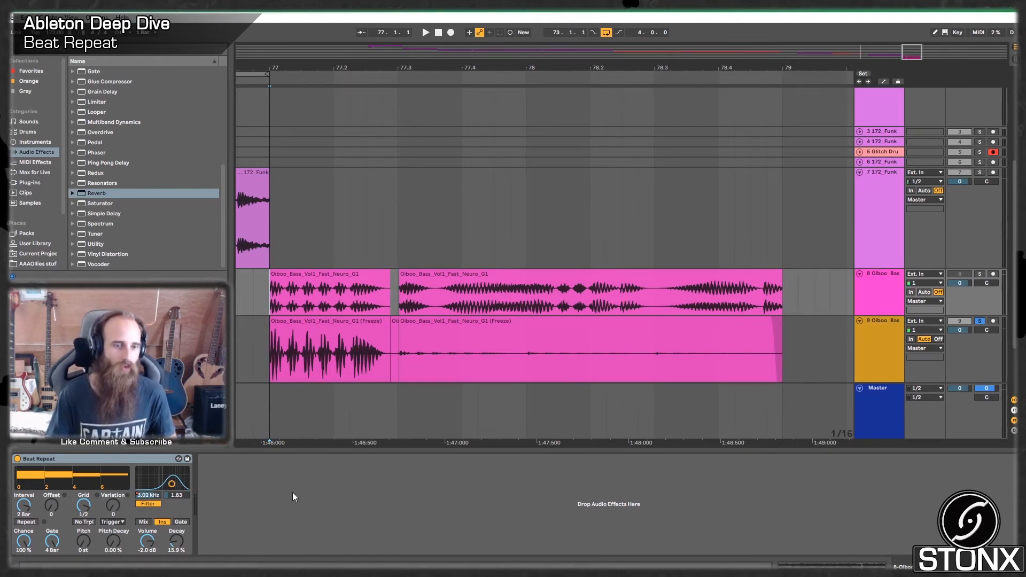
Step: Copy the four-bar 172_Funky_Shout_Break clip from track 7 to a new track at bar 79, and show that track's devices
{"action": "left_click_drag", "start_coordinate": [914, 51], "coordinate": [914, 29]}
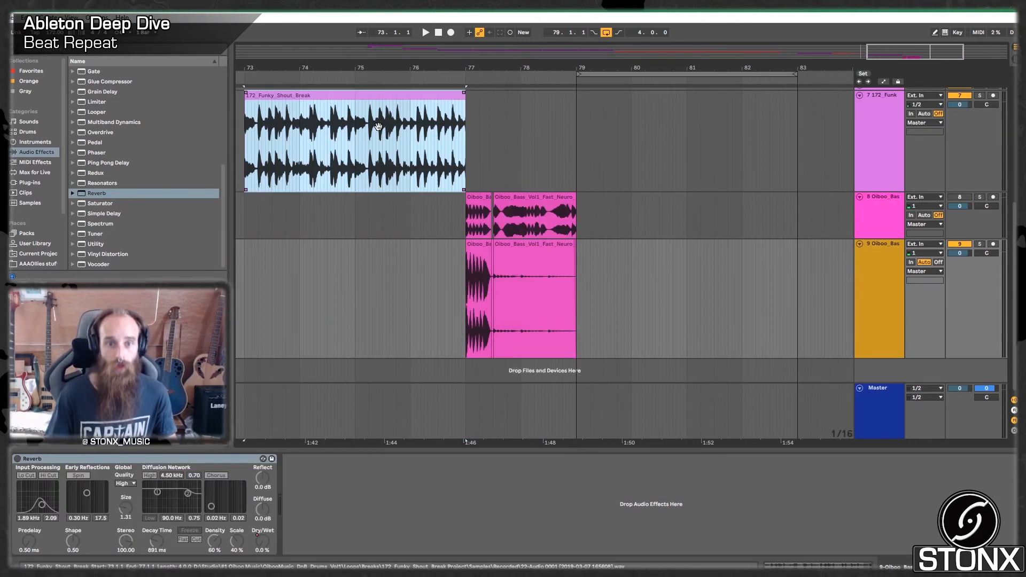
{"action": "left_click_drag", "start_coordinate": [379, 96], "coordinate": [709, 383]}
{"action": "left_click", "coordinate": [873, 354]}
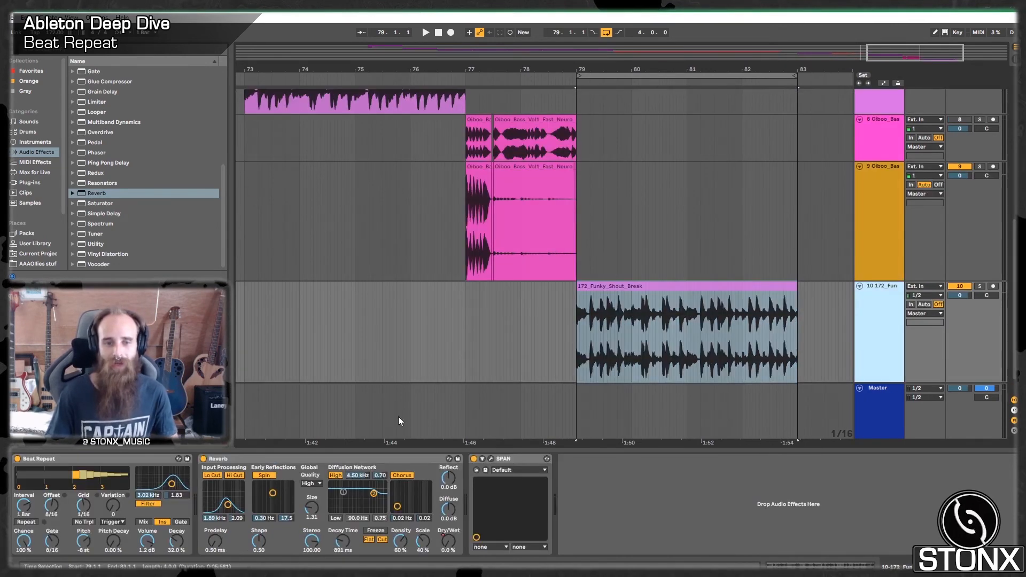
Step: Reset Beat Repeat's Volume to 0.0 dB, Decay to 0%, Pitch to 0 st and Offset to 0, and turn off its filter
{"action": "left_click", "coordinate": [149, 542]}
{"action": "key", "text": "Delete"}
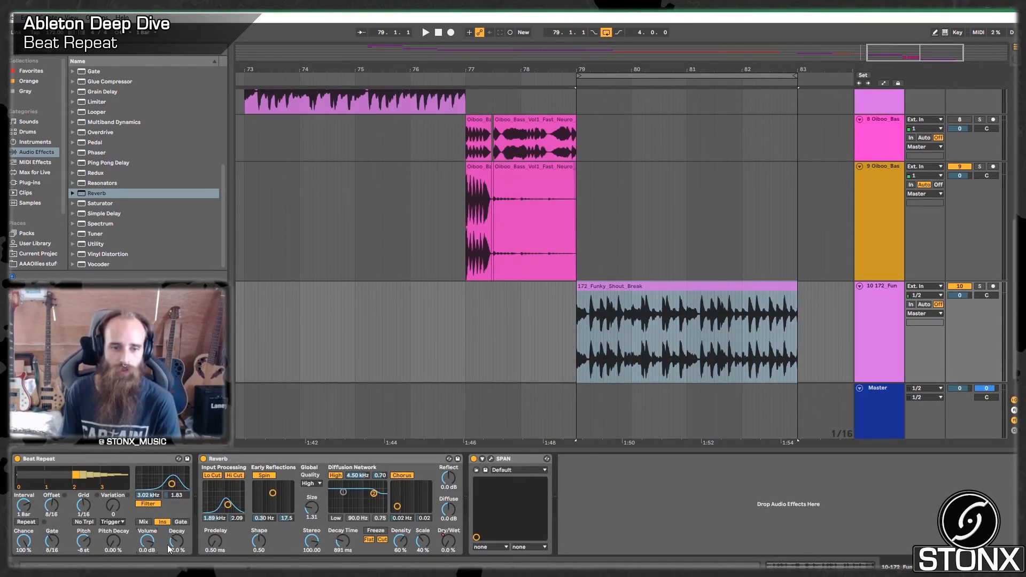
{"action": "left_click", "coordinate": [149, 504]}
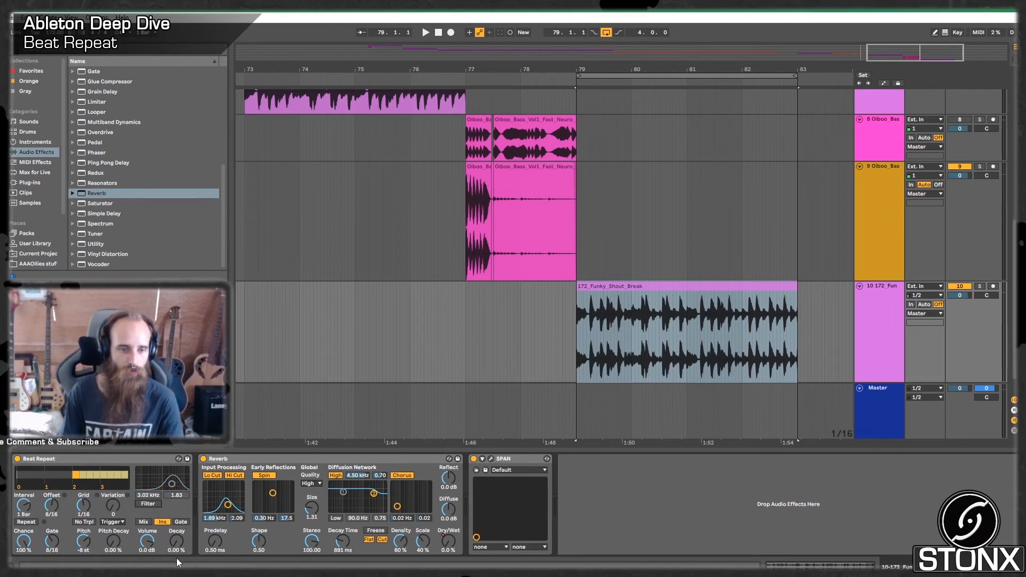
{"action": "left_click", "coordinate": [84, 542]}
{"action": "key", "text": "Delete"}
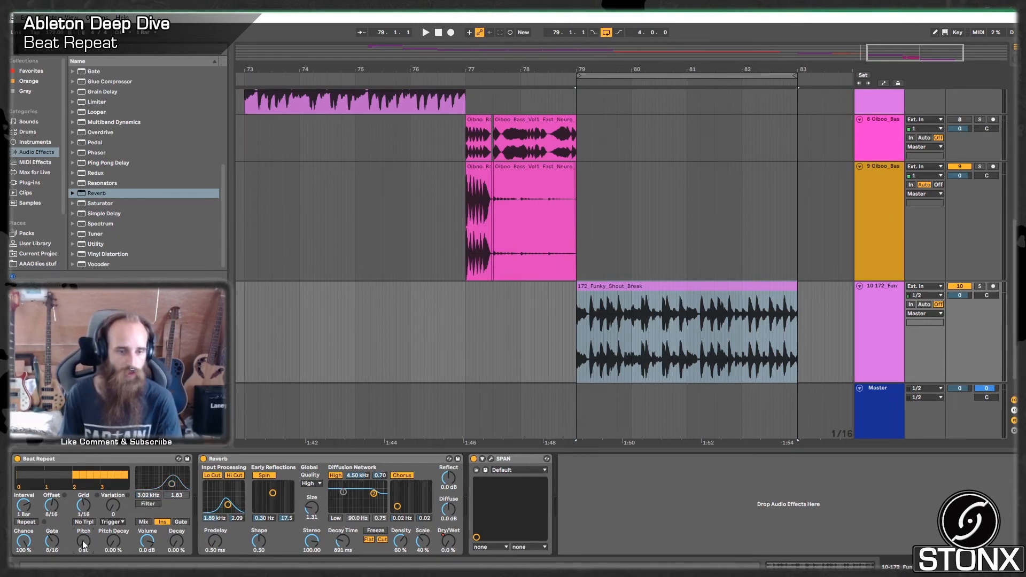
{"action": "left_click", "coordinate": [59, 507]}
{"action": "key", "text": "Delete"}
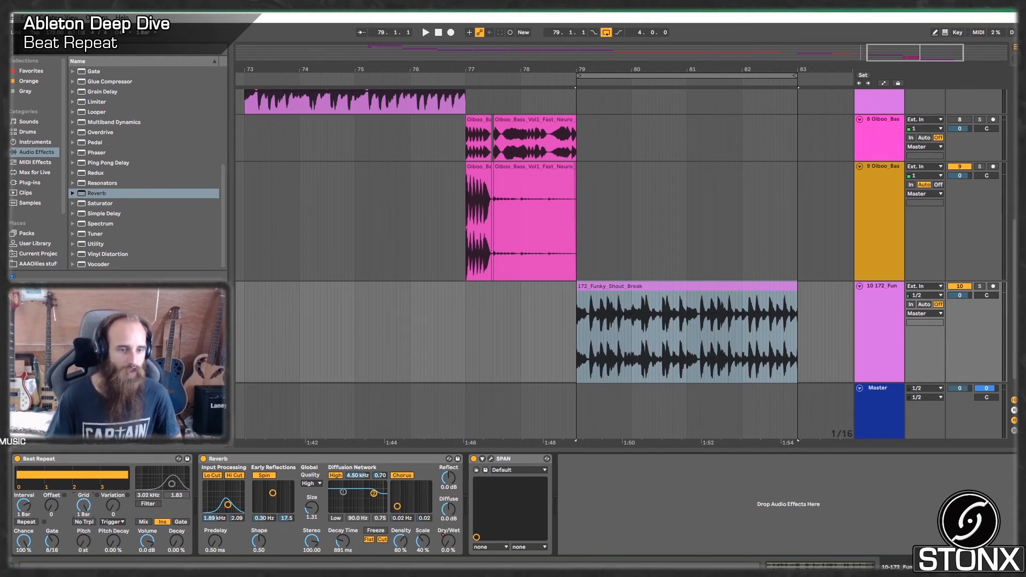
Step: Set Beat Repeat's Grid to 1/8 and Gate to 4 Bar, and play the break on track 10 from bar 79
{"action": "left_click_drag", "start_coordinate": [83, 506], "coordinate": [84, 492]}
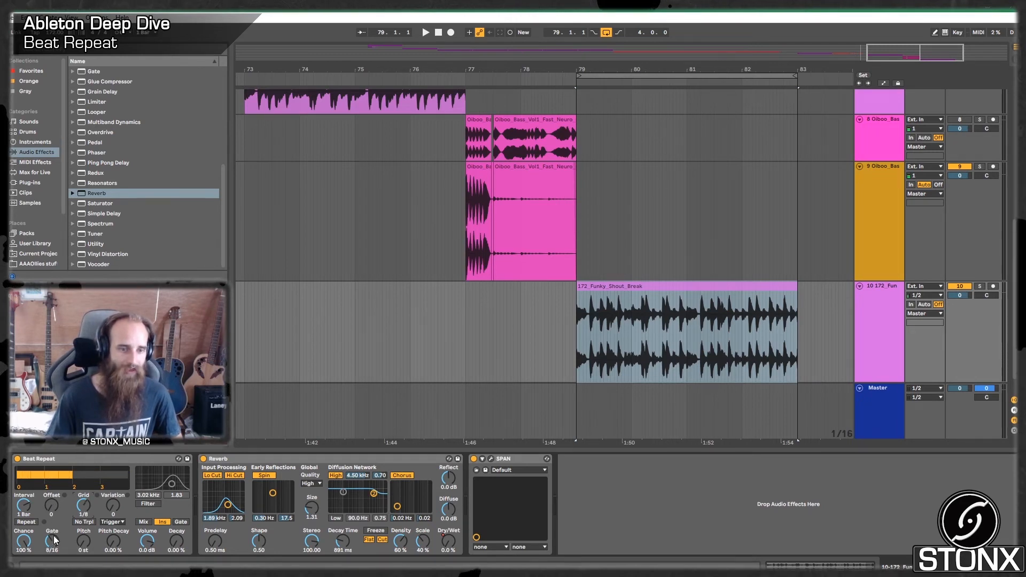
{"action": "left_click_drag", "start_coordinate": [55, 541], "coordinate": [55, 521]}
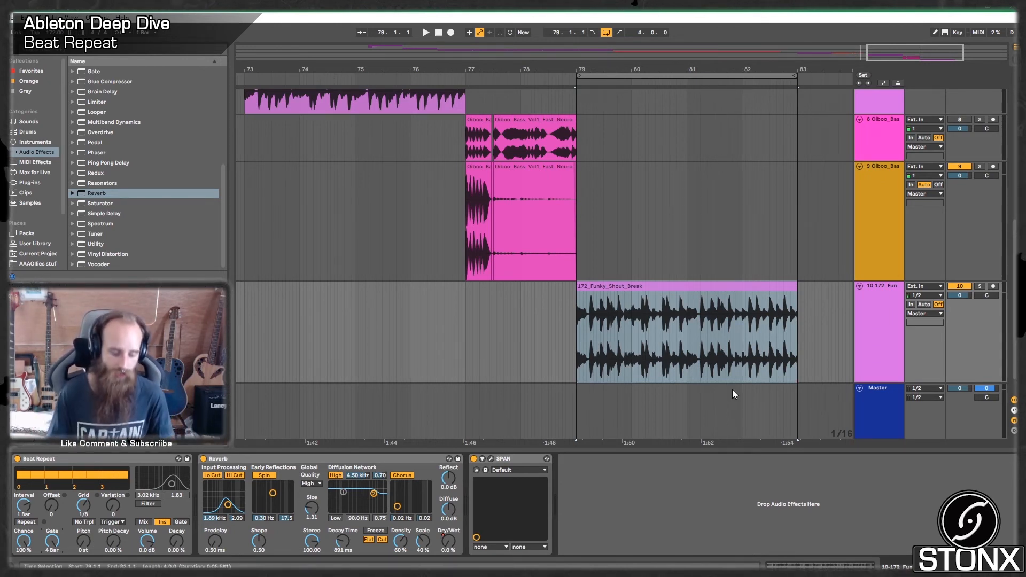
{"action": "key", "text": "space"}
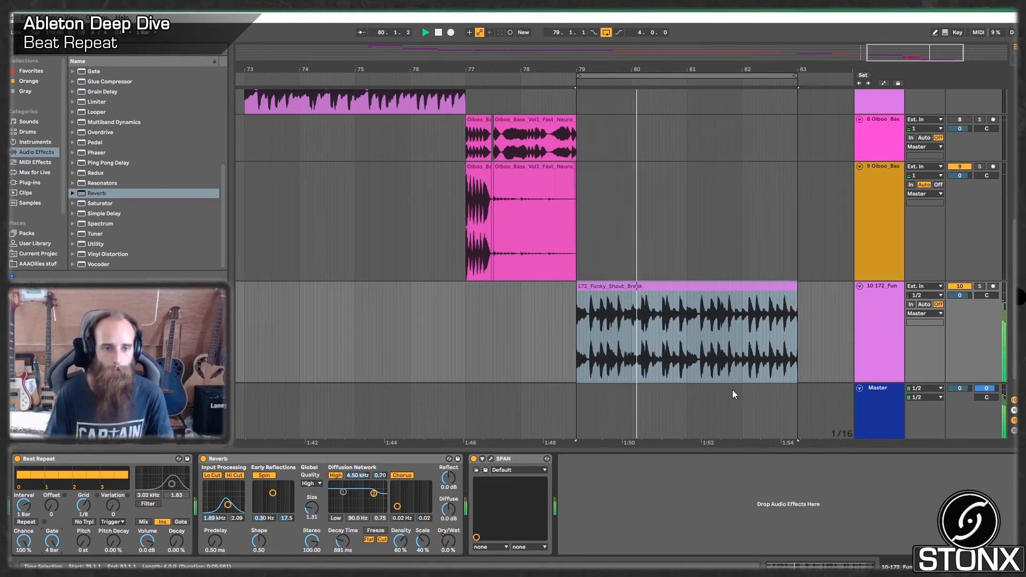
{"action": "key", "text": "space"}
Step: Delete the Reverb from track 10 and play the break with Beat Repeat alone
{"action": "left_click", "coordinate": [236, 466]}
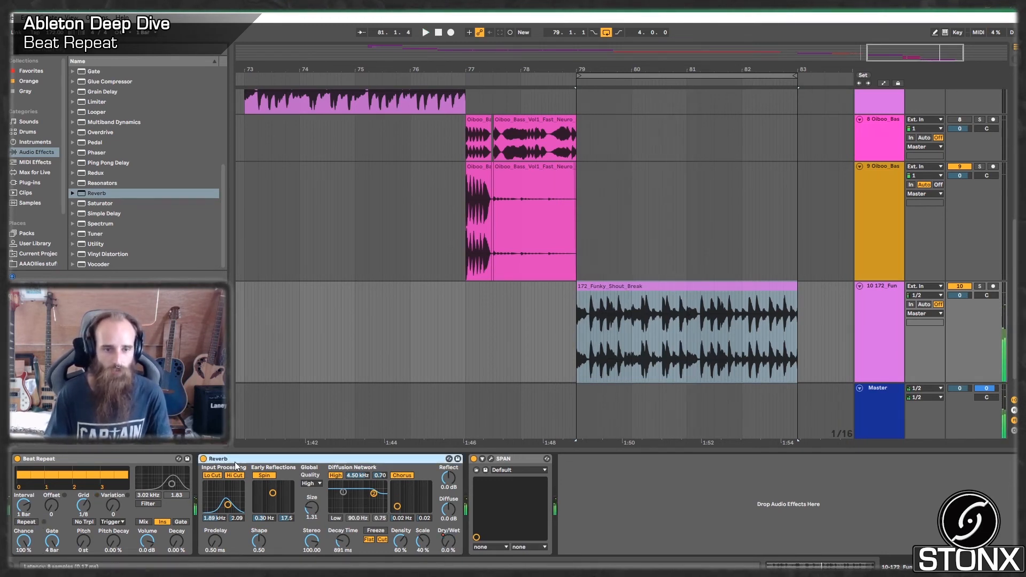
{"action": "key", "text": "Delete"}
{"action": "key", "text": "space"}
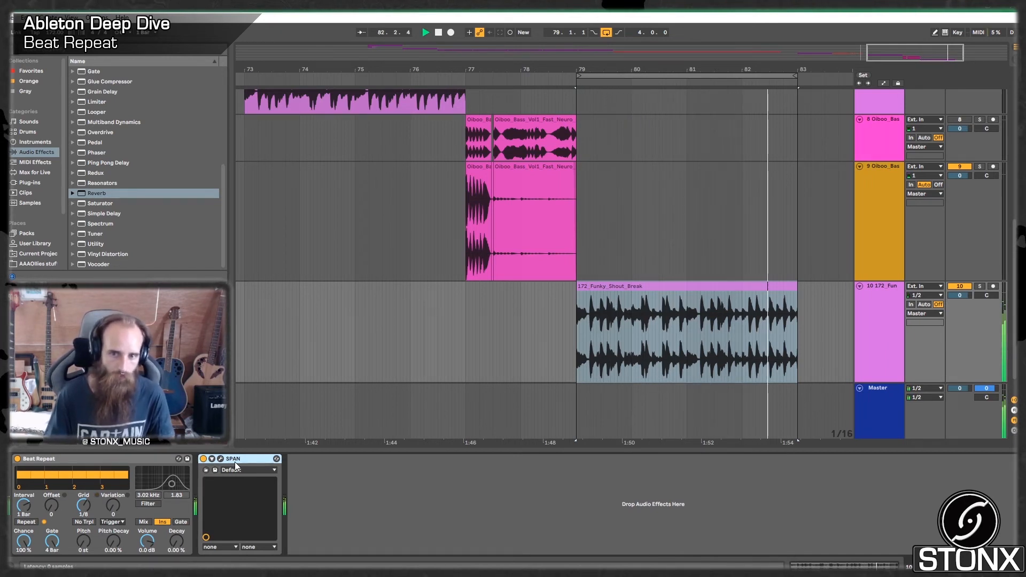
{"action": "key", "text": "space"}
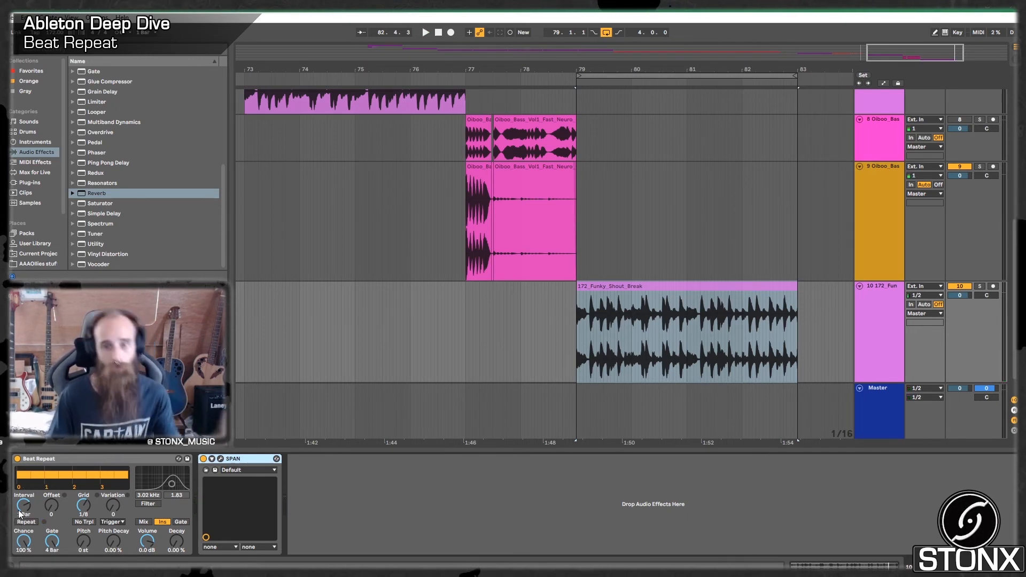
Step: Set Beat Repeat's variation type to 1/4, try a Variation of 6 during playback, return it to 0, and replay from bar 79
{"action": "left_click", "coordinate": [113, 522]}
{"action": "left_click", "coordinate": [114, 531]}
{"action": "key", "text": "space"}
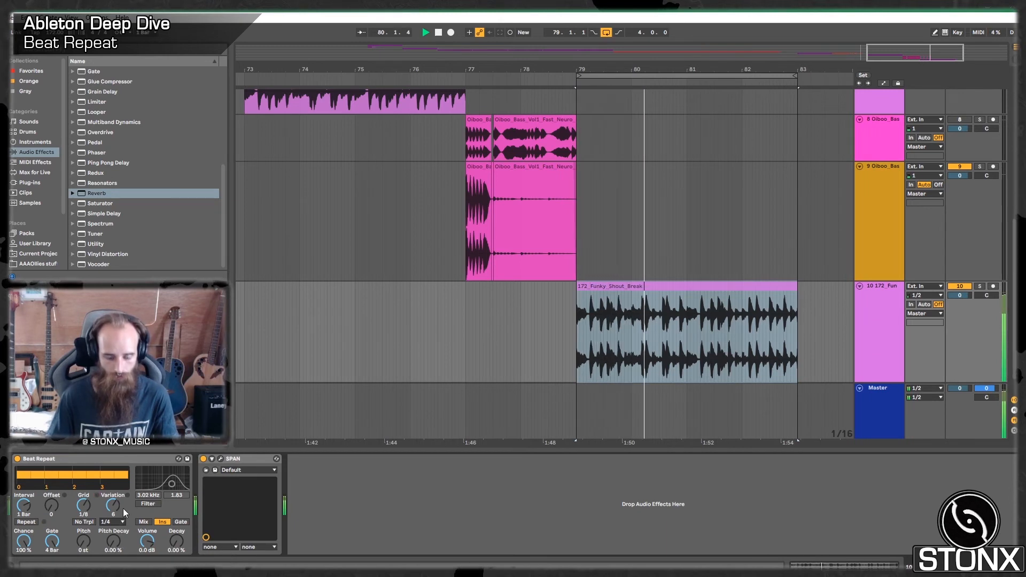
{"action": "key", "text": "space"}
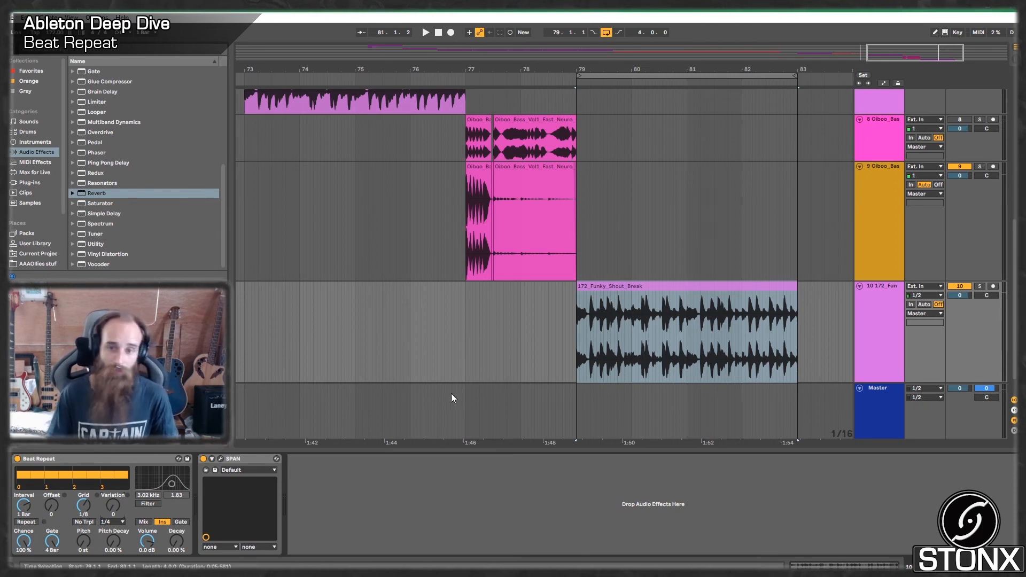
{"action": "left_click", "coordinate": [575, 354]}
{"action": "key", "text": "space"}
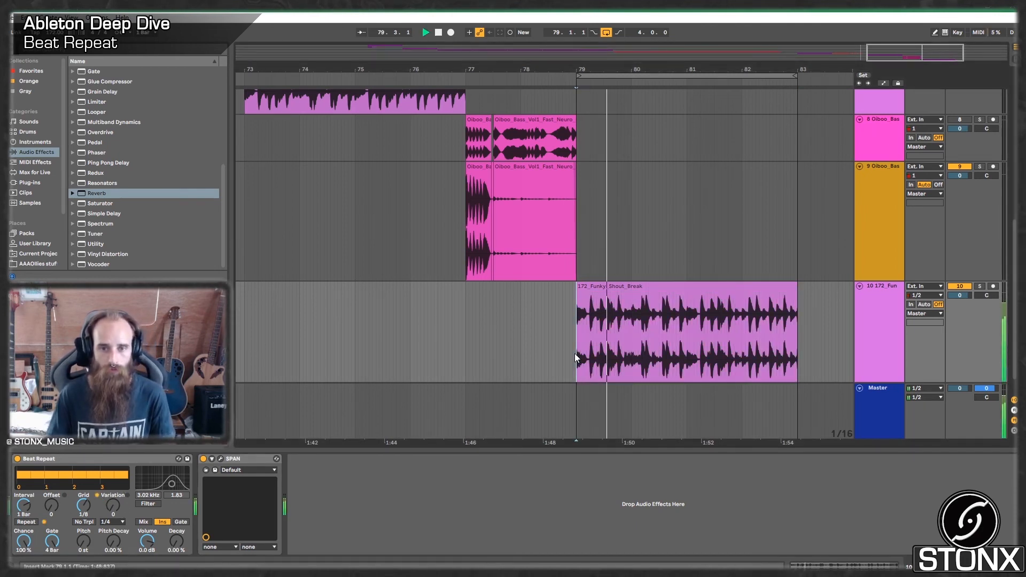
{"action": "key", "text": "space"}
Step: Shorten the break clip on track 10 to one bar and duplicate it to fill bars 79 to 83
{"action": "left_click", "coordinate": [794, 287]}
{"action": "left_click_drag", "start_coordinate": [793, 288], "coordinate": [629, 340]}
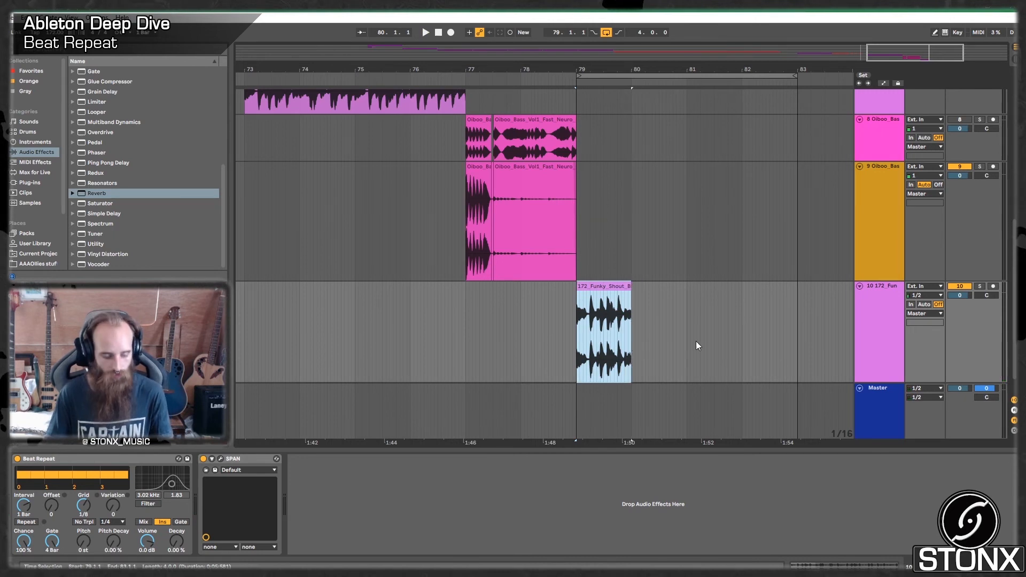
{"action": "key", "text": "ctrl+d"}
{"action": "key", "text": "ctrl+d"}
{"action": "key", "text": "ctrl+d"}
{"action": "key", "text": "ctrl+d"}
{"action": "key", "text": "ctrl+z"}
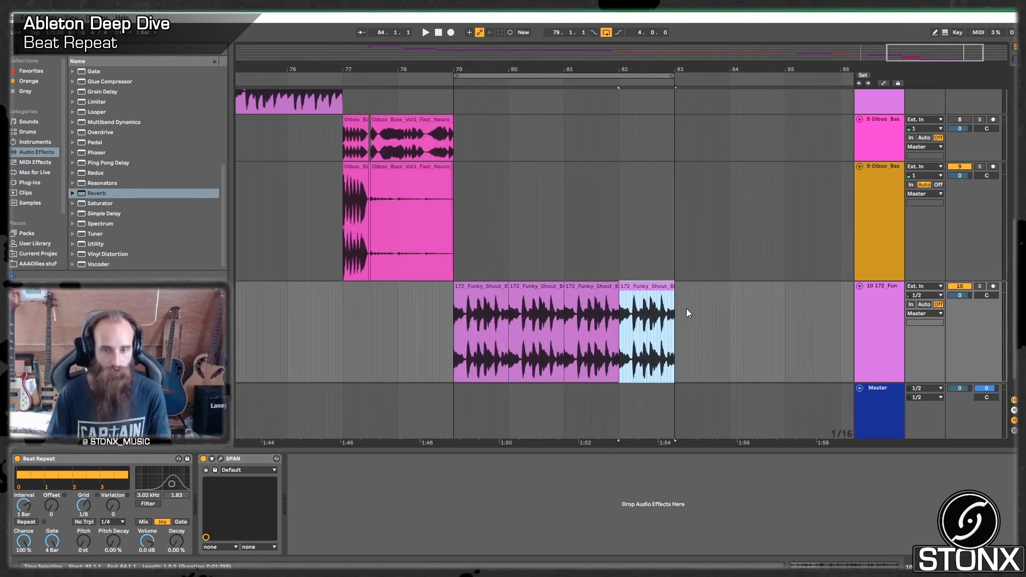
Step: Automate Beat Repeat's Grid in steps from 1/8 at bar 79 to 1/12 at bar 80, 1/16 at bar 81, and 1/64 within bar 82
{"action": "right_click", "coordinate": [84, 507]}
{"action": "left_click", "coordinate": [96, 512]}
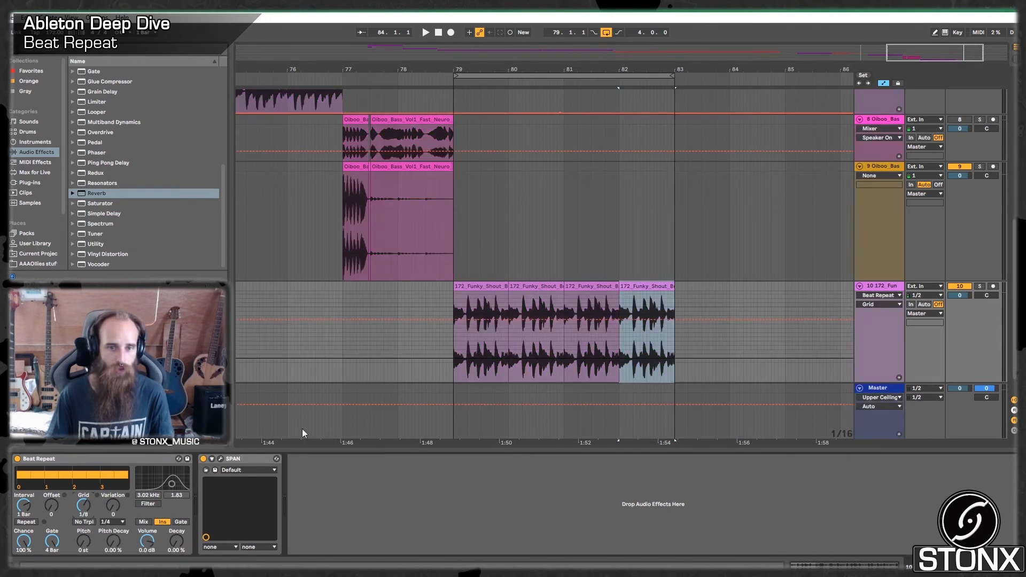
{"action": "left_click", "coordinate": [508, 321]}
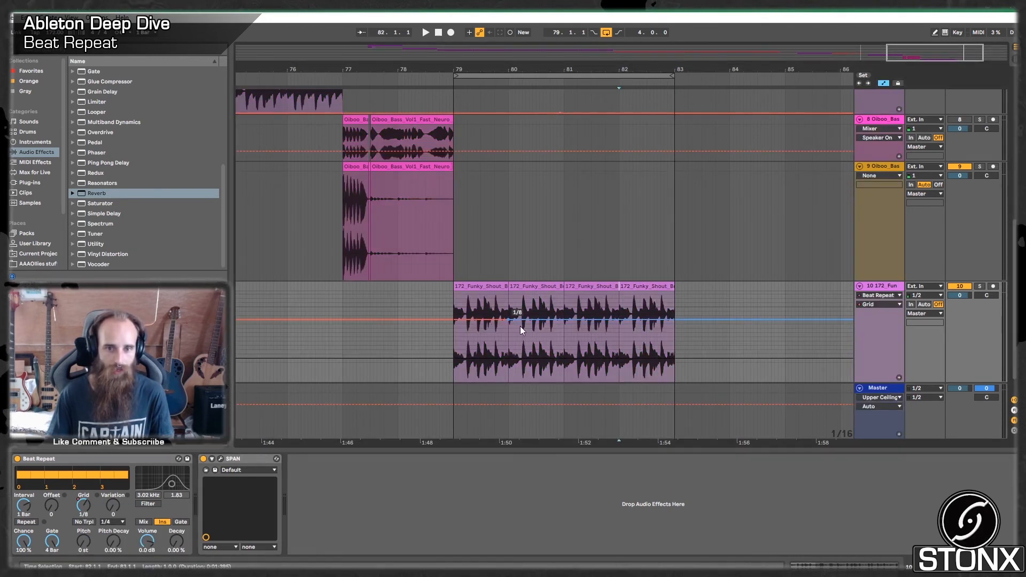
{"action": "left_click_drag", "start_coordinate": [536, 320], "coordinate": [508, 328]}
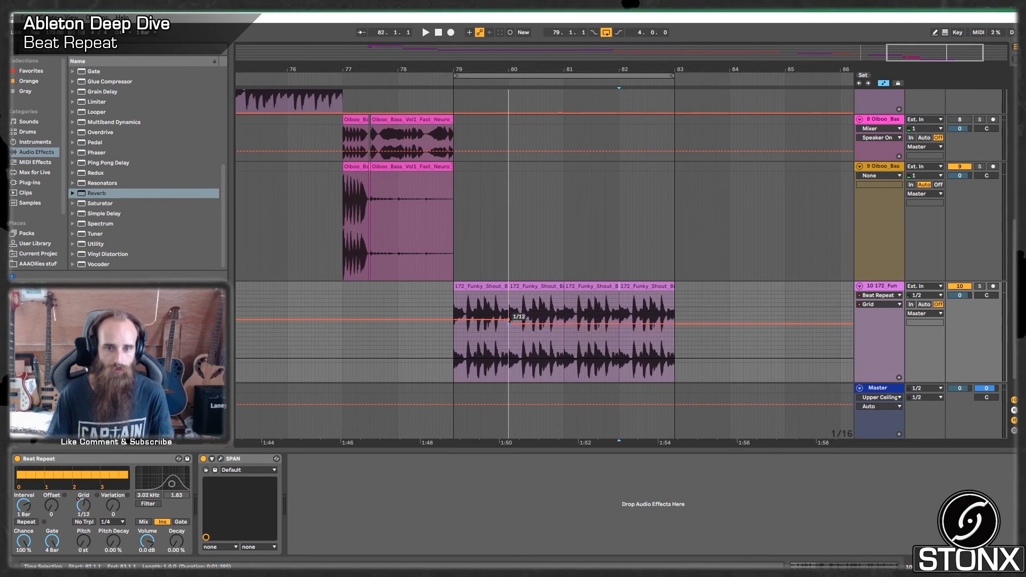
{"action": "left_click", "coordinate": [570, 327]}
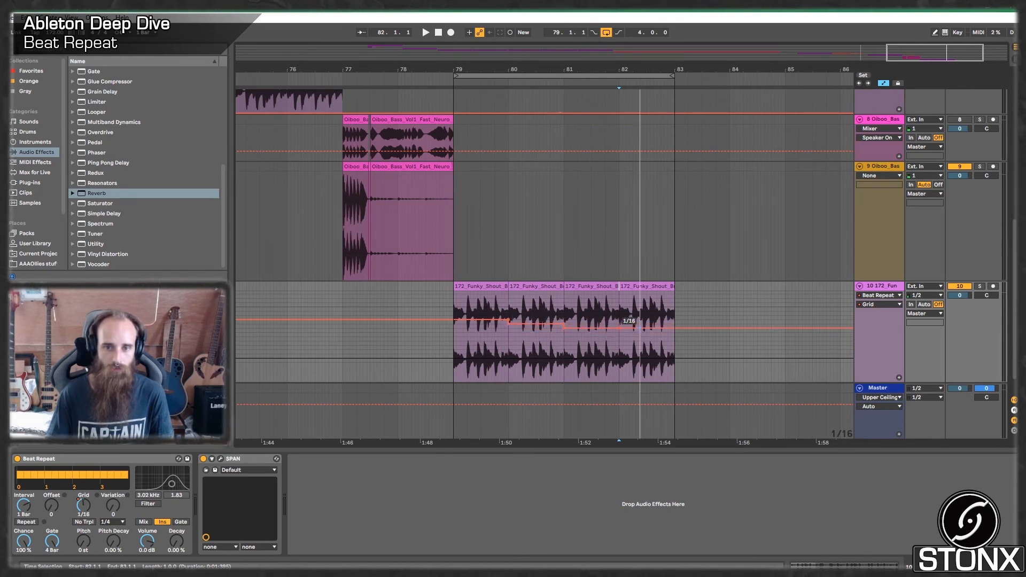
{"action": "left_click_drag", "start_coordinate": [623, 328], "coordinate": [647, 344]}
Step: Play the repeated one-bar clips from bar 79 to hear the stepped Grid automation
{"action": "left_click", "coordinate": [453, 355]}
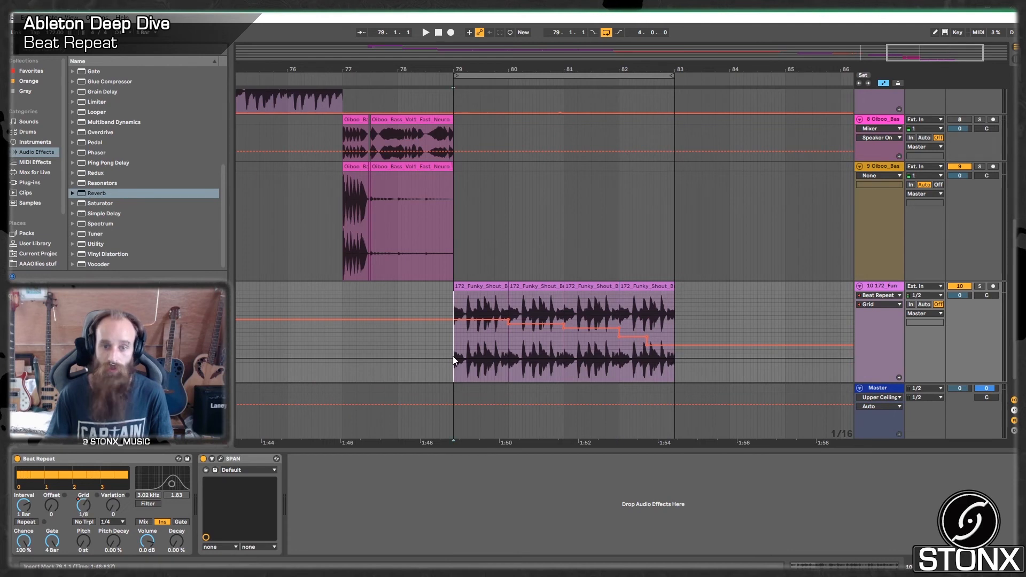
{"action": "key", "text": "space"}
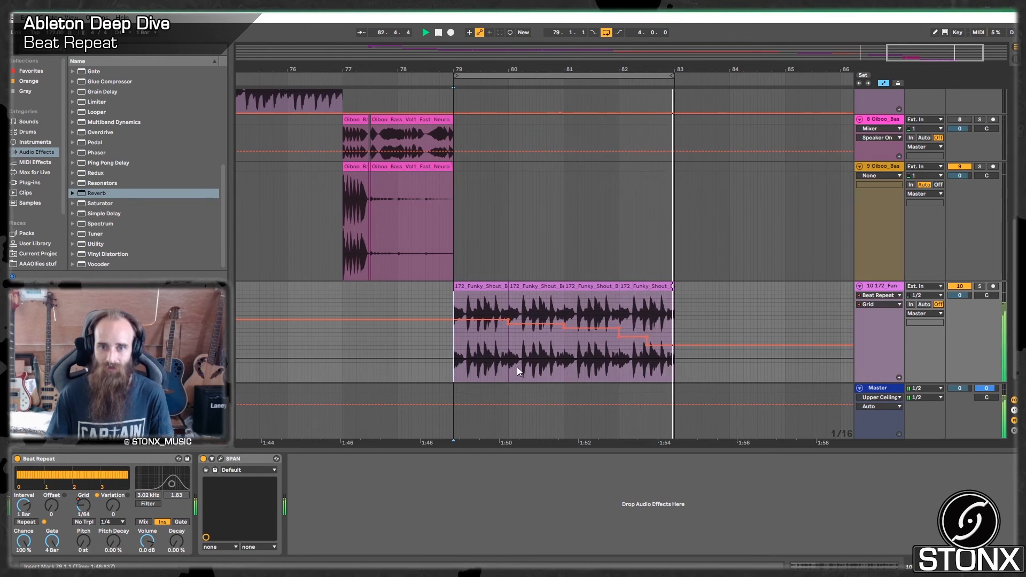
{"action": "key", "text": "space"}
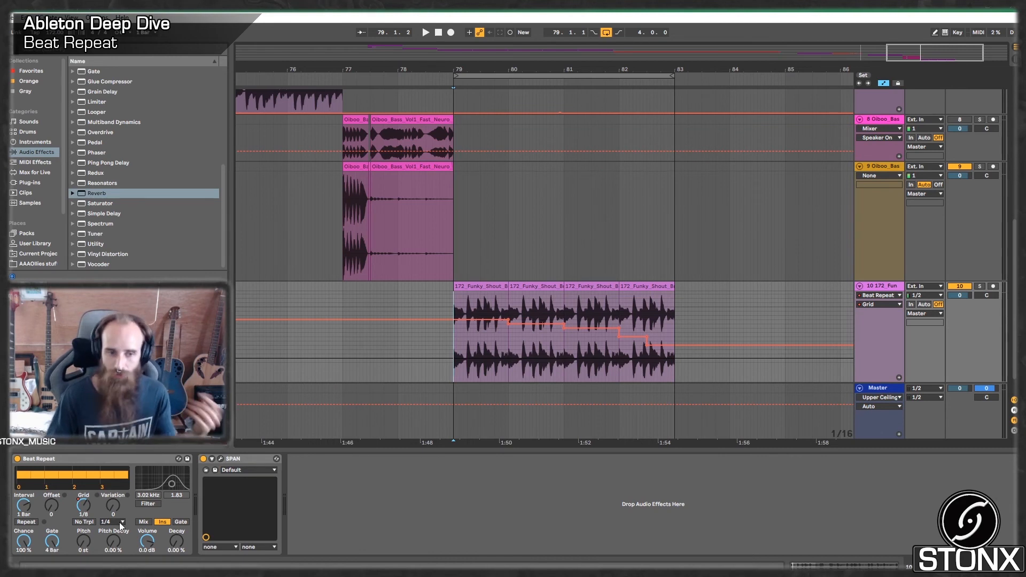
Step: Replay the clips from 78.4.4 while trying Beat Repeat's Pitch Decay at about 36%
{"action": "right_click", "coordinate": [85, 511]}
{"action": "left_click", "coordinate": [58, 463]}
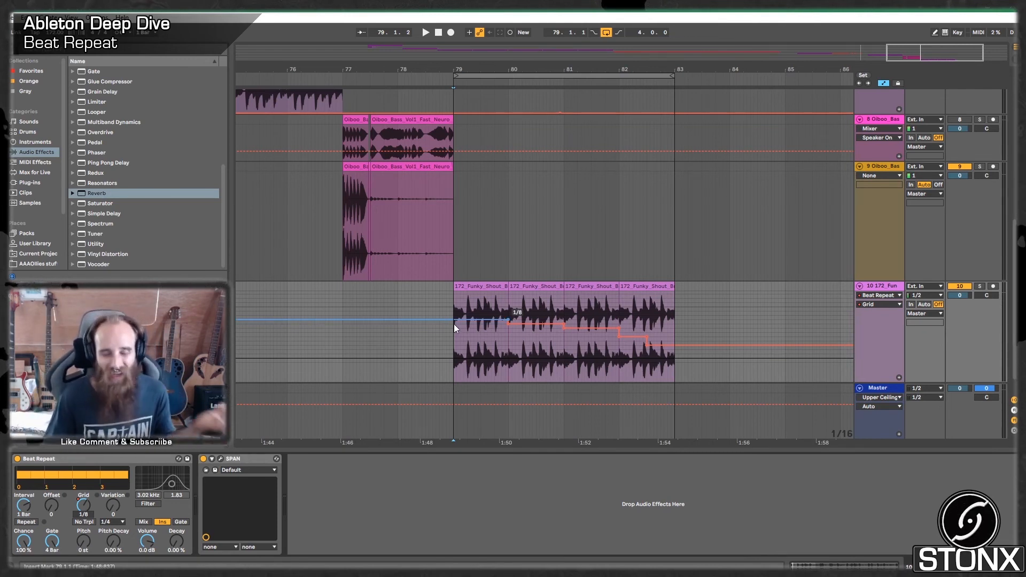
{"action": "left_click", "coordinate": [449, 294]}
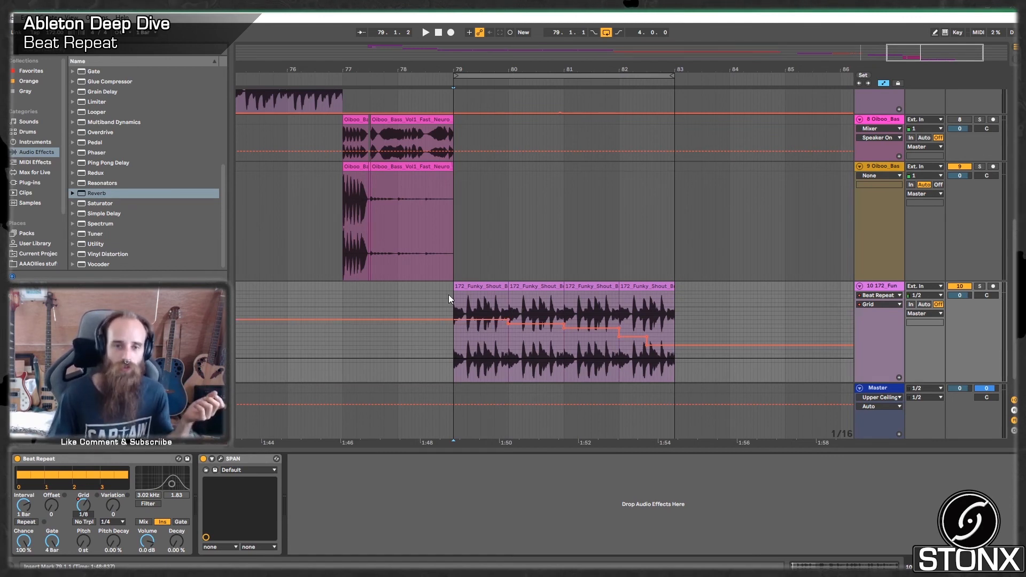
{"action": "key", "text": "space"}
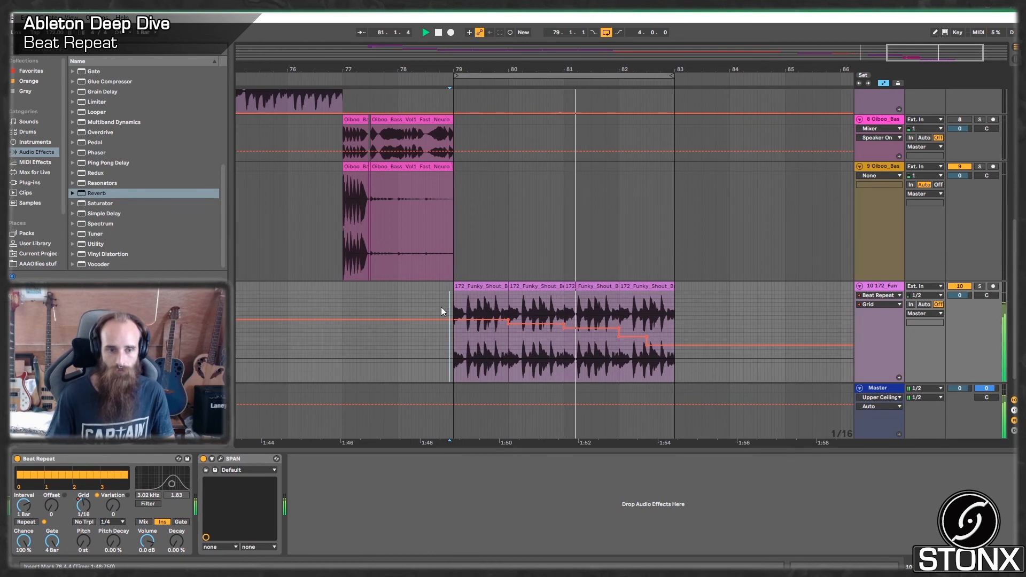
{"action": "left_click_drag", "start_coordinate": [114, 542], "coordinate": [114, 508]}
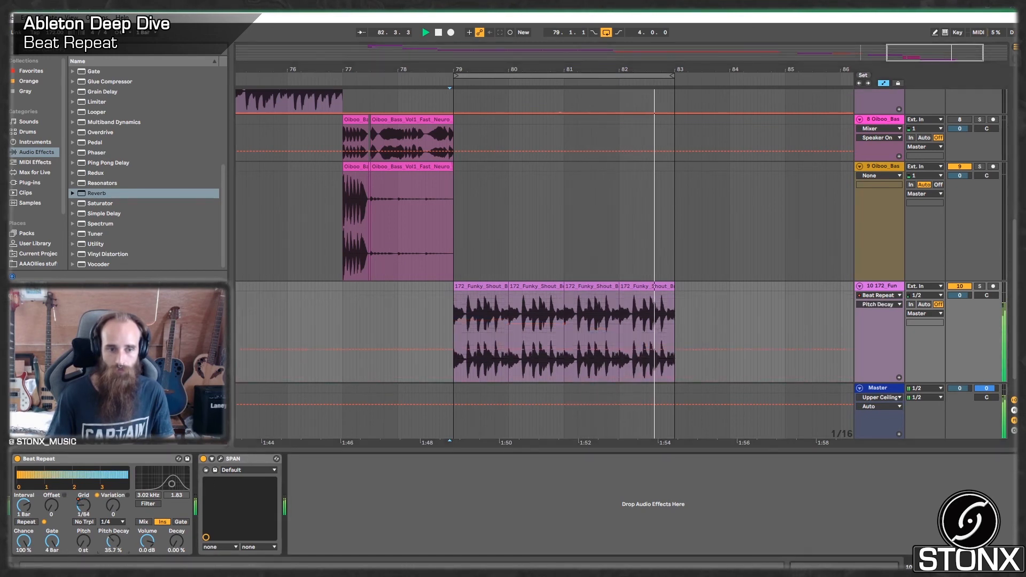
{"action": "left_click_drag", "start_coordinate": [113, 544], "coordinate": [113, 574]}
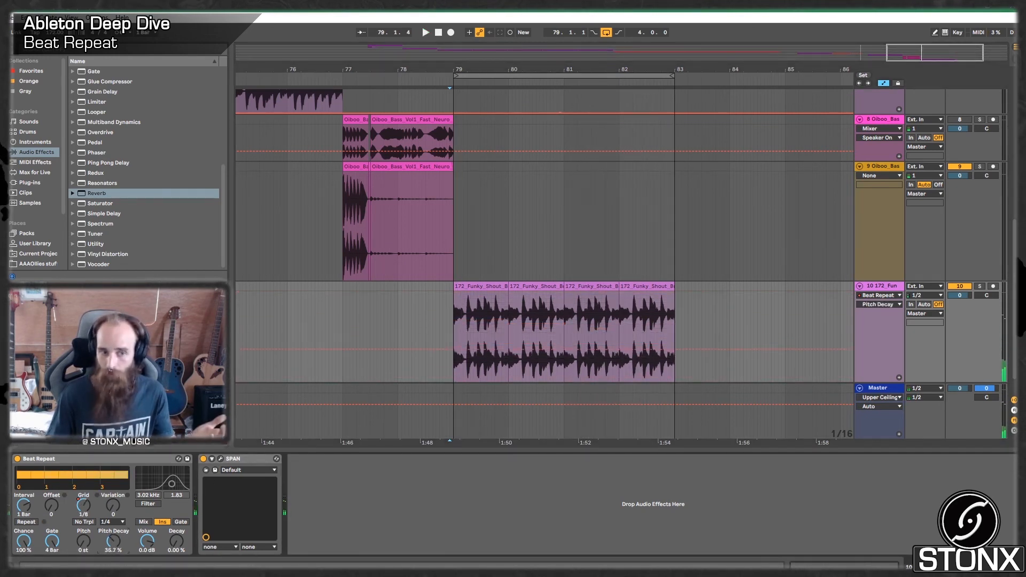
Step: Automate Beat Repeat's Pitch Decay as a ramp rising from 0% at bar 81 to near its maximum at bar 83
{"action": "right_click", "coordinate": [113, 544]}
{"action": "left_click", "coordinate": [149, 500]}
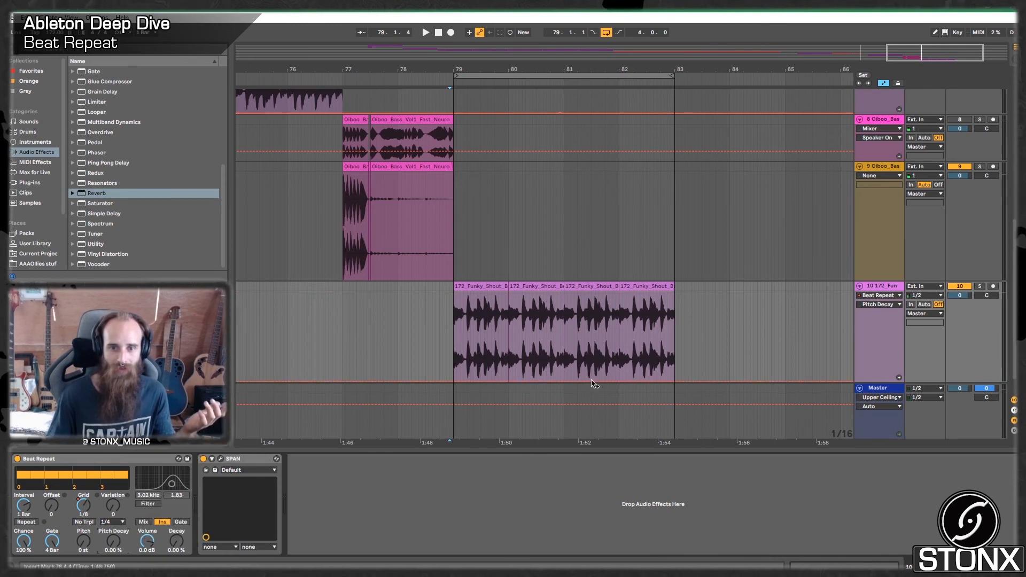
{"action": "left_click", "coordinate": [566, 381]}
{"action": "left_click_drag", "start_coordinate": [675, 381], "coordinate": [675, 299]}
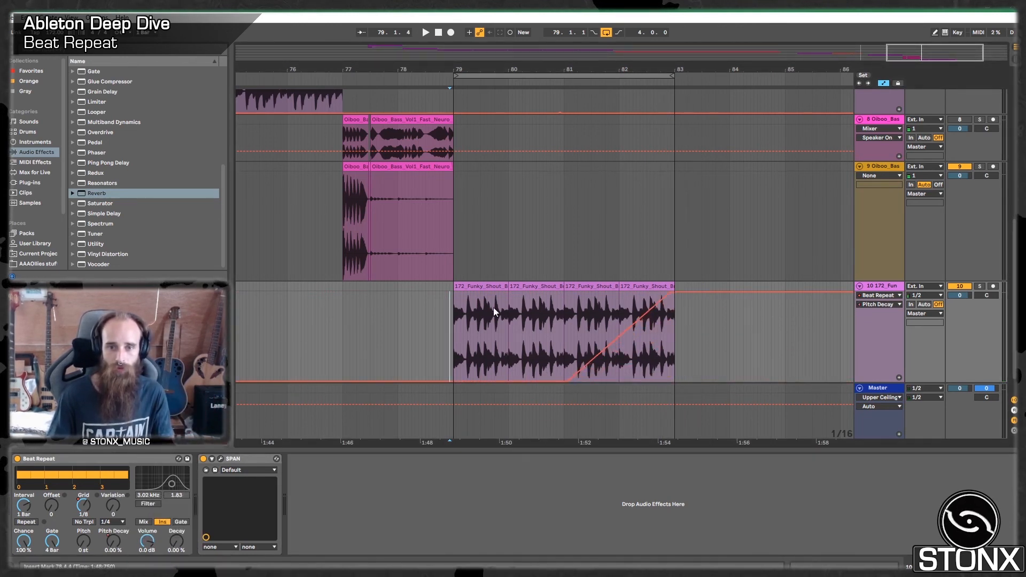
Step: Play the repeated clips from 78.4.2 to hear the rising Pitch Decay automation over bars 81 and 82
{"action": "key", "text": "space"}
{"action": "left_click", "coordinate": [444, 333]}
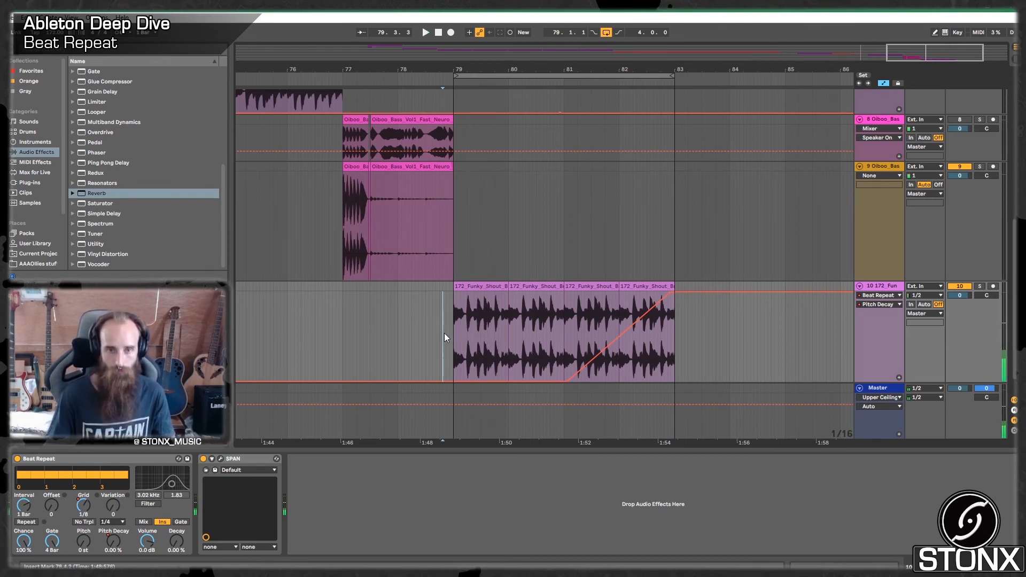
{"action": "key", "text": "space"}
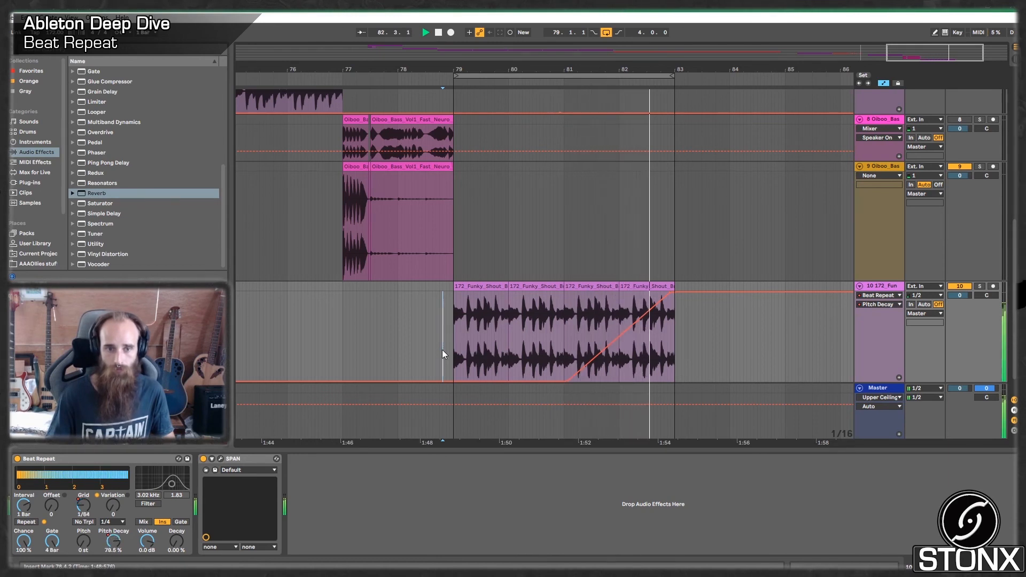
{"action": "key", "text": "space"}
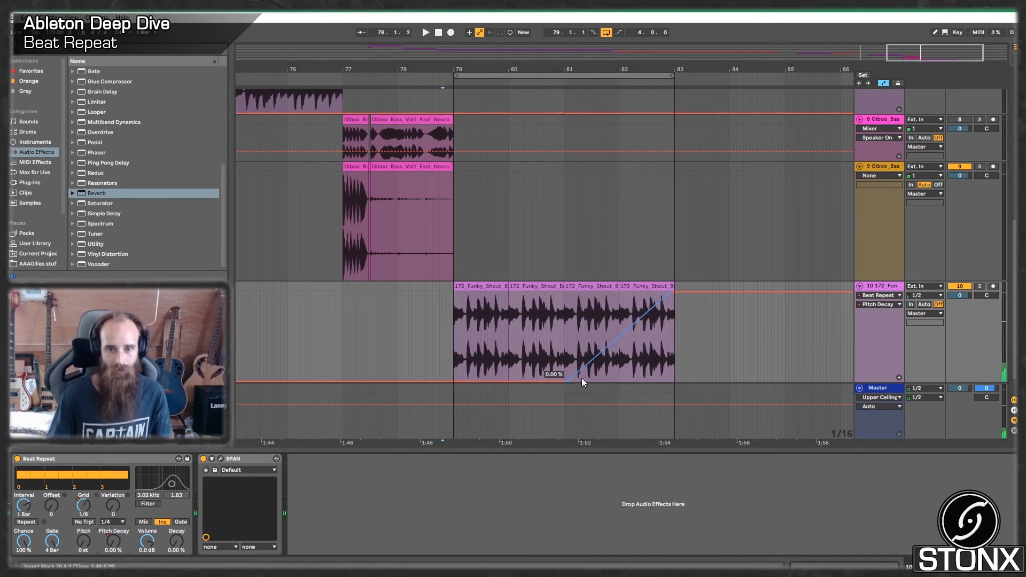
Step: Move the start of the Pitch Decay ramp to about the middle of bar 82 at 0.00 % and replay the build-up
{"action": "left_click_drag", "start_coordinate": [566, 381], "coordinate": [644, 377]}
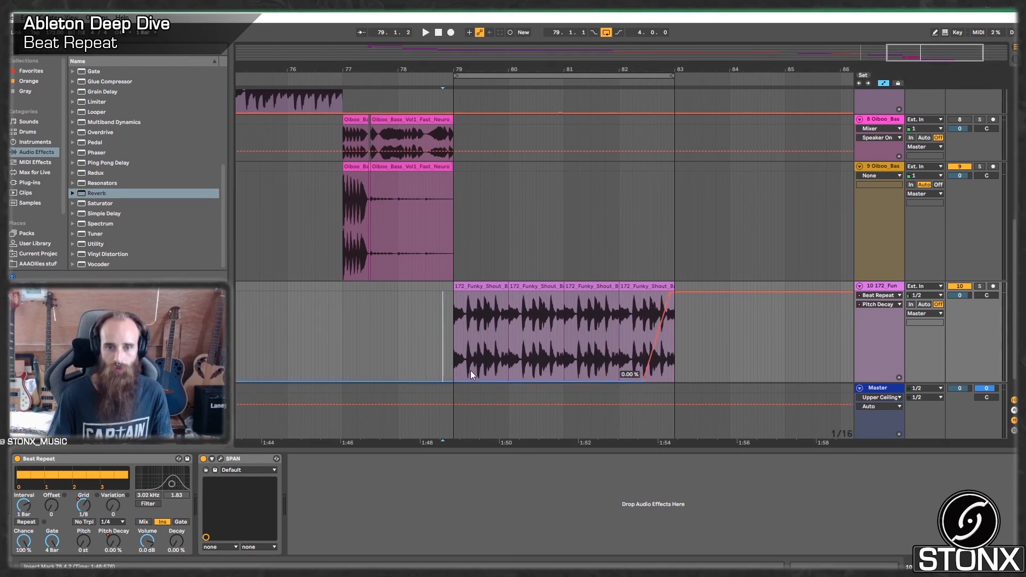
{"action": "key", "text": "space"}
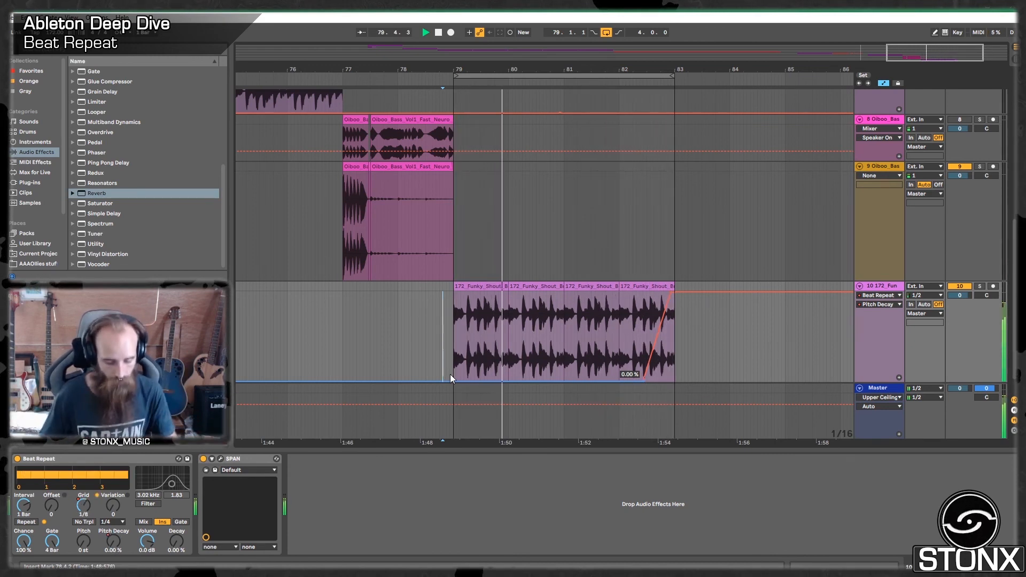
{"action": "key", "text": "space"}
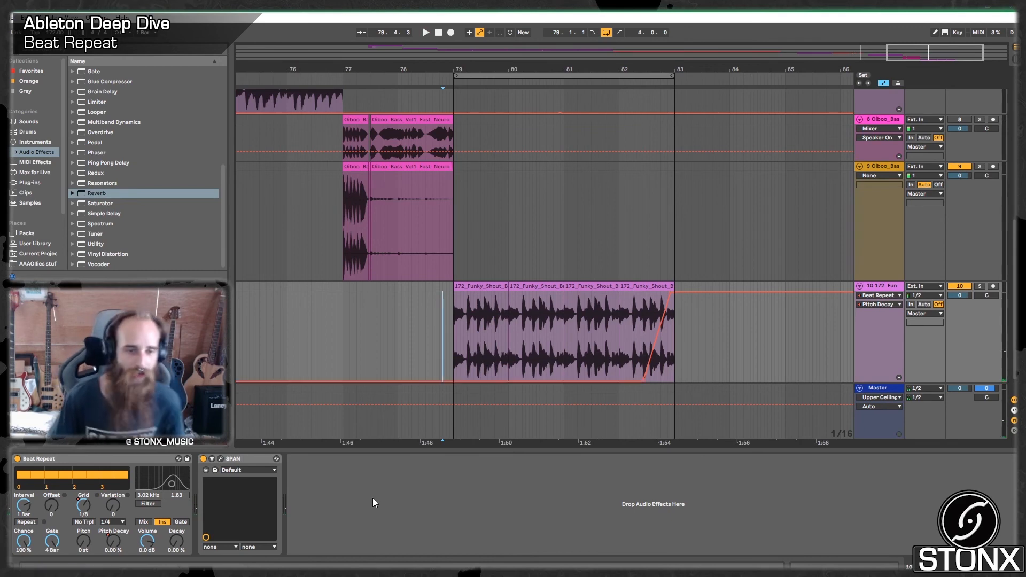
Step: View the build-up's spectrum in the track's SPAN analyzer during playback, and close the analyzer window
{"action": "left_click", "coordinate": [220, 460]}
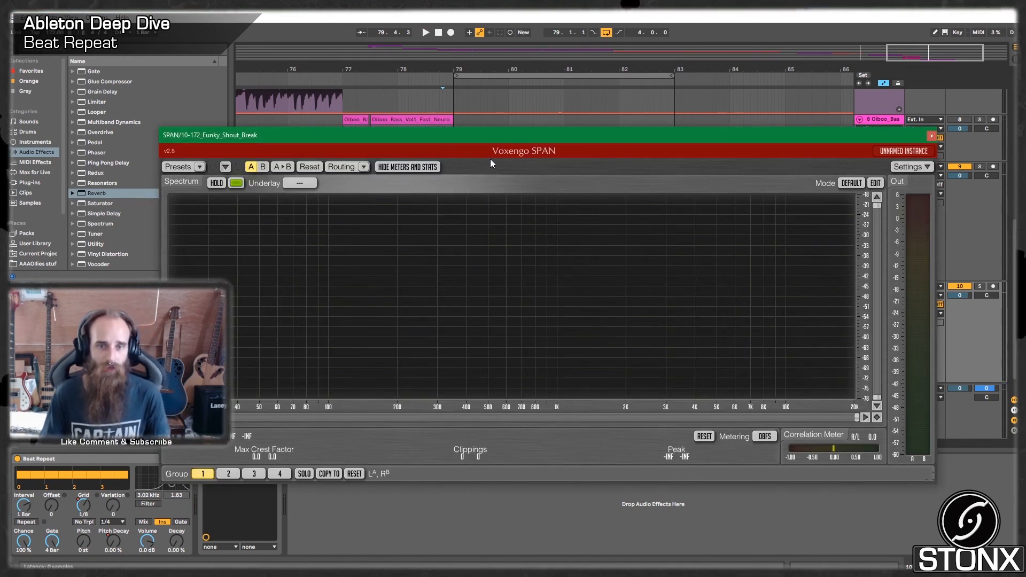
{"action": "key", "text": "space"}
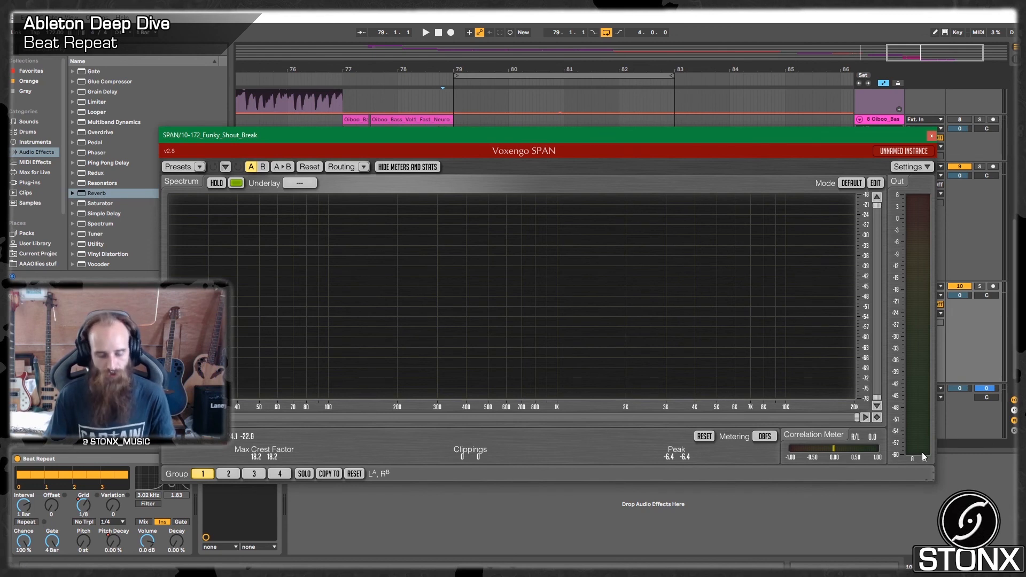
{"action": "left_click", "coordinate": [933, 137]}
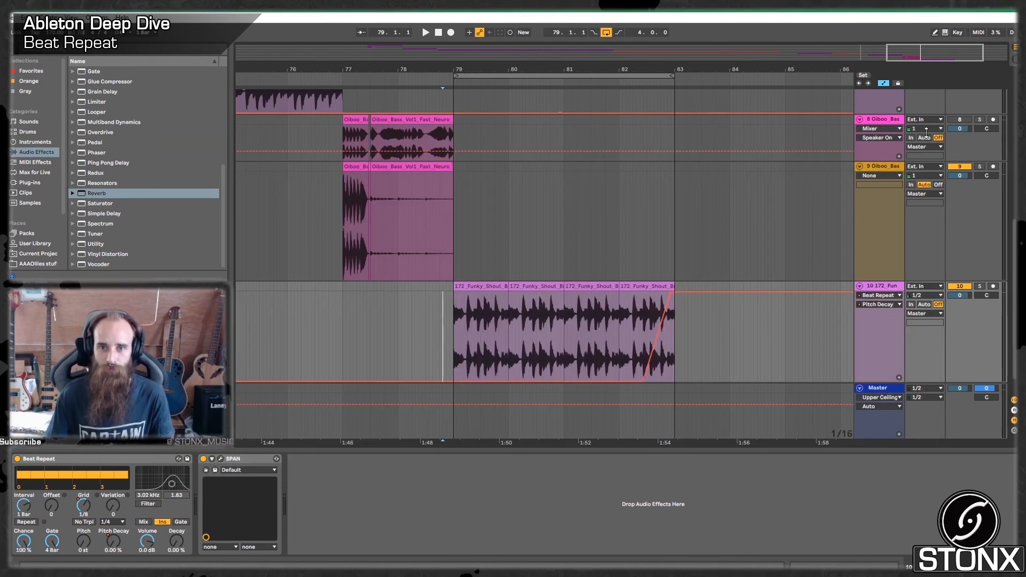